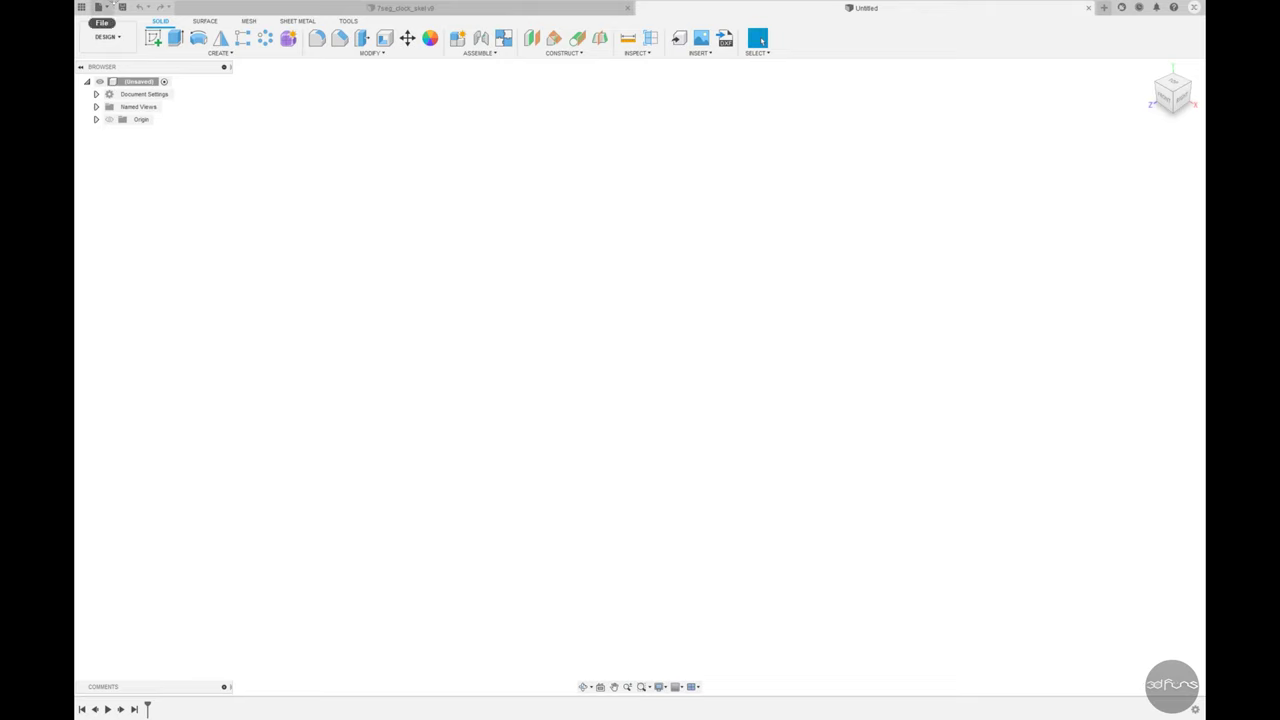
Step: Begin saving the new design as 7seg_case_inner in the 7Seg_Clock project
{"action": "key", "text": "ctrl+s"}
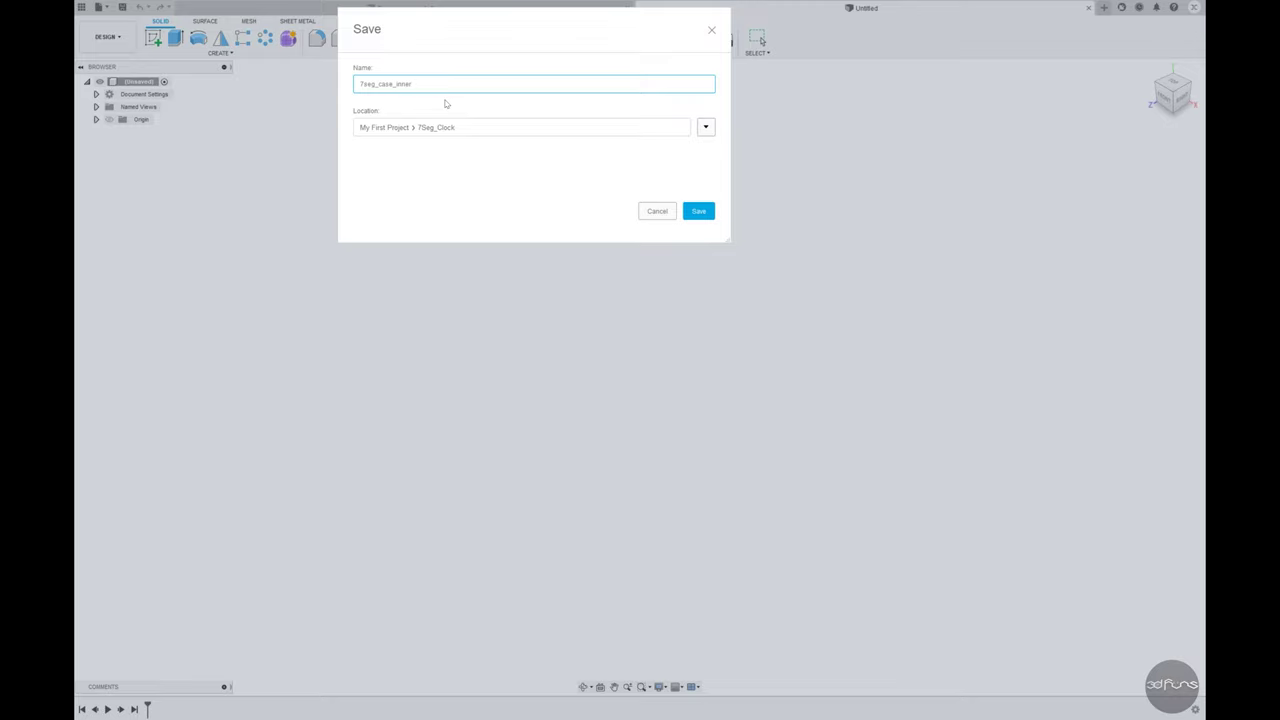
Step: Save as 7seg_case_inner and derive the Sketches folder from 7seg_clock_skel
{"action": "left_click", "coordinate": [688, 210]}
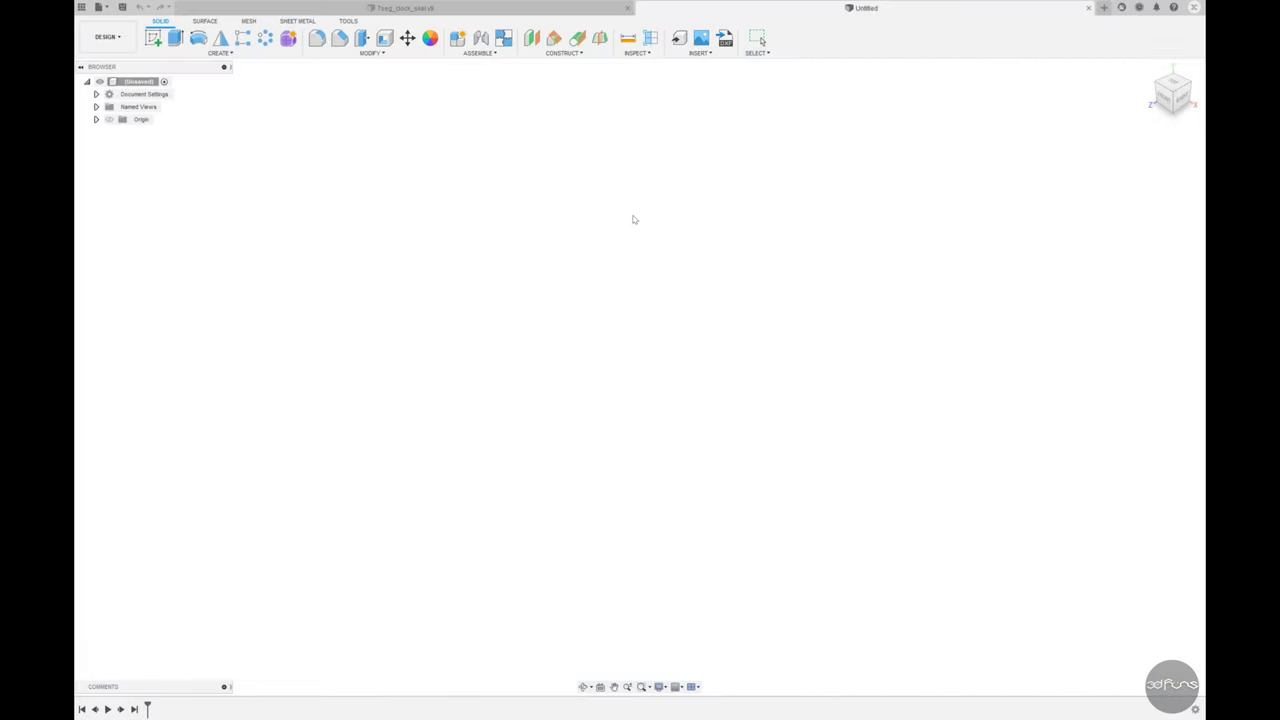
{"action": "left_click", "coordinate": [679, 38]}
{"action": "left_click", "coordinate": [548, 329]}
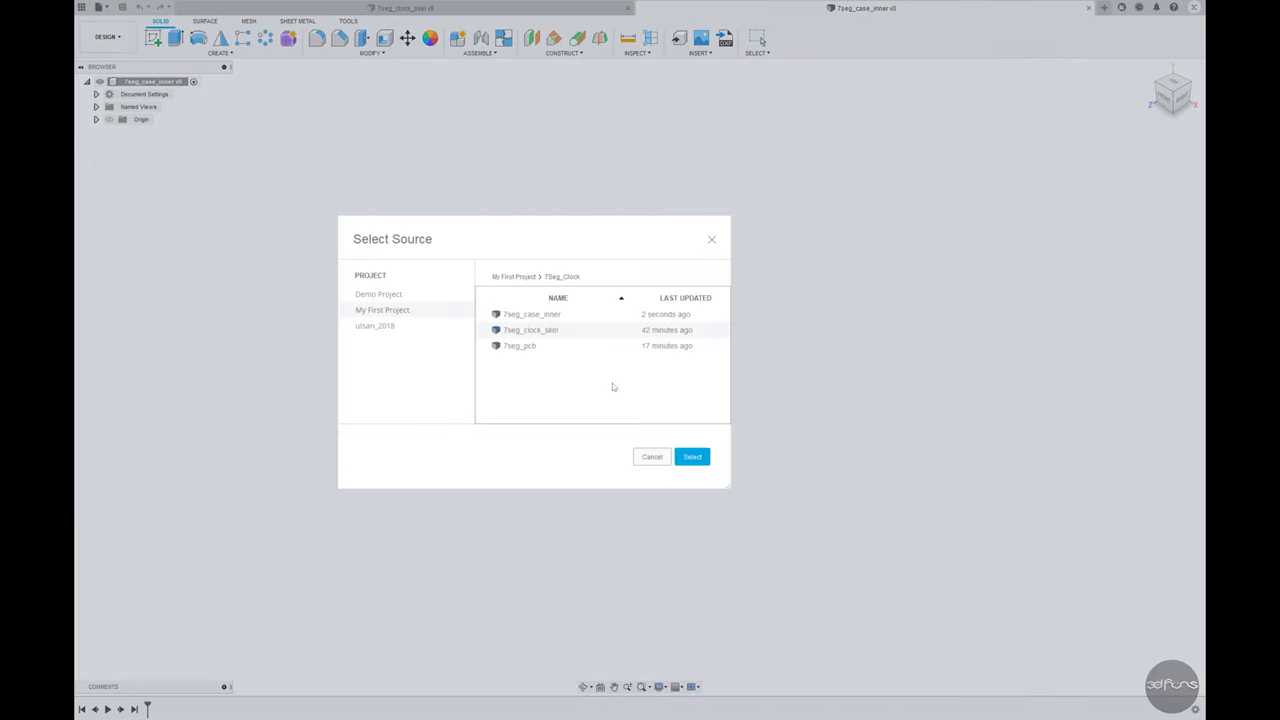
{"action": "left_click", "coordinate": [691, 456]}
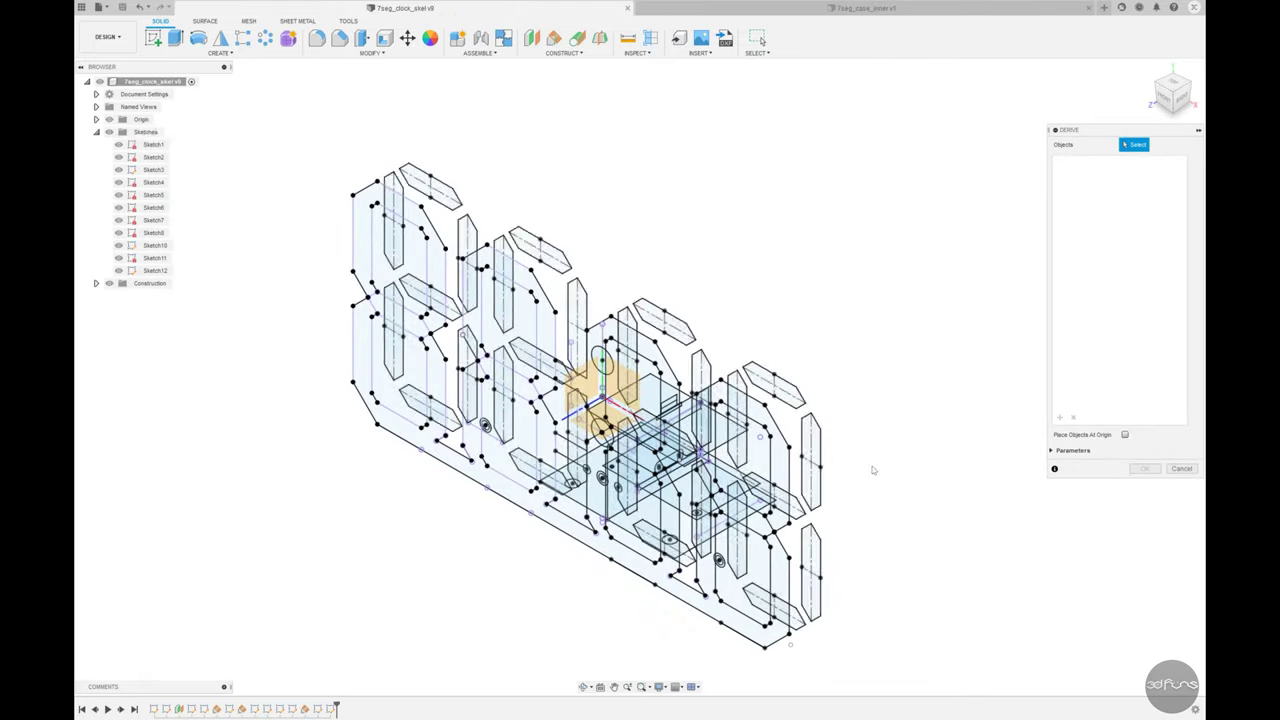
{"action": "left_click", "coordinate": [145, 132]}
{"action": "left_click", "coordinate": [1145, 468]}
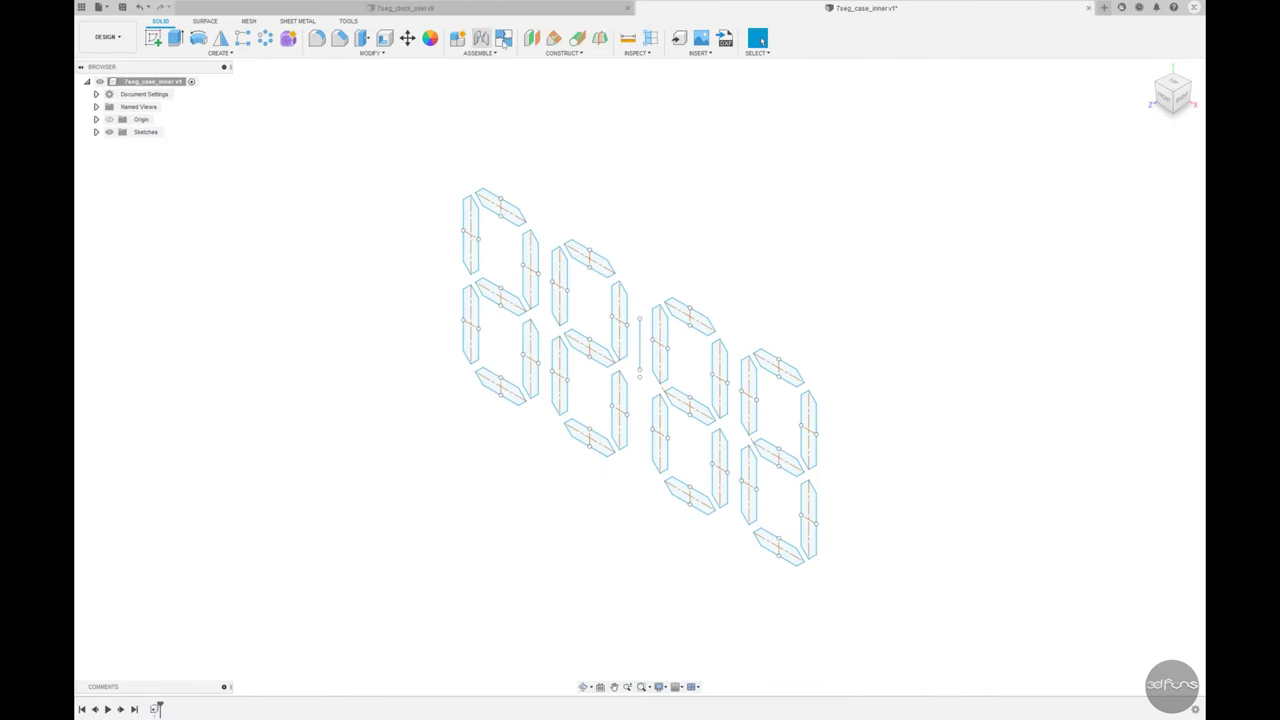
Step: Create an offset construction plane from an origin plane at the design centre
{"action": "left_click", "coordinate": [109, 119]}
{"action": "left_click", "coordinate": [531, 38]}
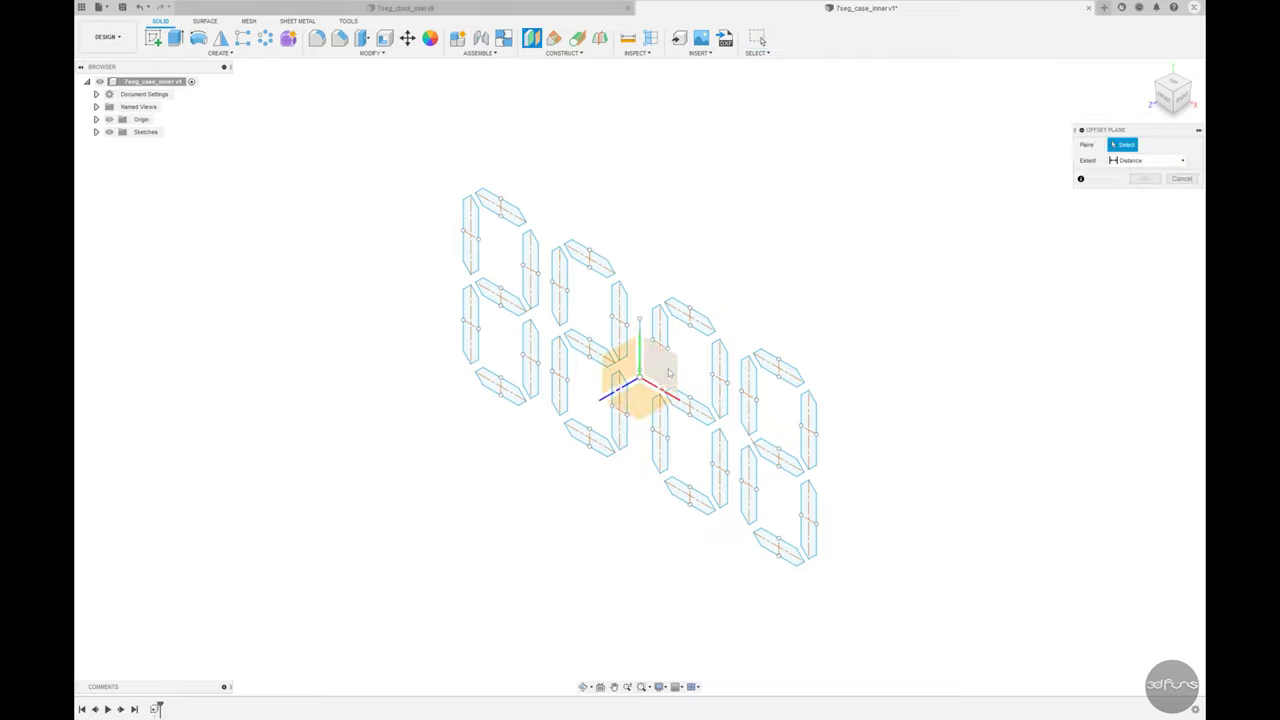
{"action": "left_click", "coordinate": [655, 360]}
{"action": "type", "text": "0.2"}
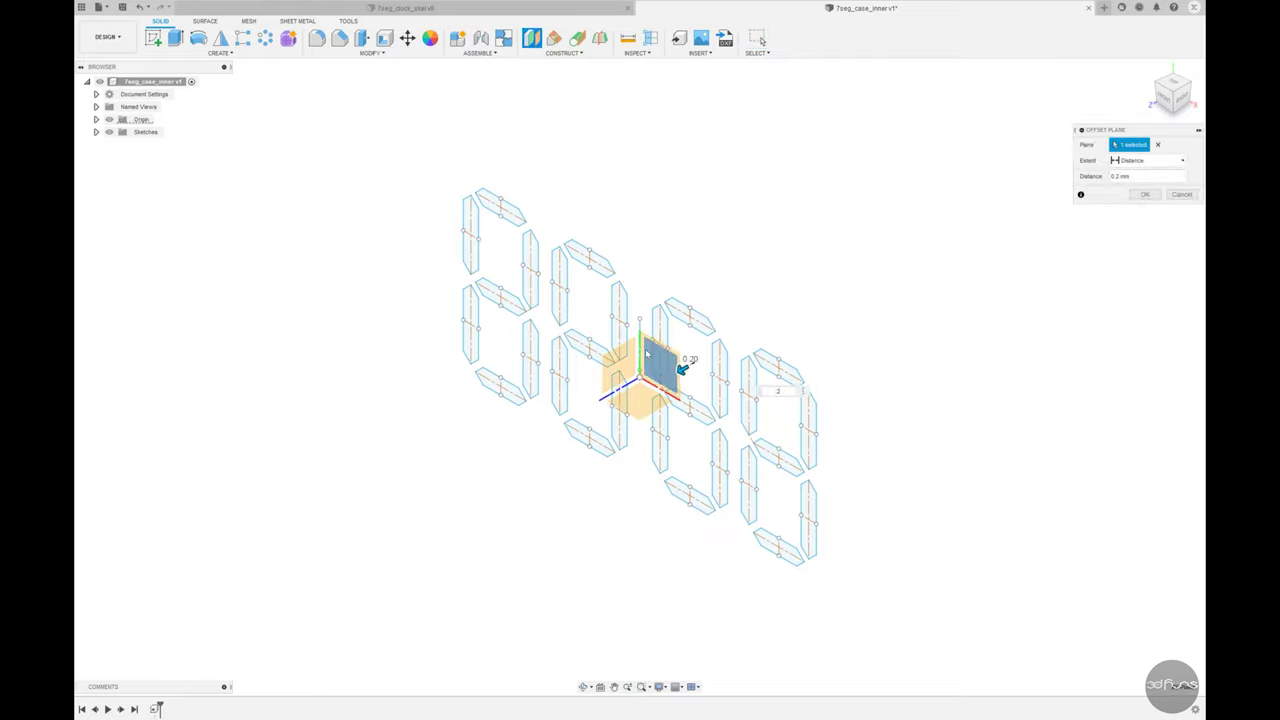
{"action": "key", "text": "Return"}
Step: Hide the origin and begin a new sketch, bringing the offset plane into view
{"action": "left_click", "coordinate": [109, 119]}
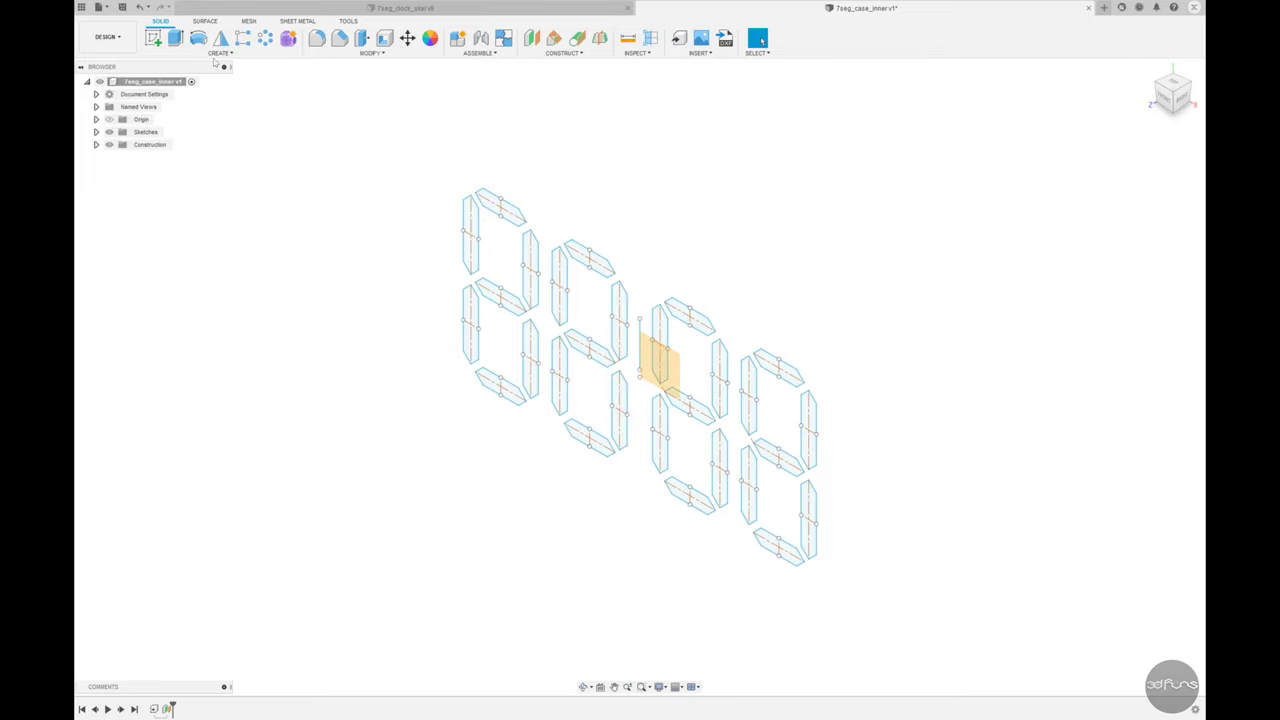
{"action": "left_click", "coordinate": [153, 38]}
{"action": "middle_click_drag", "start_coordinate": [172, 189], "coordinate": [674, 377], "text": "shift"}
Step: Place the sketch on the new offset plane and zoom to the first digit
{"action": "left_click", "coordinate": [343, 394]}
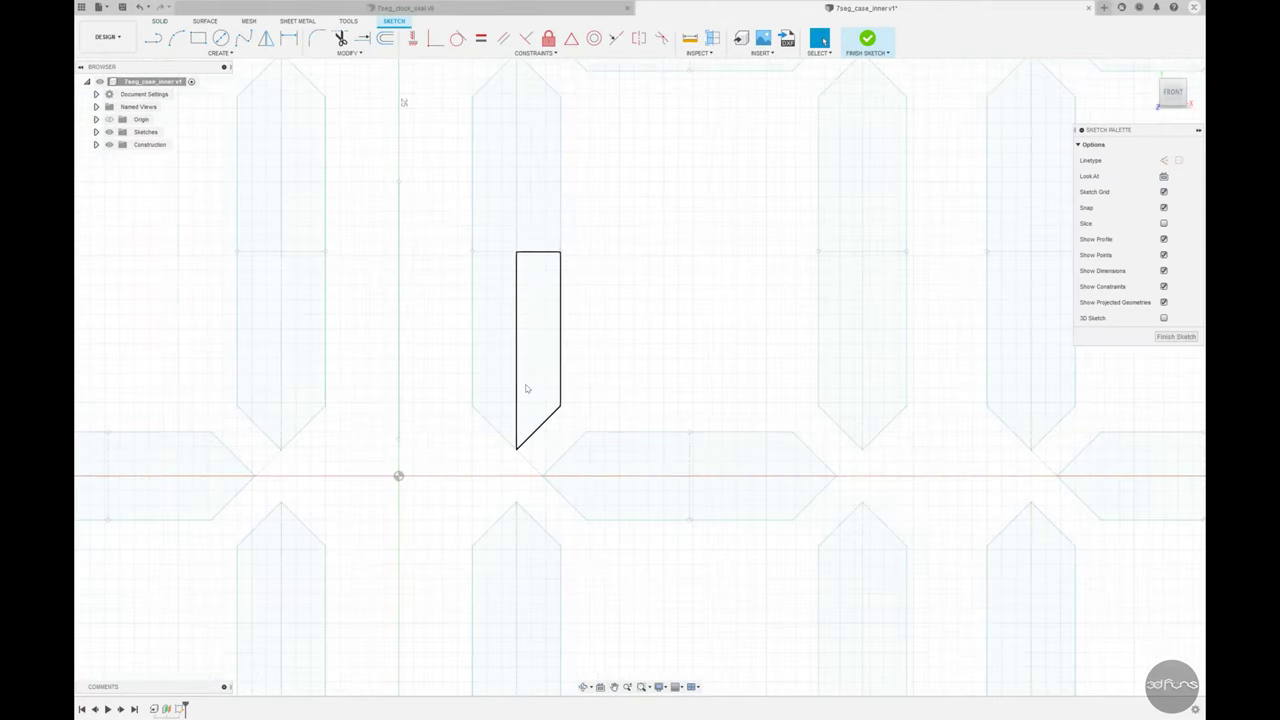
{"action": "scroll", "coordinate": [527, 388], "scroll_direction": "down", "scroll_amount": 5}
{"action": "scroll", "coordinate": [381, 263], "scroll_direction": "up", "scroll_amount": 3}
{"action": "scroll", "coordinate": [381, 263], "scroll_direction": "up", "scroll_amount": 3}
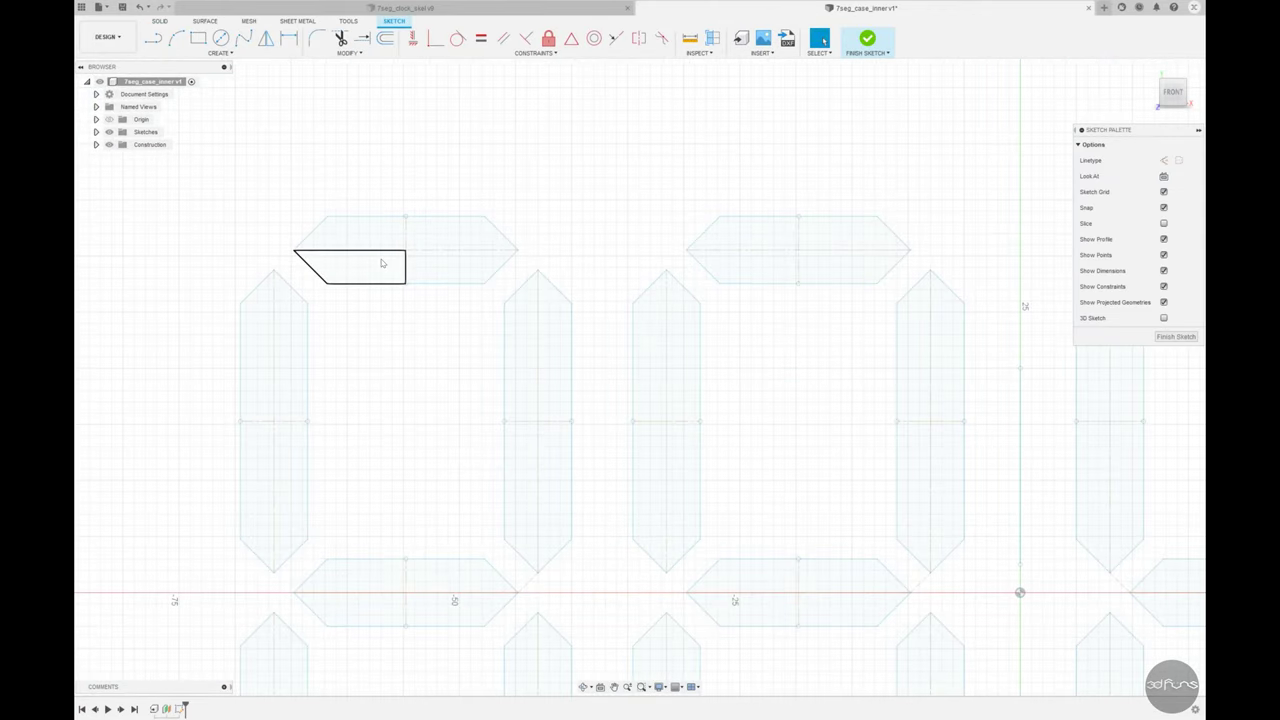
Step: Project the first digit's top and left segment edges into the sketch
{"action": "left_click", "coordinate": [218, 52]}
{"action": "mouse_move", "coordinate": [174, 239]}
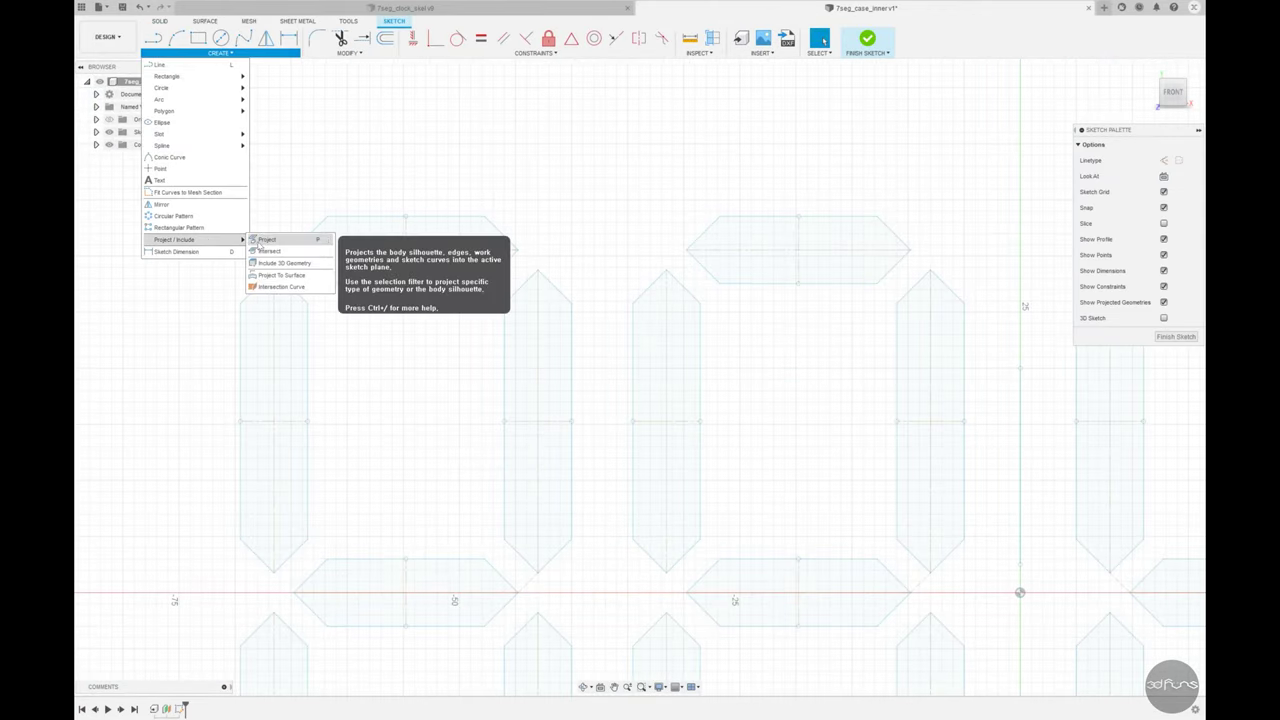
{"action": "left_click", "coordinate": [262, 240]}
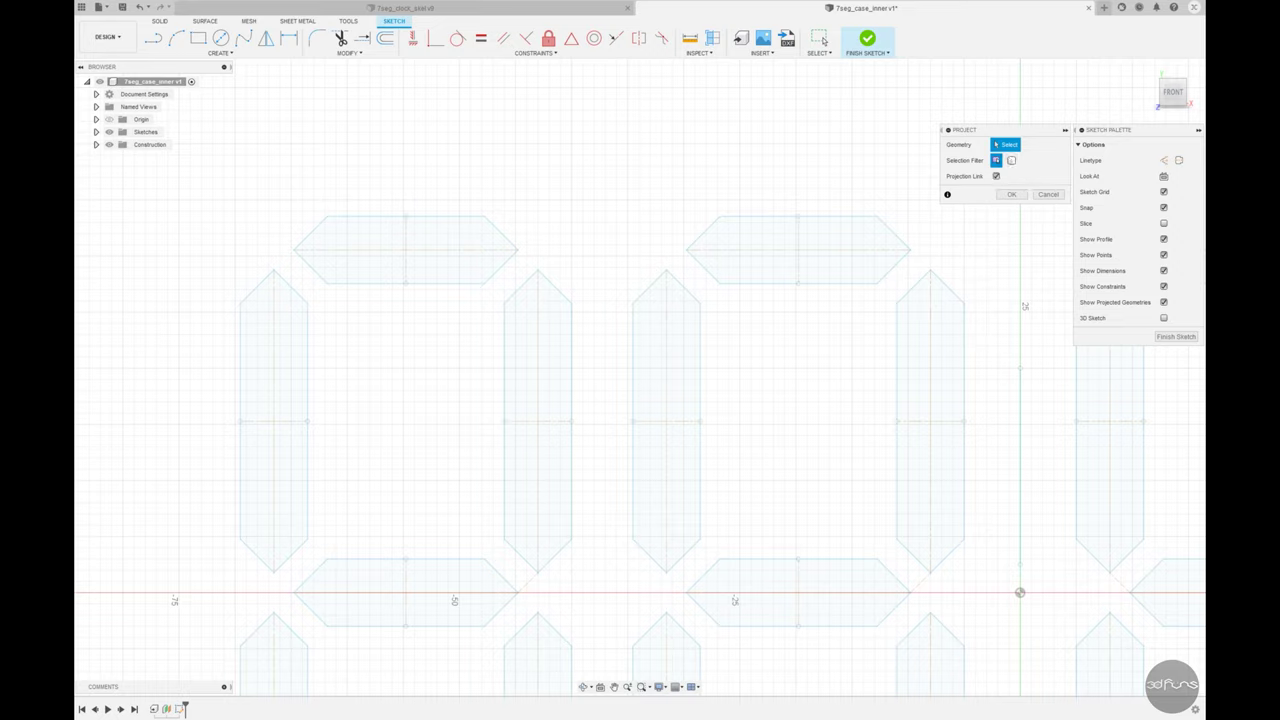
{"action": "left_click", "coordinate": [368, 217]}
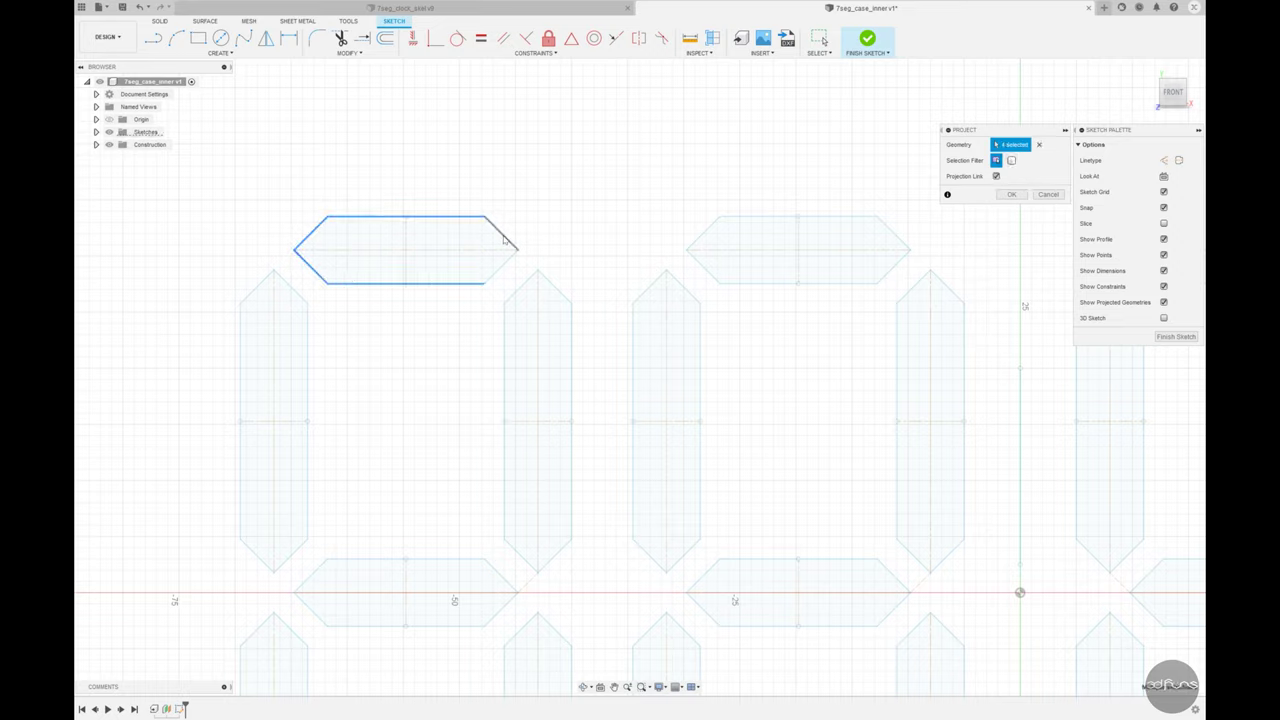
{"action": "left_click", "coordinate": [241, 330]}
{"action": "left_click", "coordinate": [257, 286]}
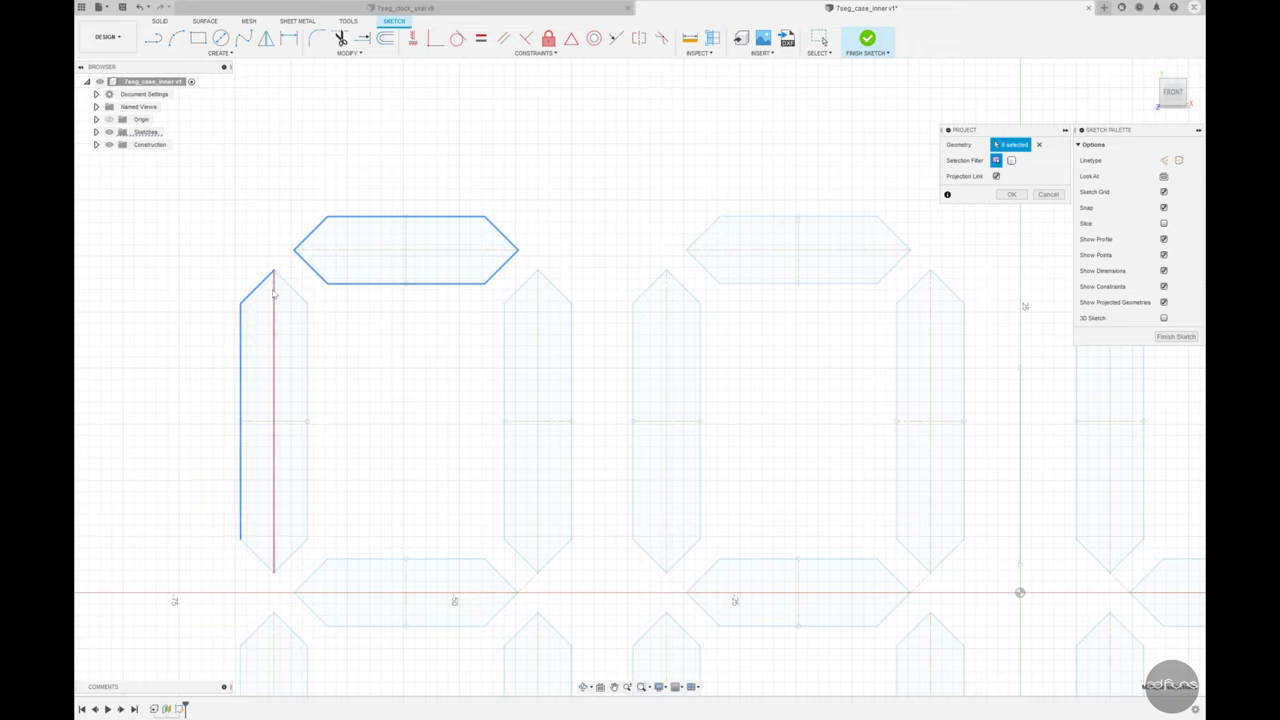
{"action": "left_click", "coordinate": [291, 286]}
{"action": "left_click", "coordinate": [307, 330]}
{"action": "left_click", "coordinate": [253, 555]}
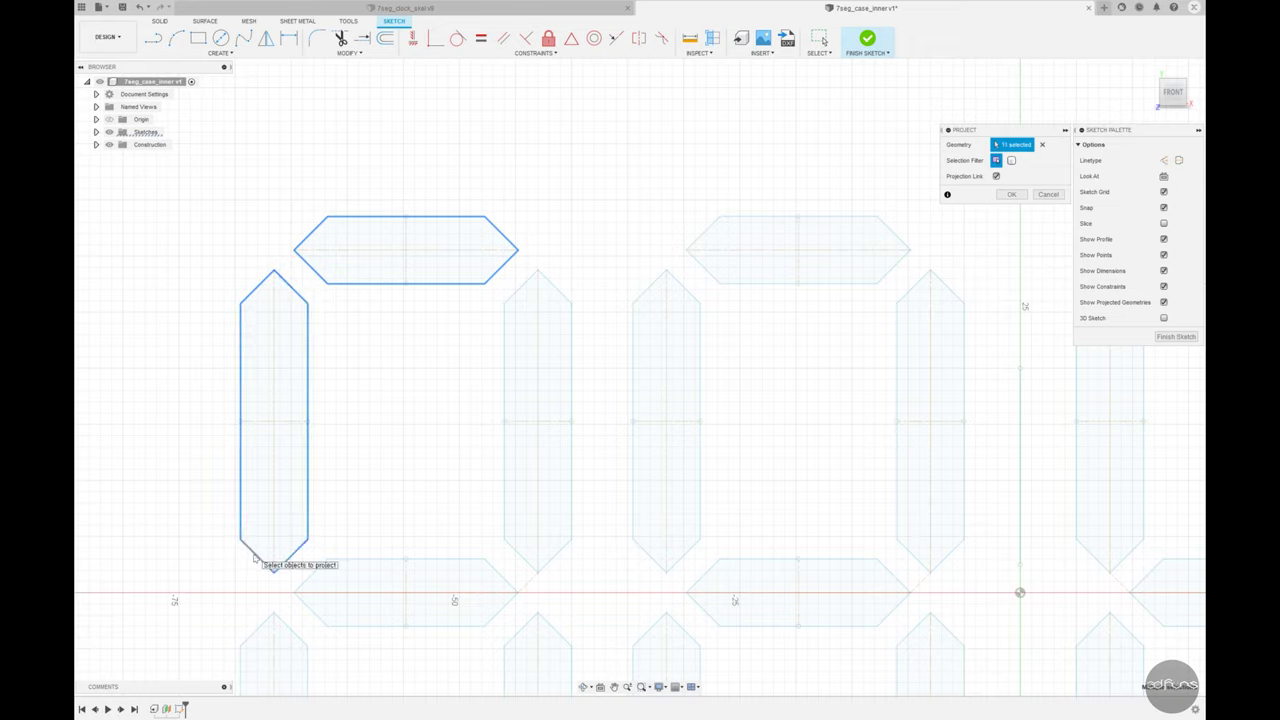
Step: Project the right segment's edges and the bottom segment's top and lower-left edges
{"action": "left_click", "coordinate": [561, 553]}
{"action": "left_click", "coordinate": [572, 525]}
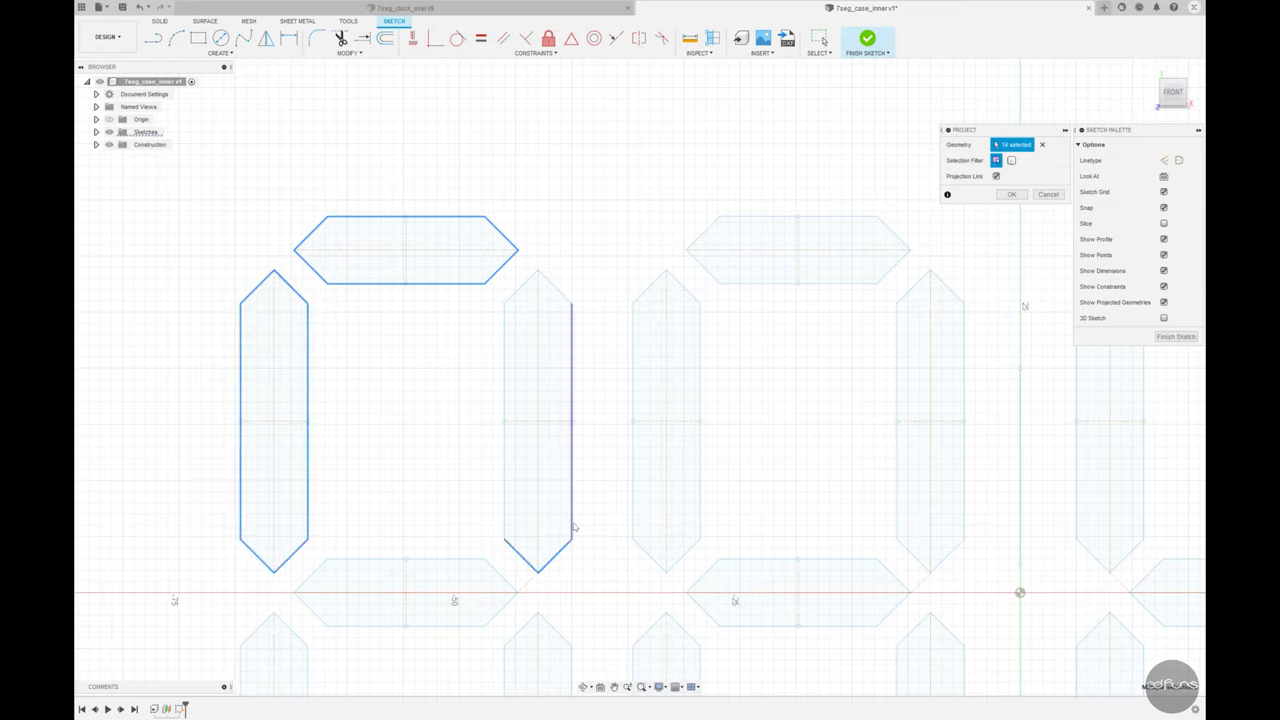
{"action": "left_click", "coordinate": [506, 491]}
{"action": "left_click", "coordinate": [520, 296]}
{"action": "left_click", "coordinate": [425, 559]}
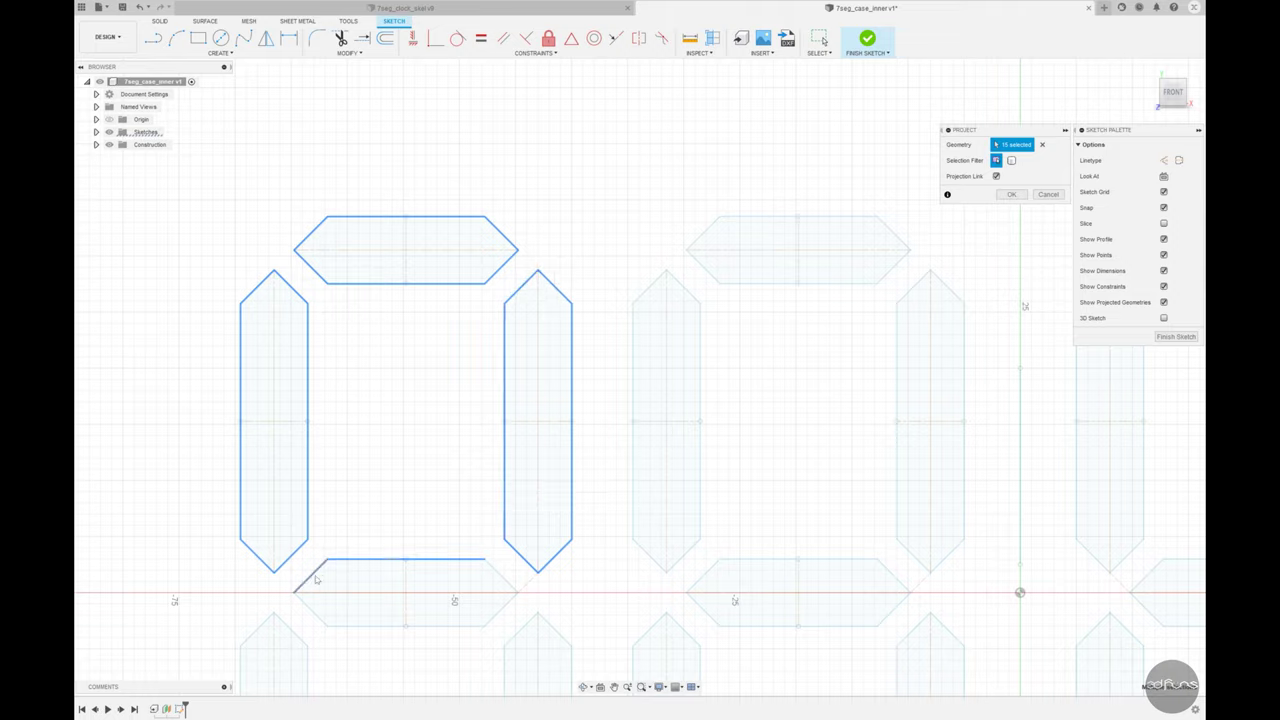
{"action": "left_click", "coordinate": [307, 612]}
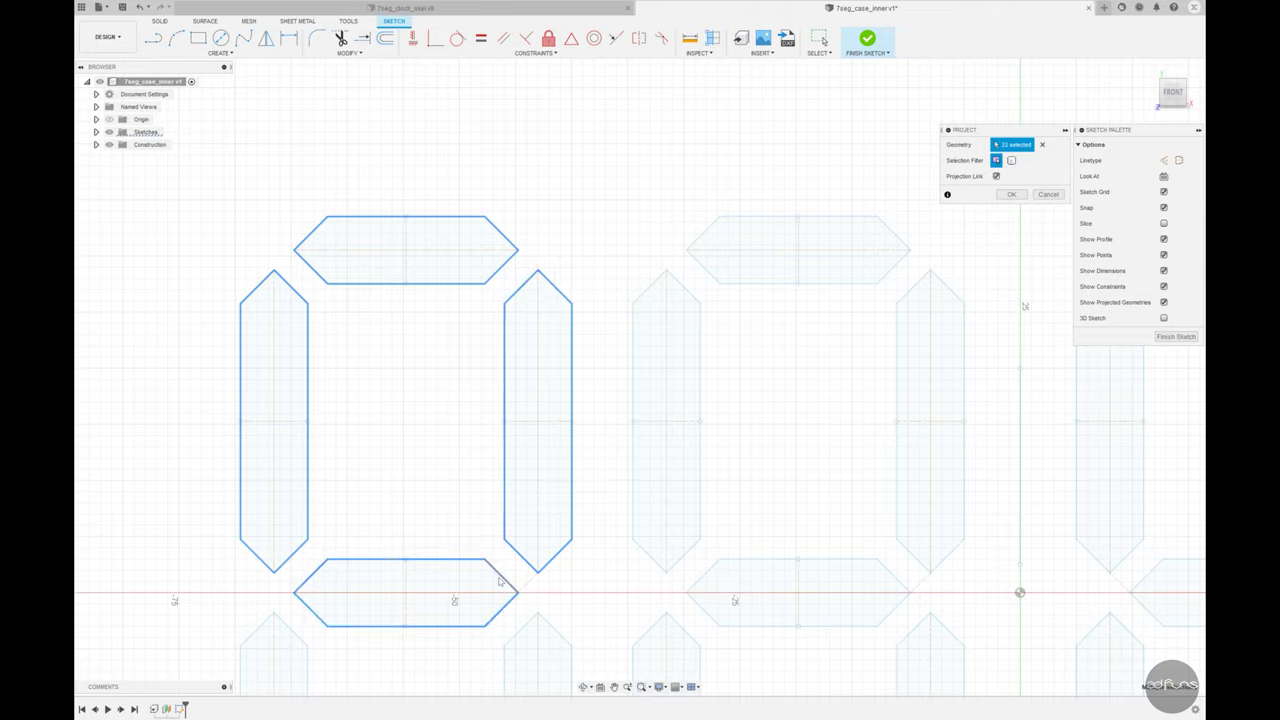
Step: Commit the projection and offset the top segment outline outward and -0.5 inward
{"action": "left_click", "coordinate": [1011, 194]}
{"action": "left_click", "coordinate": [385, 39]}
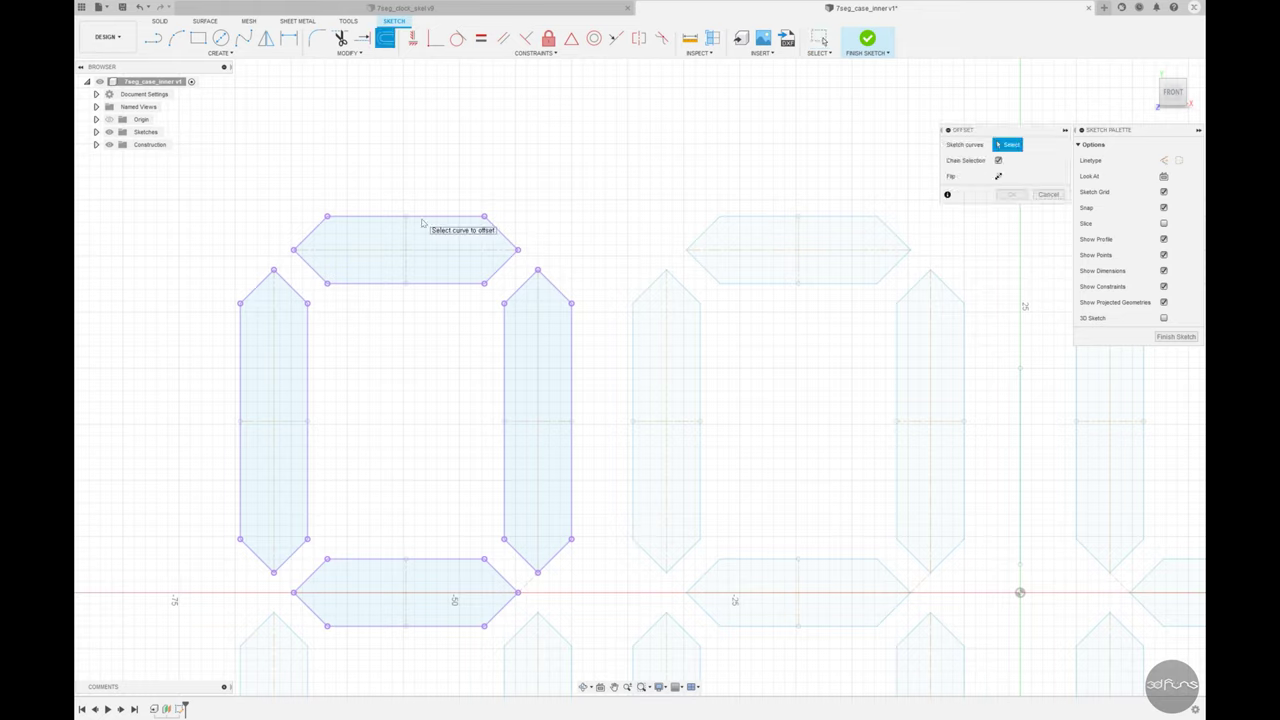
{"action": "left_click", "coordinate": [508, 242]}
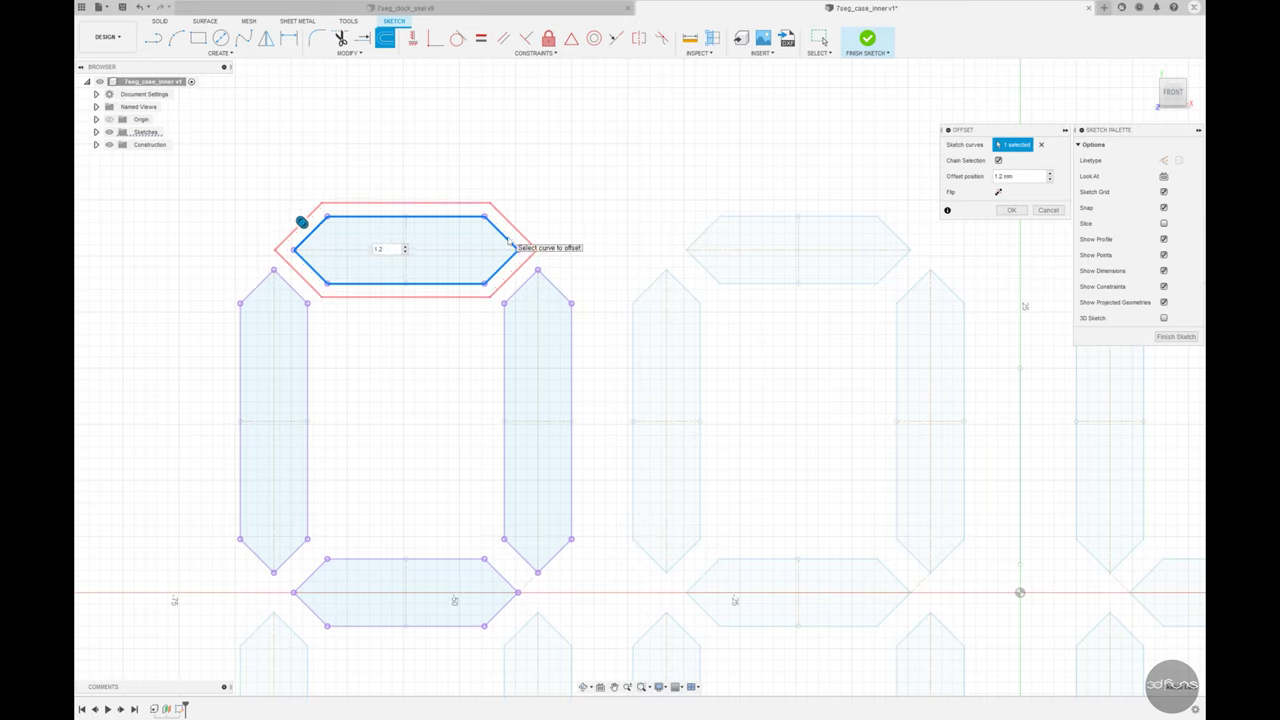
{"action": "left_click", "coordinate": [303, 226]}
{"action": "left_click", "coordinate": [384, 42]}
{"action": "left_click", "coordinate": [442, 217]}
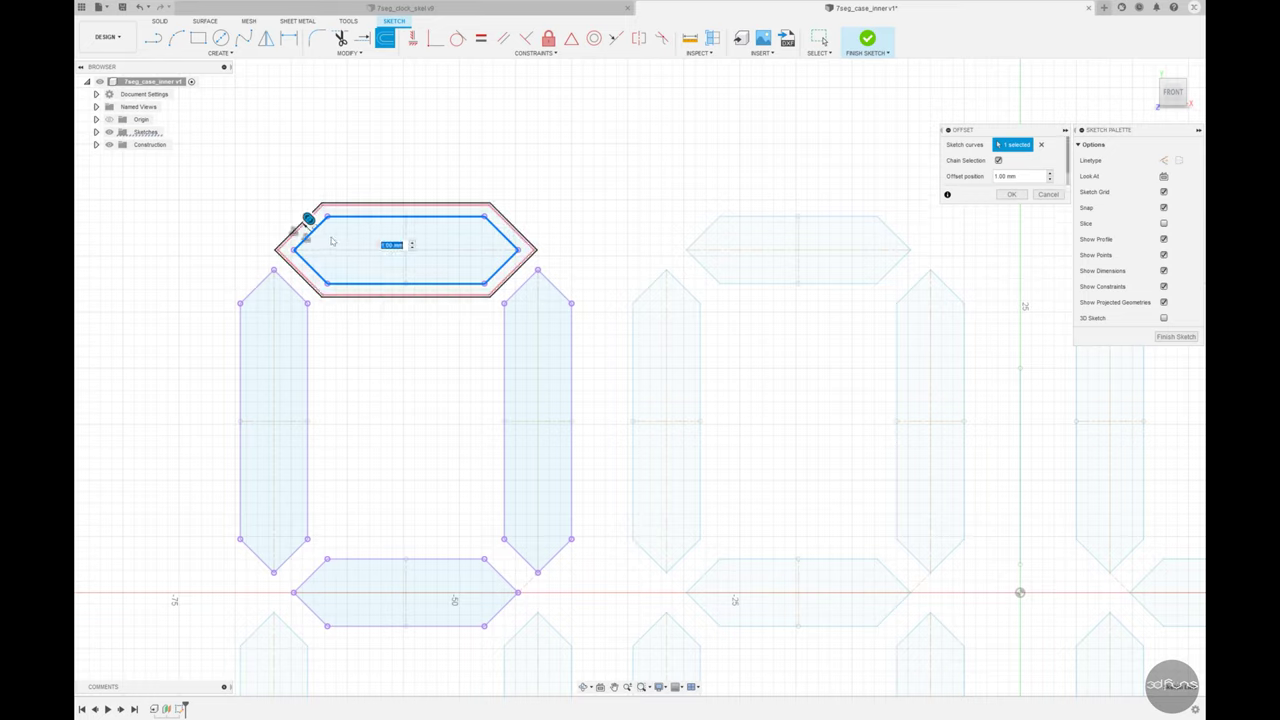
{"action": "type", "text": "-.5"}
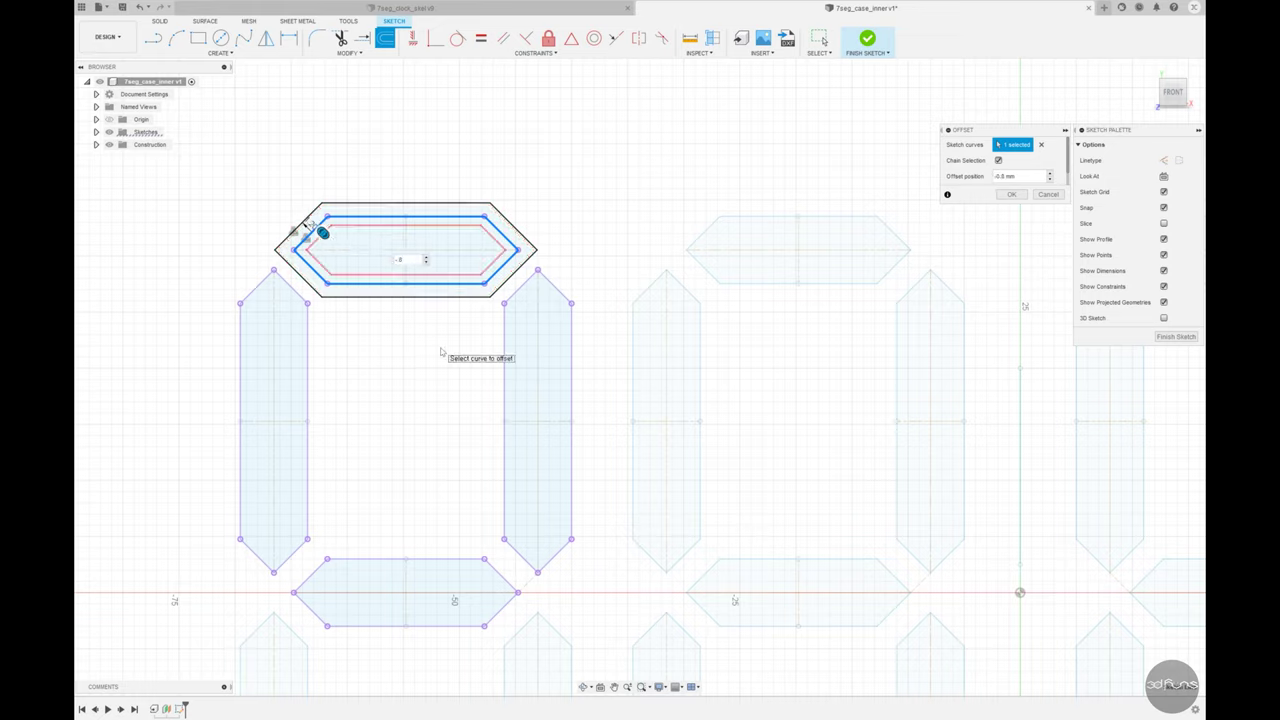
{"action": "key", "text": "Return"}
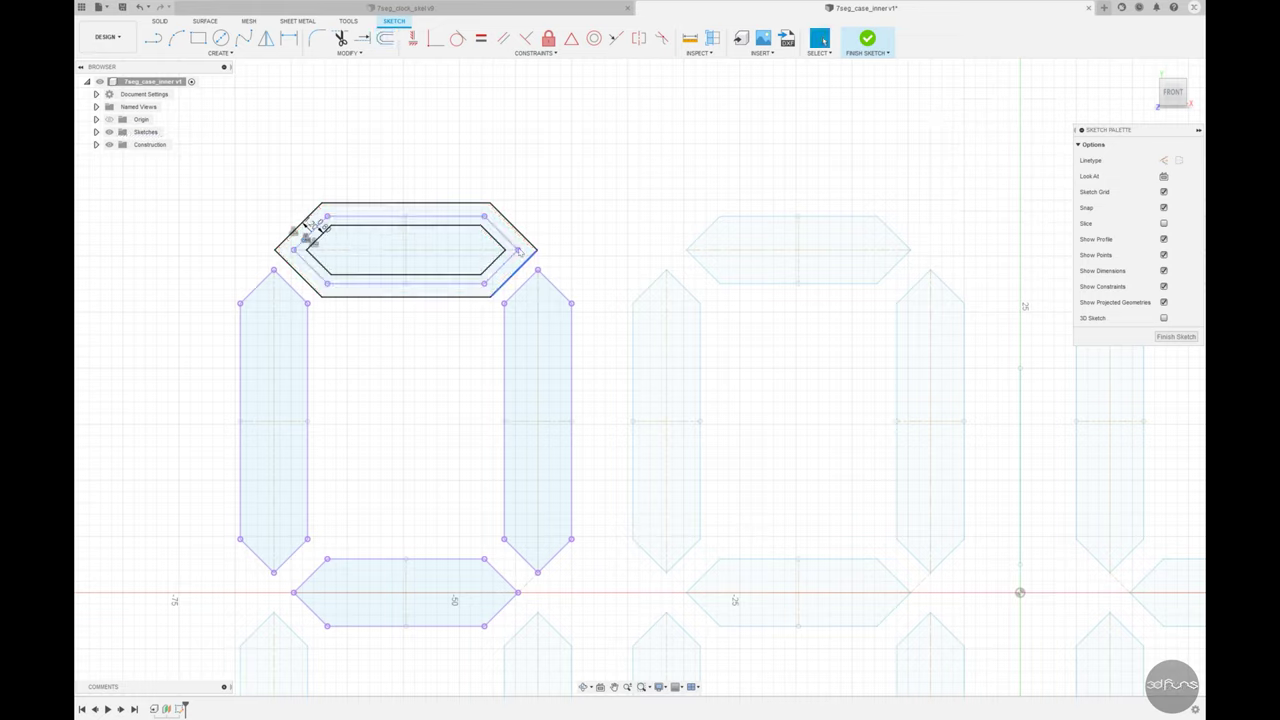
Step: Offset the left segment outline 0.8 inward and -1 outward
{"action": "left_click", "coordinate": [308, 335]}
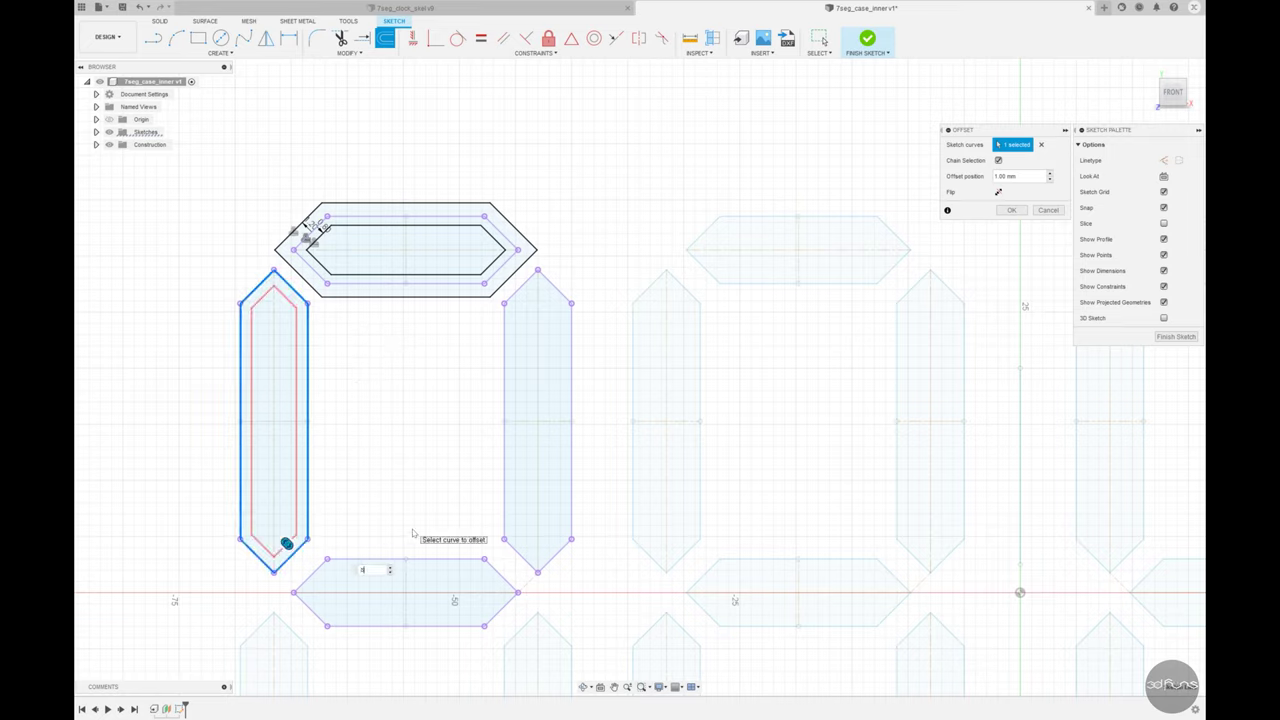
{"action": "type", "text": ".8"}
{"action": "key", "text": "Return"}
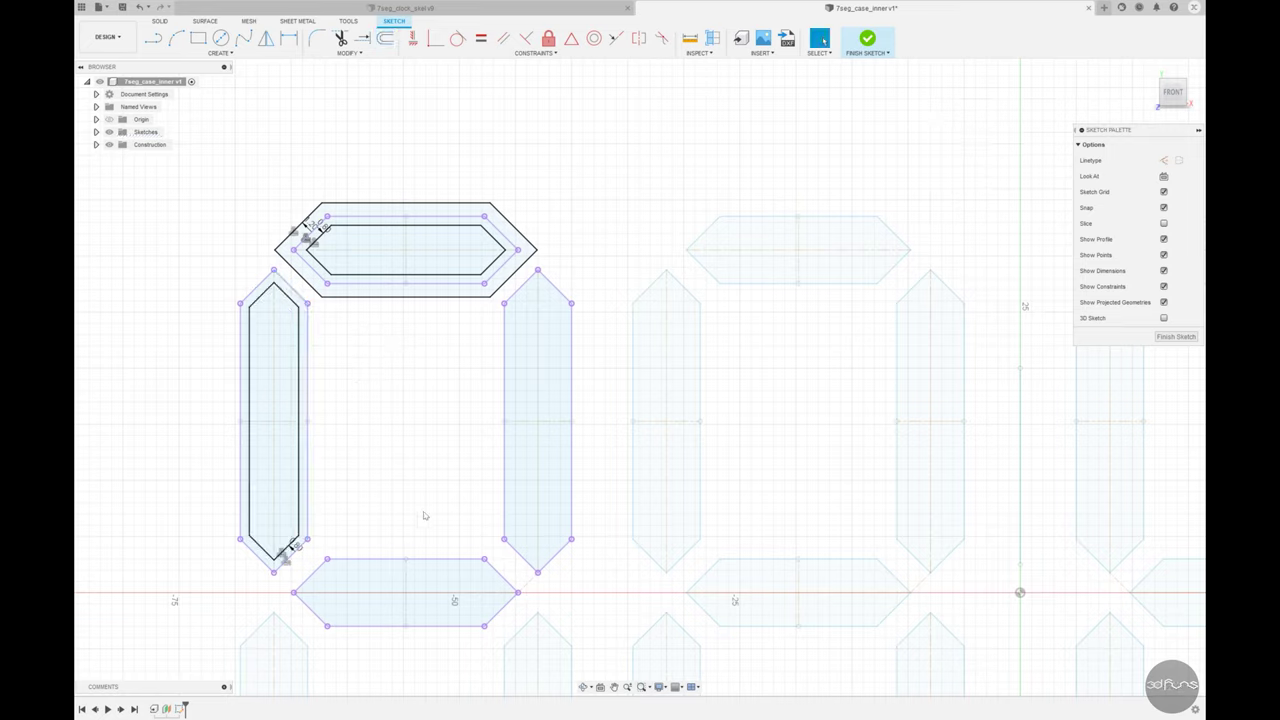
{"action": "left_click", "coordinate": [309, 366]}
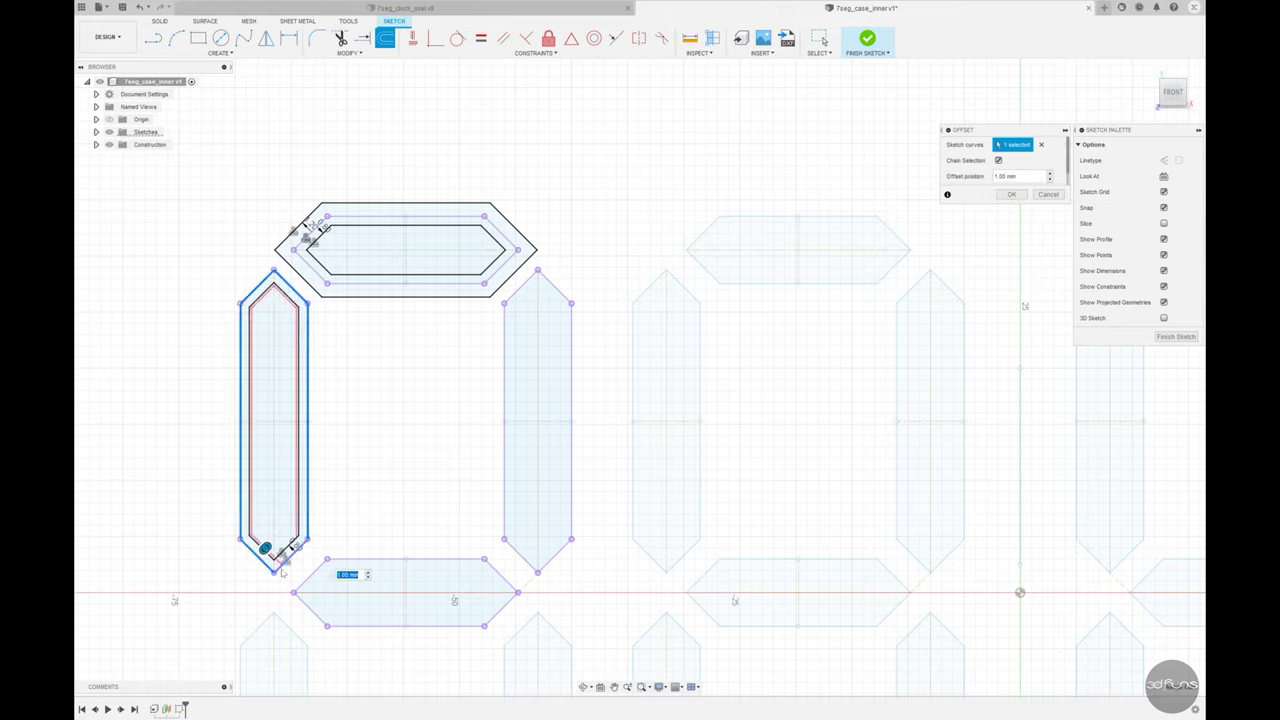
{"action": "type", "text": "-1.2"}
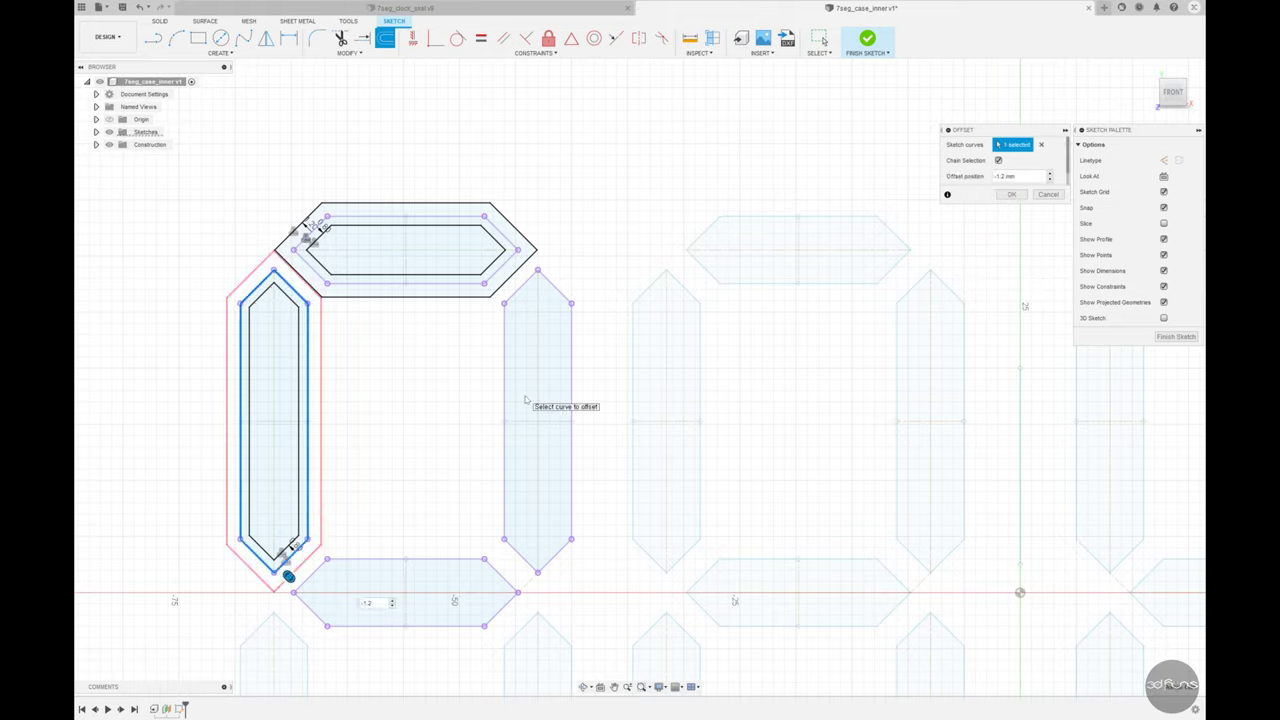
{"action": "key", "text": "Return"}
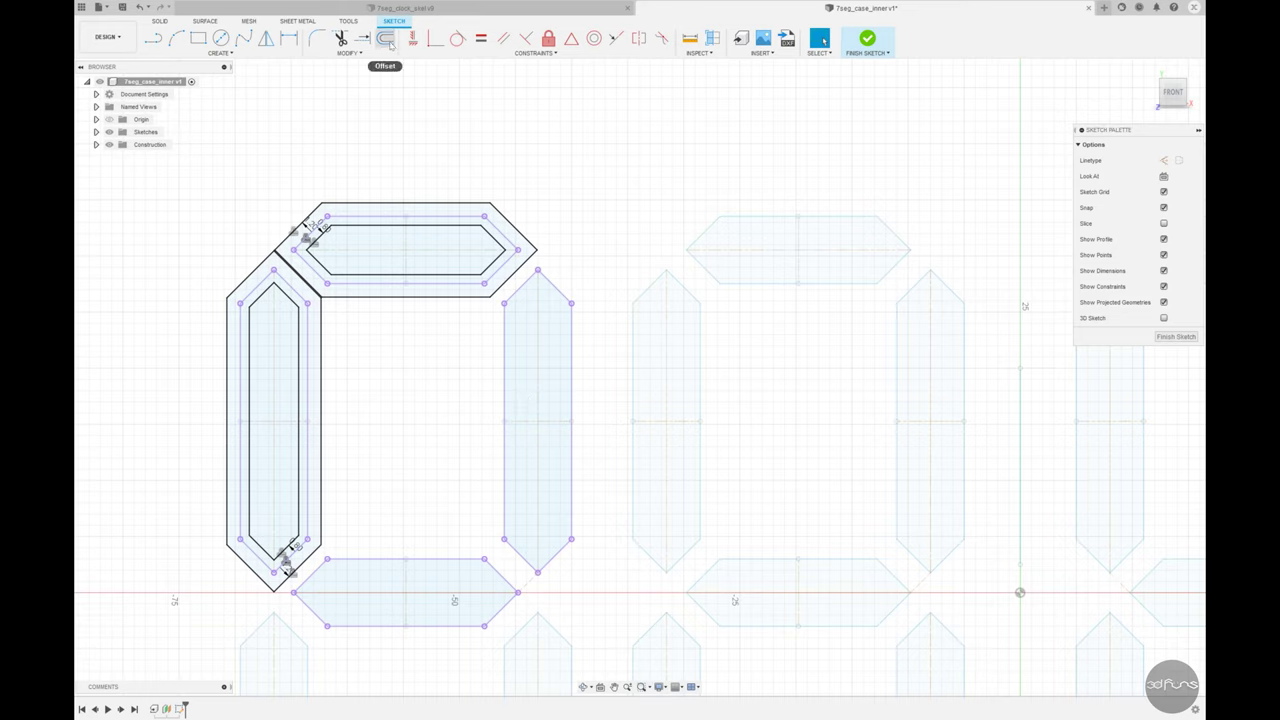
Step: Offset the right segment outline outward, then add a second offset pulled inward
{"action": "left_click", "coordinate": [385, 38]}
{"action": "left_click", "coordinate": [527, 286]}
{"action": "type", "text": "1.2"}
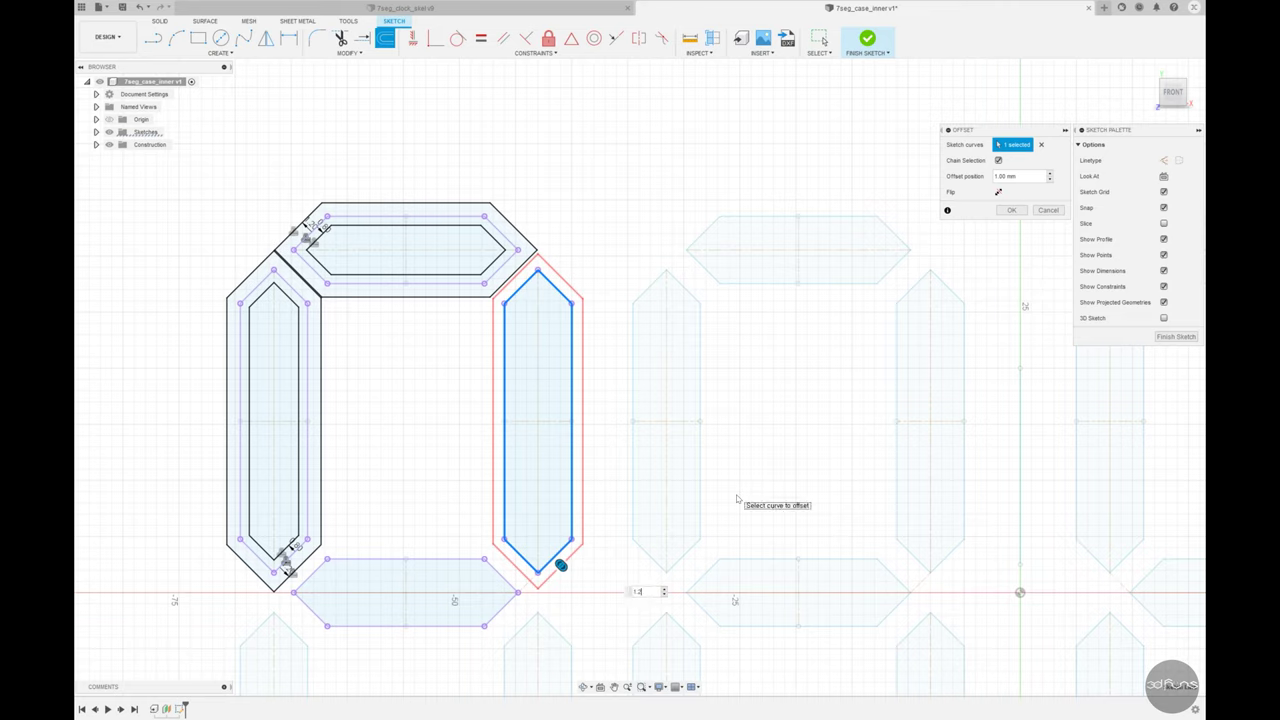
{"action": "key", "text": "Return"}
{"action": "left_click", "coordinate": [385, 38]}
{"action": "left_click", "coordinate": [527, 290]}
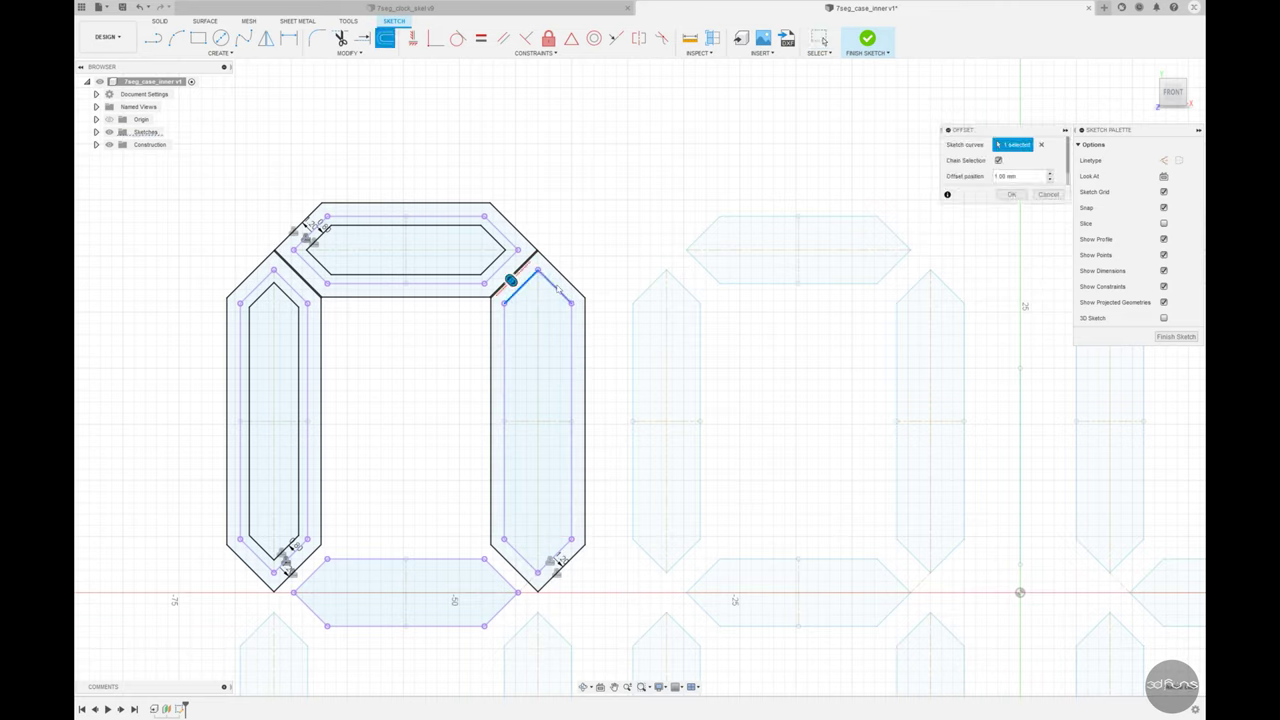
{"action": "left_click_drag", "start_coordinate": [508, 390], "coordinate": [557, 548]}
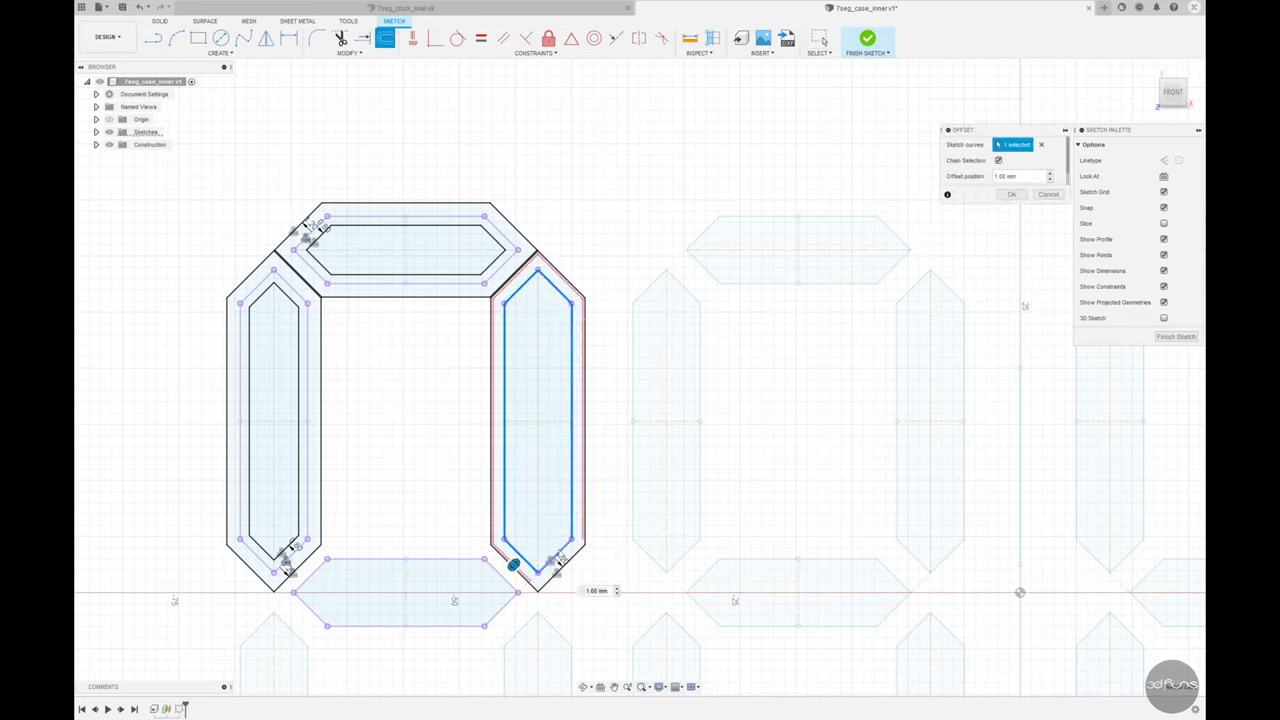
{"action": "key", "text": "Return"}
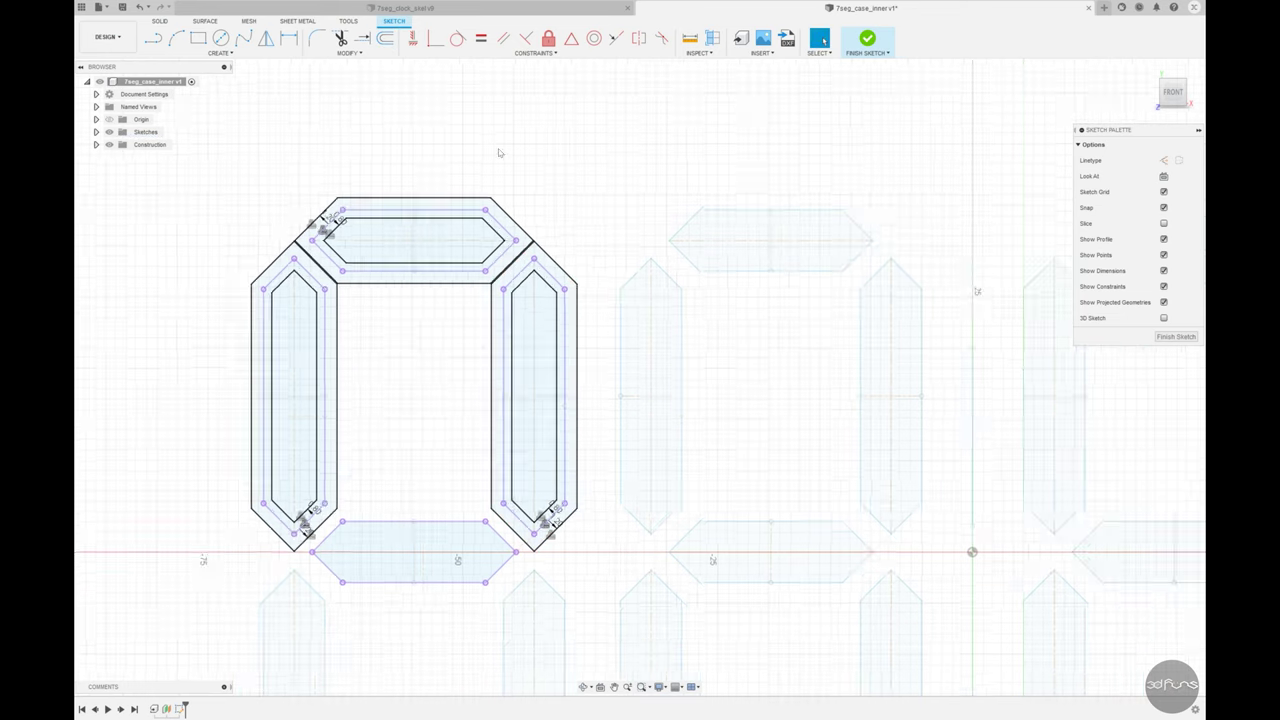
Step: Window-select the first digit's left, top and right segment geometry
{"action": "scroll", "coordinate": [369, 222], "scroll_direction": "down", "scroll_amount": 2}
{"action": "scroll", "coordinate": [503, 517], "scroll_direction": "down", "scroll_amount": 2}
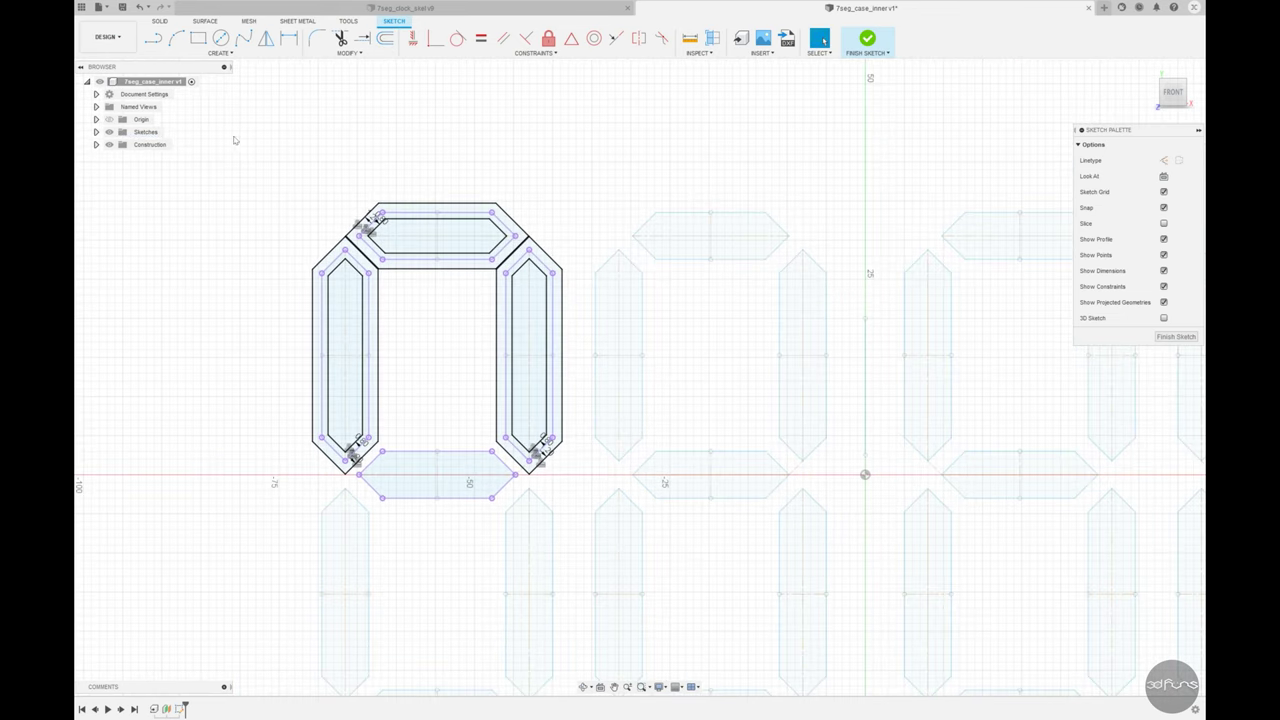
{"action": "left_click_drag", "start_coordinate": [234, 140], "coordinate": [590, 490]}
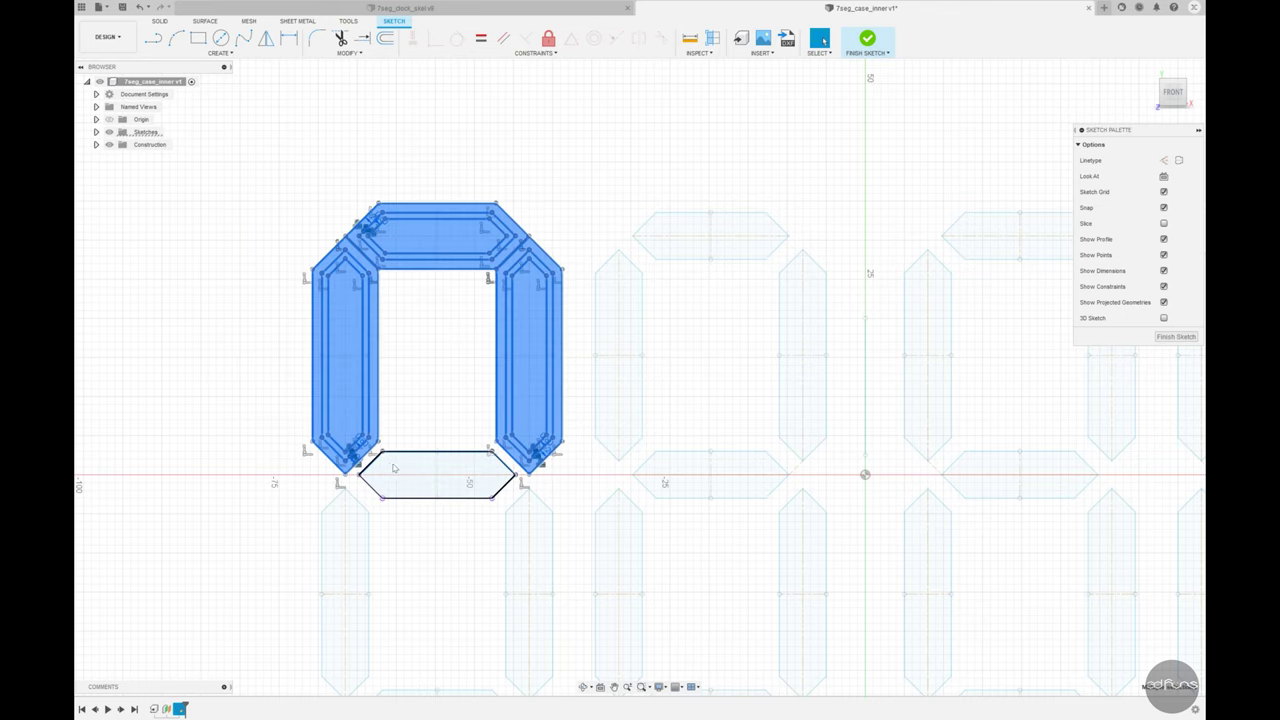
{"action": "scroll", "coordinate": [446, 522], "scroll_direction": "up", "scroll_amount": 2}
{"action": "scroll", "coordinate": [420, 512], "scroll_direction": "up", "scroll_amount": 2}
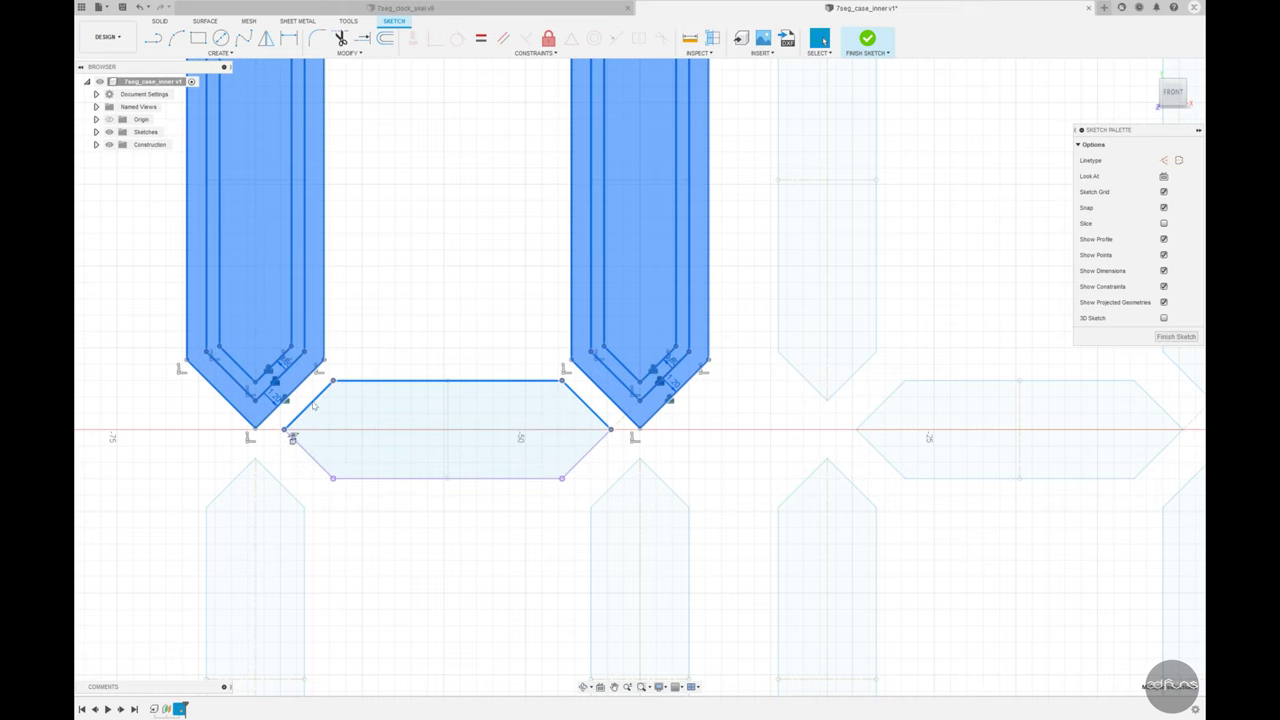
{"action": "scroll", "coordinate": [313, 405], "scroll_direction": "down", "scroll_amount": 3}
{"action": "left_click_drag", "start_coordinate": [212, 156], "coordinate": [380, 508]}
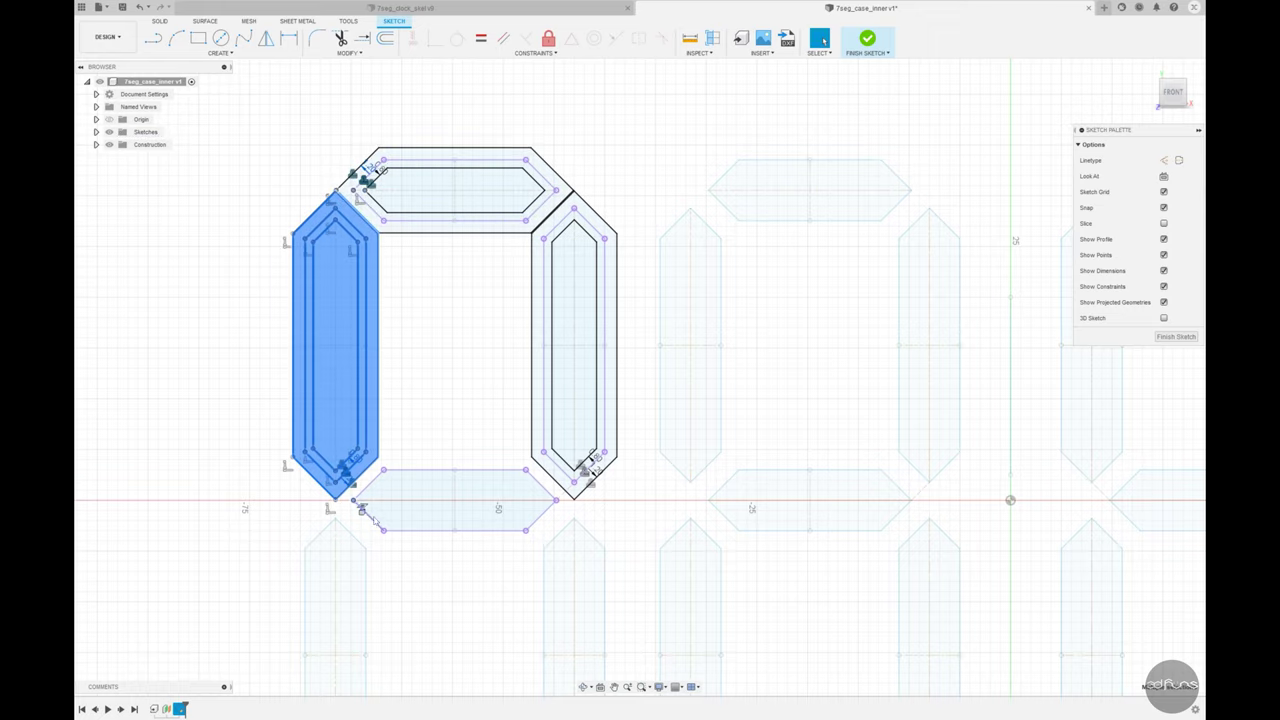
{"action": "left_click_drag", "start_coordinate": [313, 113], "coordinate": [590, 242]}
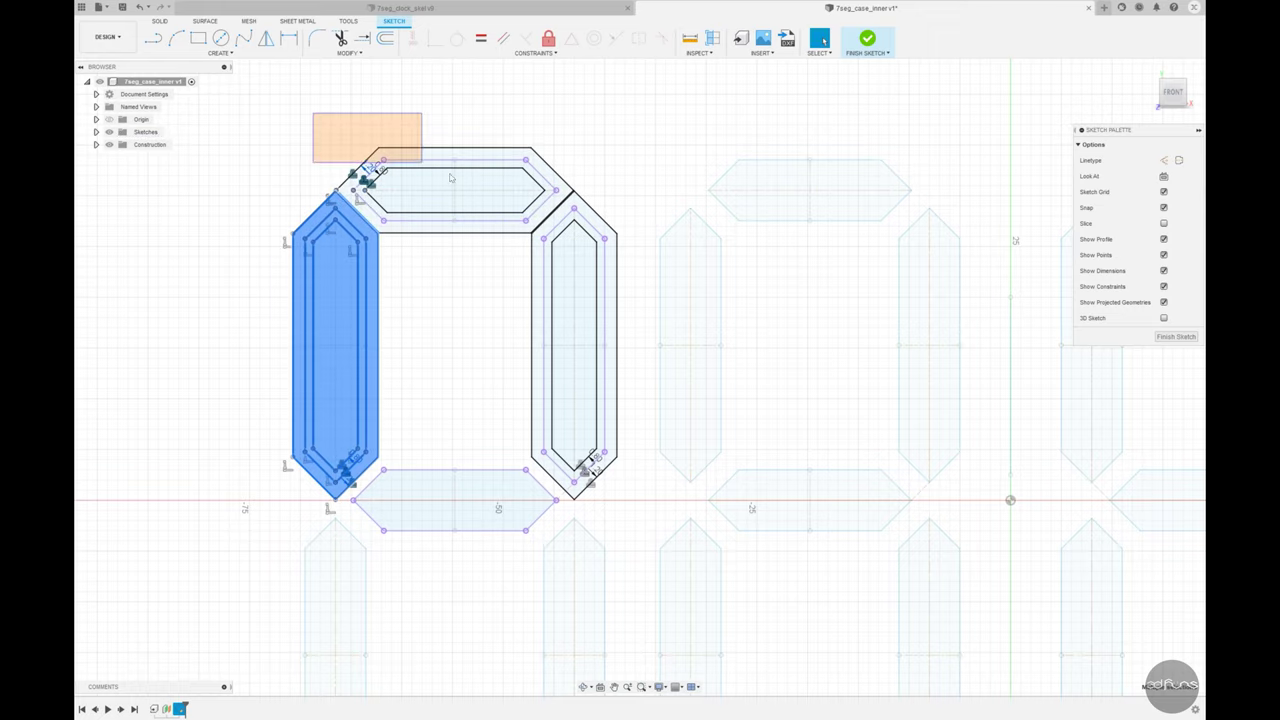
{"action": "scroll", "coordinate": [552, 193], "scroll_direction": "up", "scroll_amount": 1}
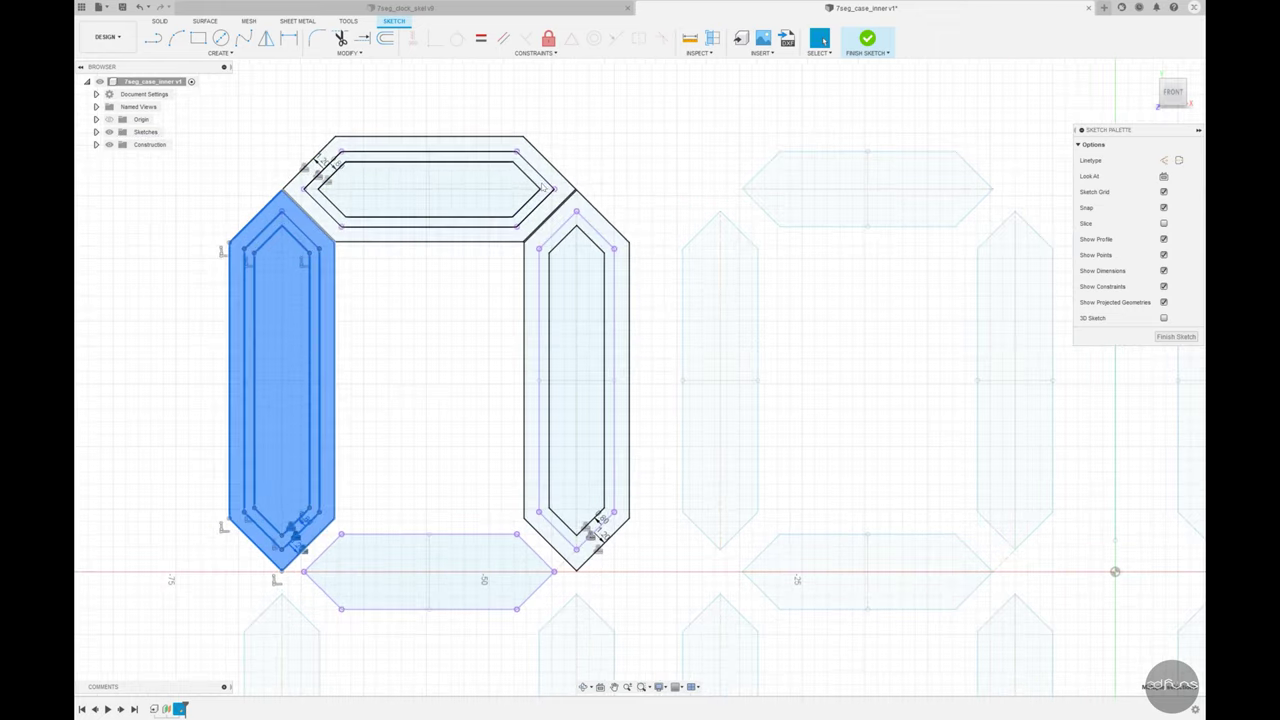
{"action": "scroll", "coordinate": [552, 193], "scroll_direction": "up", "scroll_amount": 1}
Step: Select the top, right and left segment rings and start Mirror with the Mirror Line field active
{"action": "left_click", "coordinate": [503, 178]}
{"action": "left_click", "coordinate": [627, 320]}
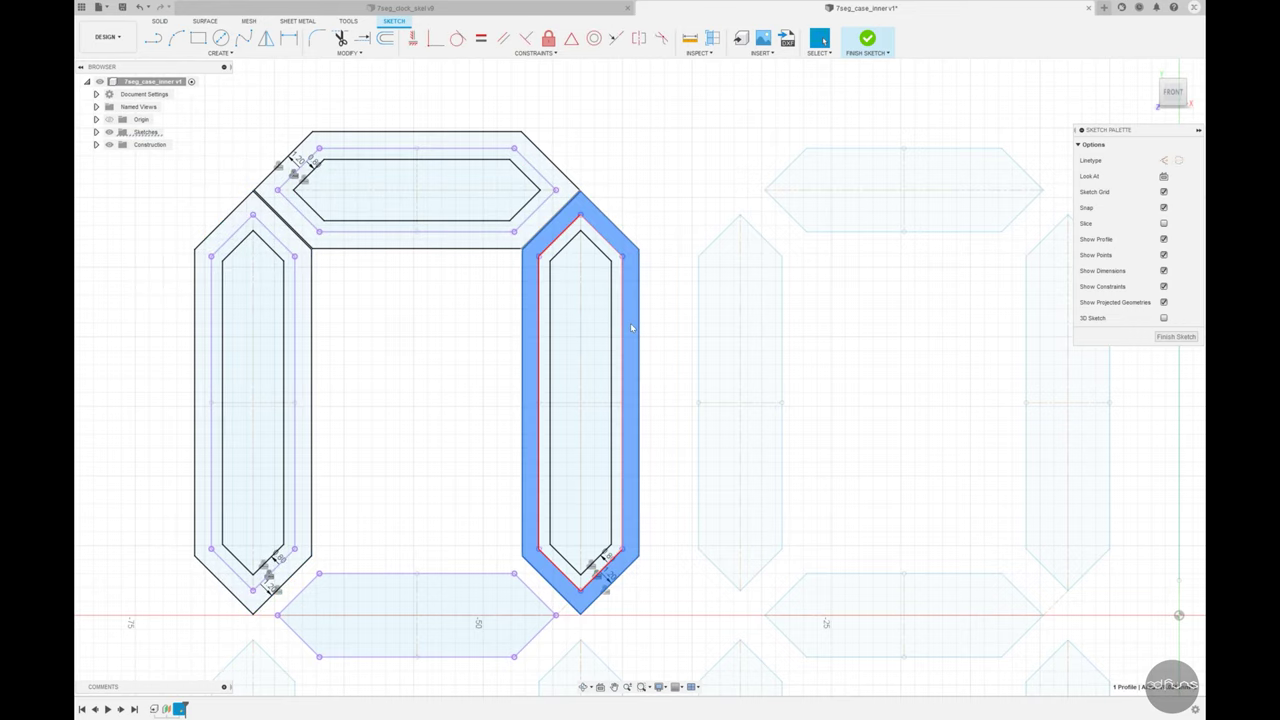
{"action": "left_click", "coordinate": [545, 180], "text": "ctrl"}
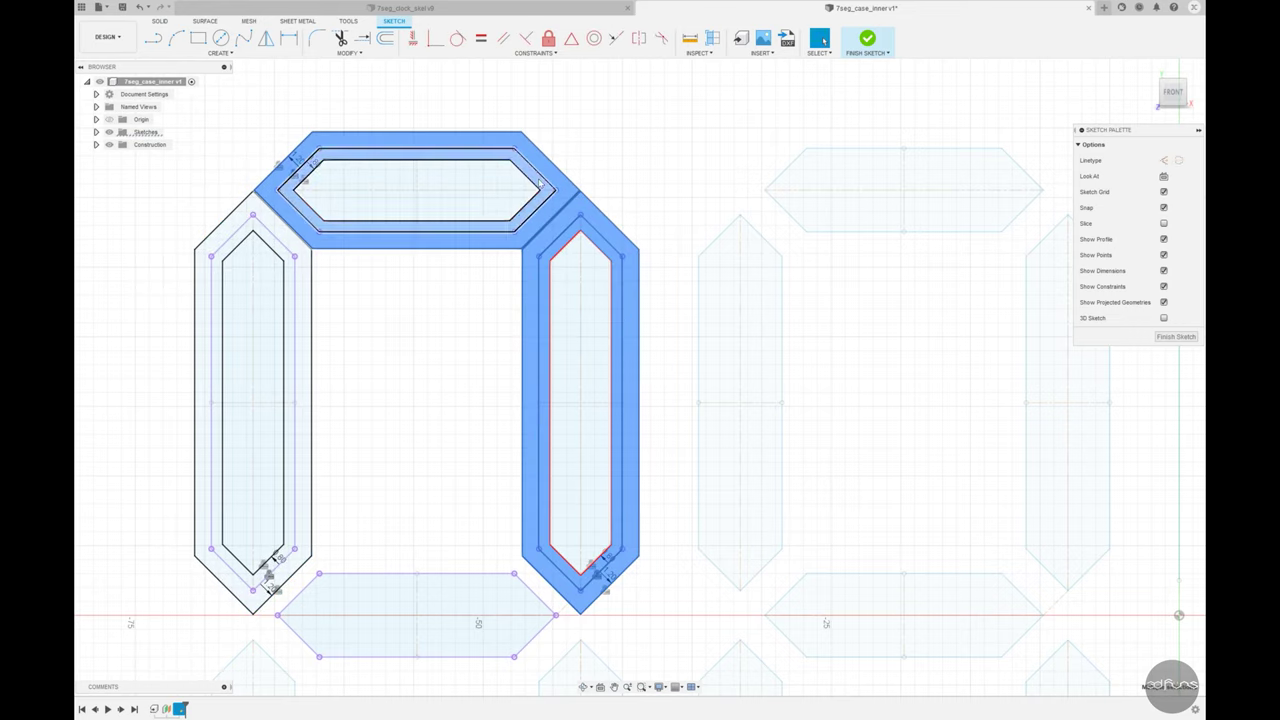
{"action": "left_click", "coordinate": [306, 285], "text": "ctrl"}
{"action": "scroll", "coordinate": [503, 208], "scroll_direction": "down", "scroll_amount": 2}
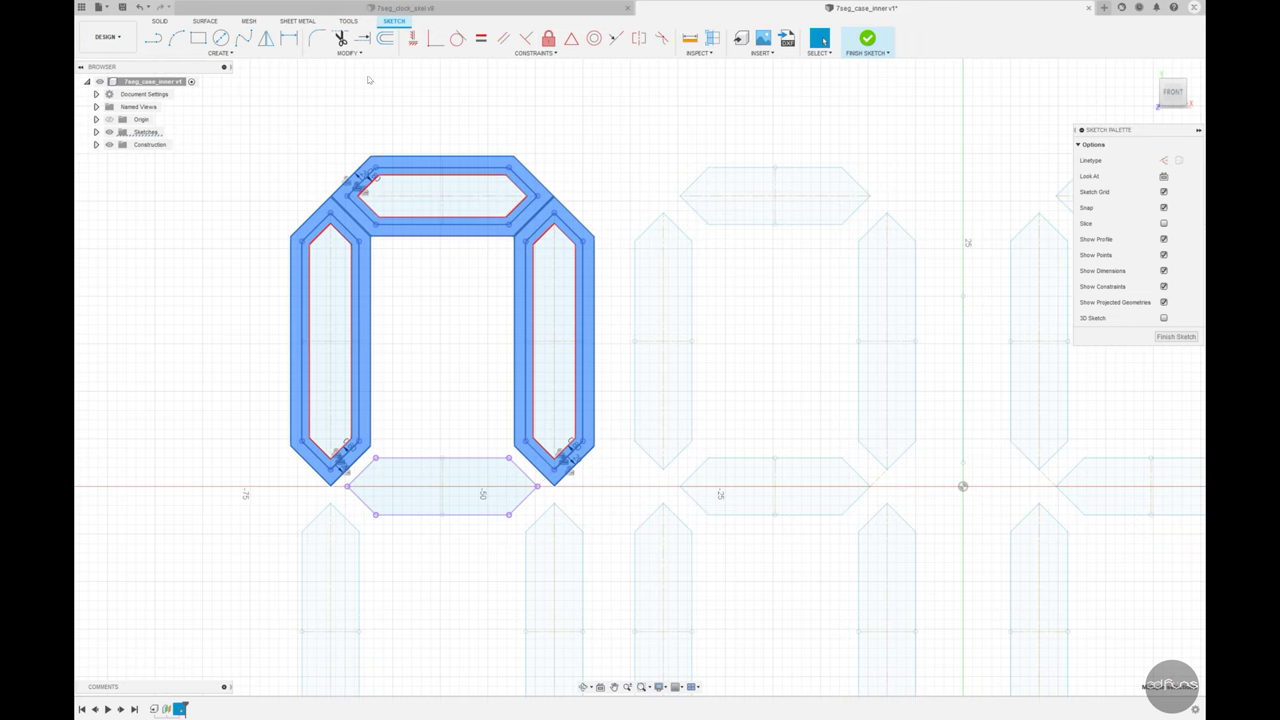
{"action": "left_click", "coordinate": [266, 40]}
{"action": "left_click", "coordinate": [997, 160]}
{"action": "scroll", "coordinate": [627, 289], "scroll_direction": "down", "scroll_amount": 2}
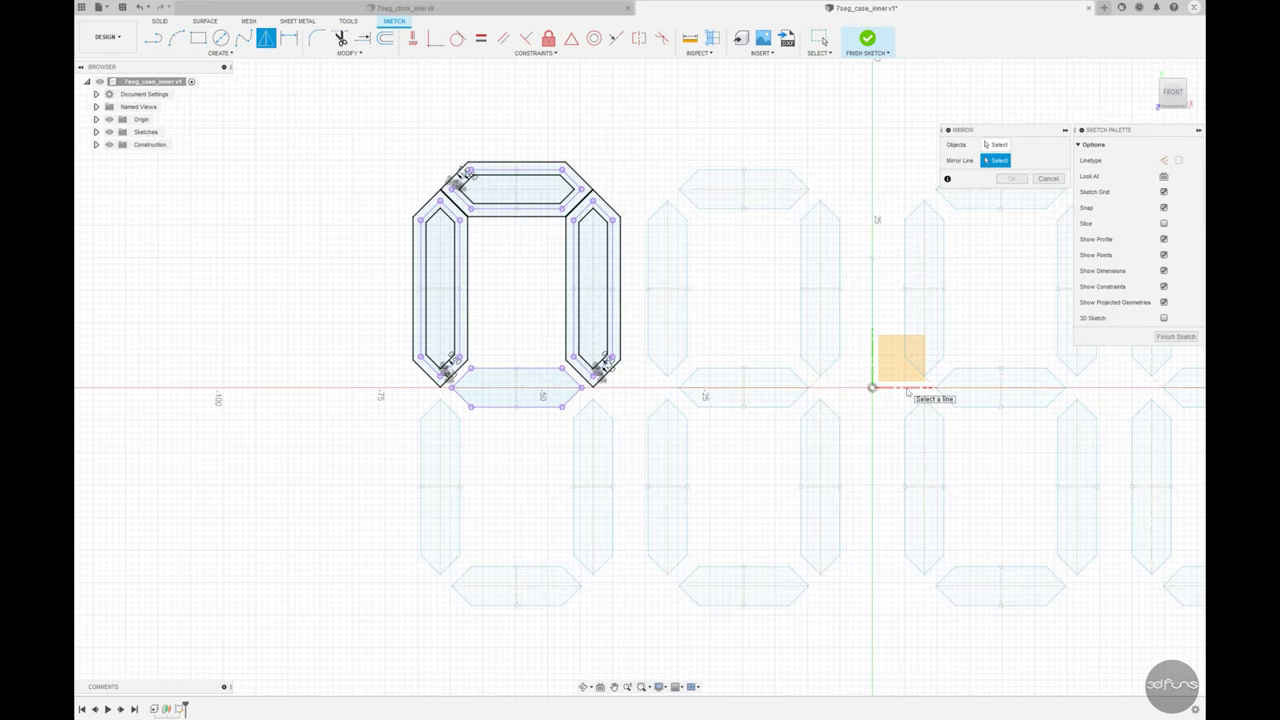
Step: Set the horizontal axis as mirror line and window-select the whole digit
{"action": "middle_click_drag", "start_coordinate": [908, 393], "coordinate": [898, 402], "text": "shift"}
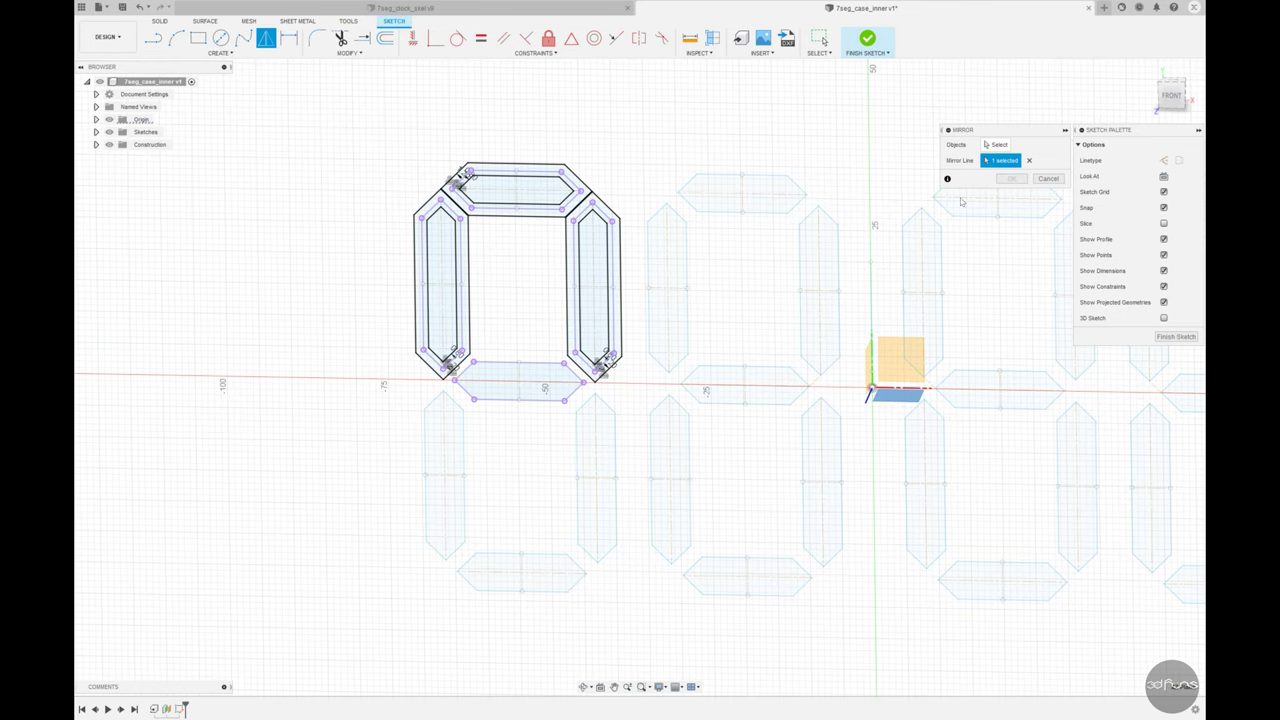
{"action": "scroll", "coordinate": [968, 203], "scroll_direction": "up", "scroll_amount": 1}
{"action": "left_click", "coordinate": [985, 146]}
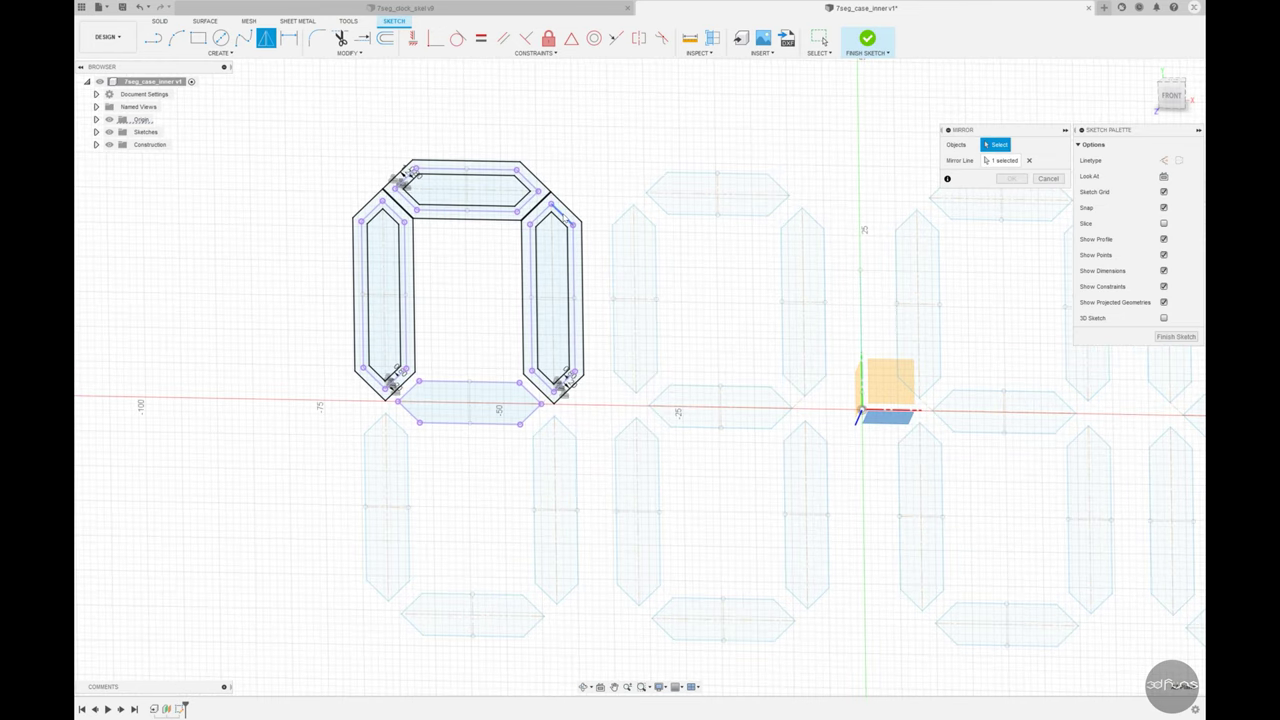
{"action": "left_click_drag", "start_coordinate": [300, 130], "coordinate": [620, 425]}
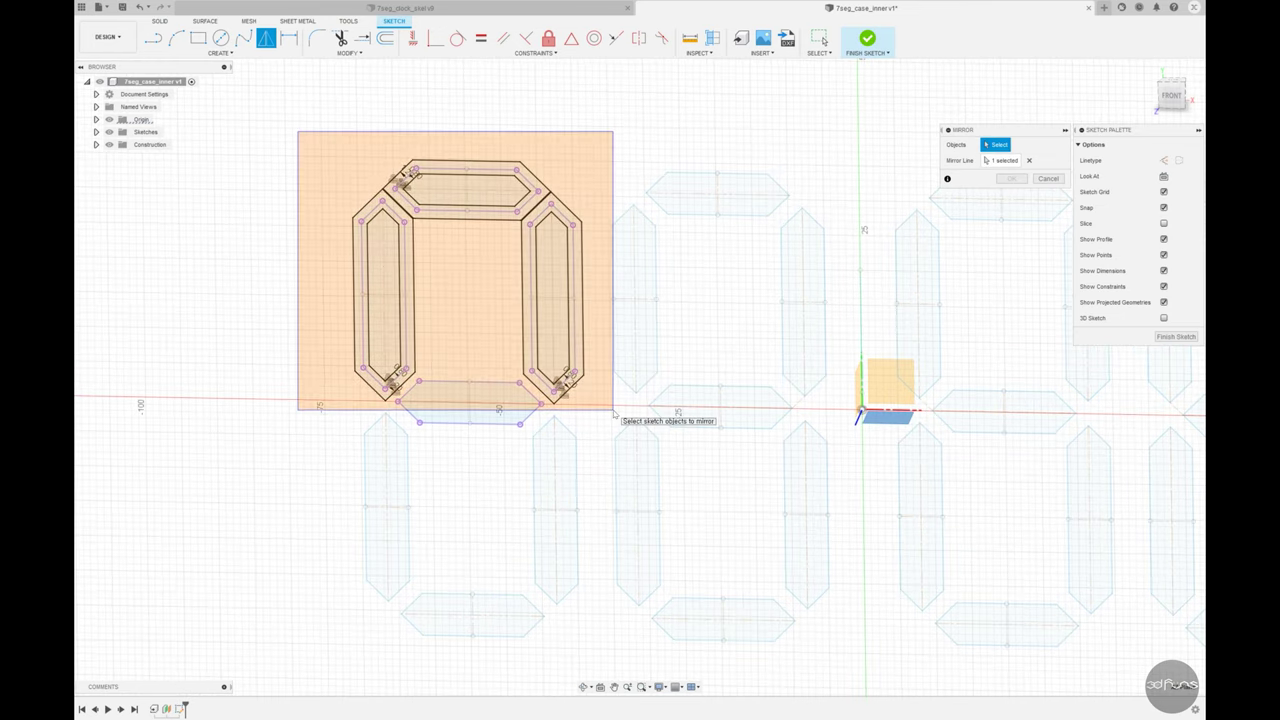
{"action": "left_click_drag", "start_coordinate": [303, 113], "coordinate": [598, 414]}
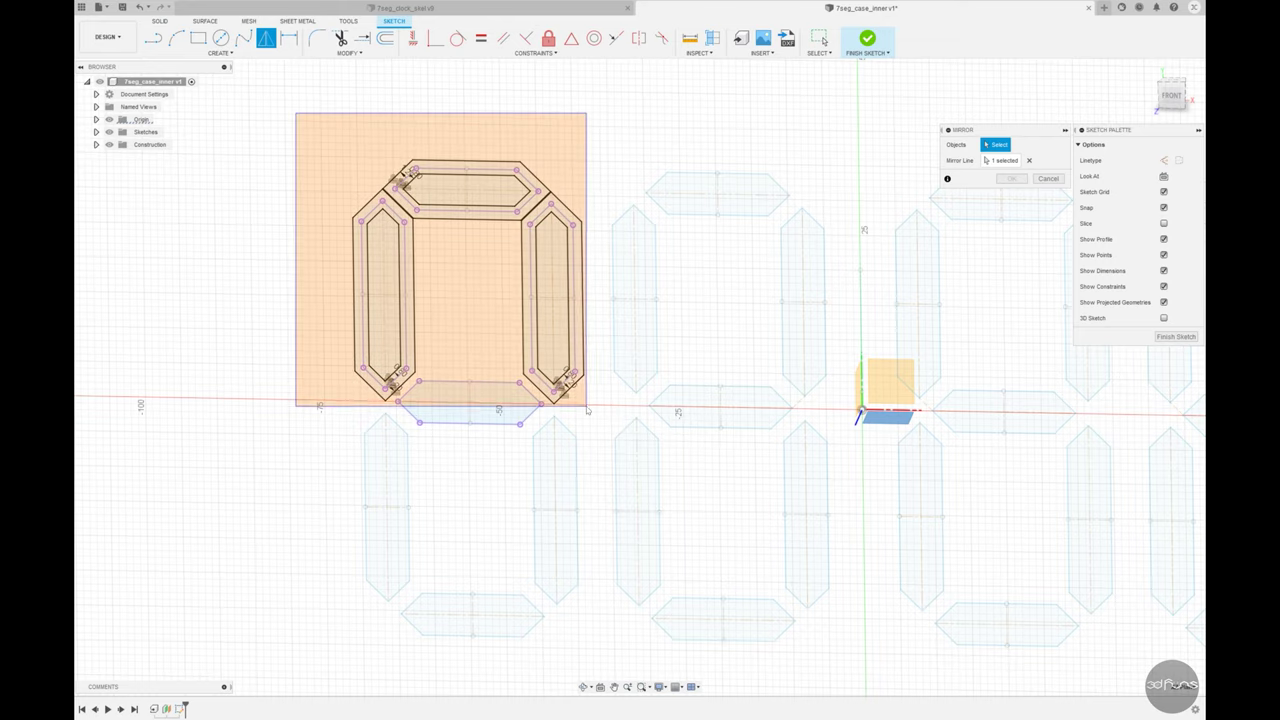
{"action": "left_click", "coordinate": [1172, 96]}
{"action": "mouse_move", "coordinate": [290, 130]}
{"action": "left_mouse_down"}
{"action": "mouse_move", "coordinate": [580, 455]}
{"action": "mouse_move", "coordinate": [598, 420]}
{"action": "left_mouse_up"}
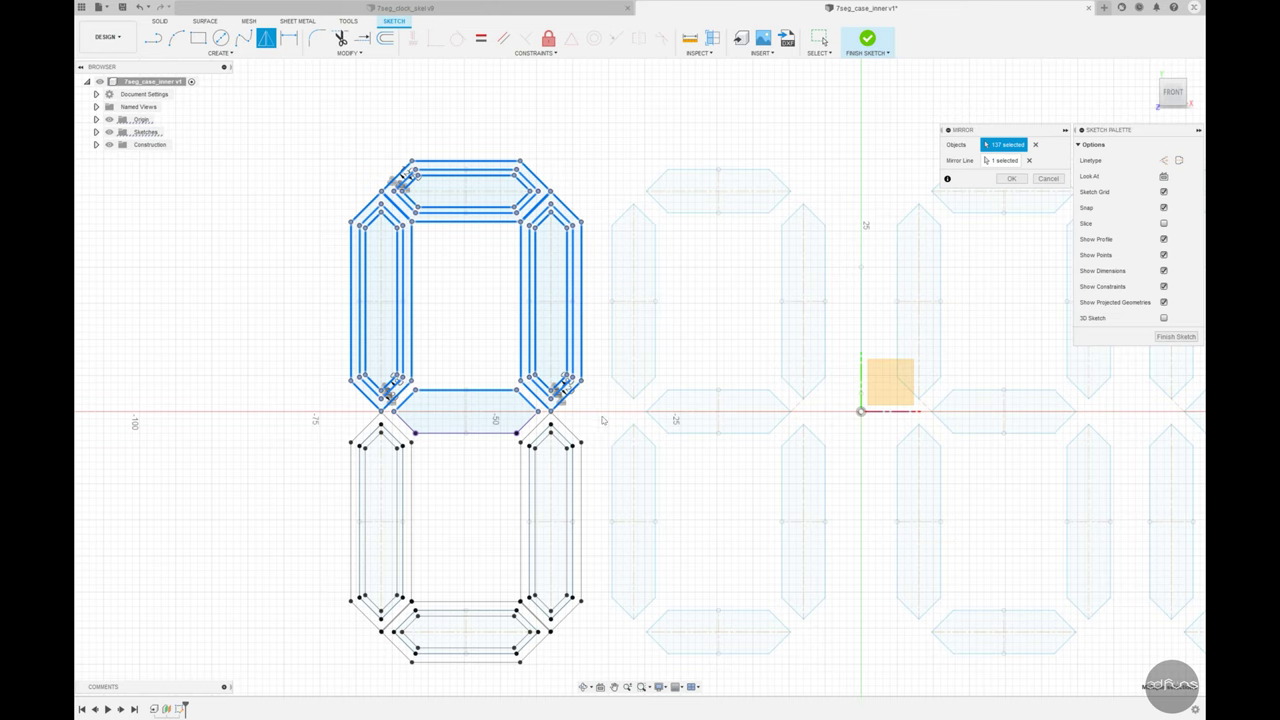
{"action": "scroll", "coordinate": [478, 454], "scroll_direction": "up", "scroll_amount": 2}
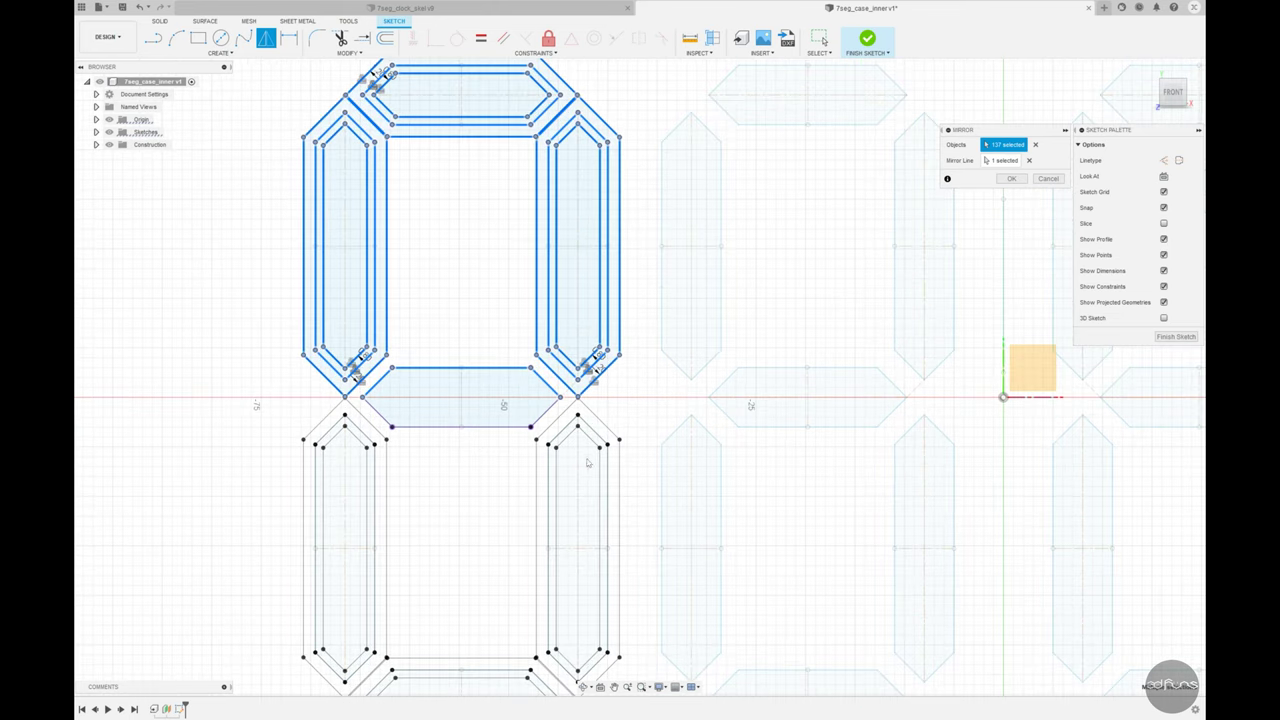
Step: Exclude the bottom middle bar and the left and right bars' inner lines from the mirror
{"action": "left_click", "coordinate": [552, 389]}
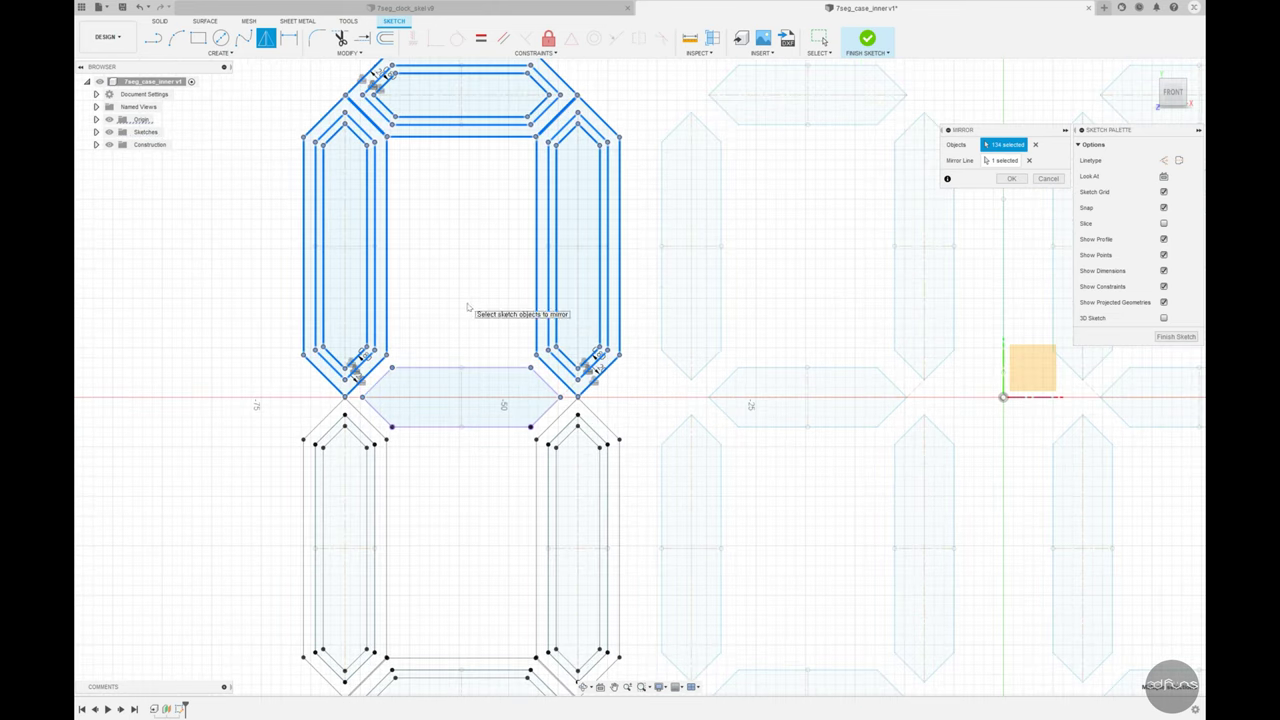
{"action": "left_click", "coordinate": [322, 205]}
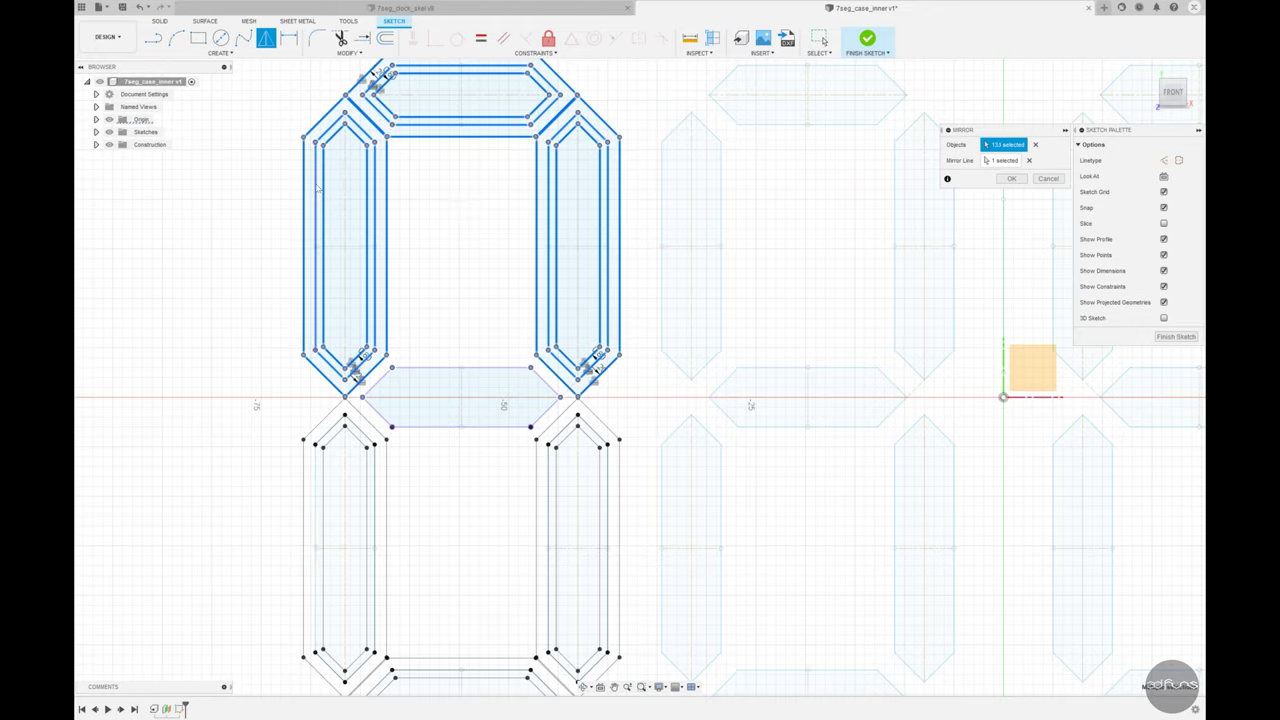
{"action": "left_click", "coordinate": [330, 128]}
{"action": "left_click", "coordinate": [359, 128]}
{"action": "left_click", "coordinate": [378, 163]}
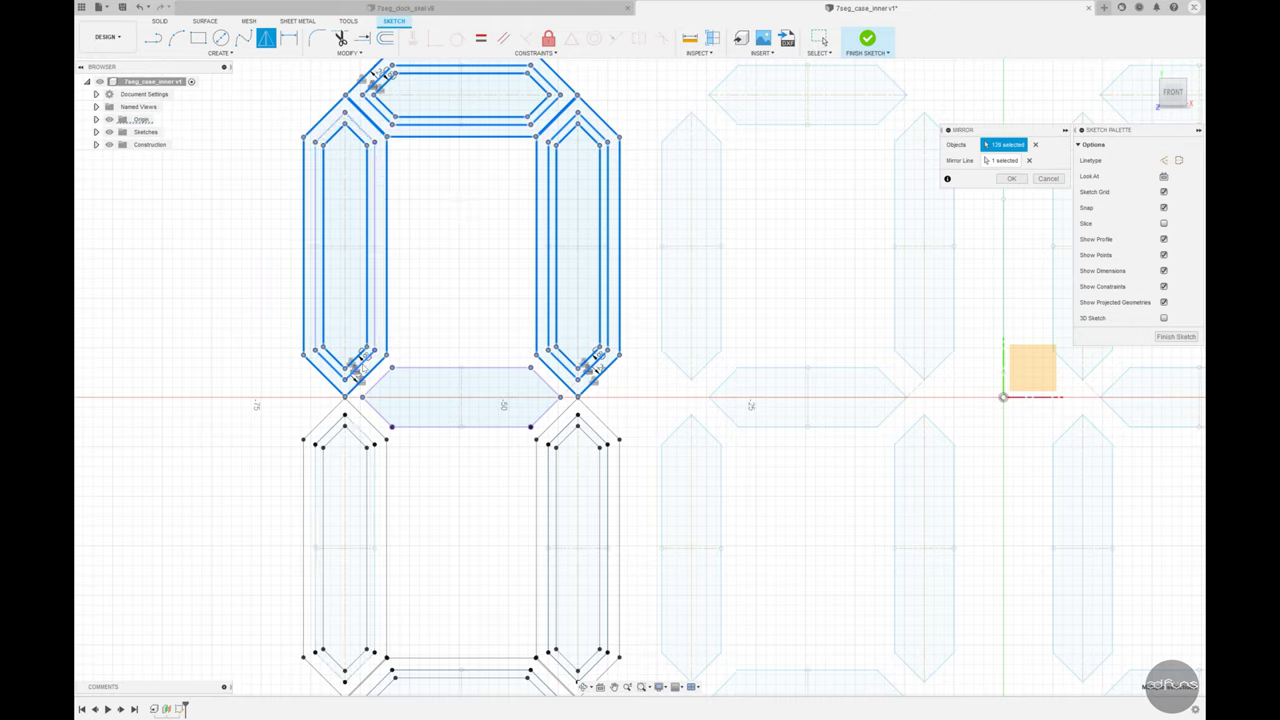
{"action": "left_click", "coordinate": [548, 327]}
{"action": "left_click", "coordinate": [611, 300]}
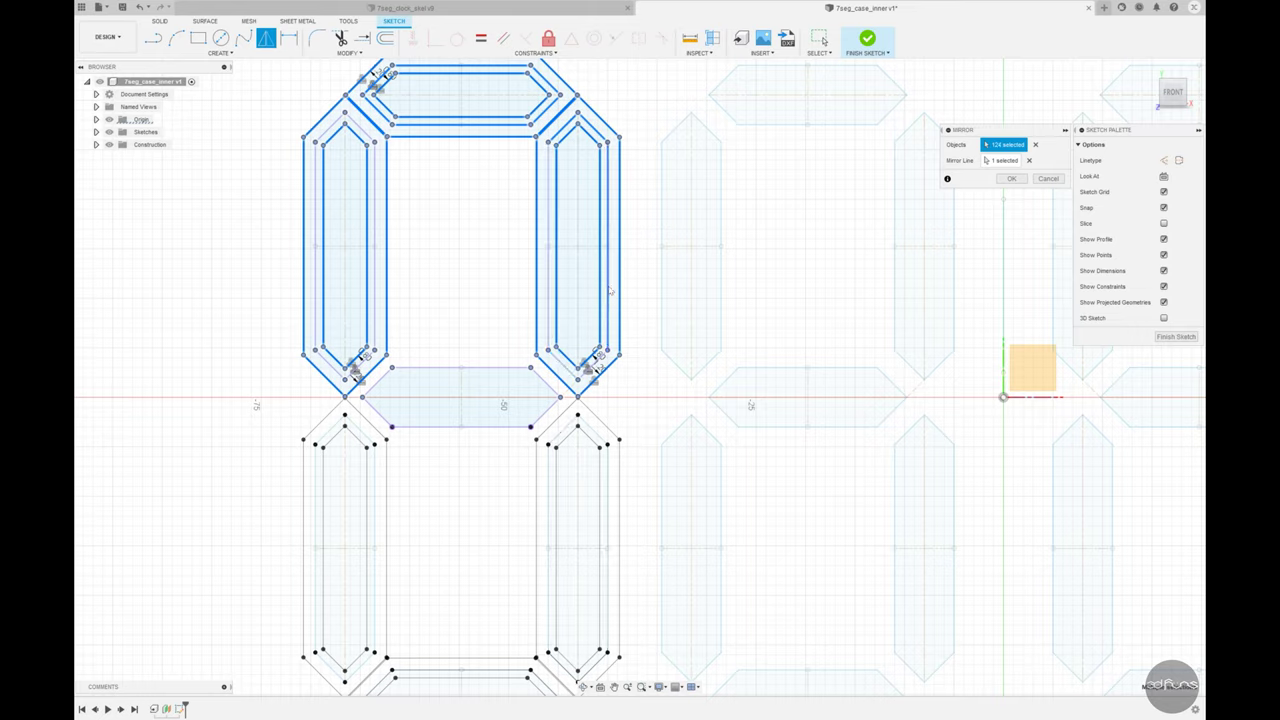
{"action": "left_click", "coordinate": [600, 150]}
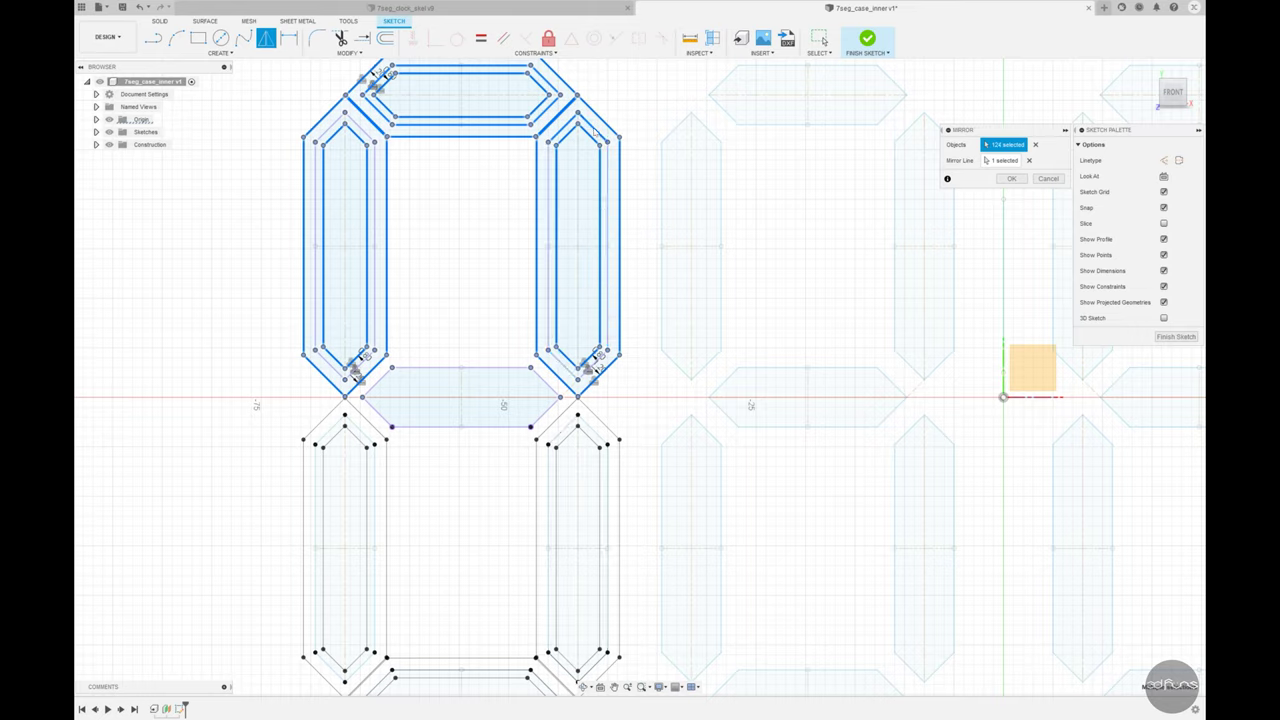
Step: Deselect the top bar's inner horizontal lines and complete the mirror
{"action": "left_click", "coordinate": [510, 66]}
{"action": "left_click", "coordinate": [490, 128]}
{"action": "left_click", "coordinate": [460, 120]}
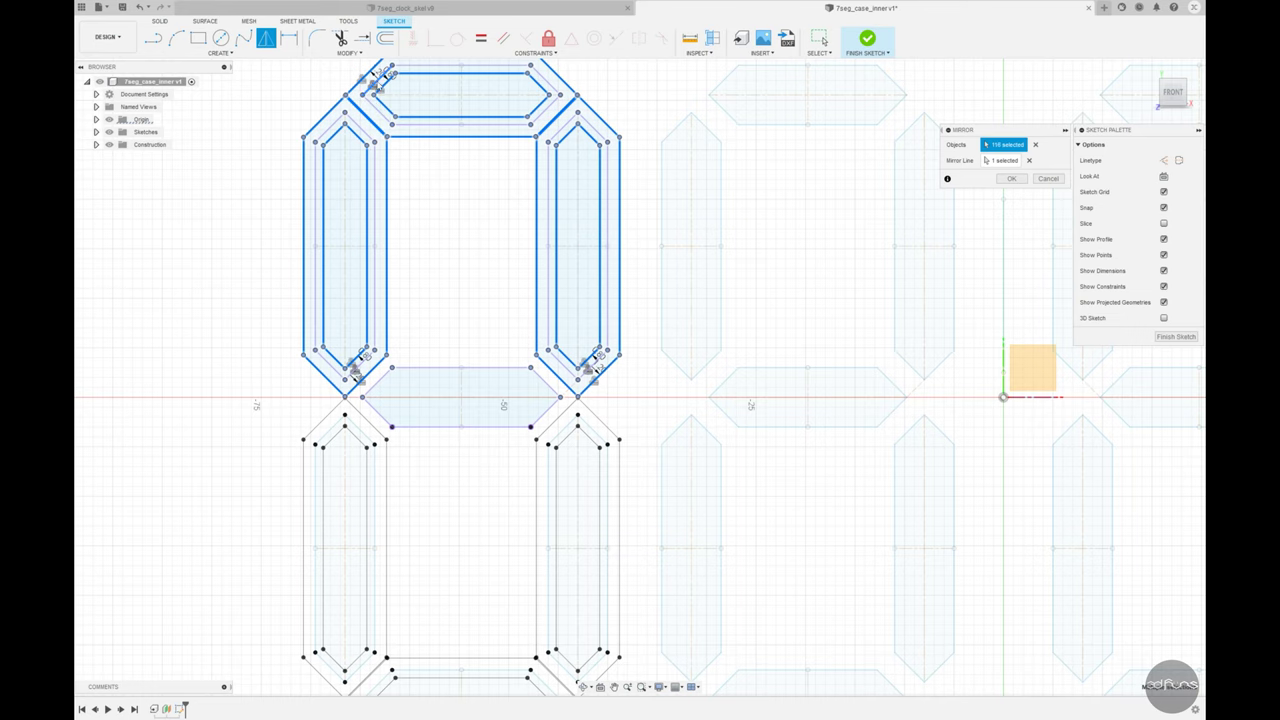
{"action": "scroll", "coordinate": [455, 255], "scroll_direction": "down", "scroll_amount": 3}
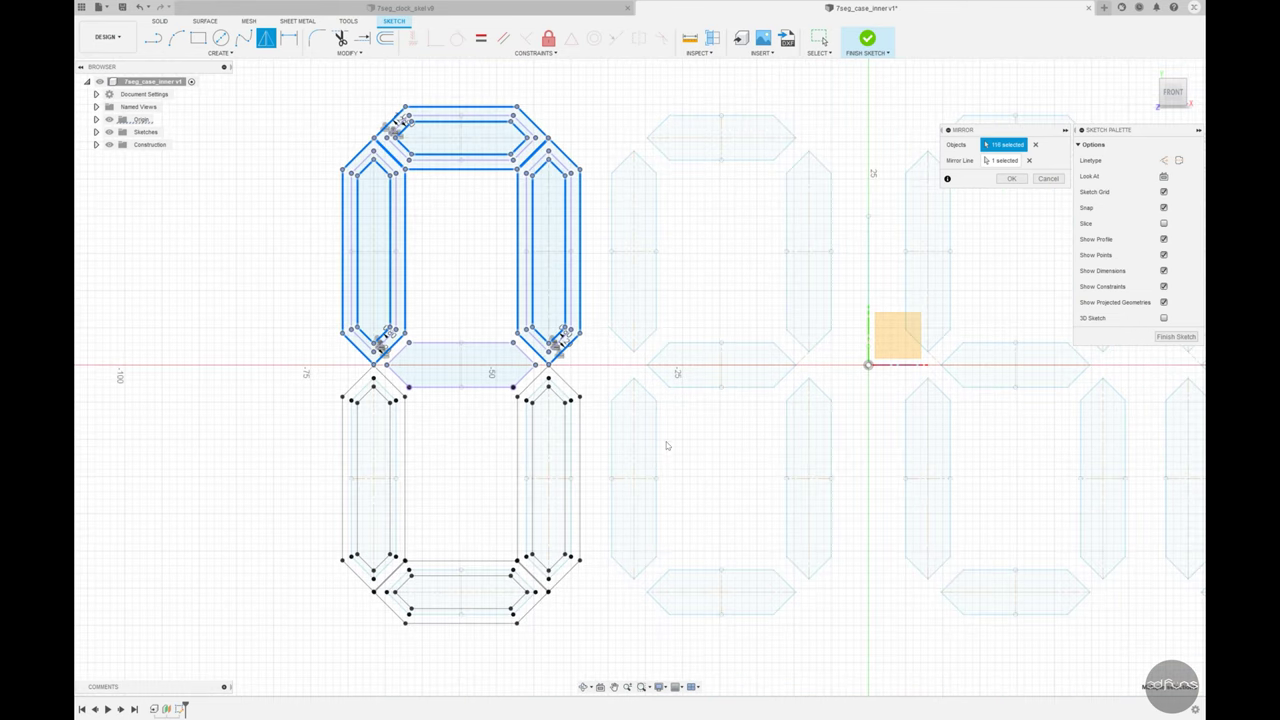
{"action": "left_click", "coordinate": [1008, 178]}
{"action": "scroll", "coordinate": [457, 440], "scroll_direction": "up", "scroll_amount": 1}
Step: Offset the middle bar outline inward, then add a -1.2 mm outward offset
{"action": "scroll", "coordinate": [450, 400], "scroll_direction": "up", "scroll_amount": 2}
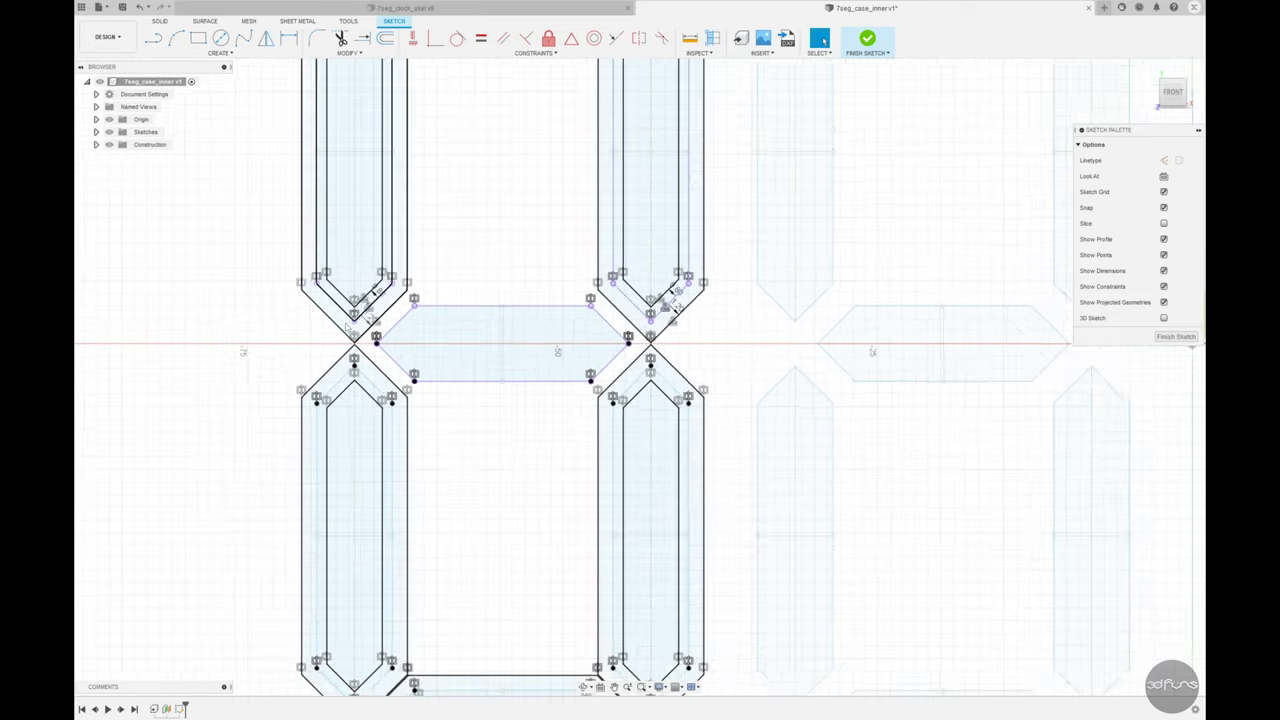
{"action": "left_click", "coordinate": [384, 40]}
{"action": "left_click", "coordinate": [488, 305]}
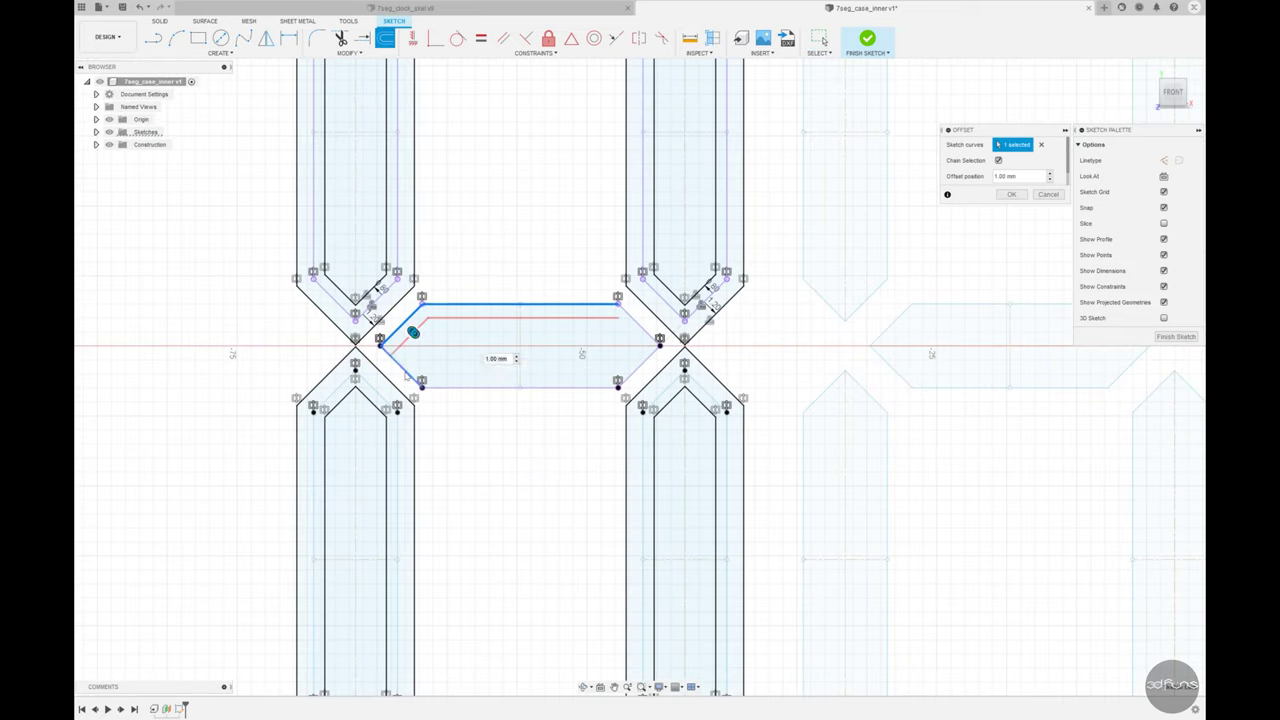
{"action": "key", "text": "Return"}
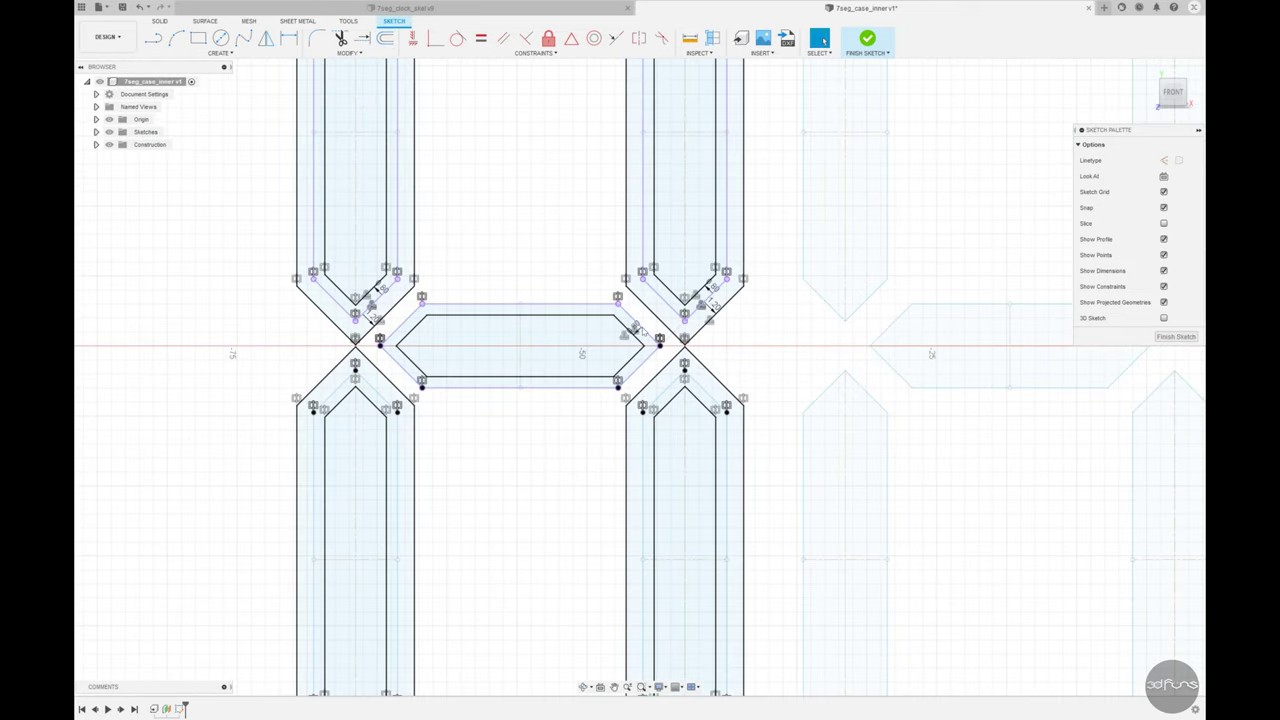
{"action": "left_click", "coordinate": [384, 38]}
{"action": "left_click", "coordinate": [500, 306]}
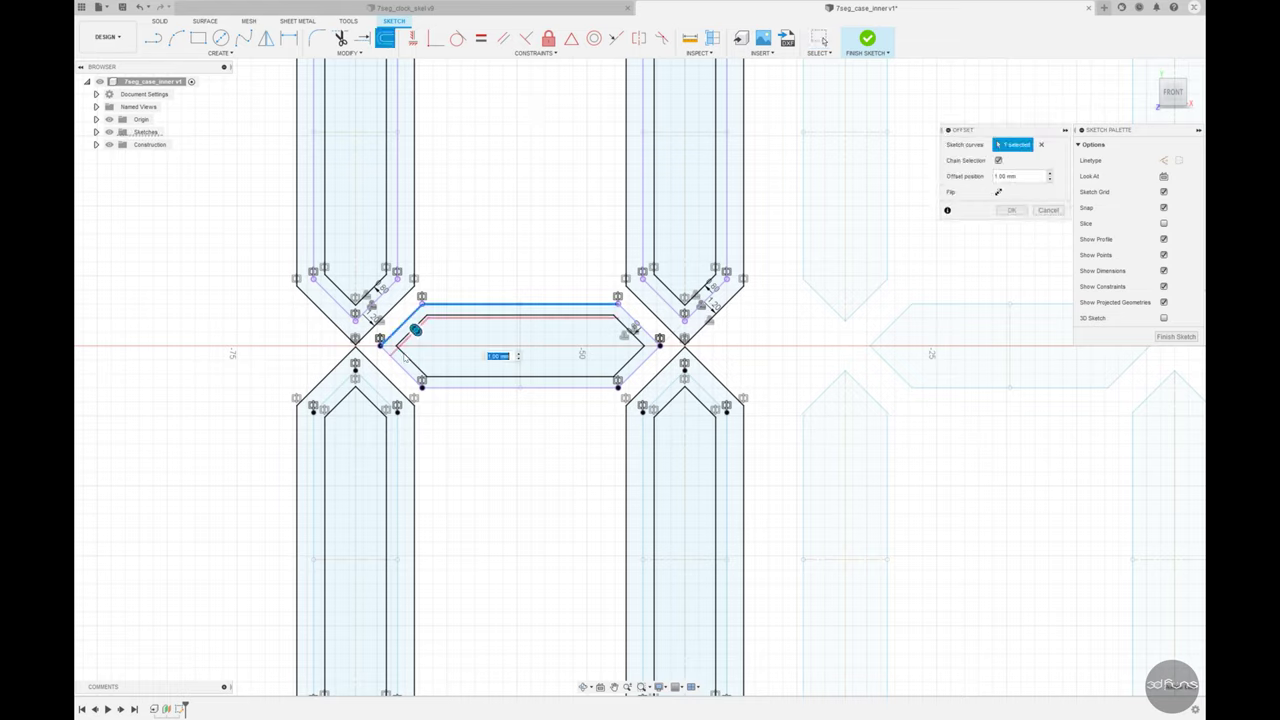
{"action": "type", "text": "-1.2"}
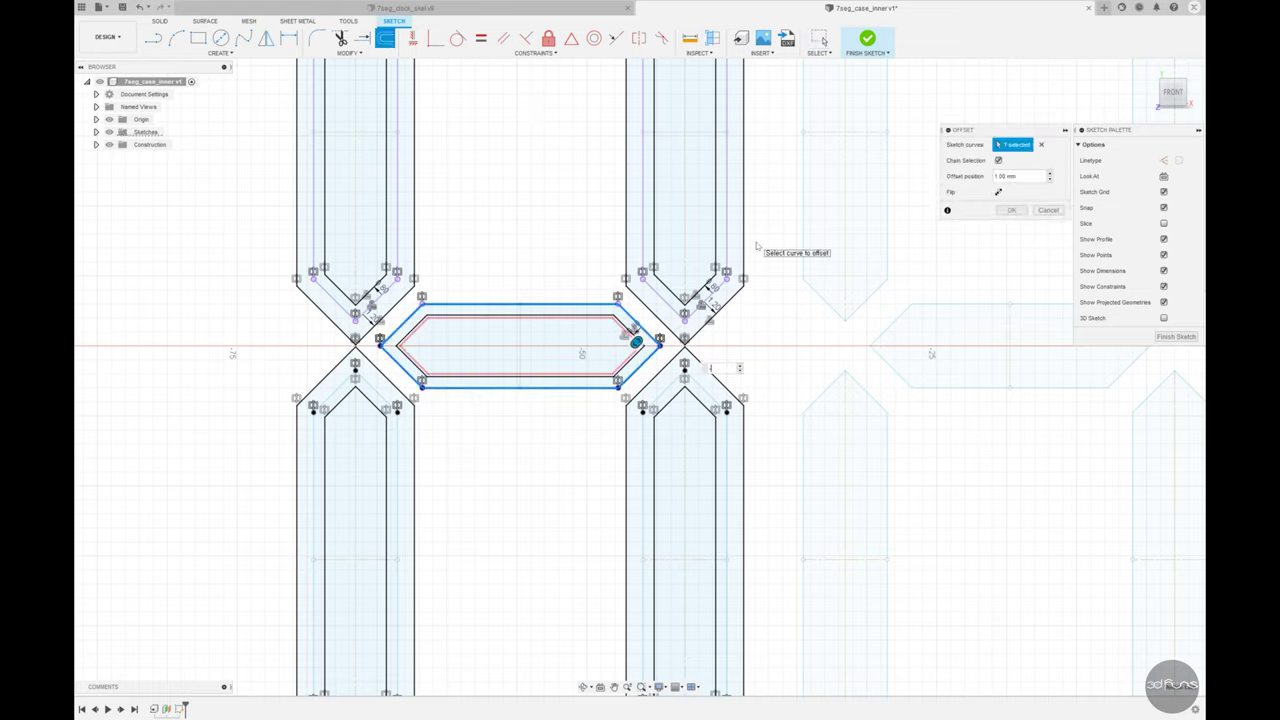
{"action": "left_click", "coordinate": [1011, 210]}
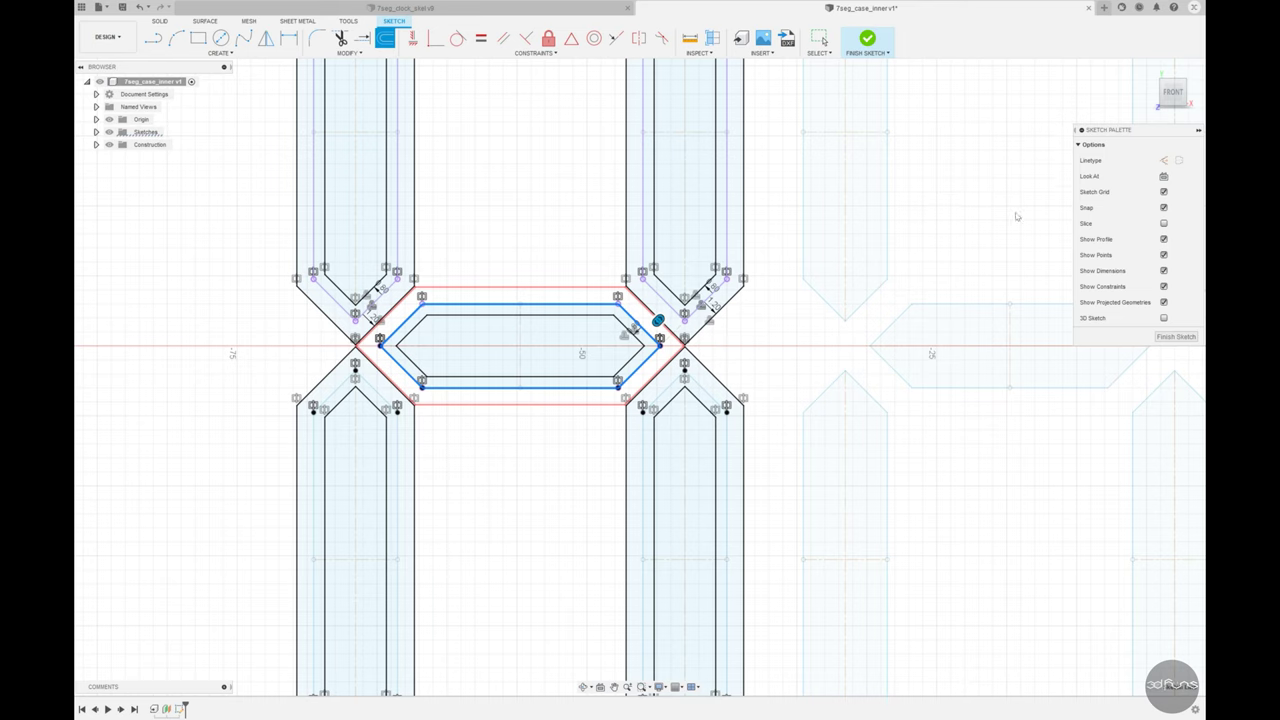
{"action": "scroll", "coordinate": [352, 240], "scroll_direction": "down", "scroll_amount": 3}
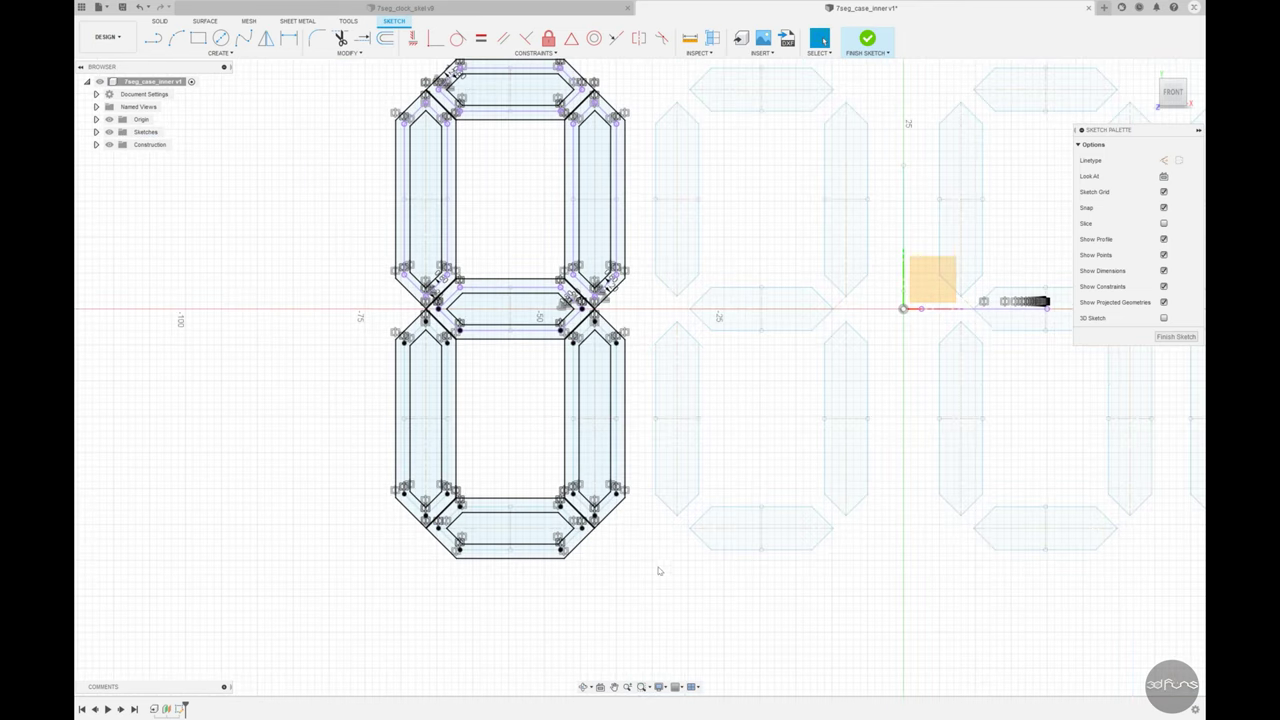
{"action": "scroll", "coordinate": [440, 545], "scroll_direction": "down", "scroll_amount": 1}
{"action": "left_click_drag", "start_coordinate": [360, 78], "coordinate": [636, 576]}
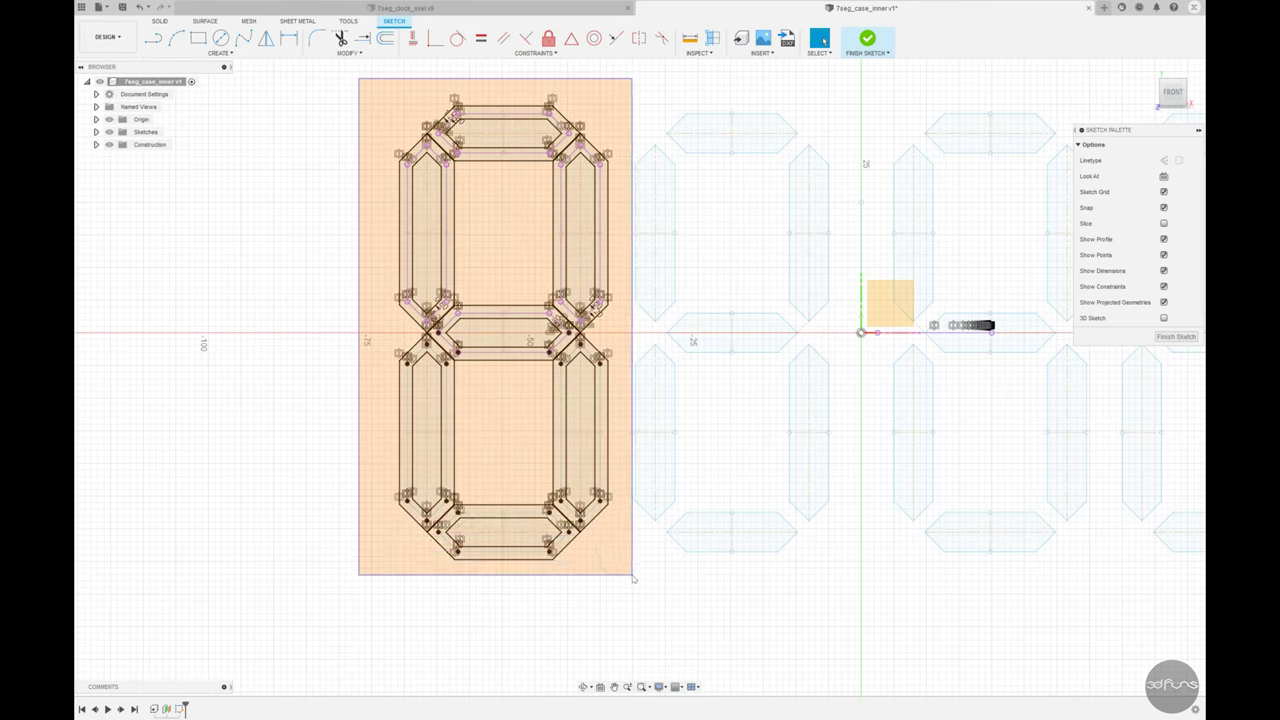
{"action": "scroll", "coordinate": [613, 523], "scroll_direction": "up", "scroll_amount": 2}
{"action": "scroll", "coordinate": [636, 413], "scroll_direction": "down", "scroll_amount": 1}
{"action": "scroll", "coordinate": [605, 150], "scroll_direction": "up", "scroll_amount": 3}
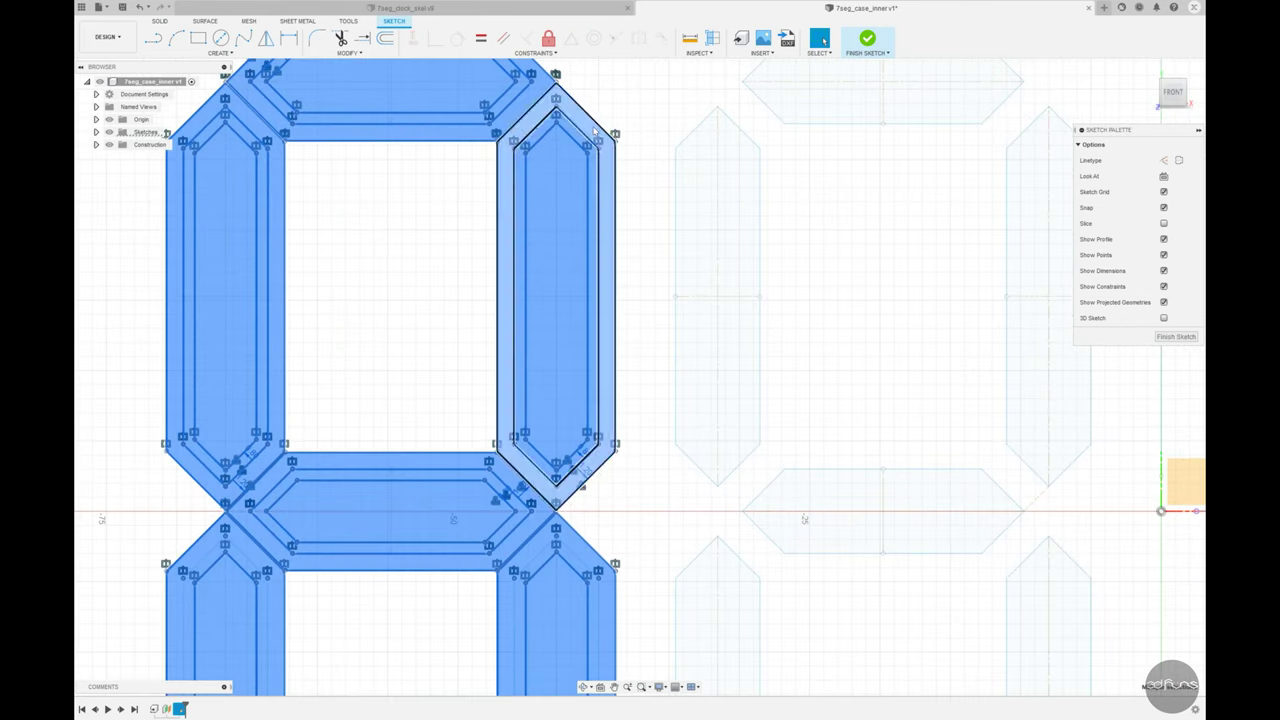
{"action": "scroll", "coordinate": [610, 210], "scroll_direction": "down", "scroll_amount": 2}
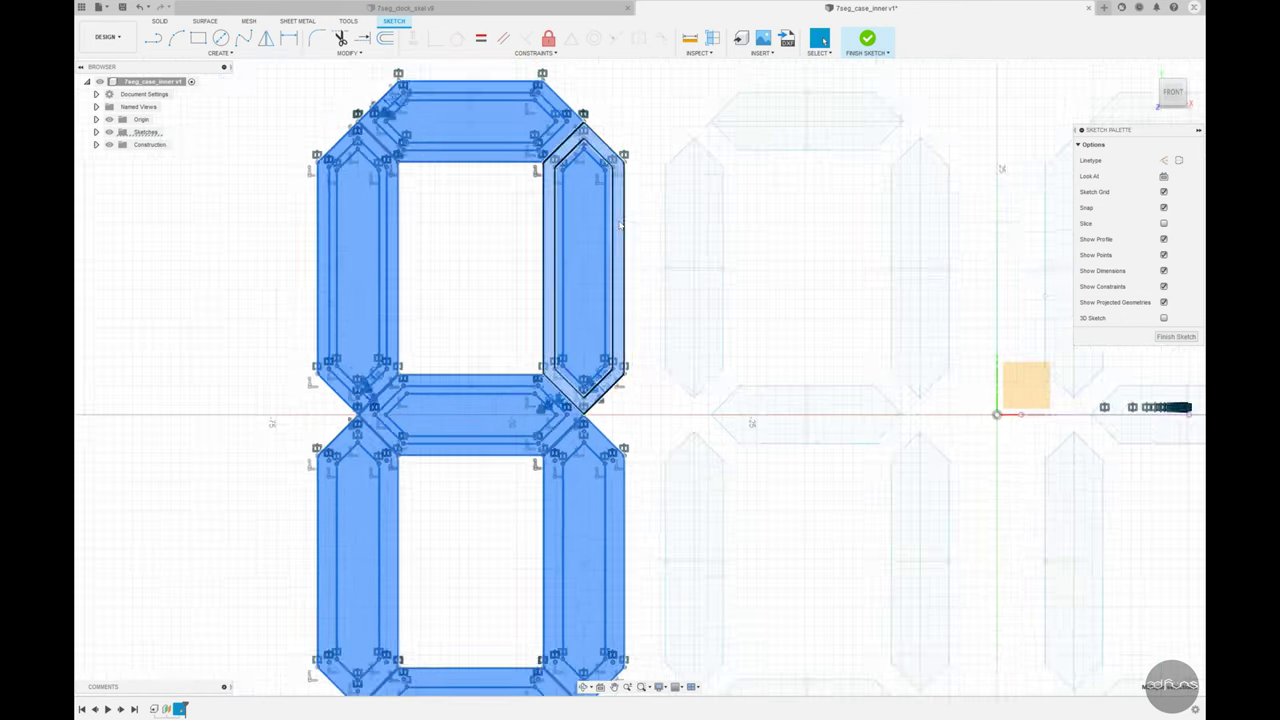
{"action": "scroll", "coordinate": [610, 210], "scroll_direction": "down", "scroll_amount": 2}
{"action": "left_click_drag", "start_coordinate": [323, 89], "coordinate": [655, 619]}
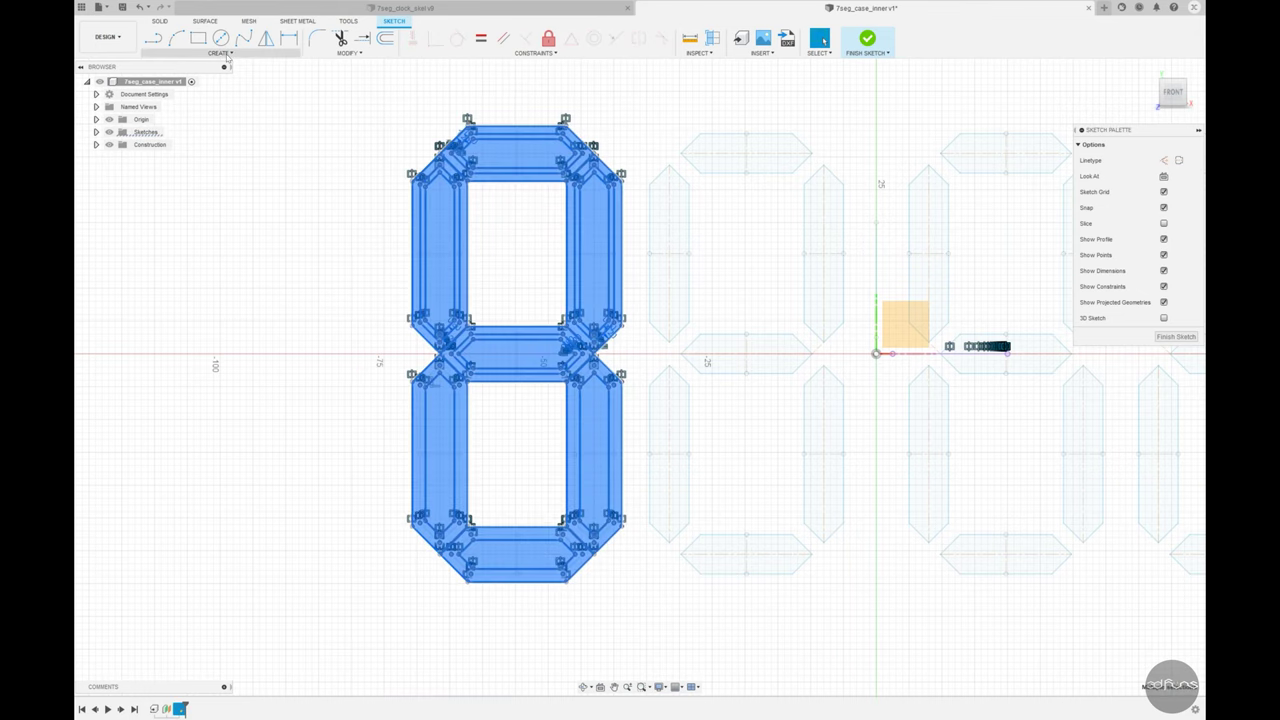
{"action": "left_click", "coordinate": [220, 53]}
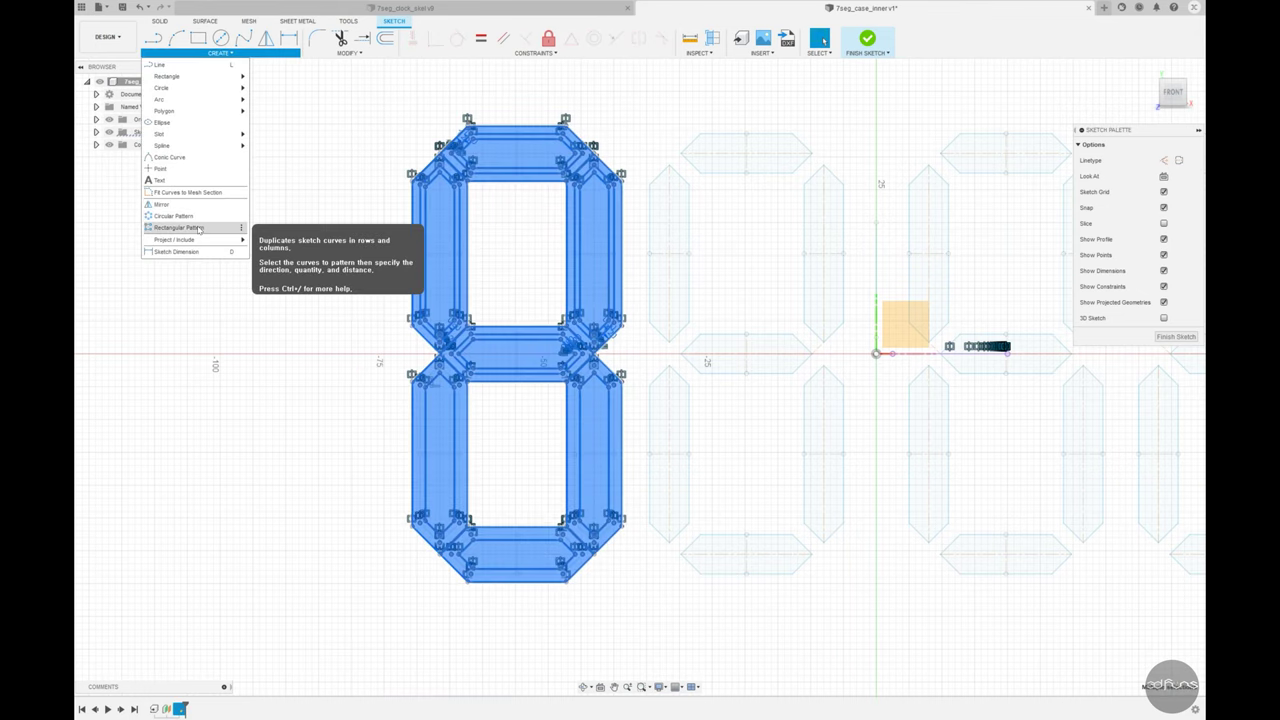
{"action": "left_click", "coordinate": [178, 228]}
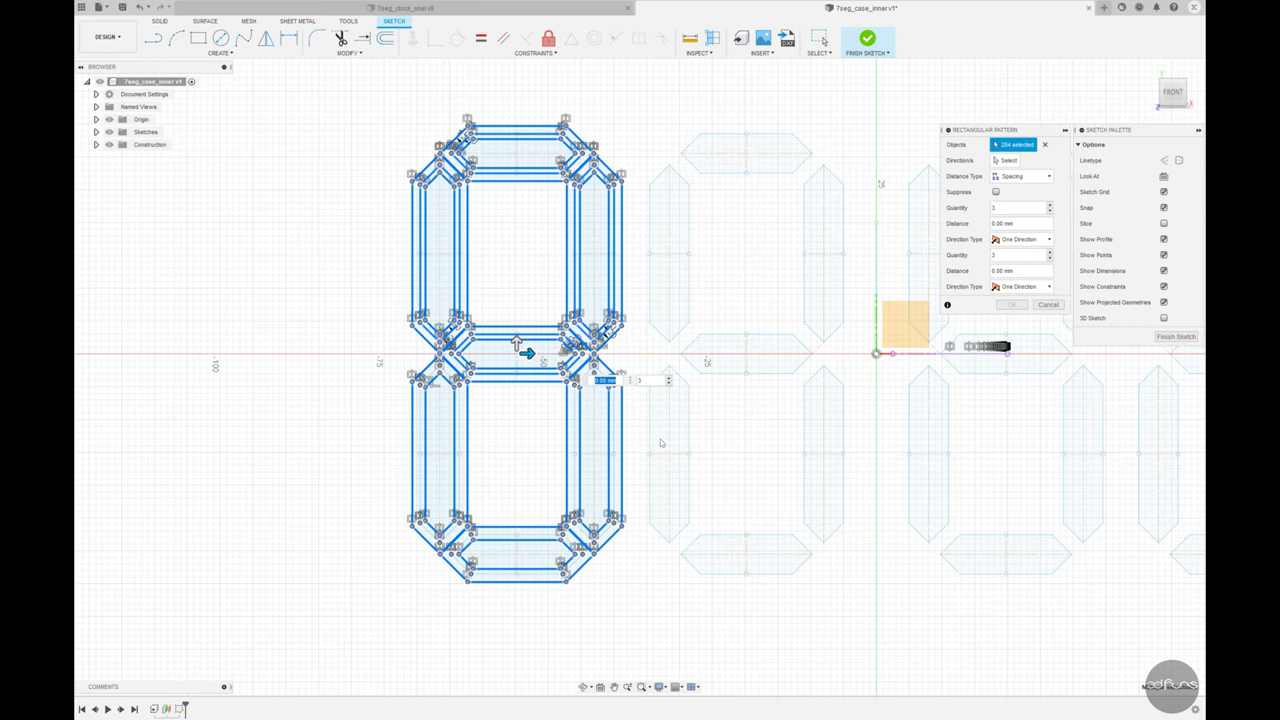
{"action": "type", "text": "35"}
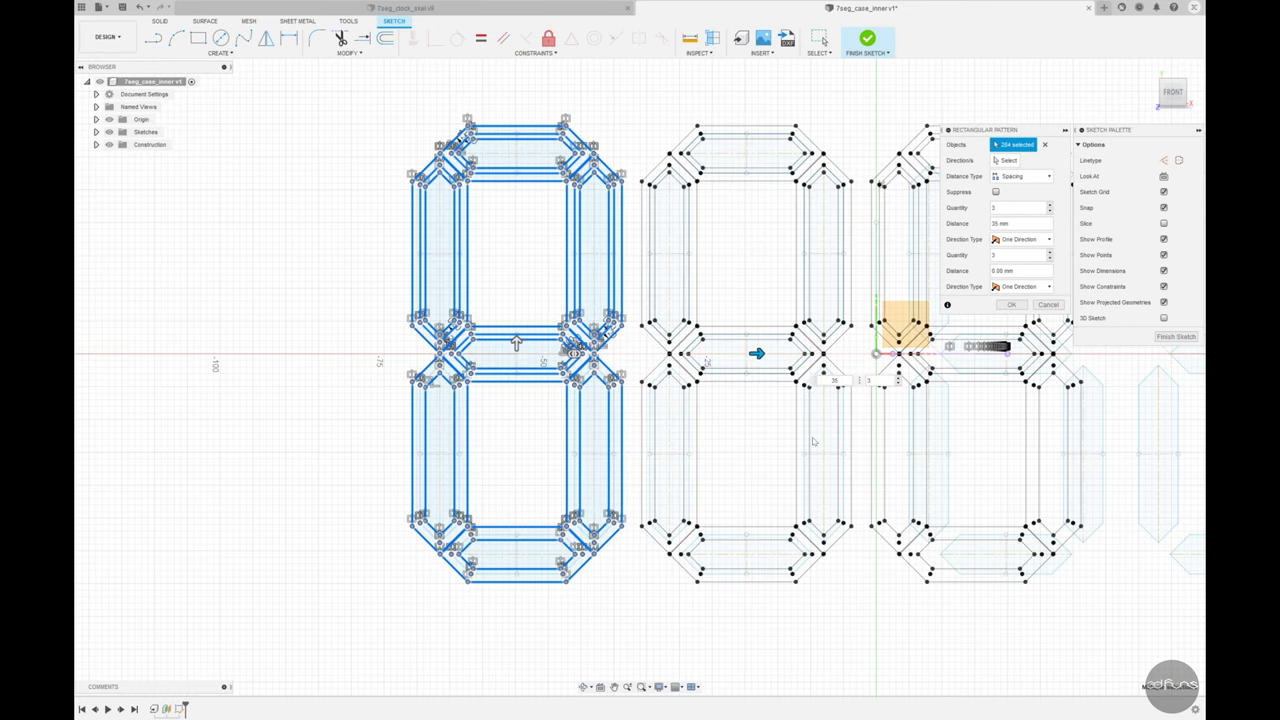
{"action": "type", "text": "2"}
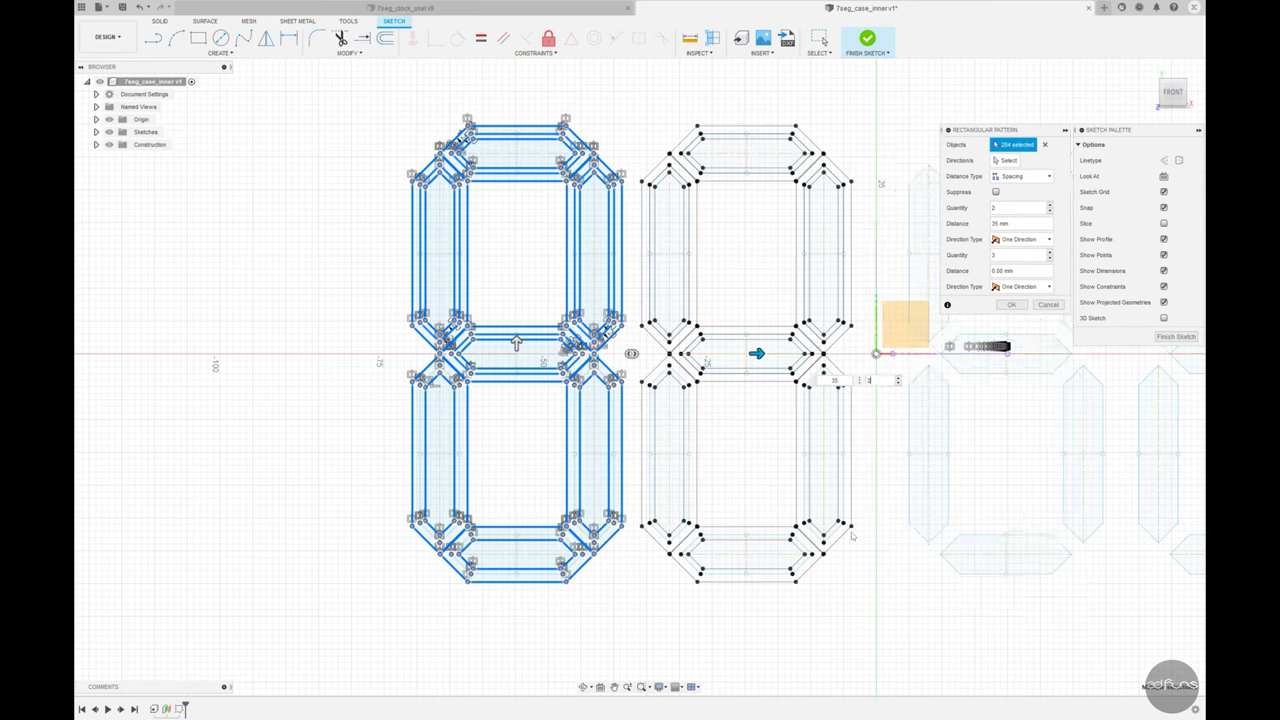
{"action": "left_click", "coordinate": [1011, 304]}
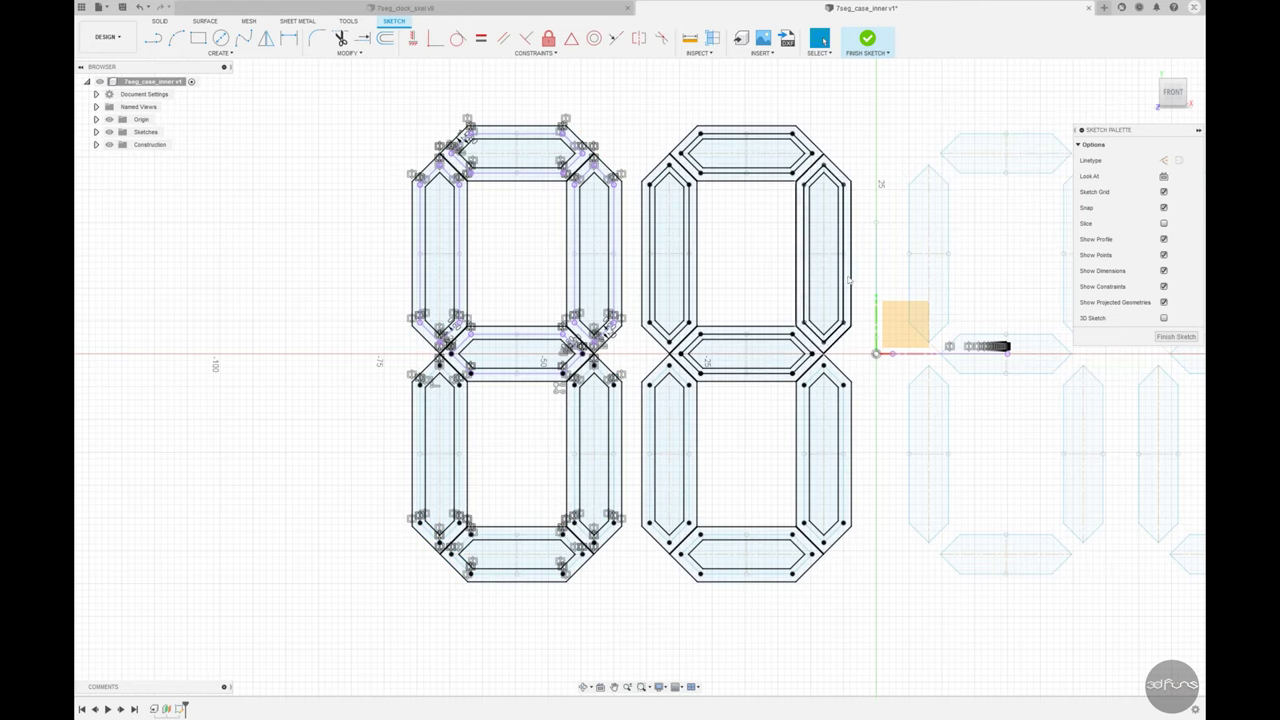
{"action": "left_click", "coordinate": [142, 7]}
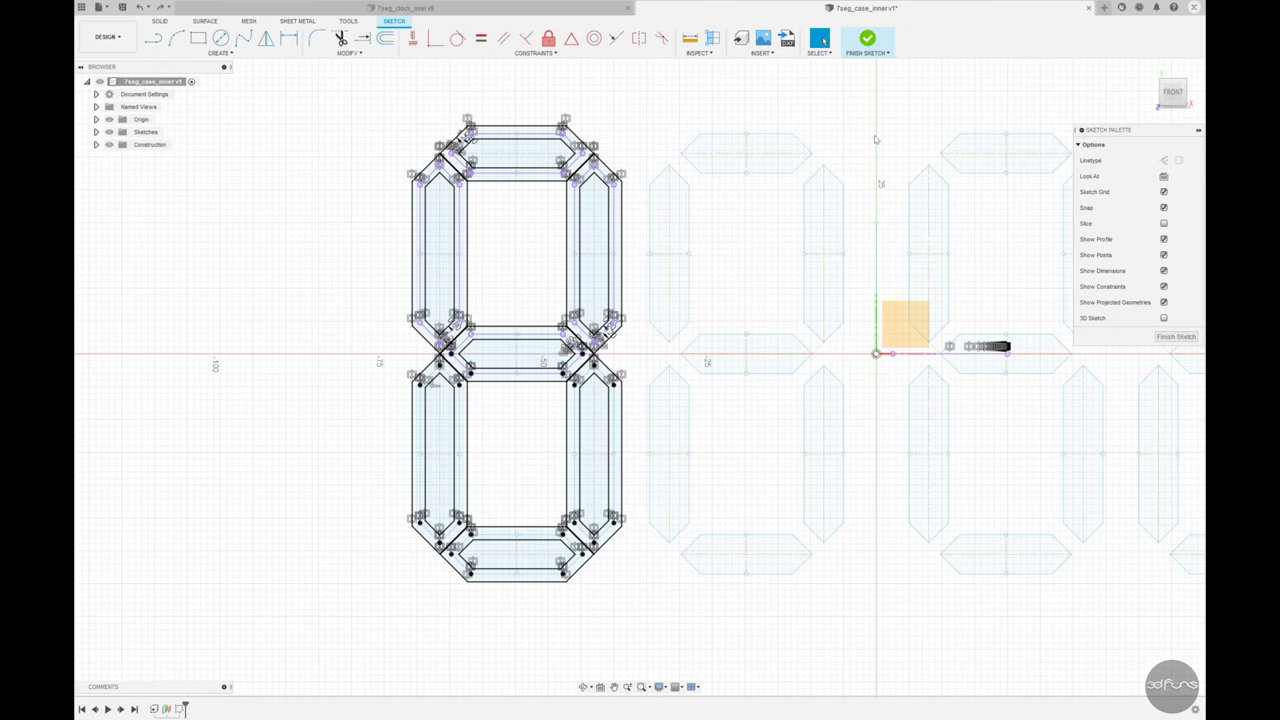
Step: Finish the sketch and extrude the seven segment wall profiles 11.6 mm
{"action": "left_click", "coordinate": [866, 40]}
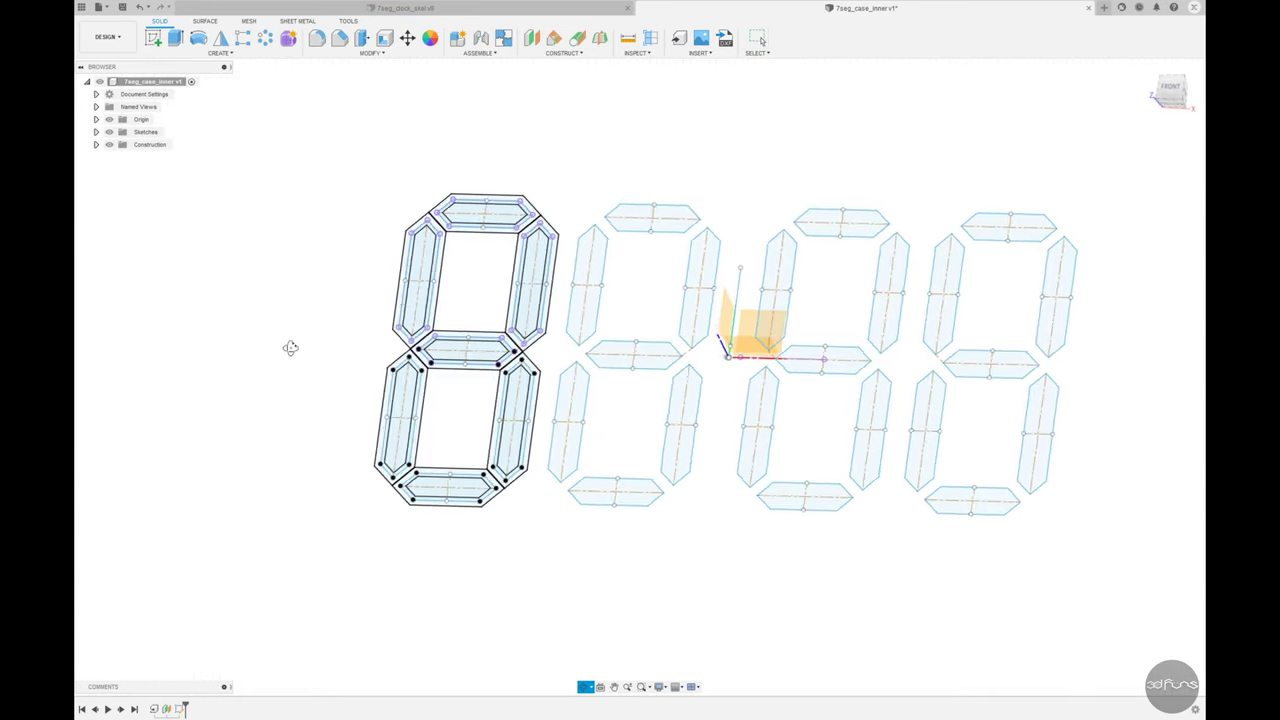
{"action": "left_click", "coordinate": [175, 37]}
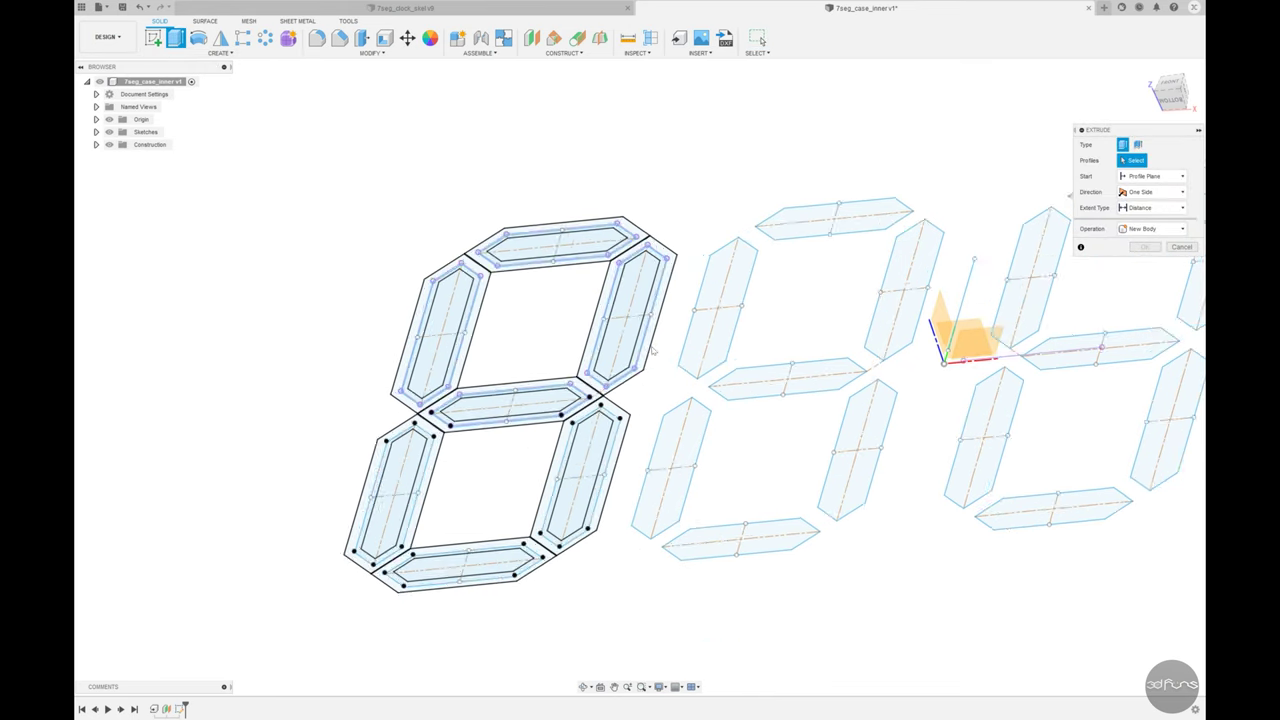
{"action": "left_click", "coordinate": [650, 327]}
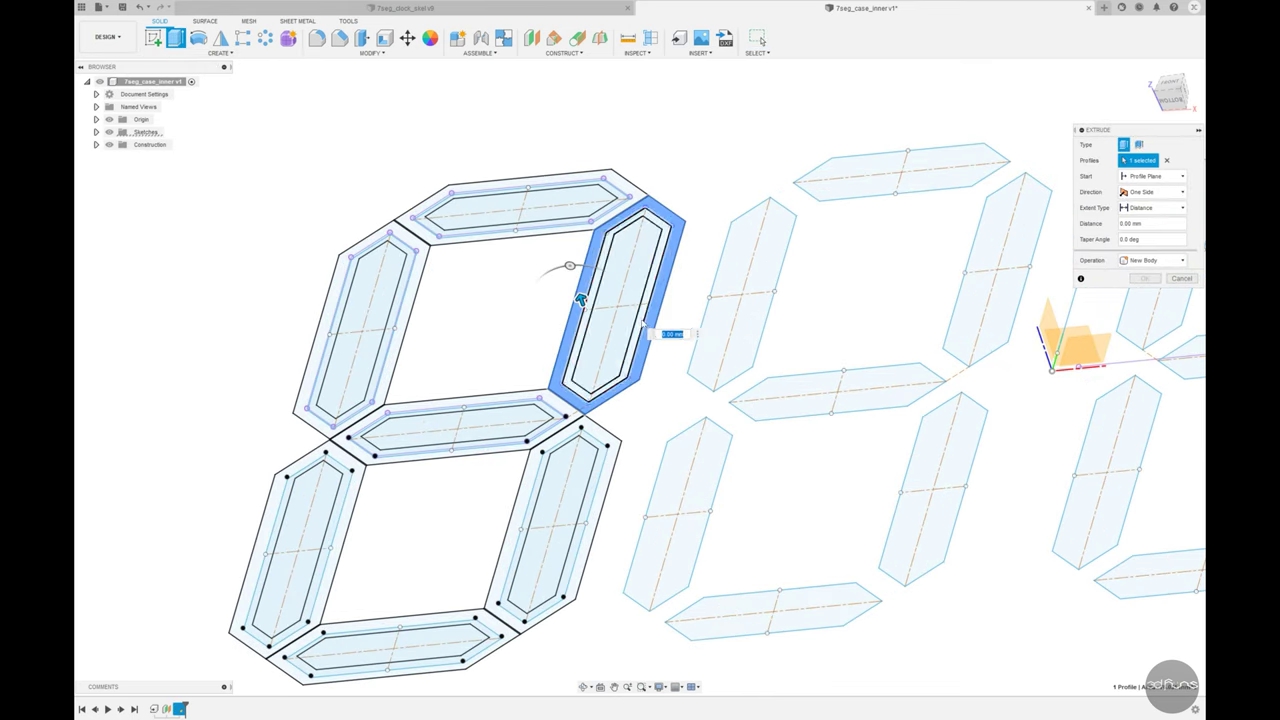
{"action": "left_click", "coordinate": [510, 220]}
{"action": "left_click", "coordinate": [325, 325]}
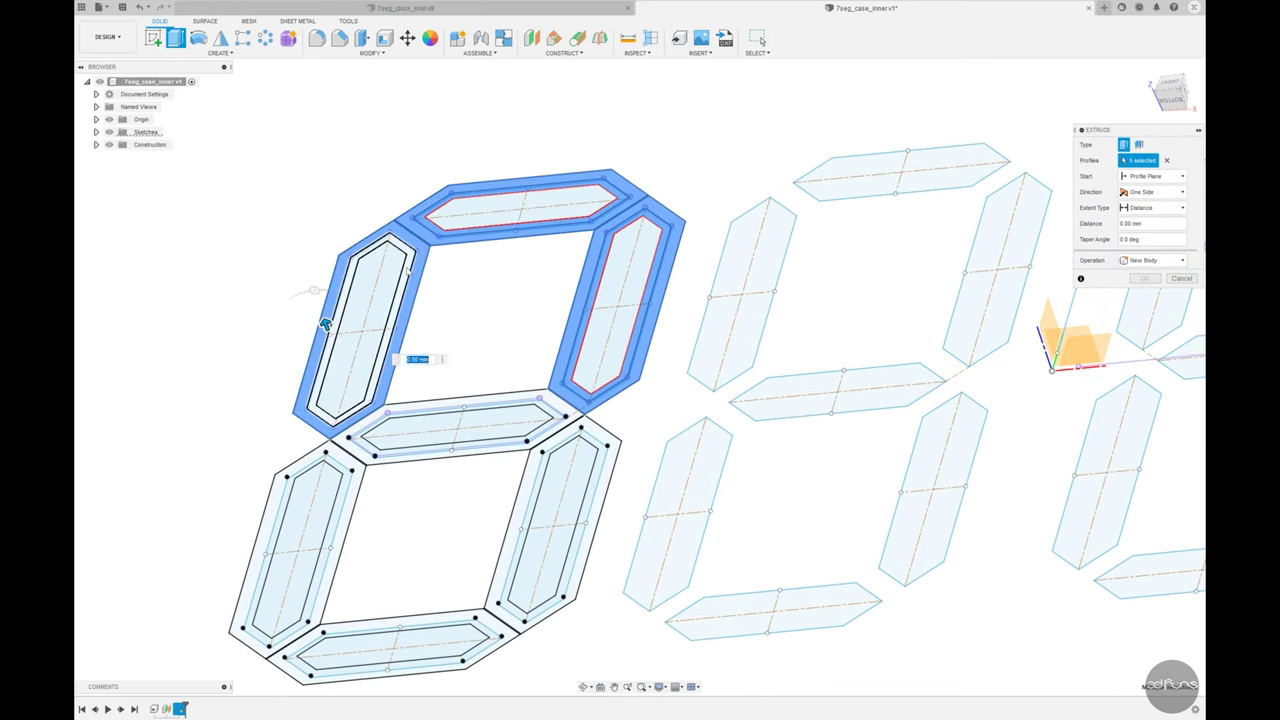
{"action": "left_click", "coordinate": [449, 437]}
{"action": "left_click", "coordinate": [314, 534]}
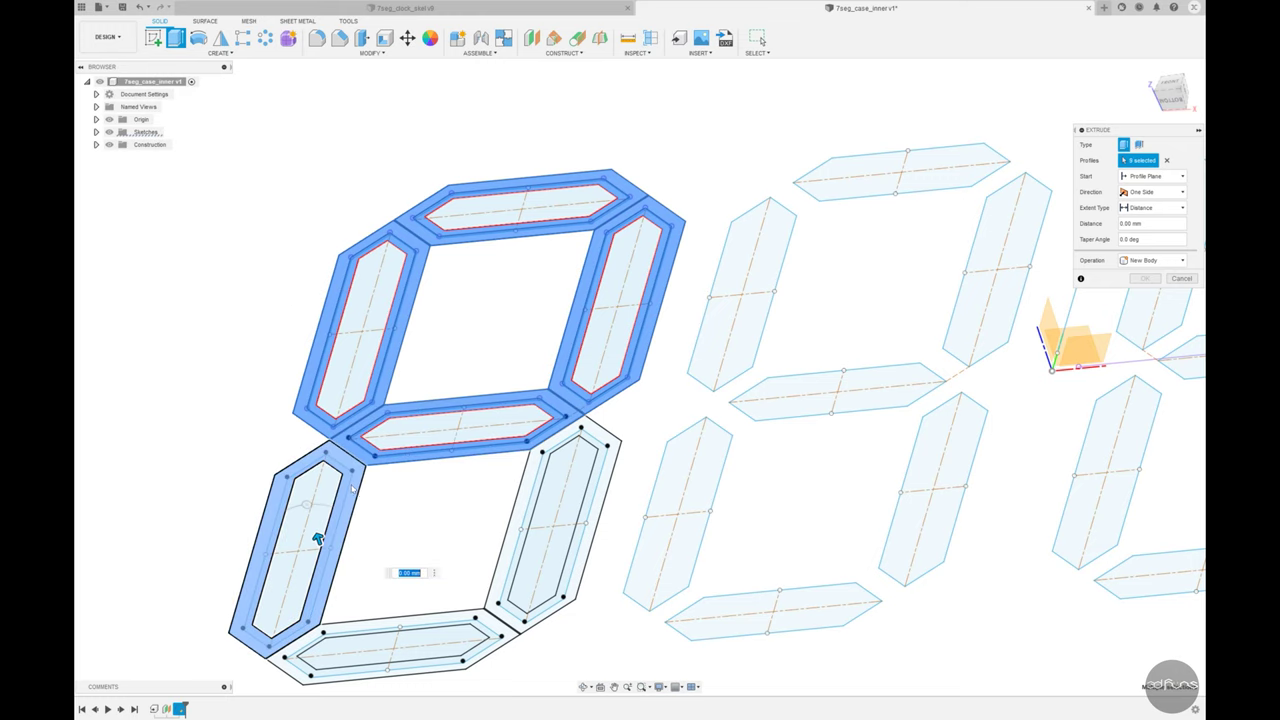
{"action": "left_click", "coordinate": [585, 507]}
{"action": "left_click", "coordinate": [486, 648]}
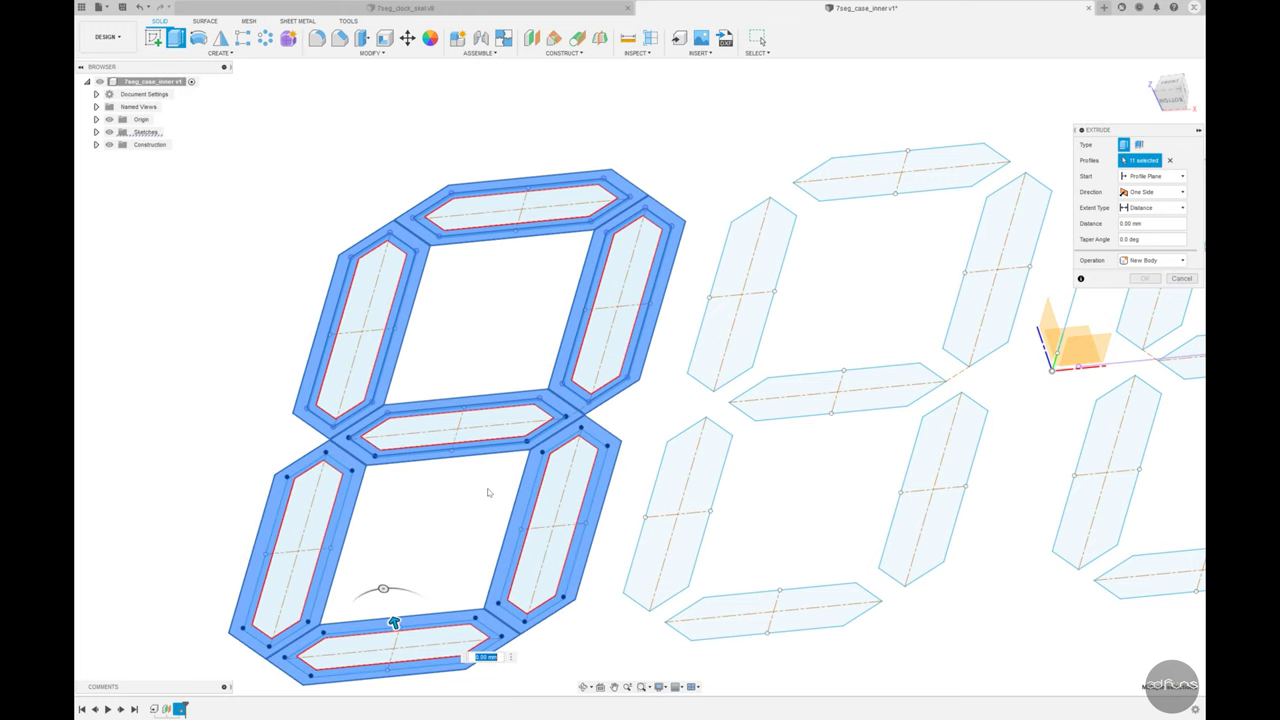
{"action": "scroll", "coordinate": [490, 490], "scroll_direction": "down", "scroll_amount": 2}
{"action": "type", "text": "11.5"}
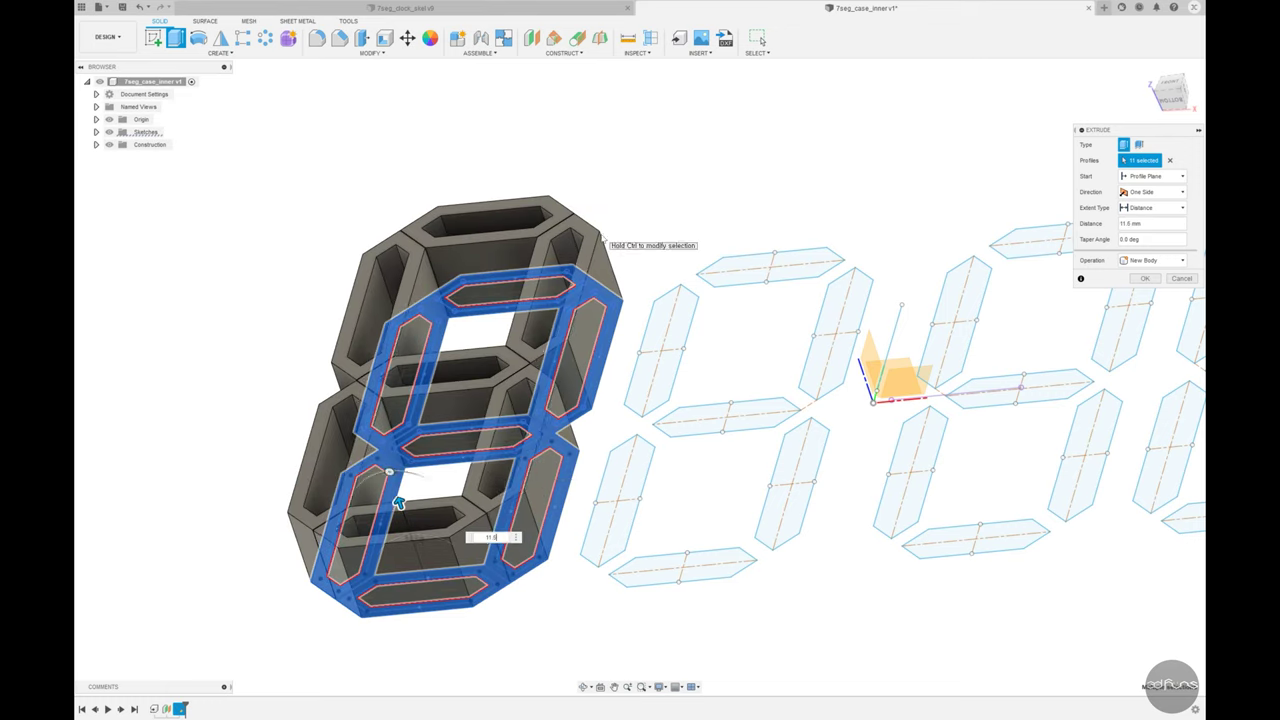
{"action": "left_click", "coordinate": [1145, 278]}
Step: Inspect the extruded case from the right side and a tilted 3-D view
{"action": "mouse_move", "coordinate": [808, 191]}
{"action": "middle_mouse_down", "text": "shift"}
{"action": "mouse_move", "coordinate": [674, 203]}
{"action": "mouse_move", "coordinate": [666, 191]}
{"action": "mouse_move", "coordinate": [650, 205]}
{"action": "middle_mouse_up", "text": "shift"}
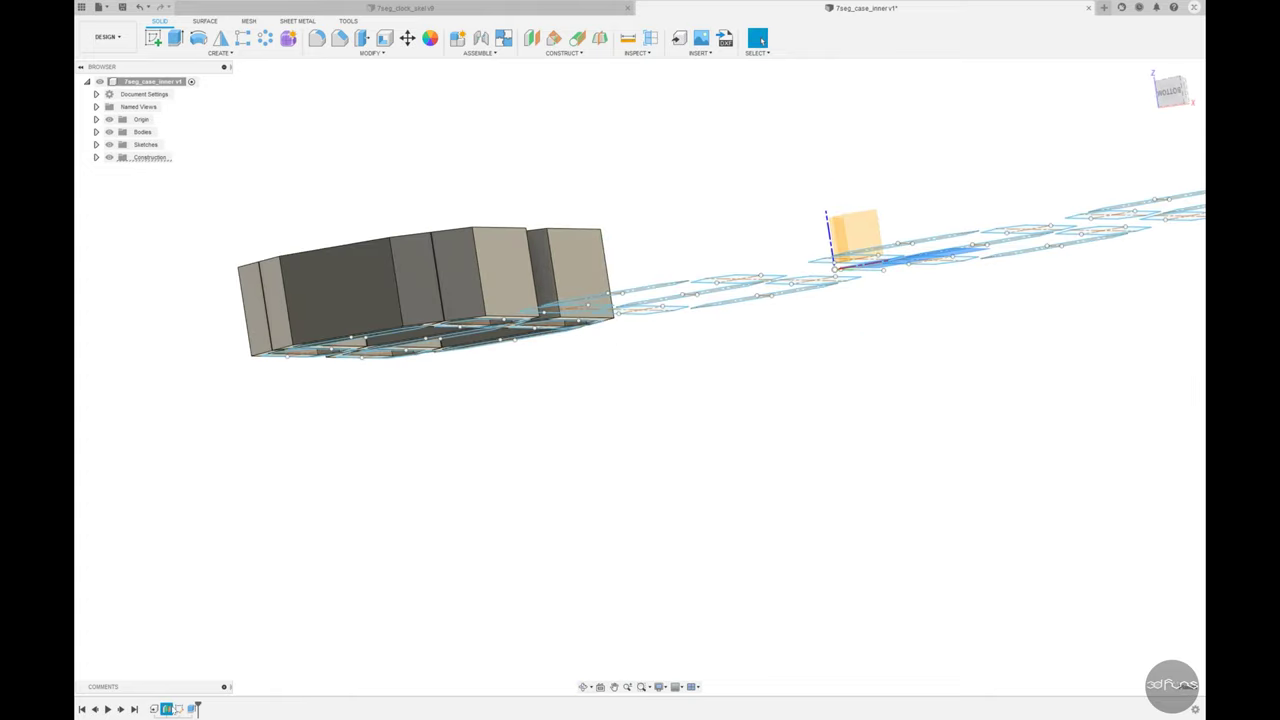
{"action": "middle_click_drag", "start_coordinate": [688, 442], "coordinate": [669, 454], "text": "shift"}
{"action": "left_click", "coordinate": [1168, 95]}
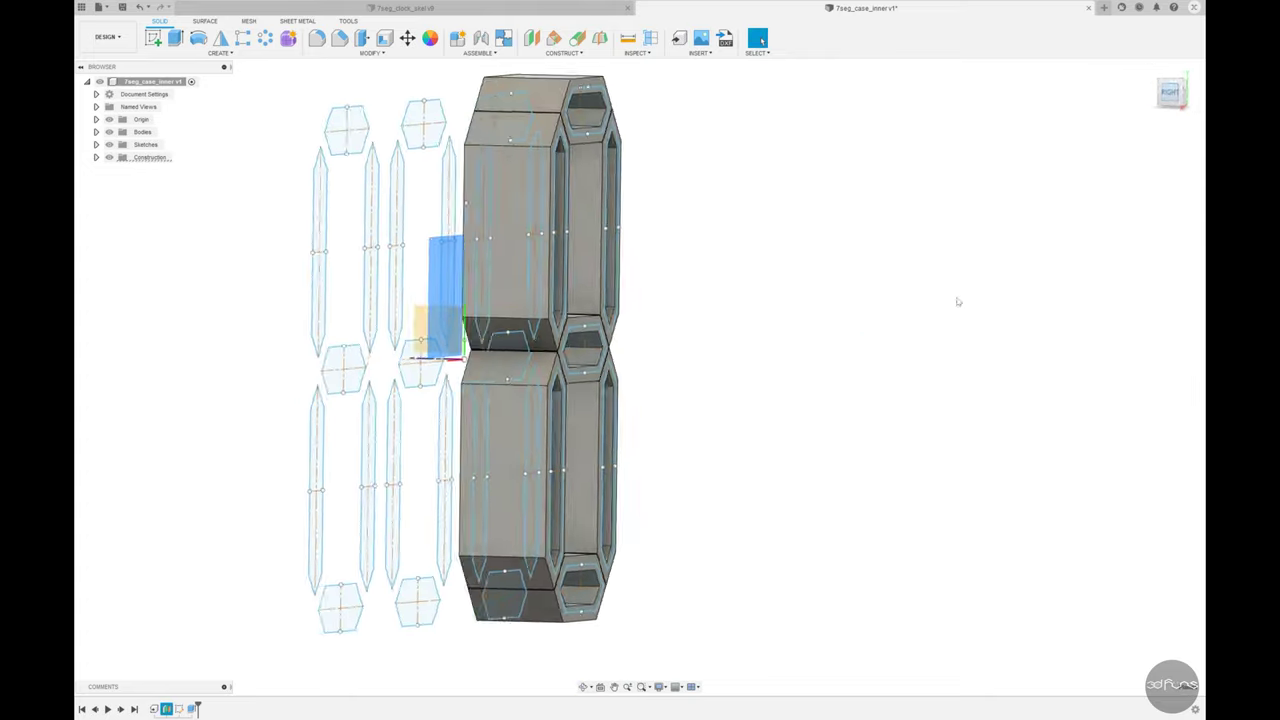
{"action": "scroll", "coordinate": [543, 319], "scroll_direction": "up", "scroll_amount": 3}
{"action": "scroll", "coordinate": [550, 397], "scroll_direction": "up", "scroll_amount": 3}
{"action": "scroll", "coordinate": [520, 397], "scroll_direction": "up", "scroll_amount": 3}
{"action": "scroll", "coordinate": [521, 398], "scroll_direction": "up", "scroll_amount": 2}
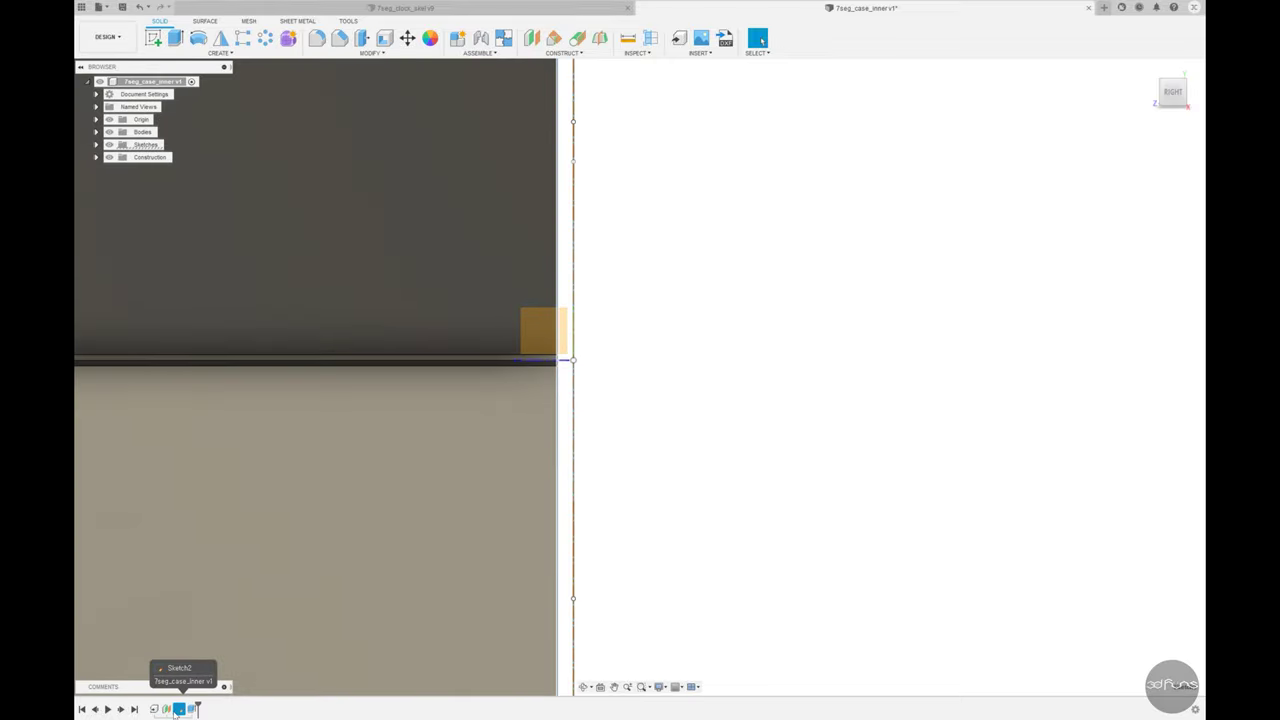
{"action": "scroll", "coordinate": [654, 400], "scroll_direction": "down", "scroll_amount": 2}
{"action": "scroll", "coordinate": [640, 415], "scroll_direction": "down", "scroll_amount": 3}
{"action": "scroll", "coordinate": [600, 460], "scroll_direction": "down", "scroll_amount": 2}
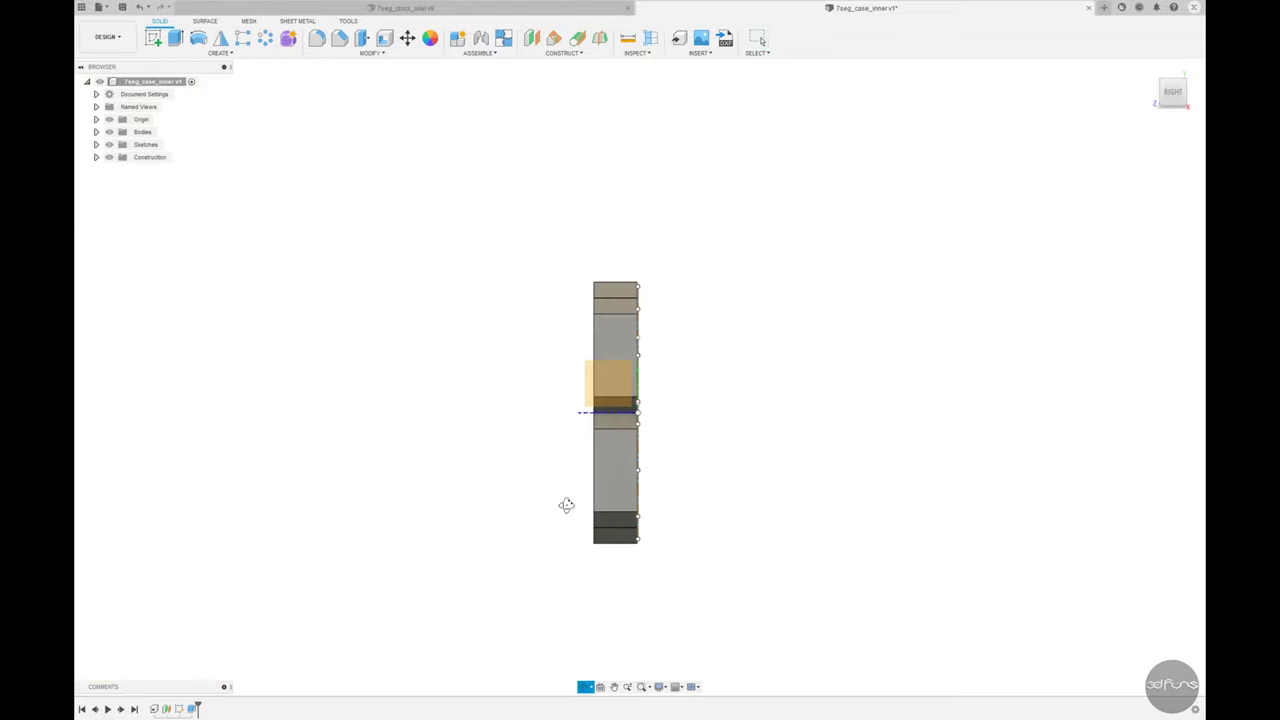
{"action": "middle_click_drag", "start_coordinate": [566, 505], "coordinate": [665, 588], "text": "shift"}
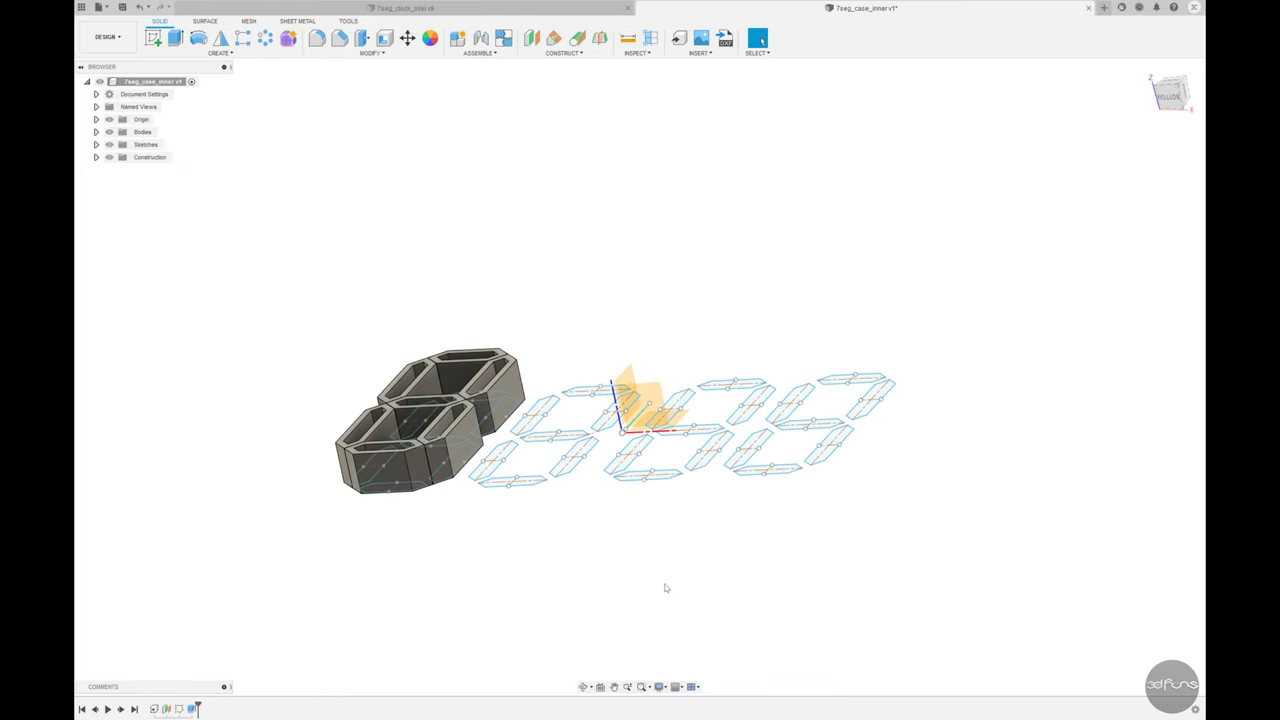
Step: Measure a case edge against the sketch plane
{"action": "key", "text": "i"}
{"action": "middle_click_drag", "start_coordinate": [661, 580], "coordinate": [636, 421], "text": "shift"}
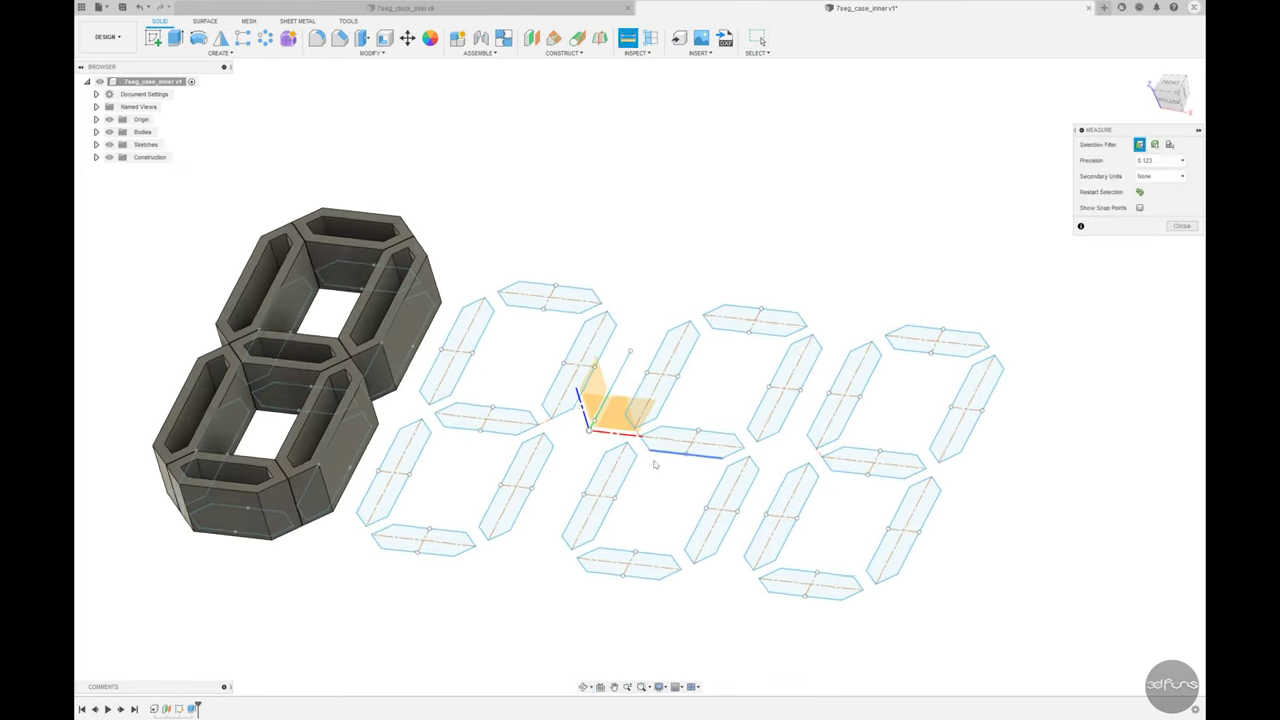
{"action": "scroll", "coordinate": [636, 421], "scroll_direction": "up", "scroll_amount": 2}
{"action": "left_click", "coordinate": [636, 418]}
{"action": "left_click", "coordinate": [396, 348]}
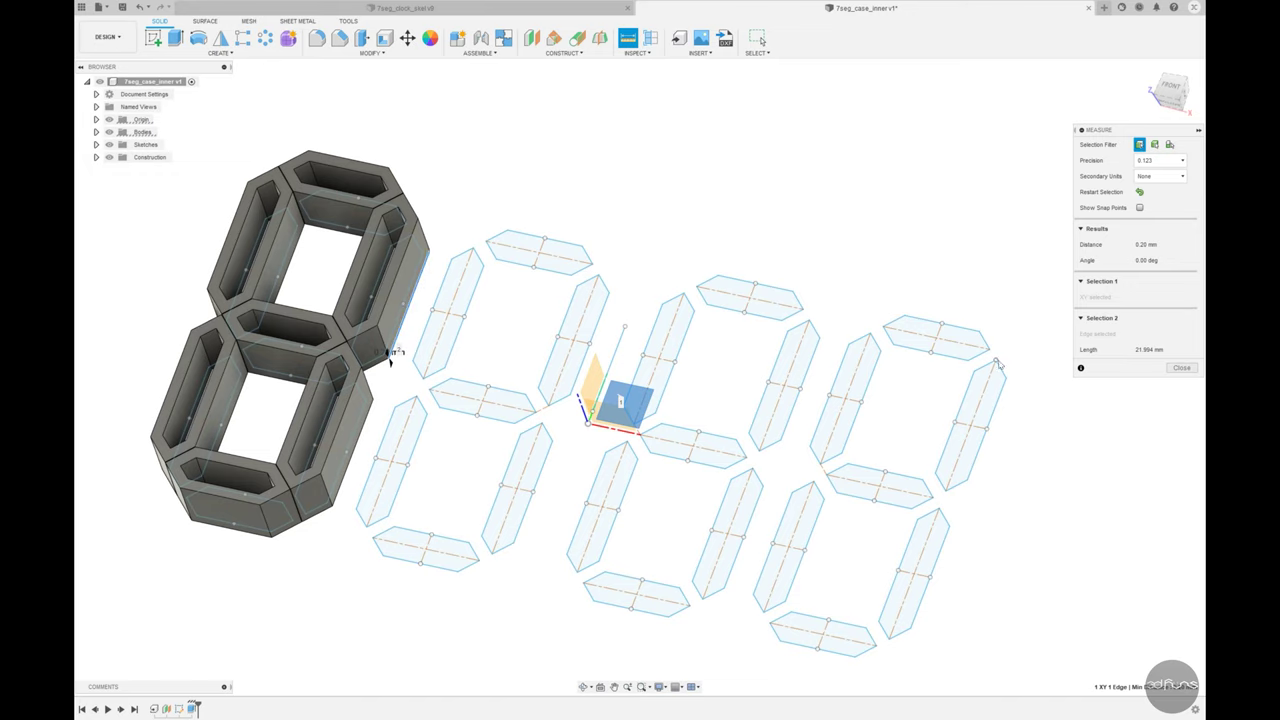
{"action": "left_click", "coordinate": [1181, 367]}
Step: Start a new sketch on the case's top face
{"action": "middle_click_drag", "start_coordinate": [897, 233], "coordinate": [837, 431], "text": "shift"}
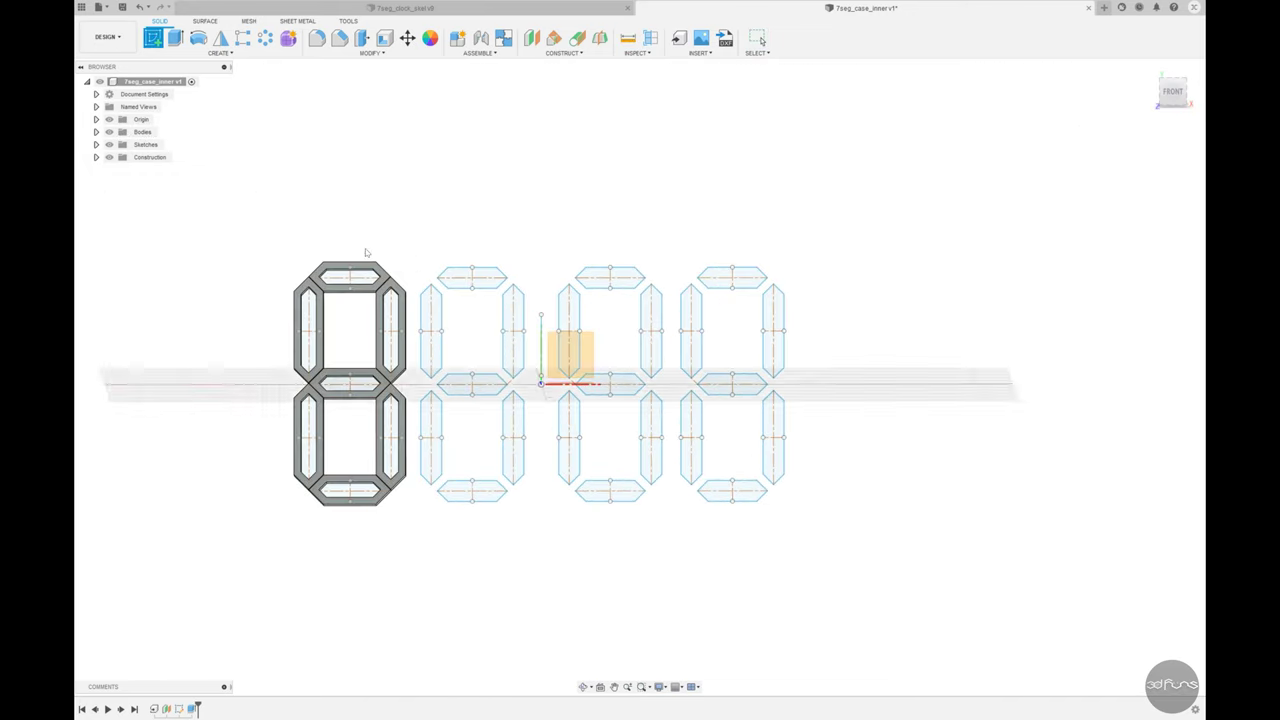
{"action": "mouse_move", "coordinate": [366, 251]}
{"action": "middle_mouse_down", "text": "shift"}
{"action": "mouse_move", "coordinate": [240, 303]}
{"action": "mouse_move", "coordinate": [233, 292]}
{"action": "mouse_move", "coordinate": [400, 300]}
{"action": "middle_mouse_up", "text": "shift"}
{"action": "key", "text": "s"}
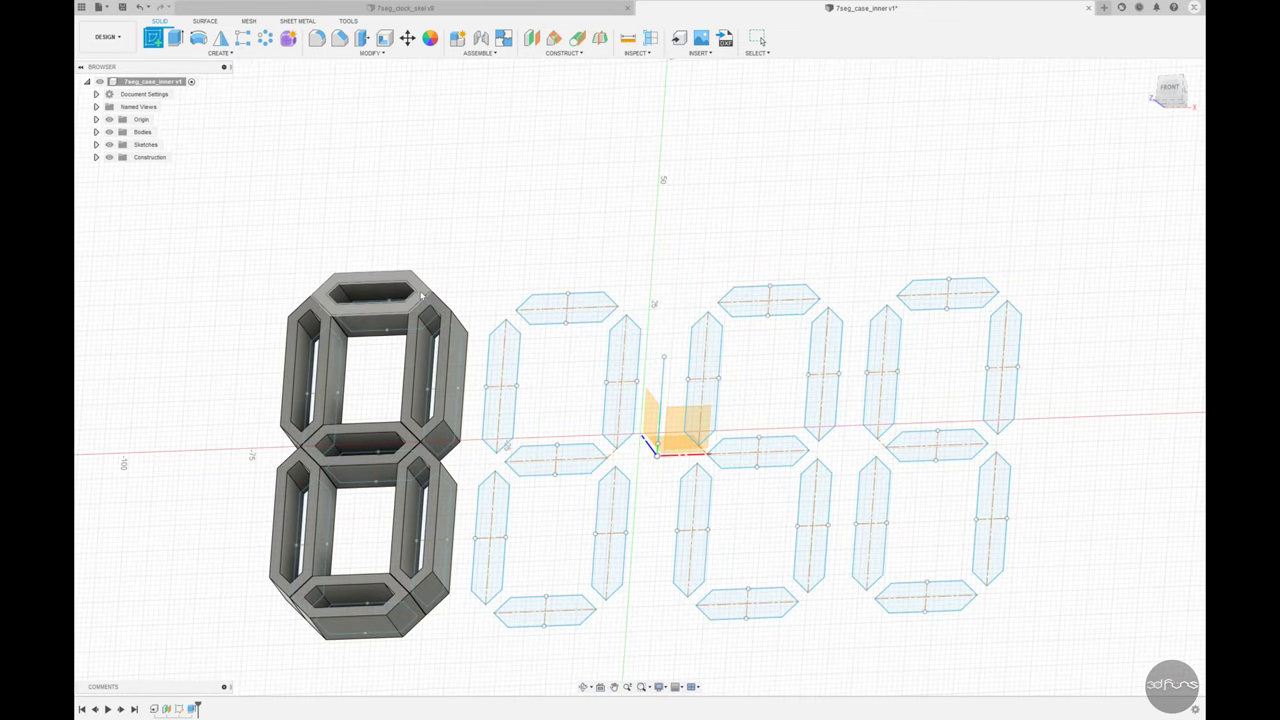
{"action": "left_click", "coordinate": [422, 296]}
Step: Start a Project operation and, in a front view of the 8, pick the first diagonal joint edges
{"action": "scroll", "coordinate": [652, 350], "scroll_direction": "up", "scroll_amount": 5}
{"action": "scroll", "coordinate": [346, 274], "scroll_direction": "up", "scroll_amount": 2}
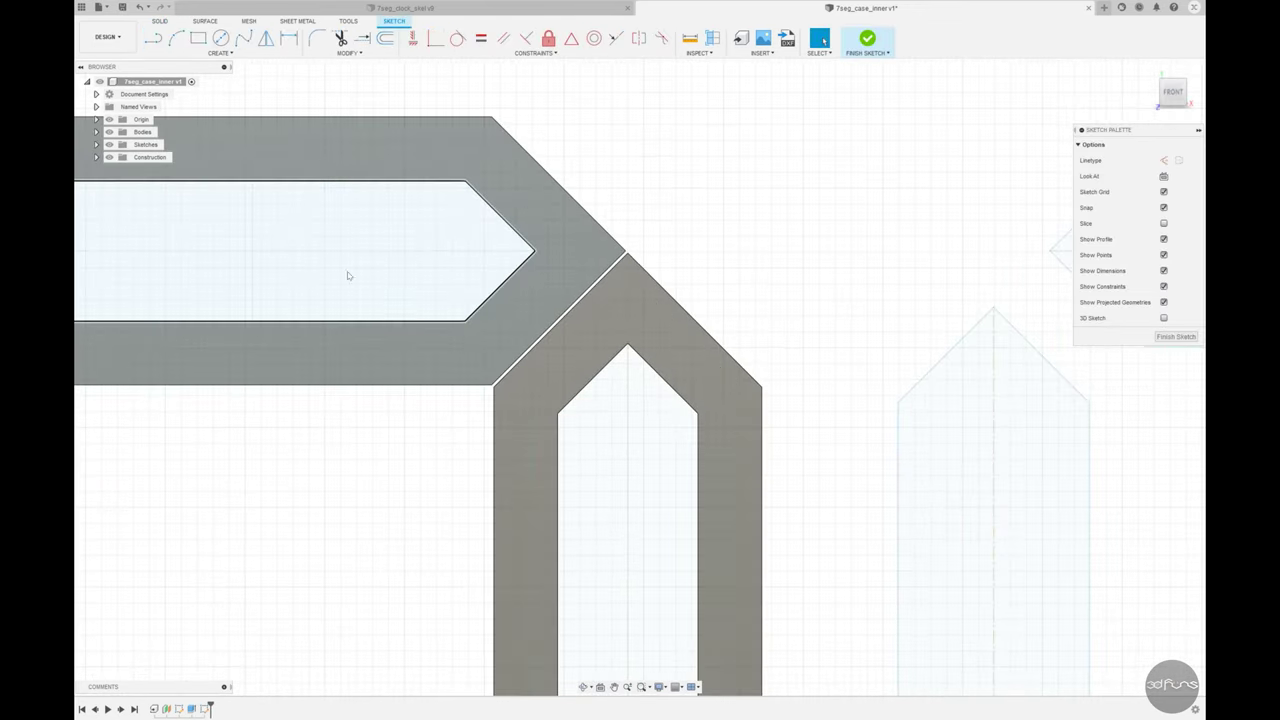
{"action": "left_click", "coordinate": [230, 53]}
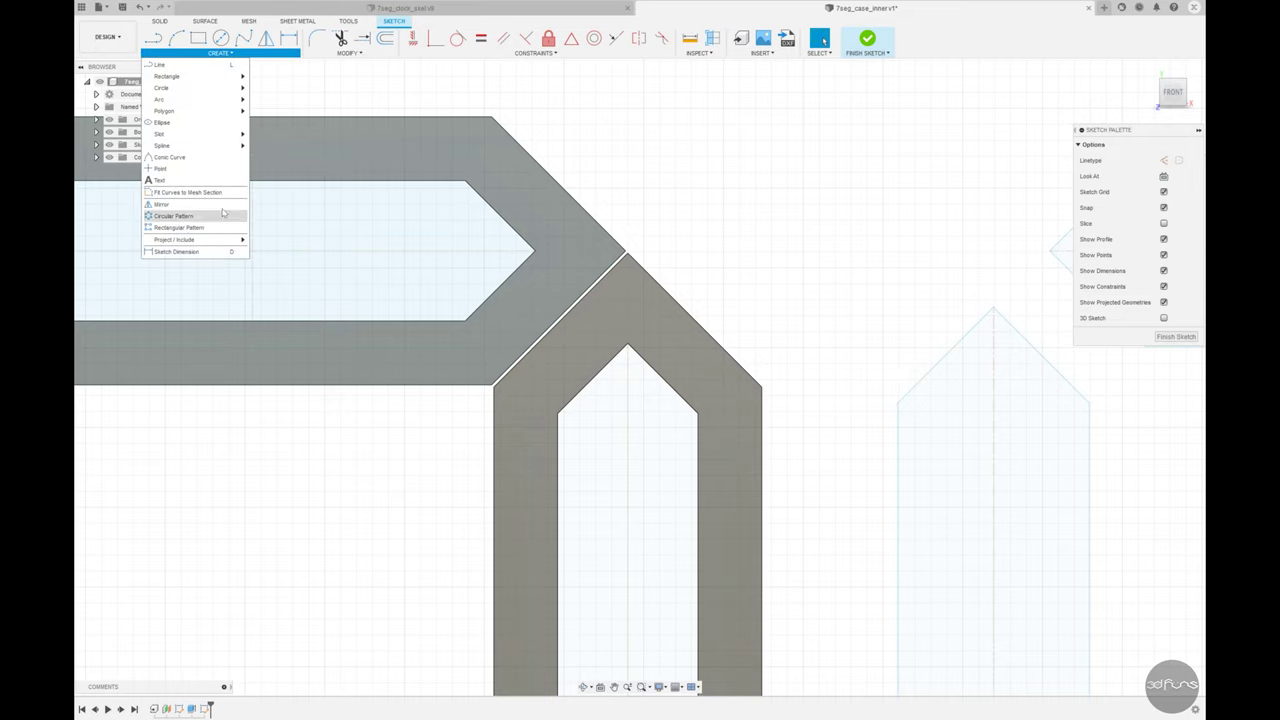
{"action": "left_click", "coordinate": [267, 240]}
{"action": "mouse_move", "coordinate": [271, 243]}
{"action": "middle_mouse_down", "text": "shift"}
{"action": "mouse_move", "coordinate": [571, 317]}
{"action": "mouse_move", "coordinate": [491, 343]}
{"action": "mouse_move", "coordinate": [343, 343]}
{"action": "mouse_move", "coordinate": [1033, 313]}
{"action": "middle_mouse_up", "text": "shift"}
{"action": "scroll", "coordinate": [1033, 313], "scroll_direction": "up", "scroll_amount": 5}
{"action": "scroll", "coordinate": [941, 309], "scroll_direction": "down", "scroll_amount": 5}
{"action": "middle_click_drag", "start_coordinate": [941, 309], "coordinate": [369, 392], "text": "shift"}
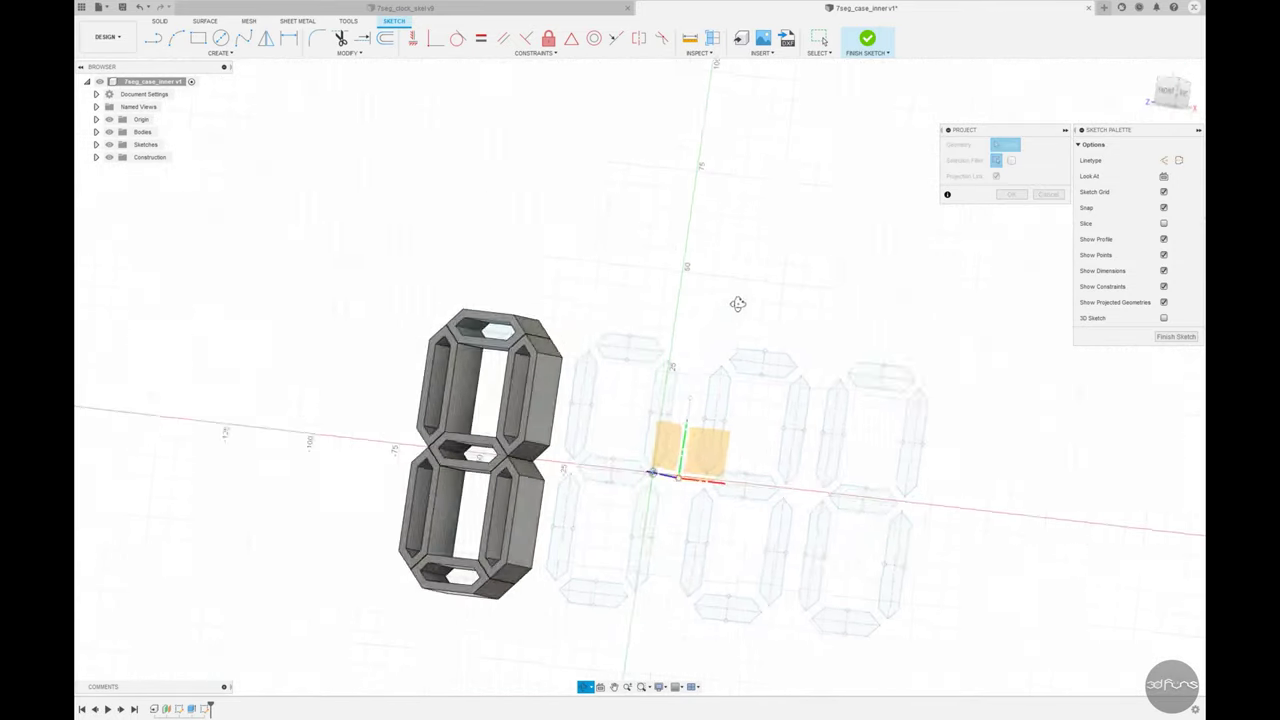
{"action": "scroll", "coordinate": [369, 392], "scroll_direction": "up", "scroll_amount": 3}
{"action": "left_click", "coordinate": [1185, 92]}
{"action": "scroll", "coordinate": [400, 320], "scroll_direction": "up", "scroll_amount": 3}
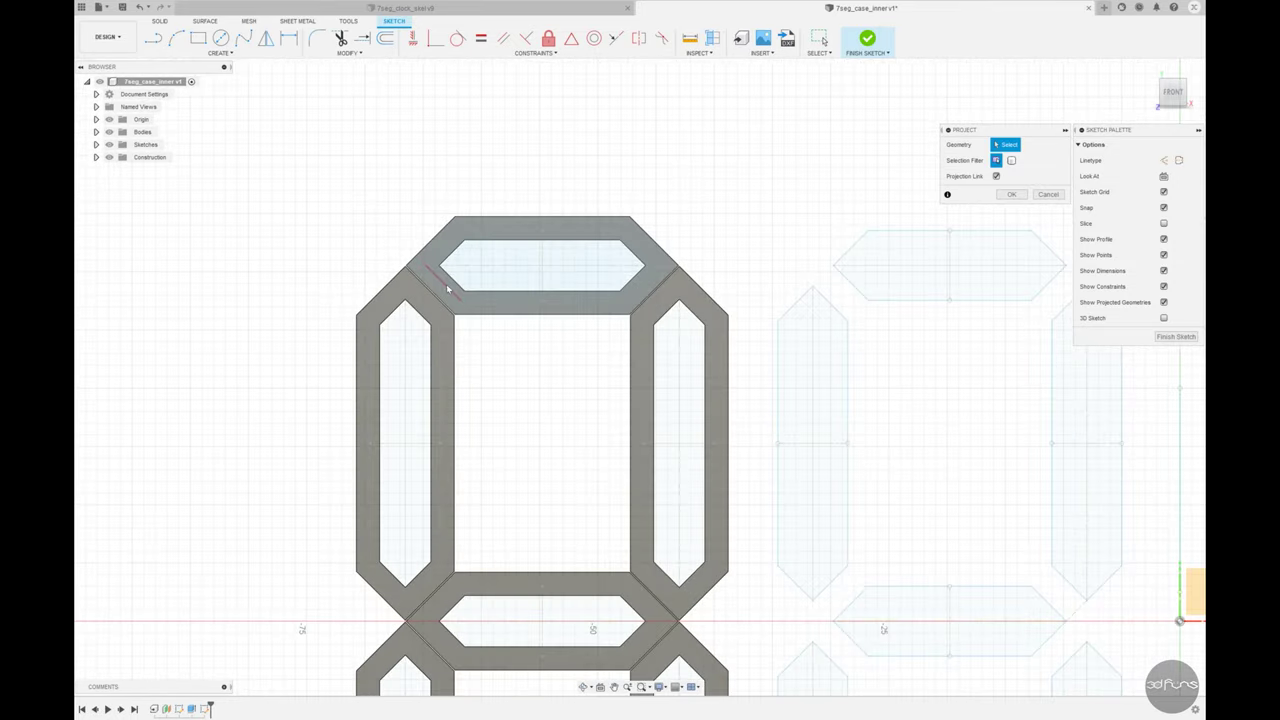
{"action": "scroll", "coordinate": [440, 295], "scroll_direction": "up", "scroll_amount": 2}
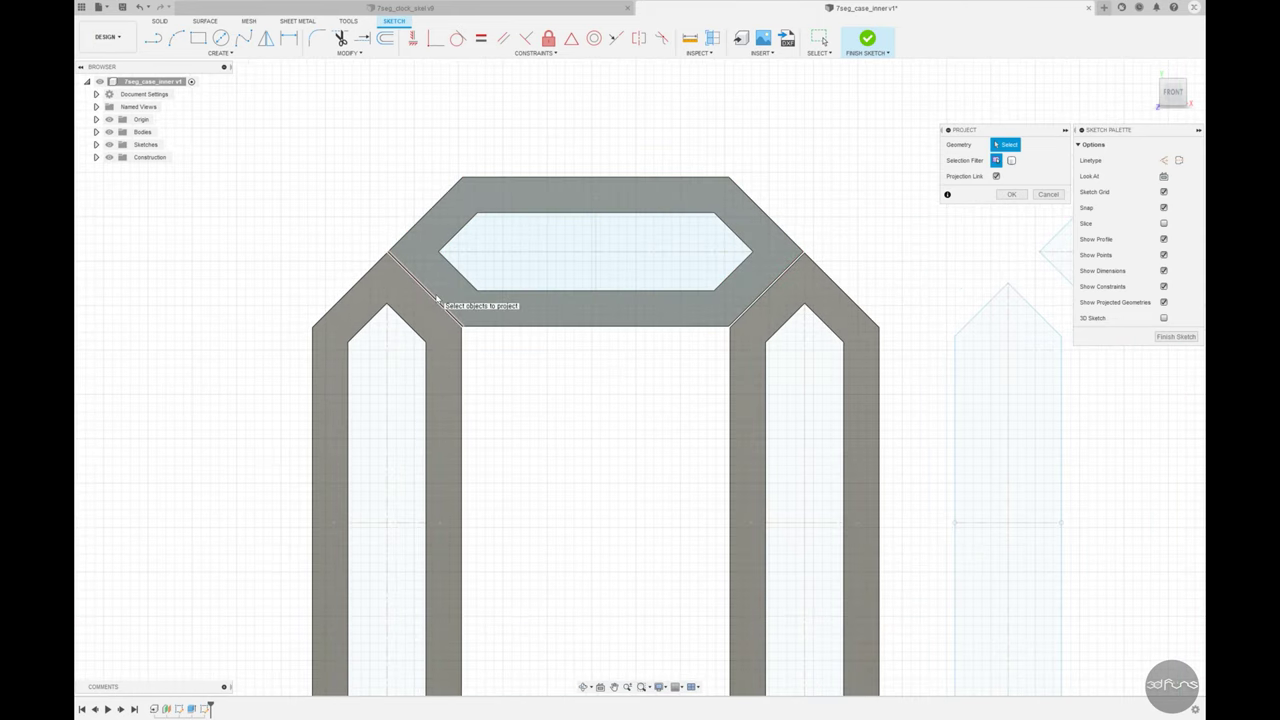
{"action": "scroll", "coordinate": [441, 305], "scroll_direction": "up", "scroll_amount": 2}
{"action": "left_click", "coordinate": [438, 317]}
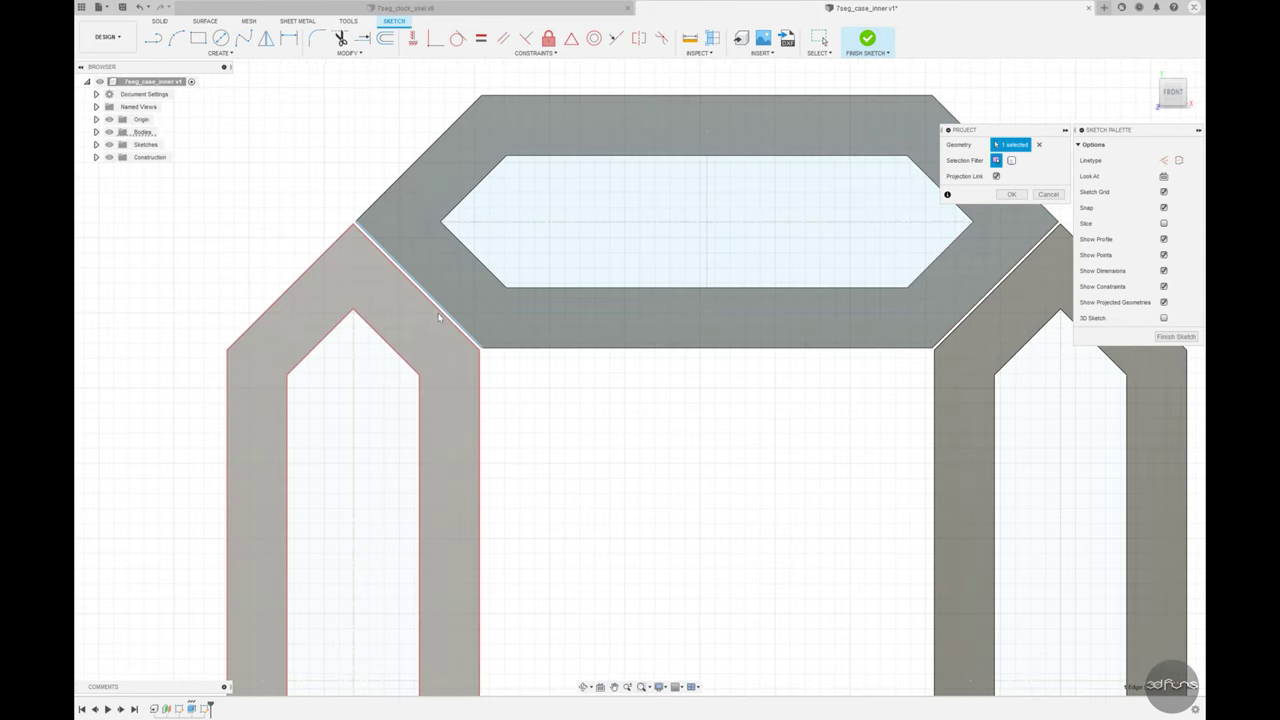
{"action": "left_click", "coordinate": [441, 317]}
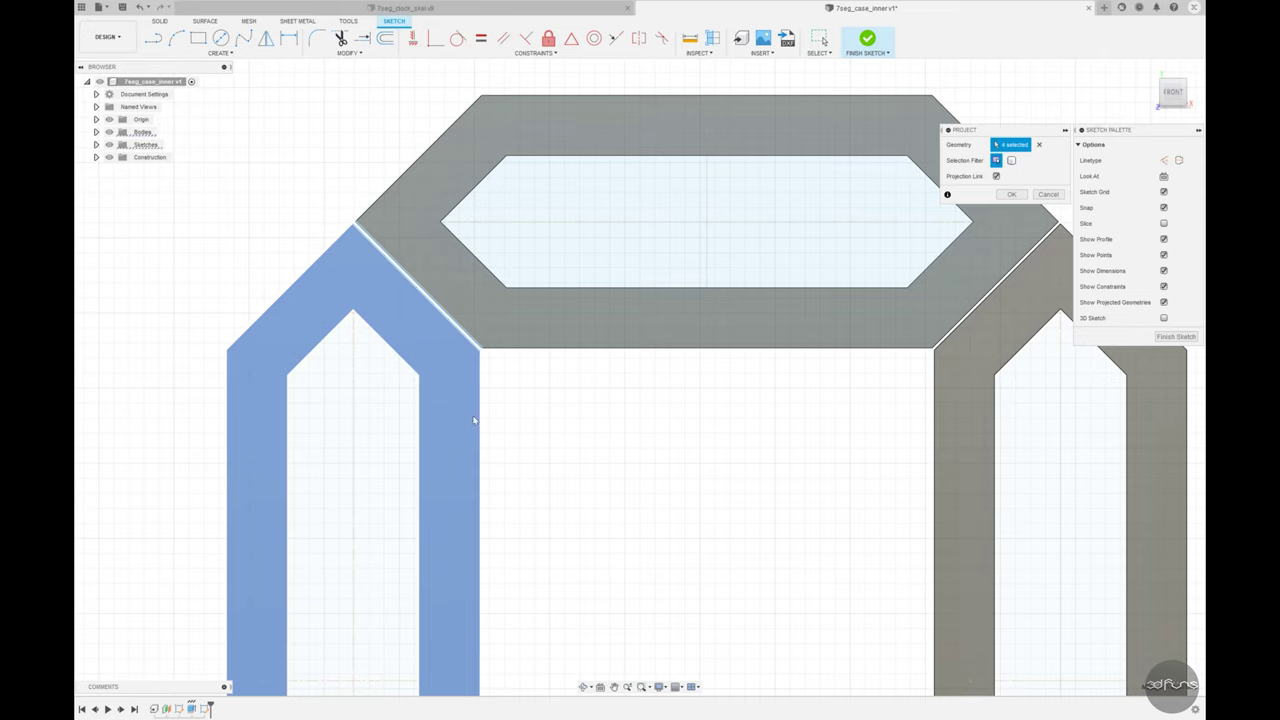
Step: Pick the remaining diagonal joint edges at the crossings, twelve in total, and confirm the projection
{"action": "scroll", "coordinate": [418, 346], "scroll_direction": "down", "scroll_amount": 1}
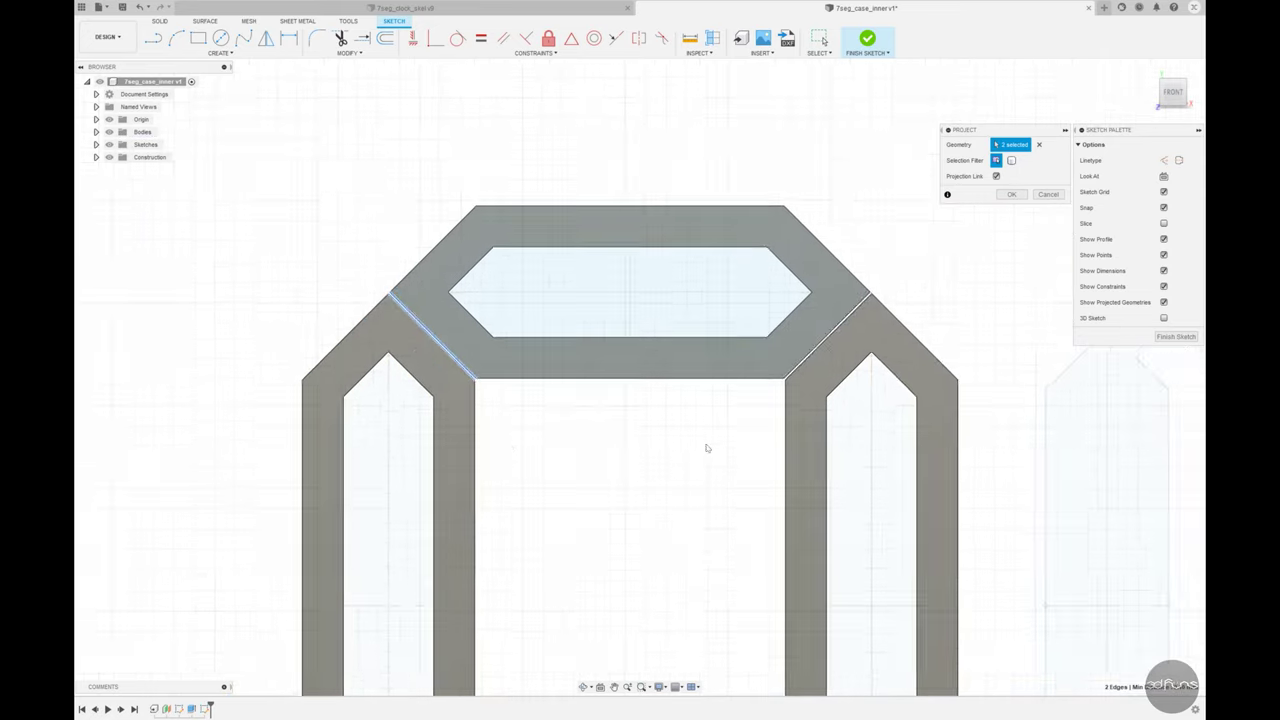
{"action": "scroll", "coordinate": [848, 317], "scroll_direction": "up", "scroll_amount": 4}
{"action": "scroll", "coordinate": [826, 260], "scroll_direction": "up", "scroll_amount": 2}
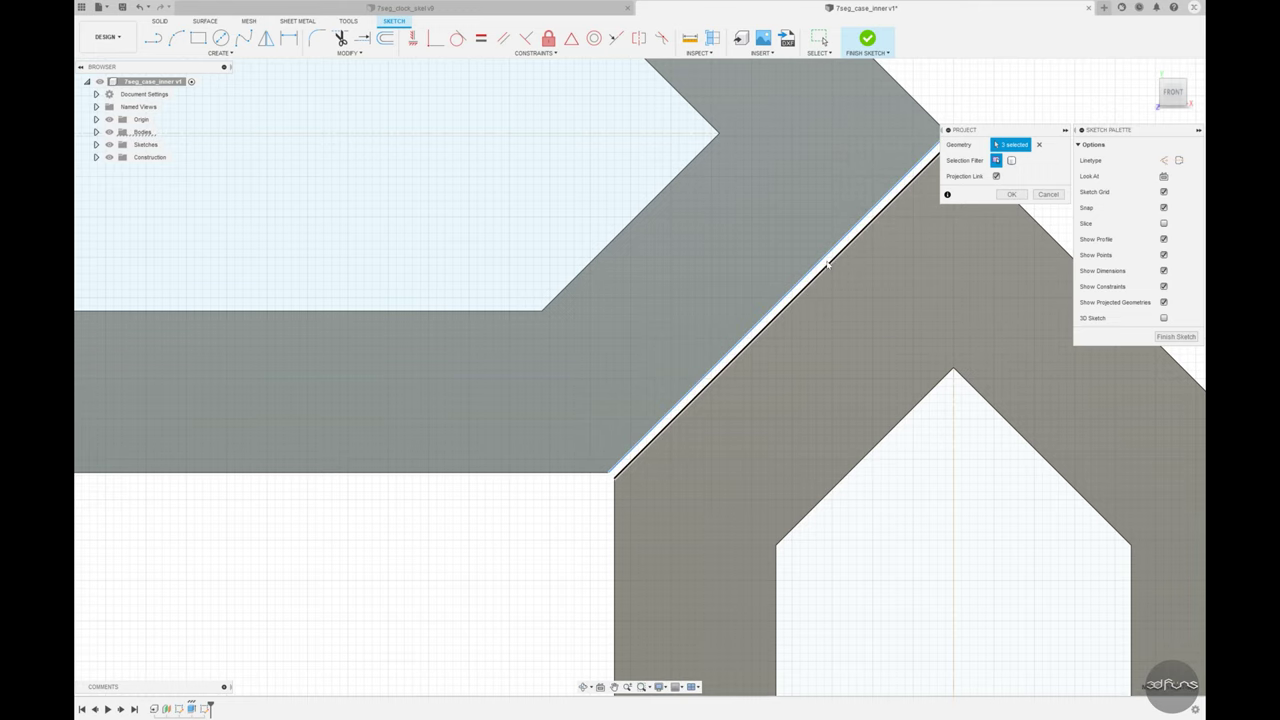
{"action": "left_click", "coordinate": [826, 262]}
{"action": "scroll", "coordinate": [826, 262], "scroll_direction": "down", "scroll_amount": 3}
{"action": "scroll", "coordinate": [750, 260], "scroll_direction": "down", "scroll_amount": 2}
{"action": "scroll", "coordinate": [544, 540], "scroll_direction": "up", "scroll_amount": 2}
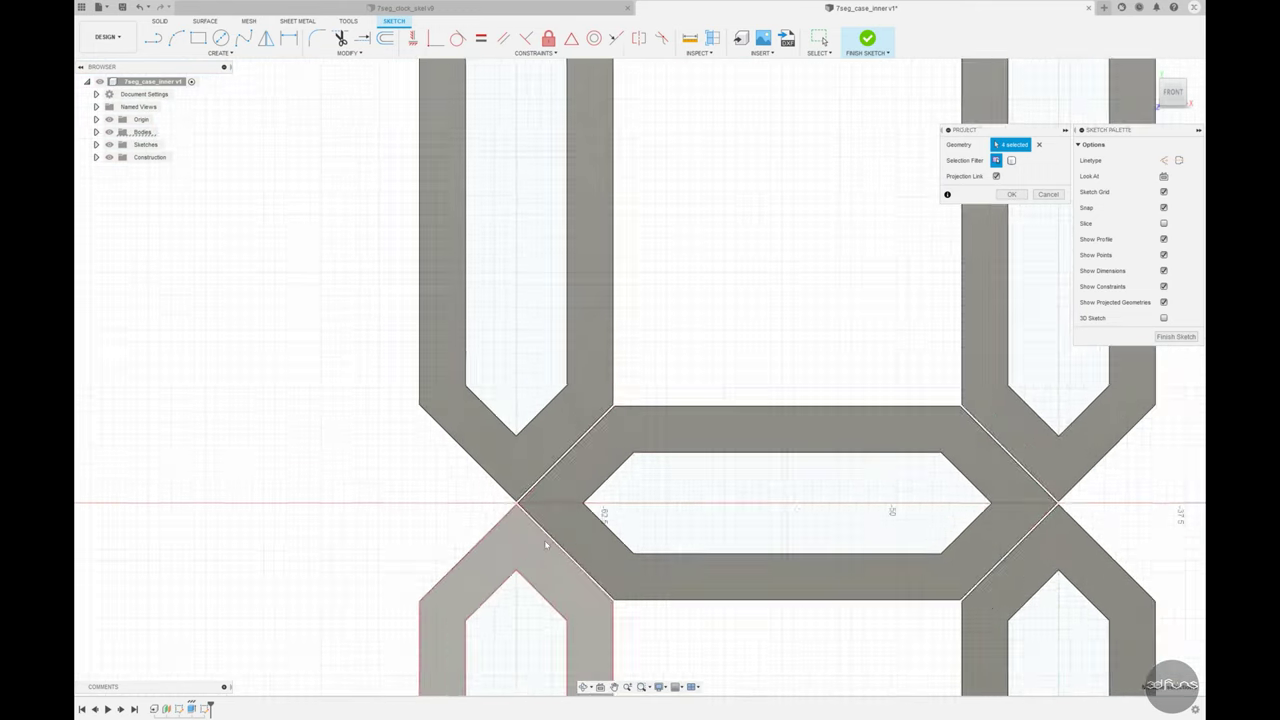
{"action": "scroll", "coordinate": [514, 497], "scroll_direction": "up", "scroll_amount": 5}
{"action": "scroll", "coordinate": [468, 460], "scroll_direction": "up", "scroll_amount": 2}
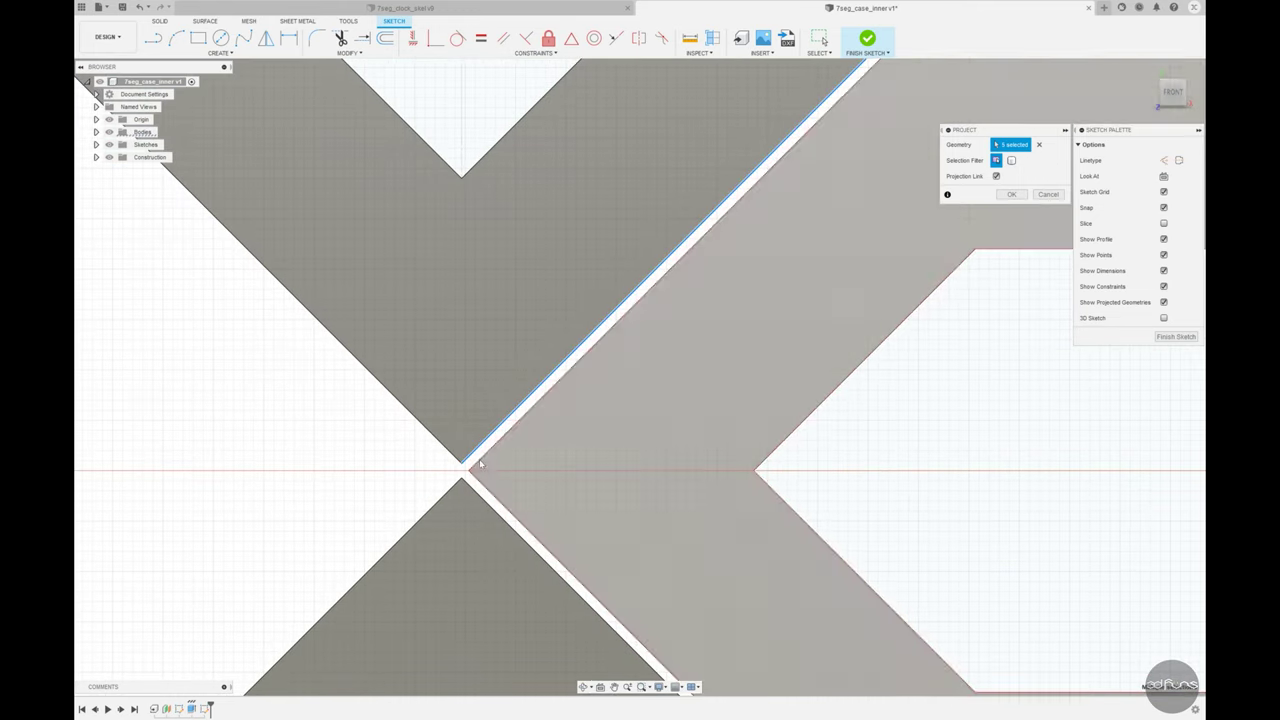
{"action": "left_click", "coordinate": [470, 458]}
{"action": "left_click", "coordinate": [471, 486]}
{"action": "scroll", "coordinate": [390, 455], "scroll_direction": "down", "scroll_amount": 2}
{"action": "scroll", "coordinate": [390, 455], "scroll_direction": "down", "scroll_amount": 3}
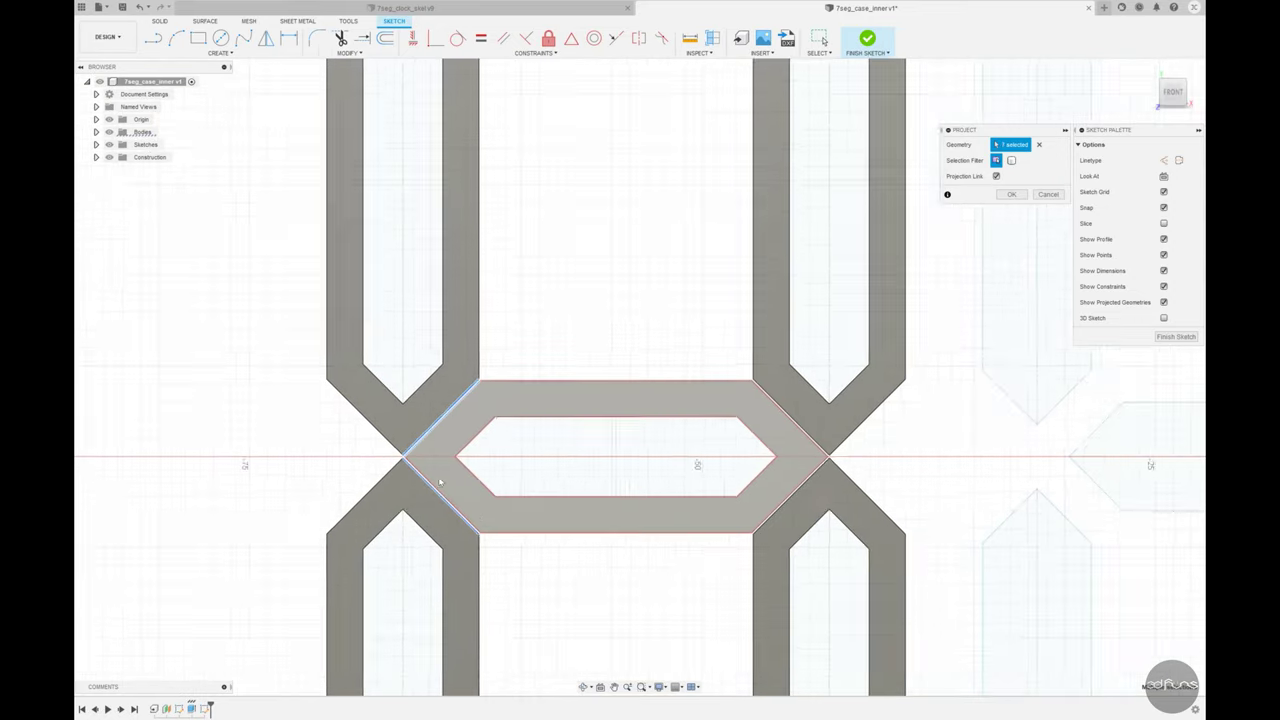
{"action": "scroll", "coordinate": [494, 551], "scroll_direction": "up", "scroll_amount": 3}
{"action": "scroll", "coordinate": [440, 545], "scroll_direction": "up", "scroll_amount": 2}
{"action": "scroll", "coordinate": [381, 547], "scroll_direction": "down", "scroll_amount": 1}
{"action": "scroll", "coordinate": [381, 547], "scroll_direction": "down", "scroll_amount": 4}
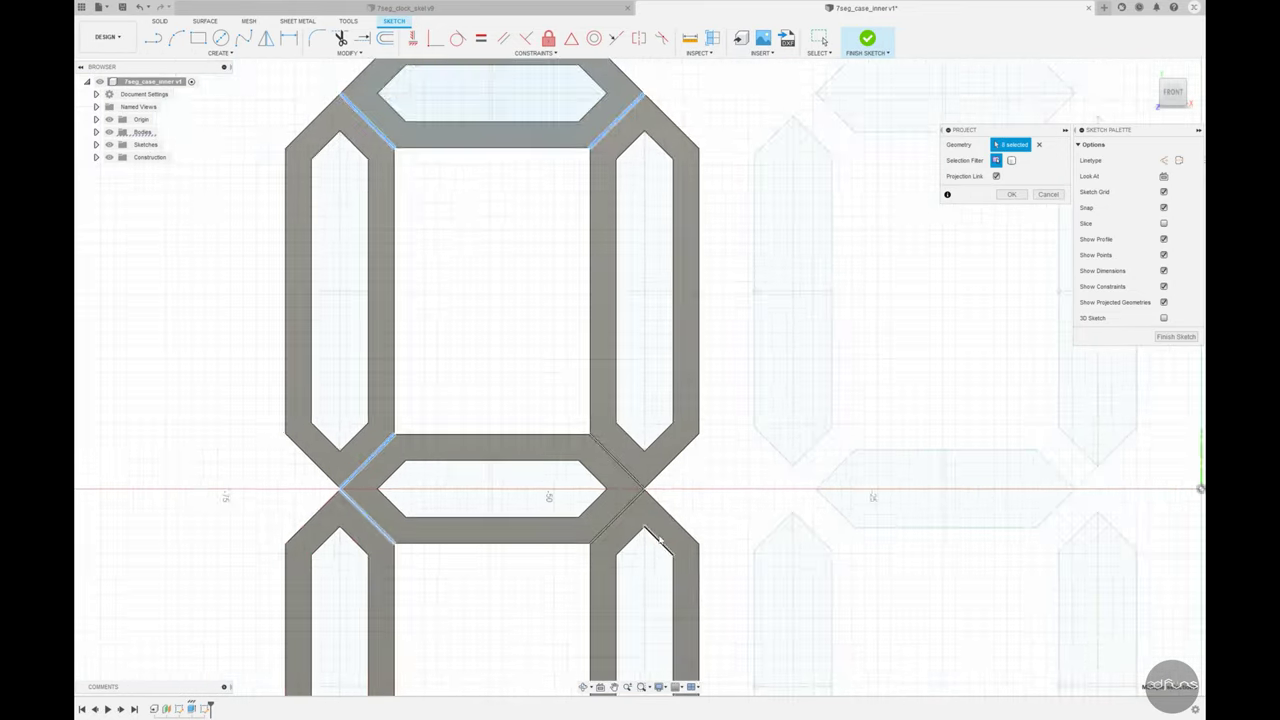
{"action": "scroll", "coordinate": [641, 449], "scroll_direction": "up", "scroll_amount": 4}
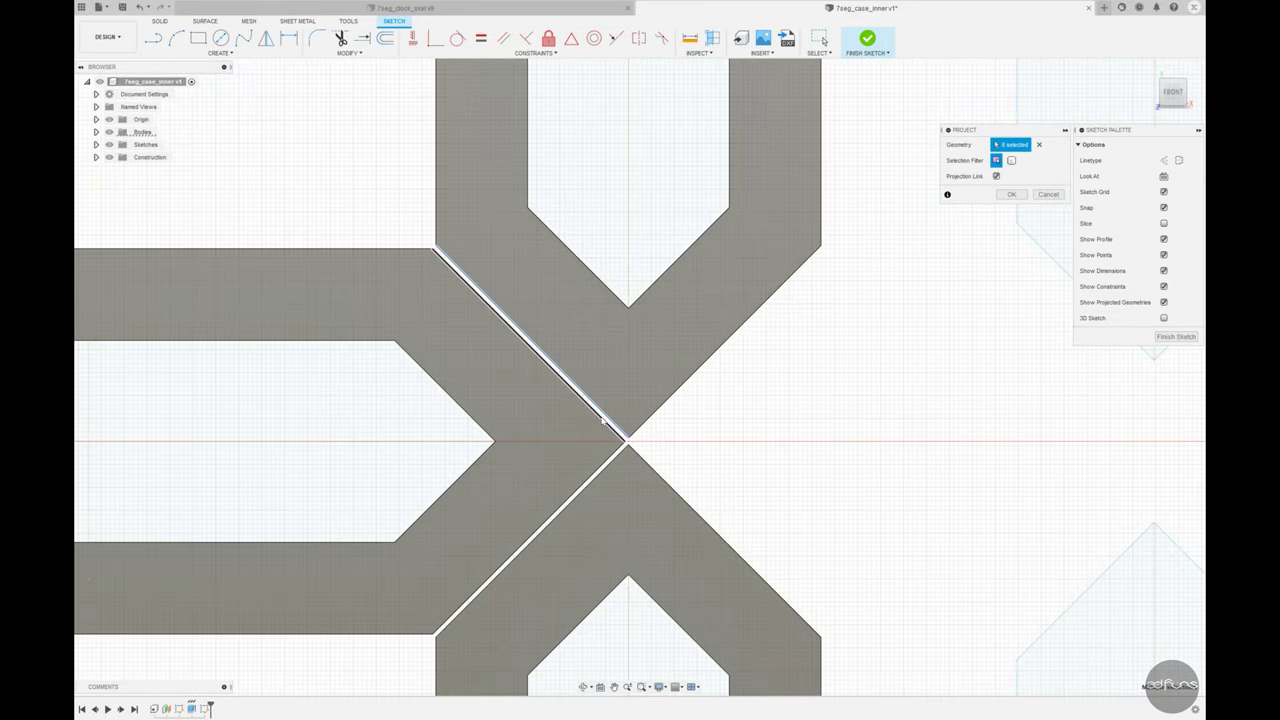
{"action": "left_click", "coordinate": [599, 421]}
{"action": "scroll", "coordinate": [421, 360], "scroll_direction": "up", "scroll_amount": 1}
{"action": "scroll", "coordinate": [655, 460], "scroll_direction": "up", "scroll_amount": 1}
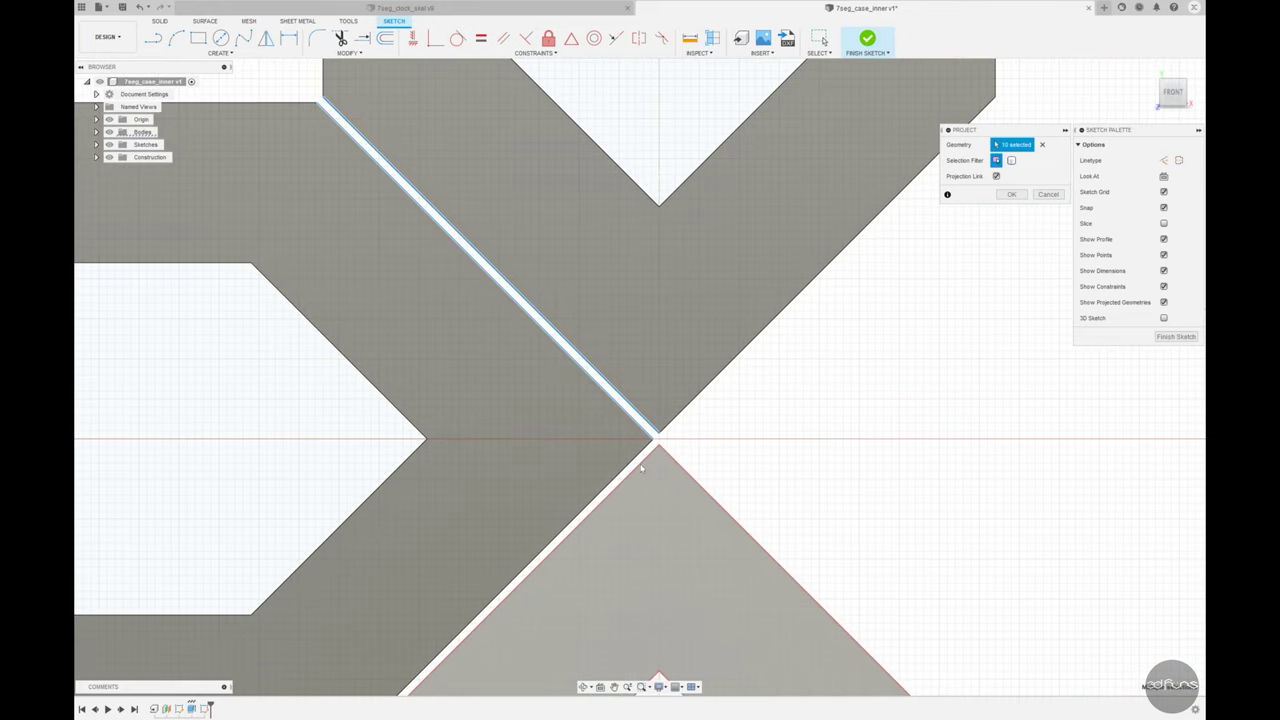
{"action": "left_click", "coordinate": [641, 453]}
{"action": "left_click", "coordinate": [641, 453]}
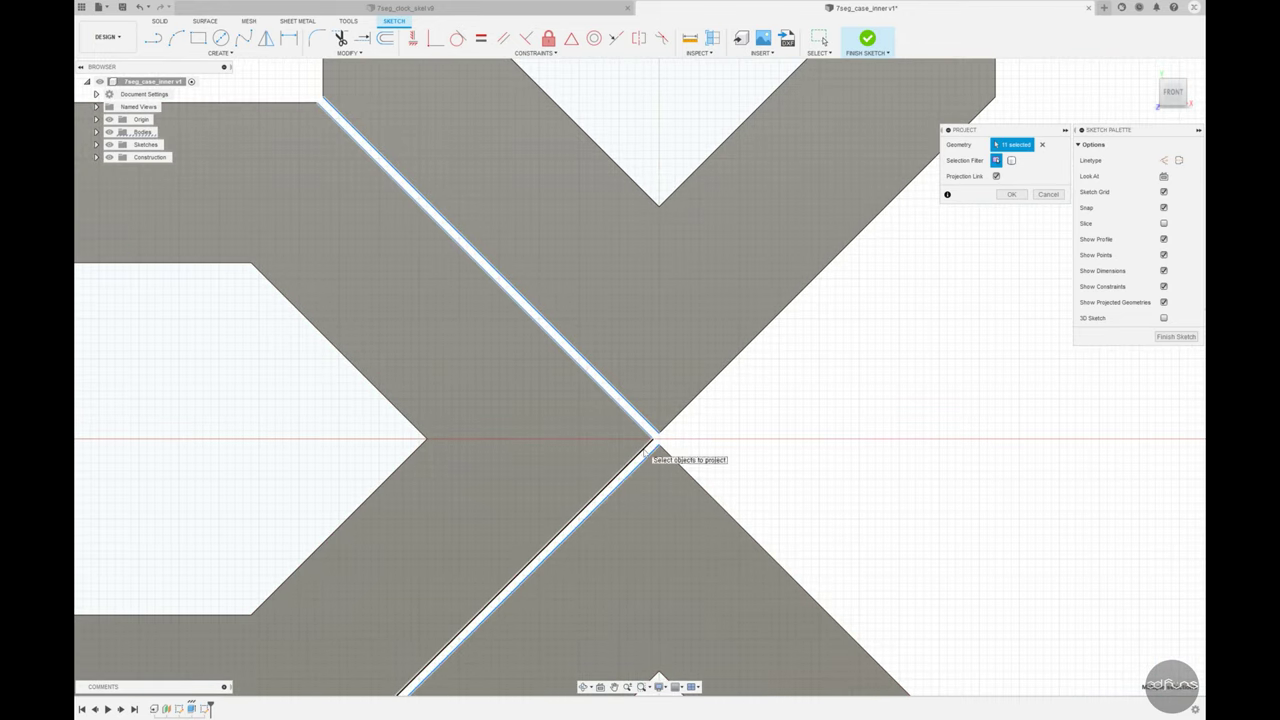
{"action": "scroll", "coordinate": [651, 457], "scroll_direction": "down", "scroll_amount": 2}
{"action": "scroll", "coordinate": [789, 503], "scroll_direction": "down", "scroll_amount": 2}
{"action": "scroll", "coordinate": [837, 566], "scroll_direction": "down", "scroll_amount": 1}
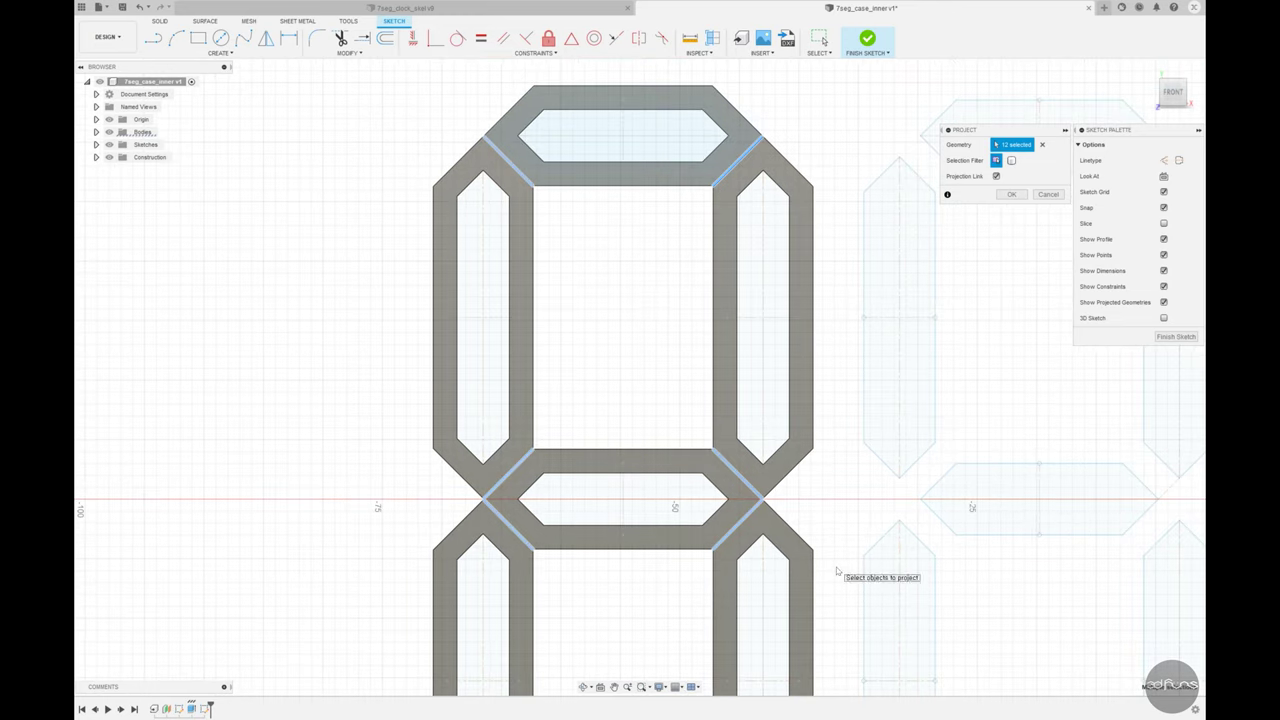
{"action": "left_click", "coordinate": [1011, 194]}
Step: With the Line tool, draw corner-to-corner lines across the first diagonal joints of the 8
{"action": "scroll", "coordinate": [471, 123], "scroll_direction": "up", "scroll_amount": 4}
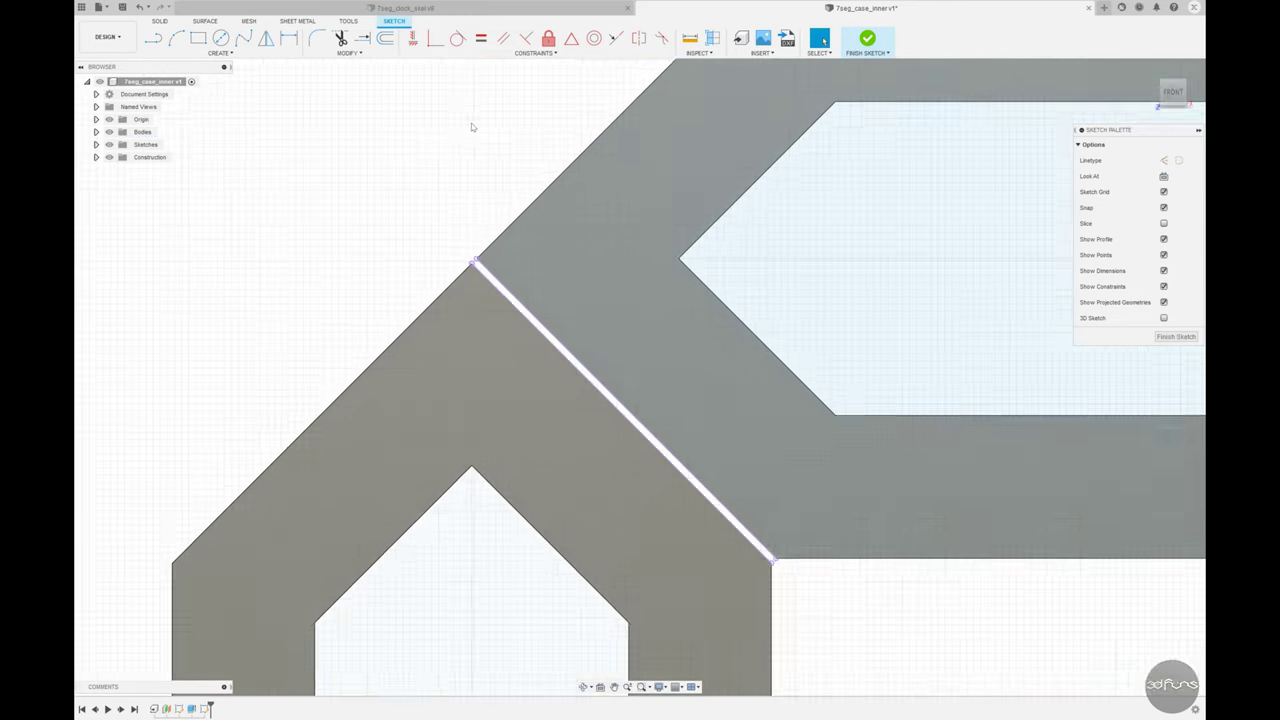
{"action": "scroll", "coordinate": [469, 158], "scroll_direction": "up", "scroll_amount": 2}
{"action": "left_click", "coordinate": [153, 40]}
{"action": "scroll", "coordinate": [420, 290], "scroll_direction": "up", "scroll_amount": 1}
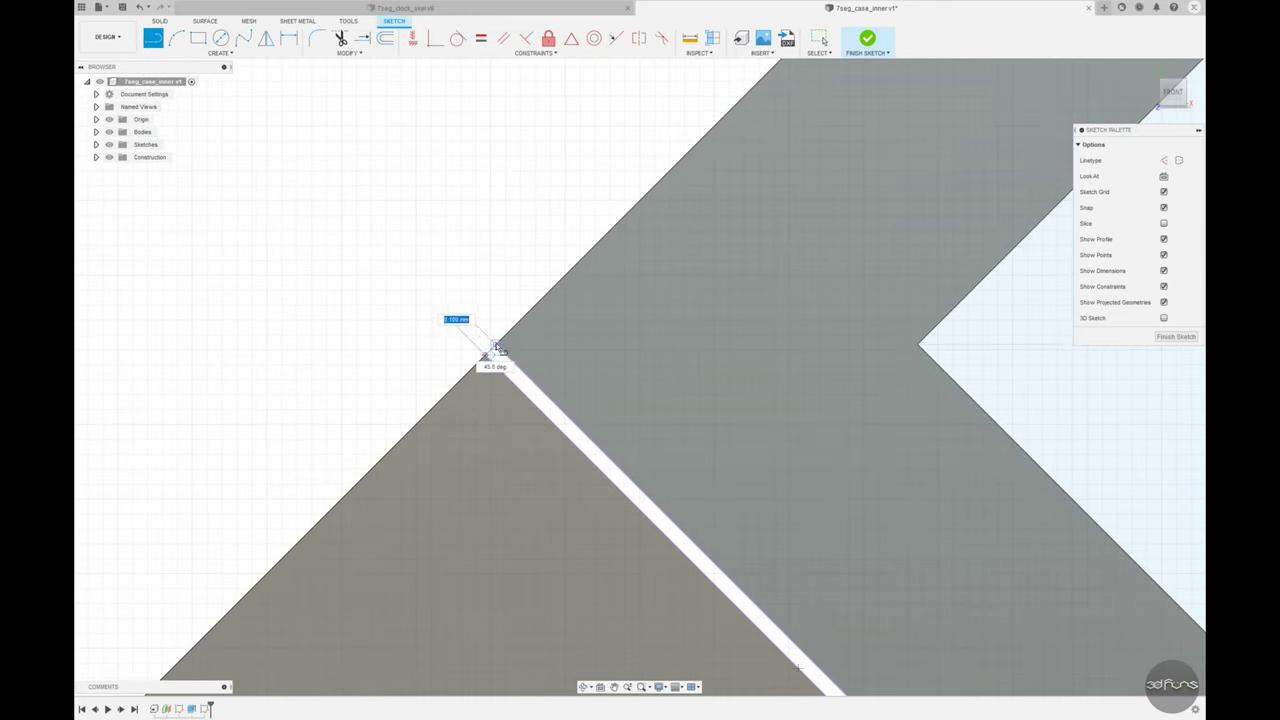
{"action": "scroll", "coordinate": [460, 290], "scroll_direction": "down", "scroll_amount": 5}
{"action": "scroll", "coordinate": [608, 406], "scroll_direction": "up", "scroll_amount": 5}
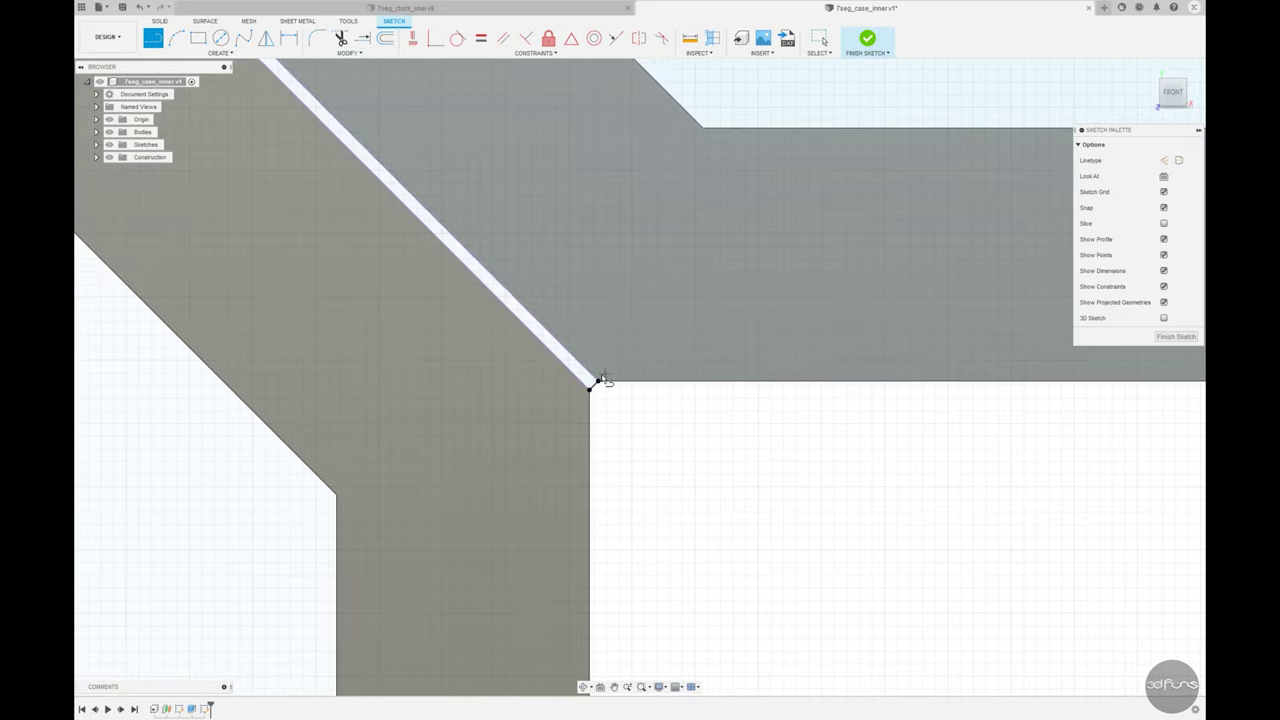
{"action": "scroll", "coordinate": [653, 306], "scroll_direction": "down", "scroll_amount": 3}
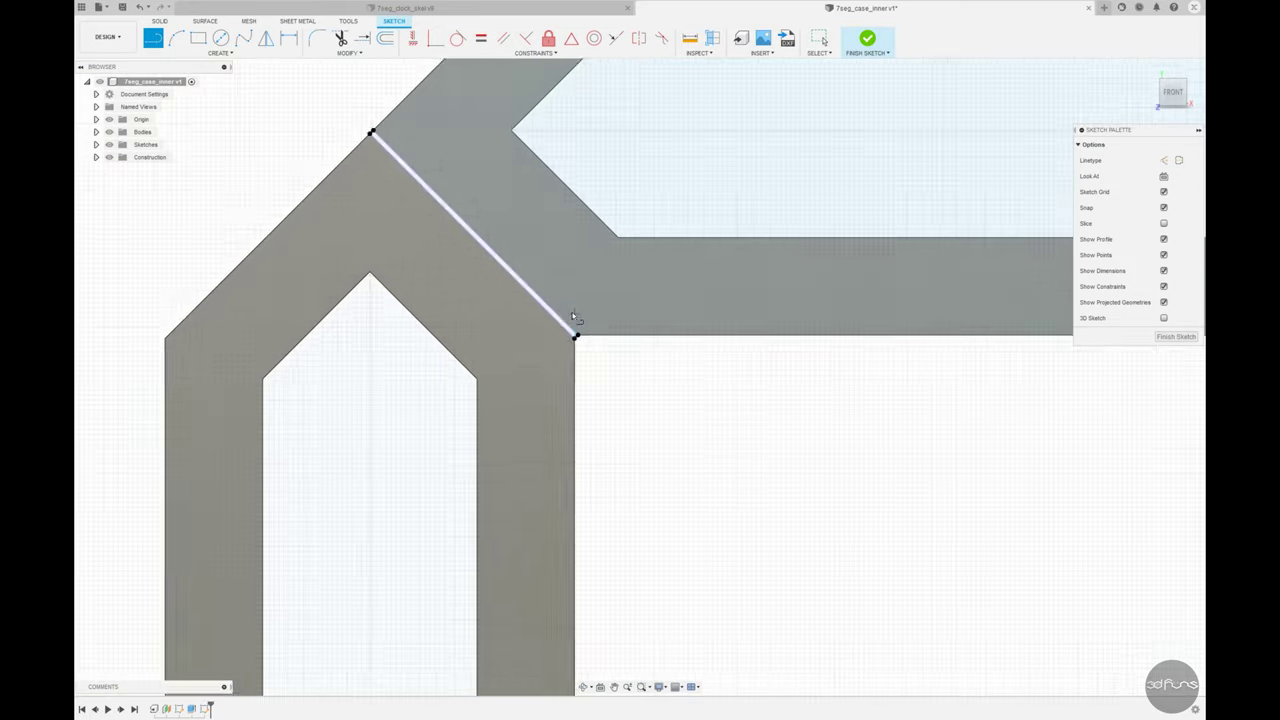
{"action": "scroll", "coordinate": [575, 330], "scroll_direction": "down", "scroll_amount": 2}
{"action": "scroll", "coordinate": [870, 229], "scroll_direction": "up", "scroll_amount": 3}
{"action": "scroll", "coordinate": [853, 213], "scroll_direction": "up", "scroll_amount": 2}
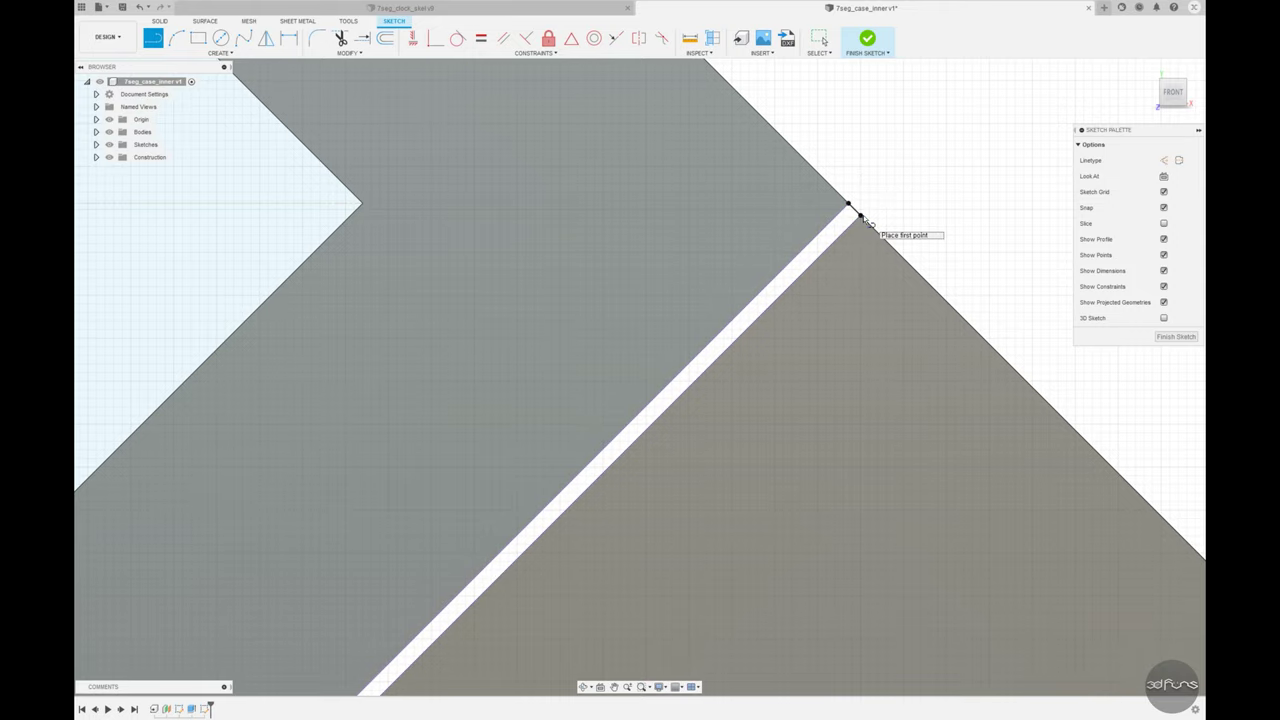
{"action": "left_click", "coordinate": [860, 214]}
{"action": "scroll", "coordinate": [950, 210], "scroll_direction": "down", "scroll_amount": 2}
{"action": "scroll", "coordinate": [803, 391], "scroll_direction": "down", "scroll_amount": 2}
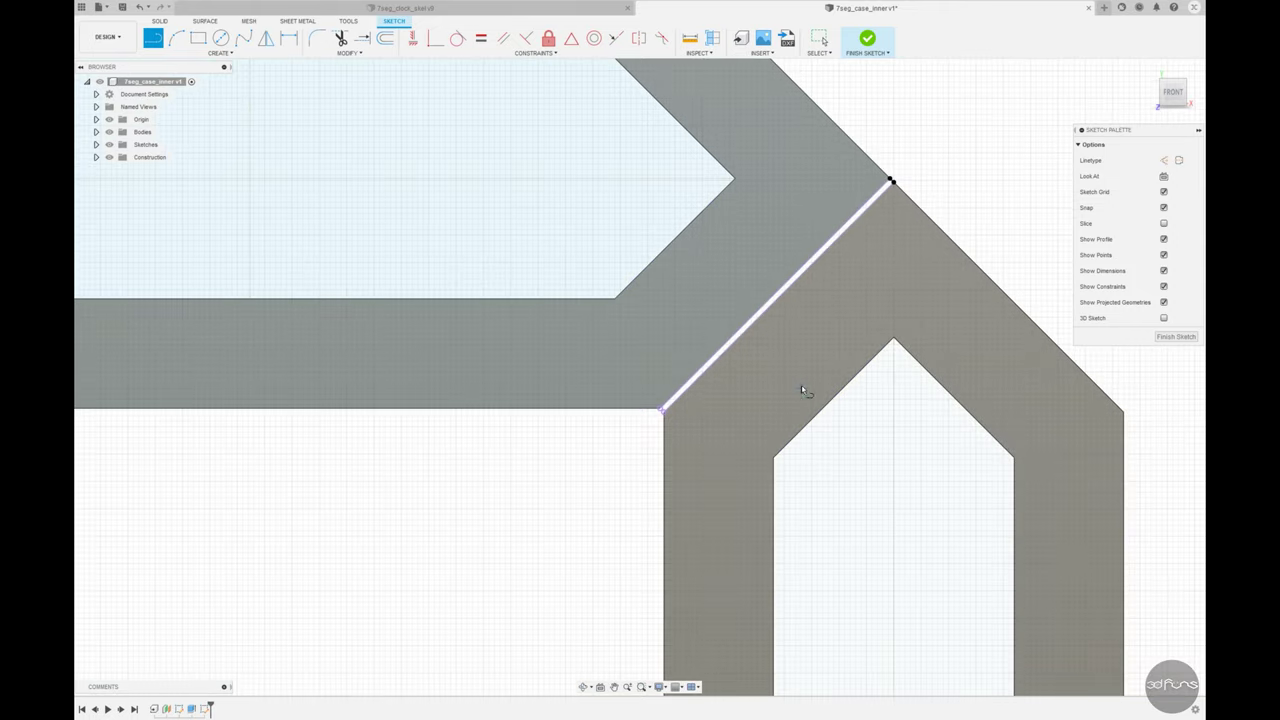
{"action": "scroll", "coordinate": [631, 394], "scroll_direction": "up", "scroll_amount": 2}
{"action": "scroll", "coordinate": [625, 386], "scroll_direction": "up", "scroll_amount": 2}
{"action": "left_click", "coordinate": [625, 386]}
{"action": "scroll", "coordinate": [773, 347], "scroll_direction": "down", "scroll_amount": 2}
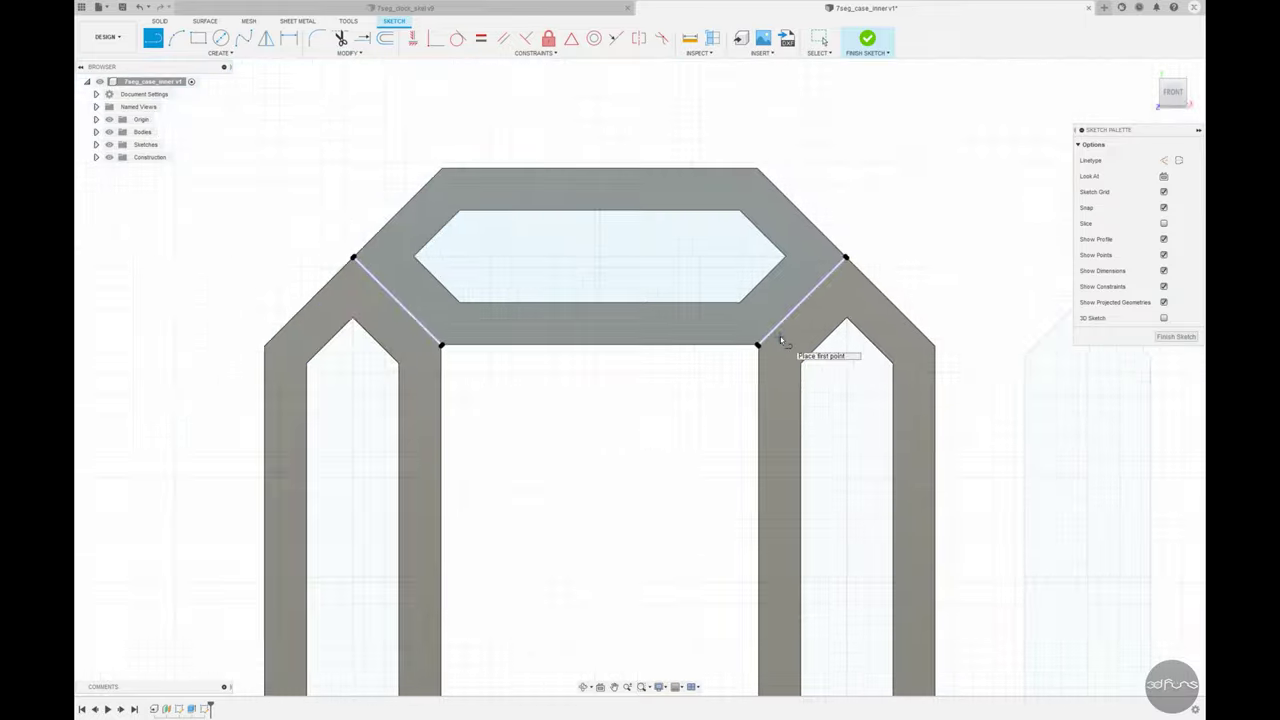
{"action": "scroll", "coordinate": [790, 343], "scroll_direction": "down", "scroll_amount": 2}
{"action": "scroll", "coordinate": [634, 533], "scroll_direction": "up", "scroll_amount": 4}
{"action": "scroll", "coordinate": [634, 533], "scroll_direction": "up", "scroll_amount": 3}
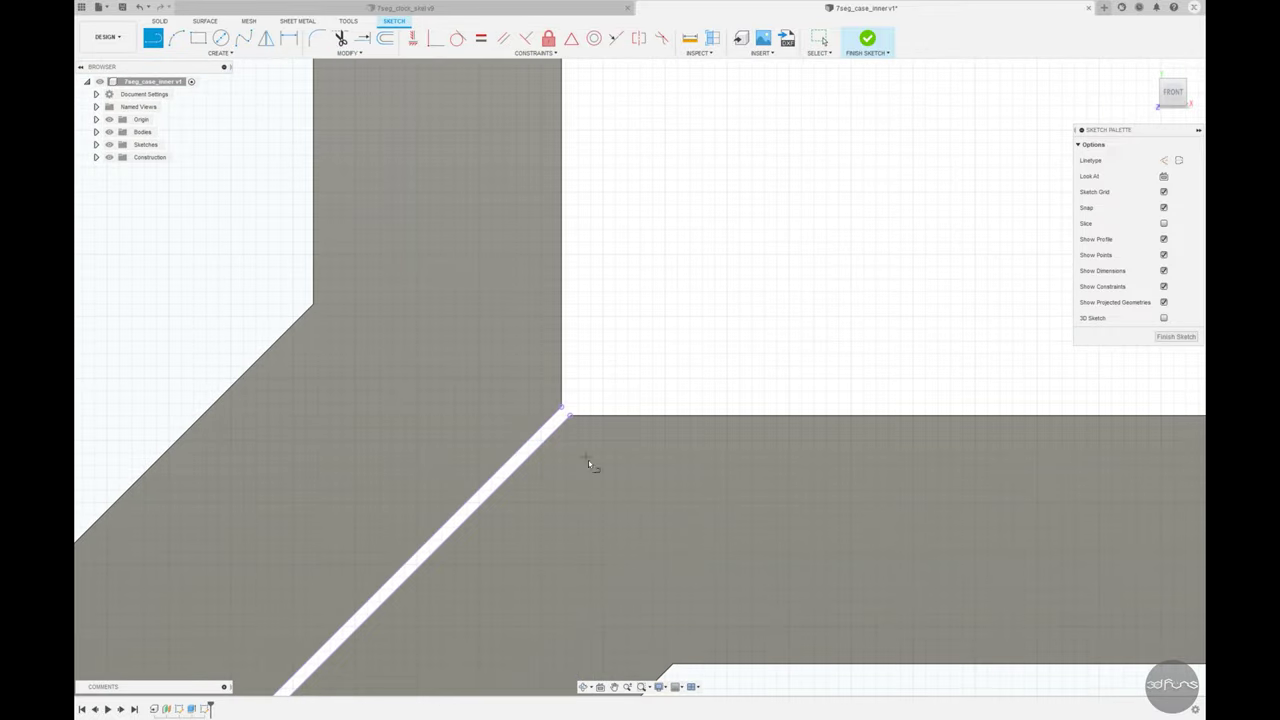
{"action": "left_click", "coordinate": [564, 410]}
{"action": "scroll", "coordinate": [760, 332], "scroll_direction": "down", "scroll_amount": 2}
{"action": "scroll", "coordinate": [563, 537], "scroll_direction": "up", "scroll_amount": 3}
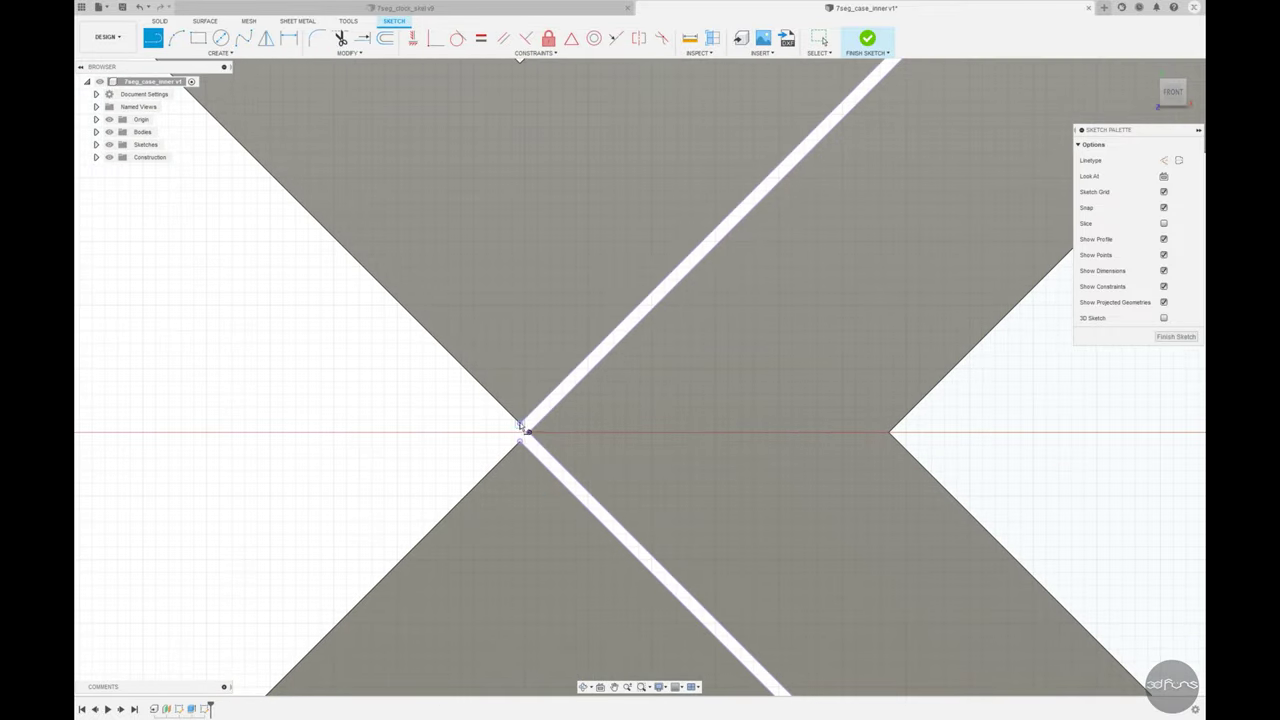
Step: Continue the lines through the central crossing and remaining junction corners, ending at the top corner
{"action": "left_click", "coordinate": [519, 436]}
{"action": "scroll", "coordinate": [529, 343], "scroll_direction": "down", "scroll_amount": 2}
{"action": "scroll", "coordinate": [666, 517], "scroll_direction": "up", "scroll_amount": 2}
{"action": "scroll", "coordinate": [655, 503], "scroll_direction": "up", "scroll_amount": 2}
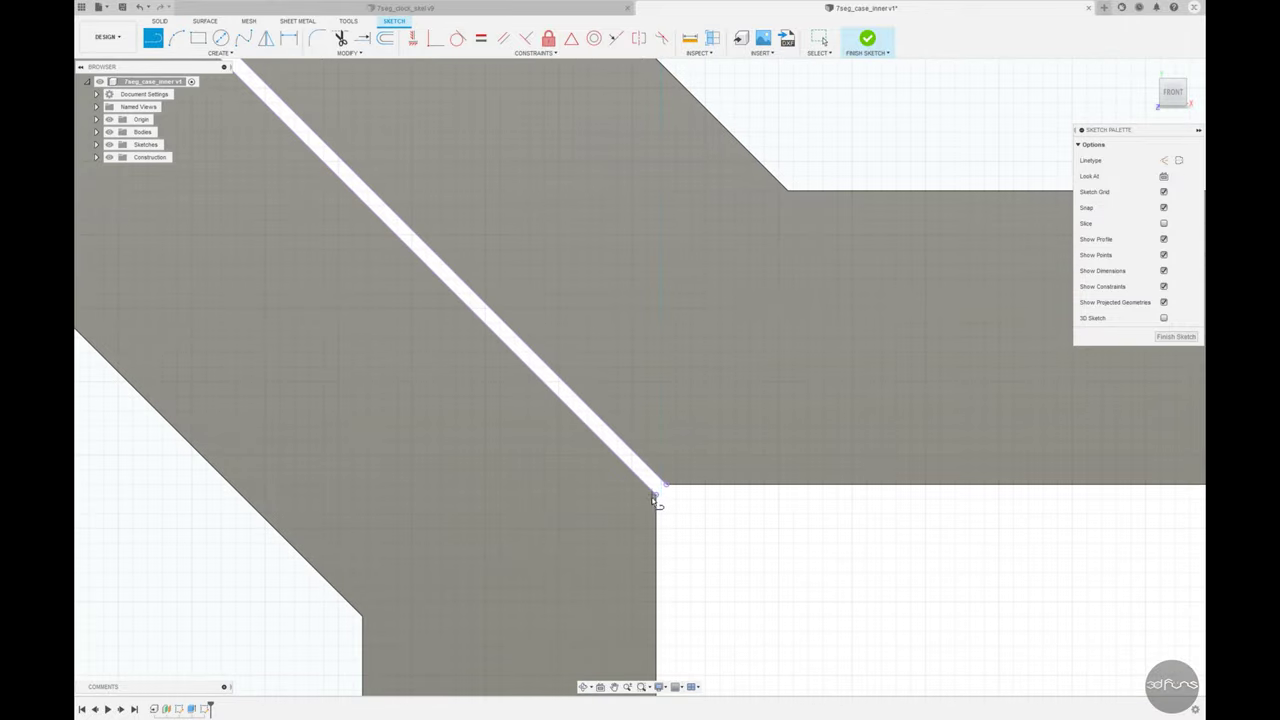
{"action": "left_click", "coordinate": [664, 487]}
{"action": "scroll", "coordinate": [529, 529], "scroll_direction": "down", "scroll_amount": 1}
{"action": "scroll", "coordinate": [691, 543], "scroll_direction": "down", "scroll_amount": 1}
{"action": "scroll", "coordinate": [923, 529], "scroll_direction": "up", "scroll_amount": 2}
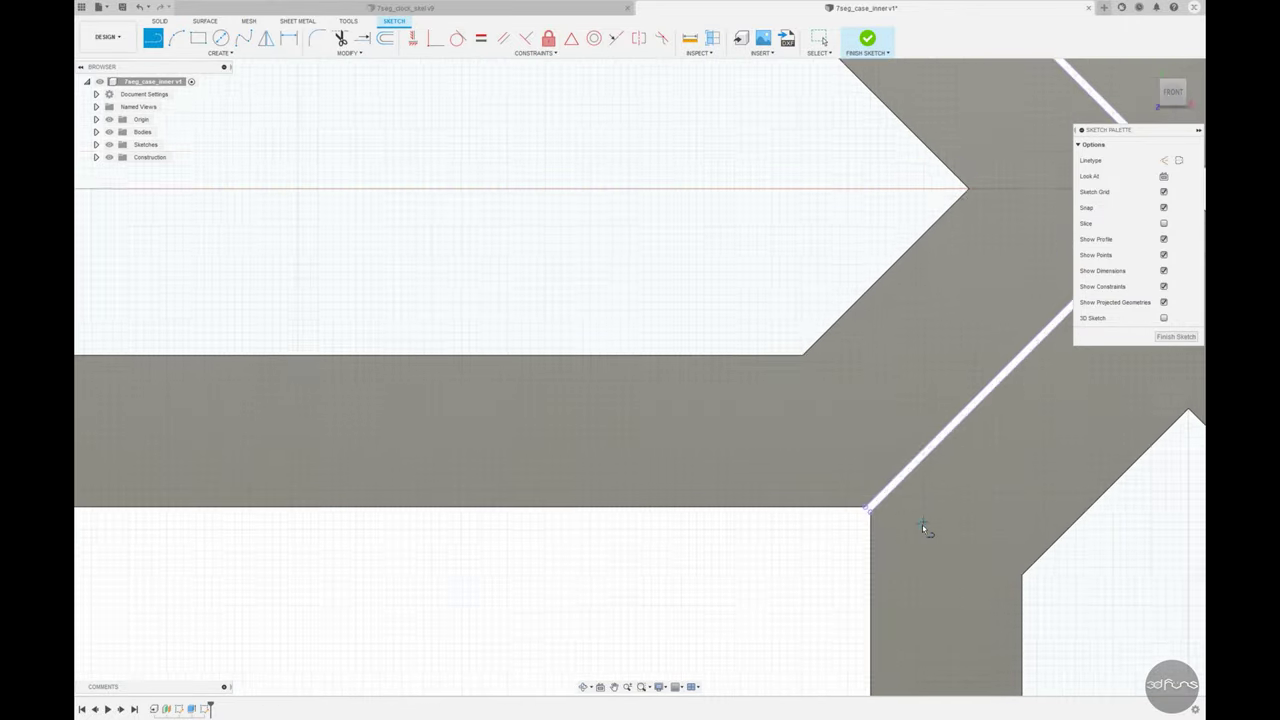
{"action": "scroll", "coordinate": [858, 512], "scroll_direction": "up", "scroll_amount": 1}
{"action": "left_click", "coordinate": [851, 504]}
{"action": "scroll", "coordinate": [851, 504], "scroll_direction": "down", "scroll_amount": 2}
{"action": "scroll", "coordinate": [921, 420], "scroll_direction": "up", "scroll_amount": 2}
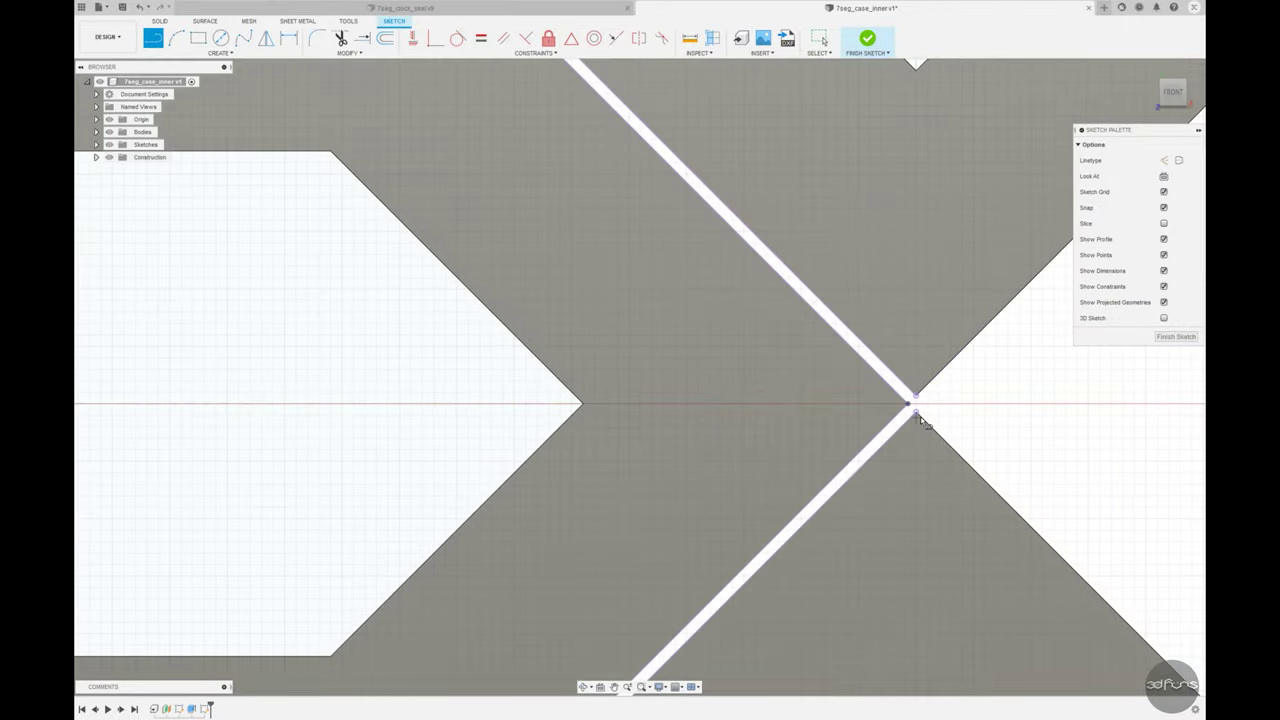
{"action": "left_click", "coordinate": [916, 400]}
{"action": "scroll", "coordinate": [940, 488], "scroll_direction": "down", "scroll_amount": 2}
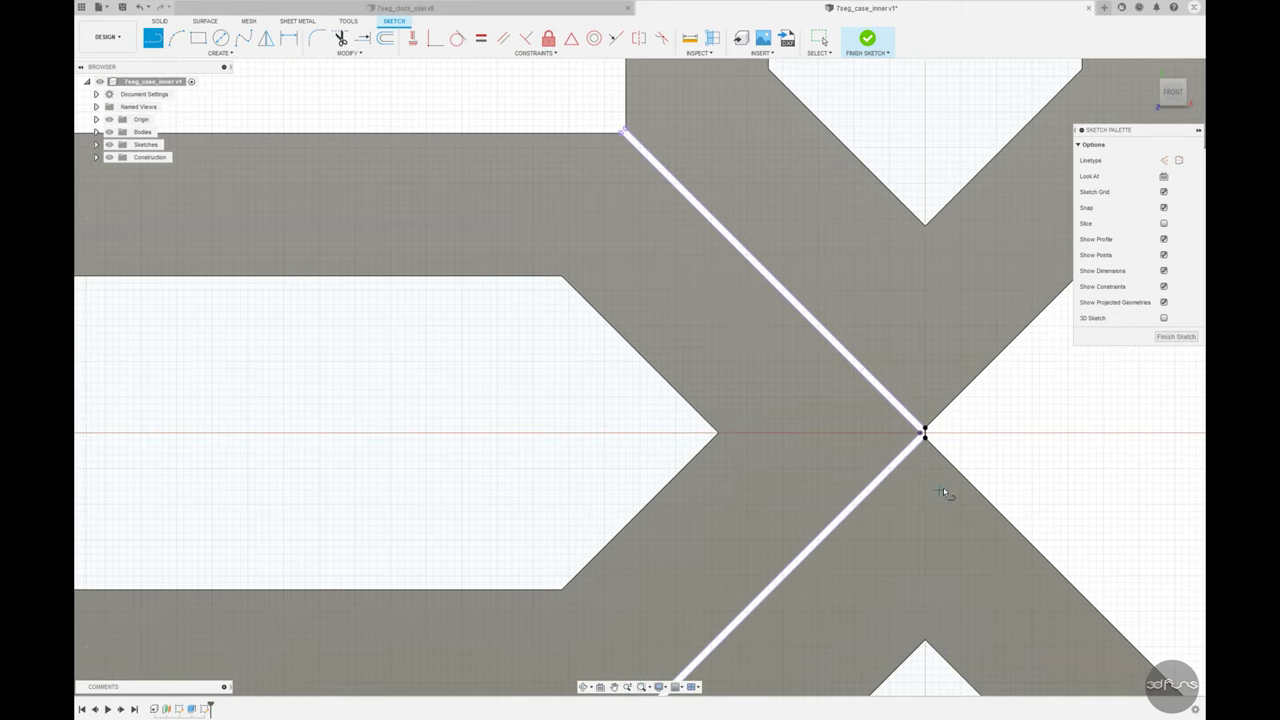
{"action": "left_click", "coordinate": [621, 133]}
{"action": "scroll", "coordinate": [700, 300], "scroll_direction": "down", "scroll_amount": 3}
{"action": "scroll", "coordinate": [838, 373], "scroll_direction": "down", "scroll_amount": 3}
{"action": "scroll", "coordinate": [861, 388], "scroll_direction": "down", "scroll_amount": 2}
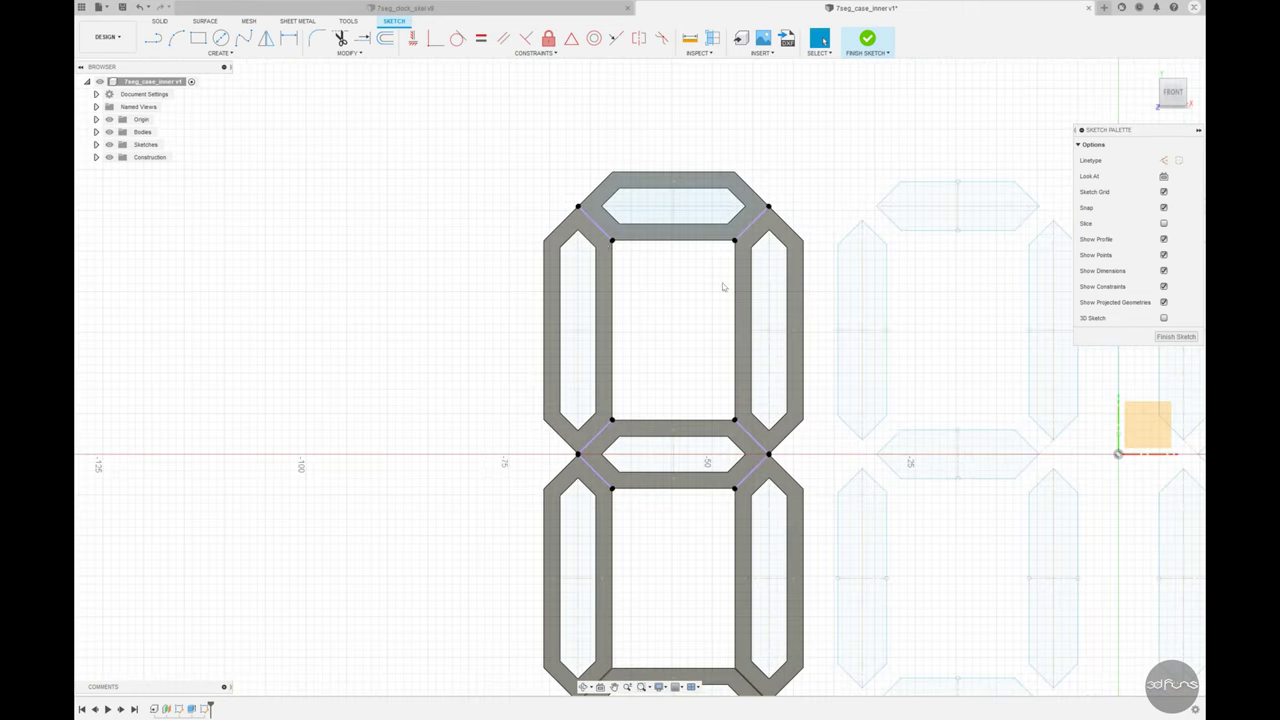
{"action": "scroll", "coordinate": [675, 305], "scroll_direction": "up", "scroll_amount": 1}
{"action": "scroll", "coordinate": [675, 305], "scroll_direction": "up", "scroll_amount": 3}
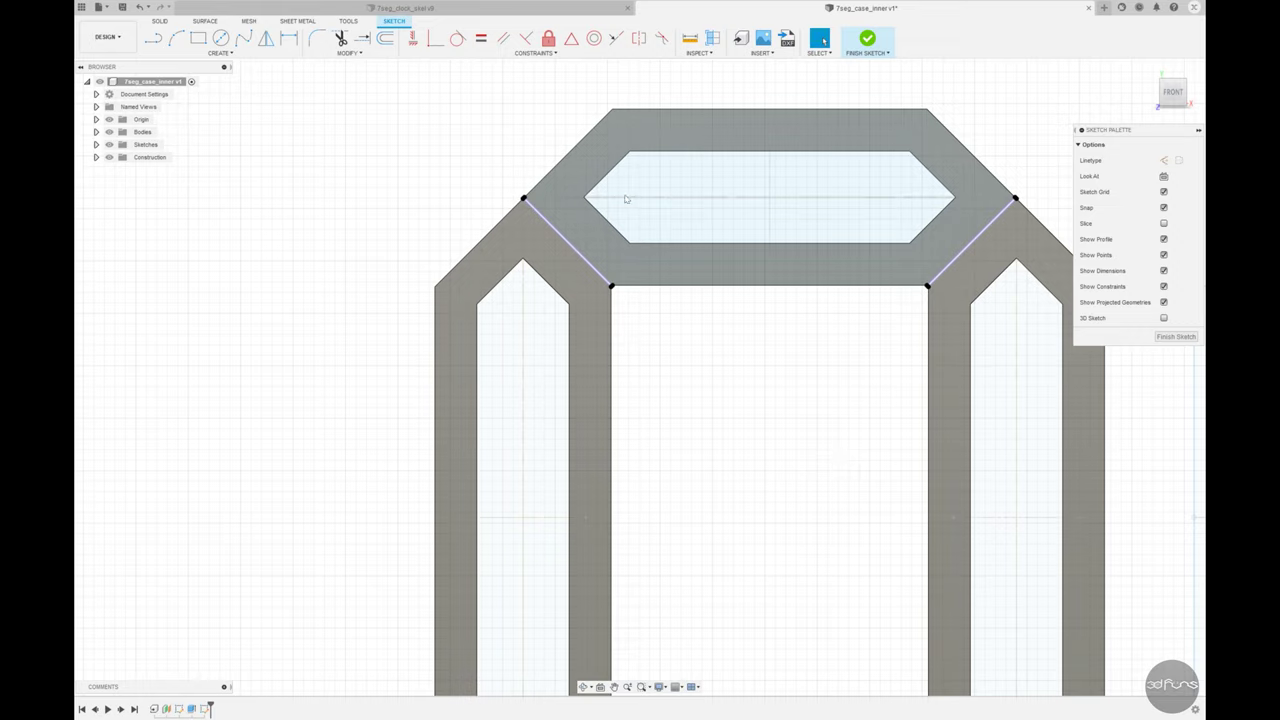
Step: Mirror the left-side diagonal joint lines across the central vertical axis
{"action": "left_click_drag", "start_coordinate": [490, 174], "coordinate": [630, 332]}
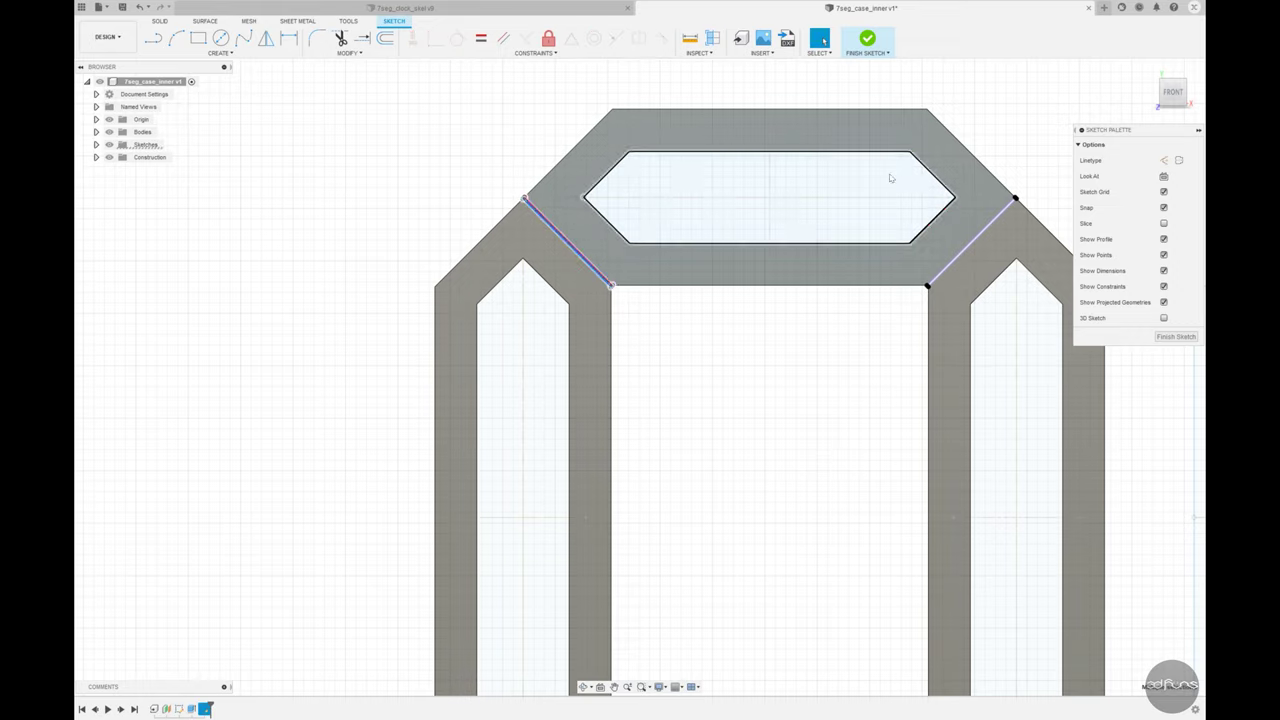
{"action": "left_click_drag", "start_coordinate": [1036, 160], "coordinate": [916, 312]}
{"action": "left_click_drag", "start_coordinate": [473, 160], "coordinate": [482, 174]}
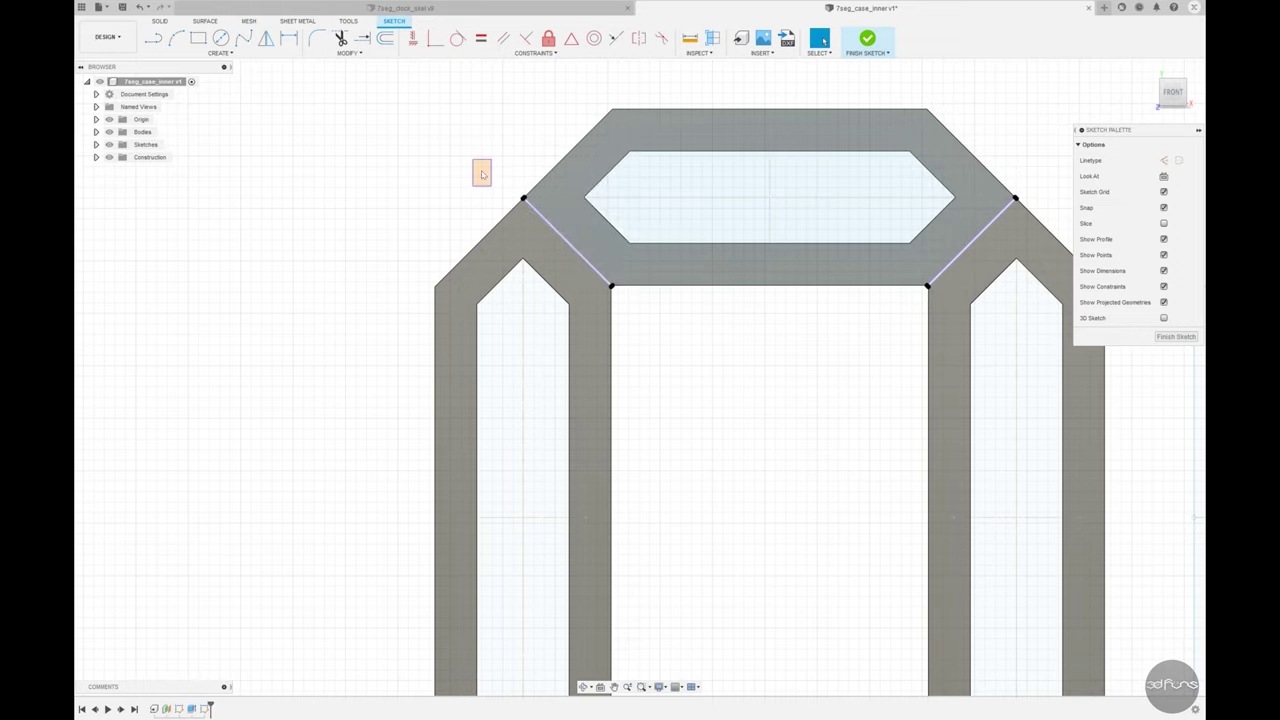
{"action": "scroll", "coordinate": [1008, 202], "scroll_direction": "up", "scroll_amount": 3}
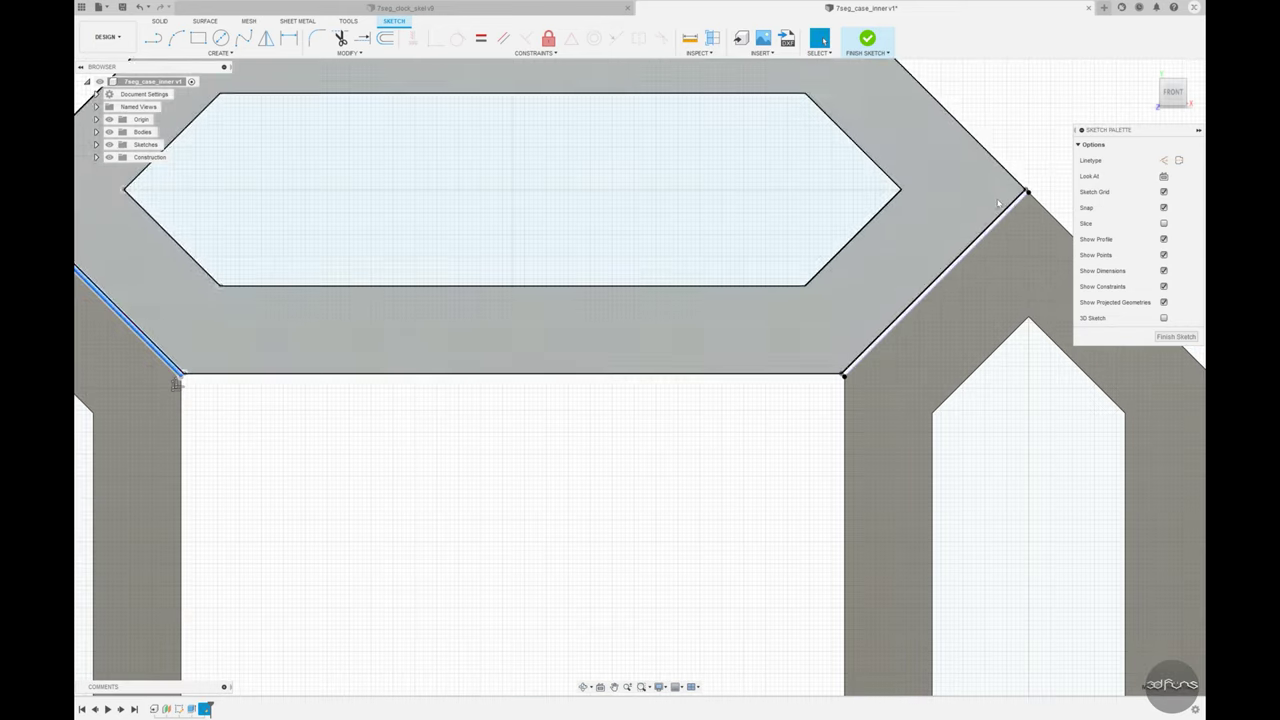
{"action": "left_click_drag", "start_coordinate": [1057, 157], "coordinate": [872, 386]}
{"action": "scroll", "coordinate": [689, 300], "scroll_direction": "down", "scroll_amount": 2}
{"action": "left_click_drag", "start_coordinate": [936, 186], "coordinate": [754, 420]}
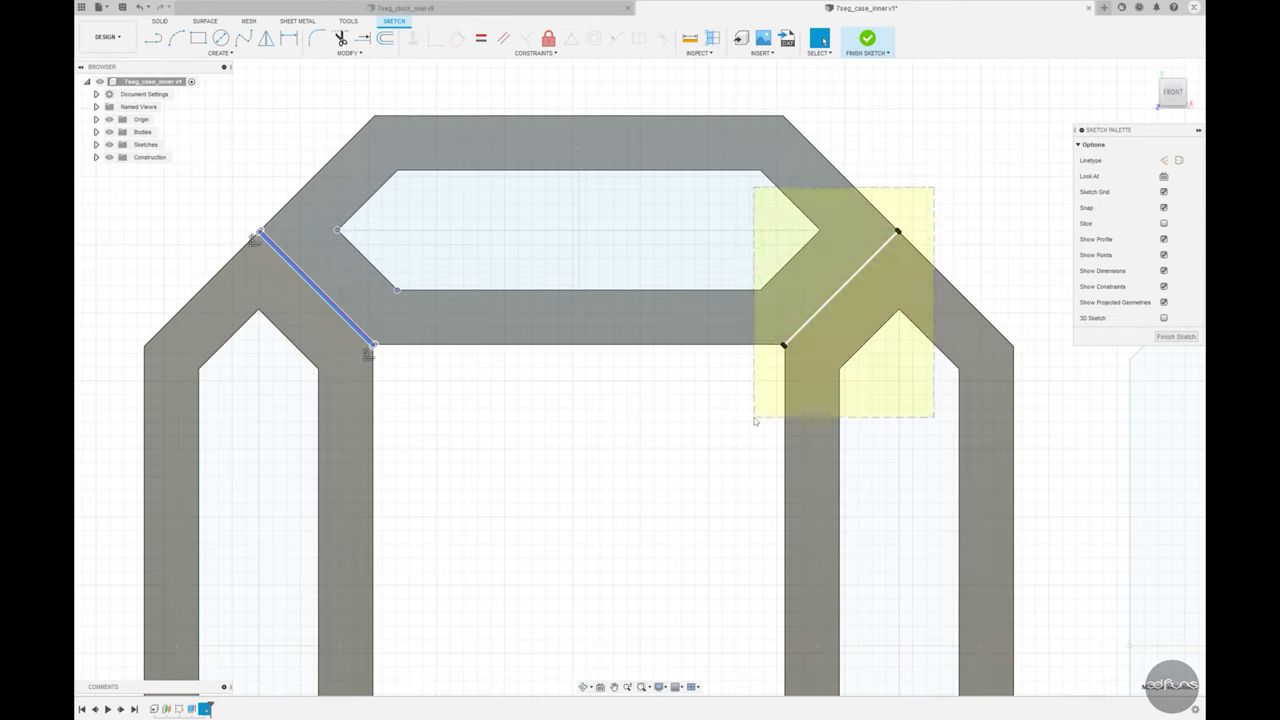
{"action": "scroll", "coordinate": [664, 417], "scroll_direction": "down", "scroll_amount": 2}
{"action": "left_click_drag", "start_coordinate": [309, 222], "coordinate": [455, 420]}
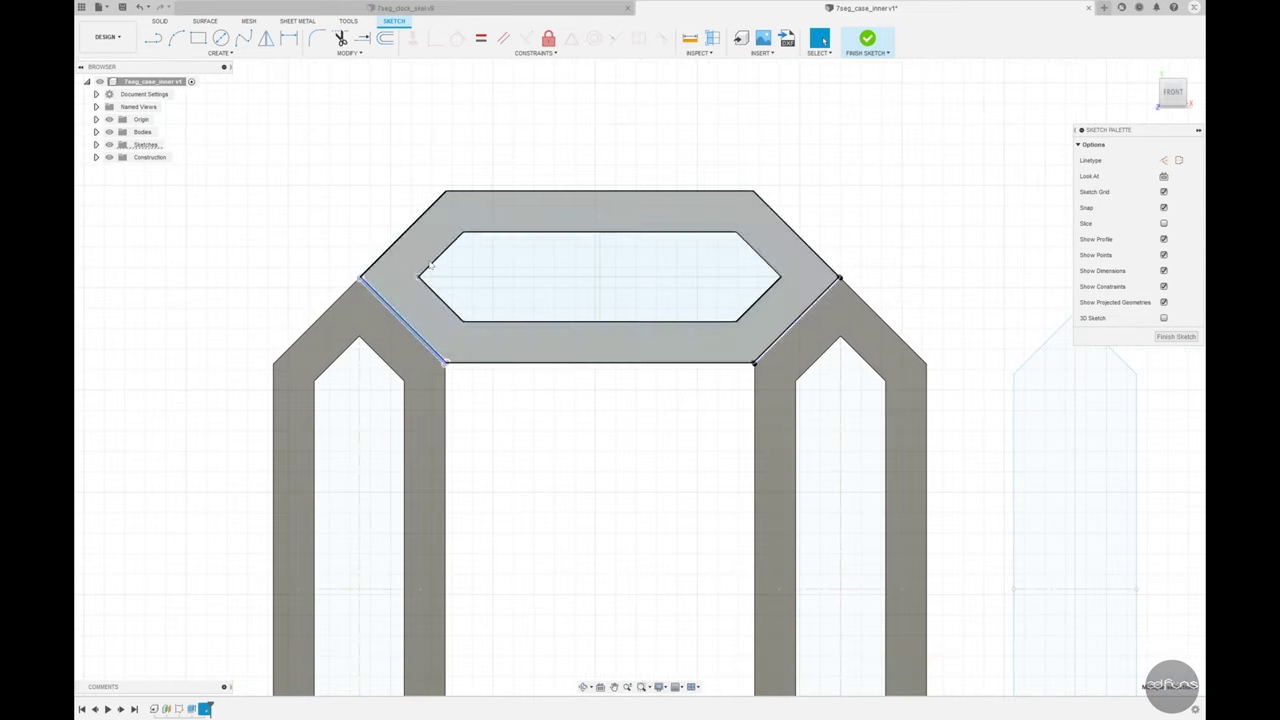
{"action": "left_click", "coordinate": [265, 38]}
{"action": "scroll", "coordinate": [747, 160], "scroll_direction": "down", "scroll_amount": 2}
{"action": "scroll", "coordinate": [770, 603], "scroll_direction": "down", "scroll_amount": 2}
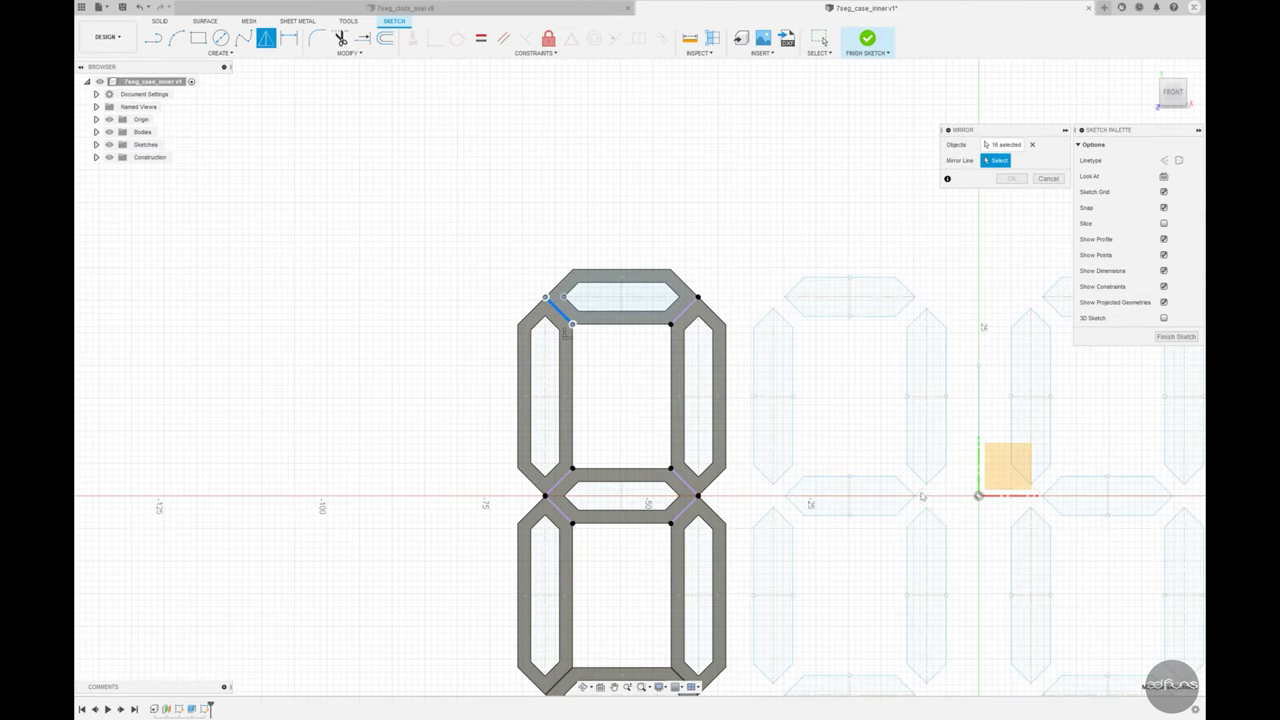
{"action": "middle_click_drag", "start_coordinate": [980, 495], "coordinate": [1007, 501], "text": "shift"}
{"action": "scroll", "coordinate": [840, 220], "scroll_direction": "down", "scroll_amount": 1}
{"action": "key", "text": "Return"}
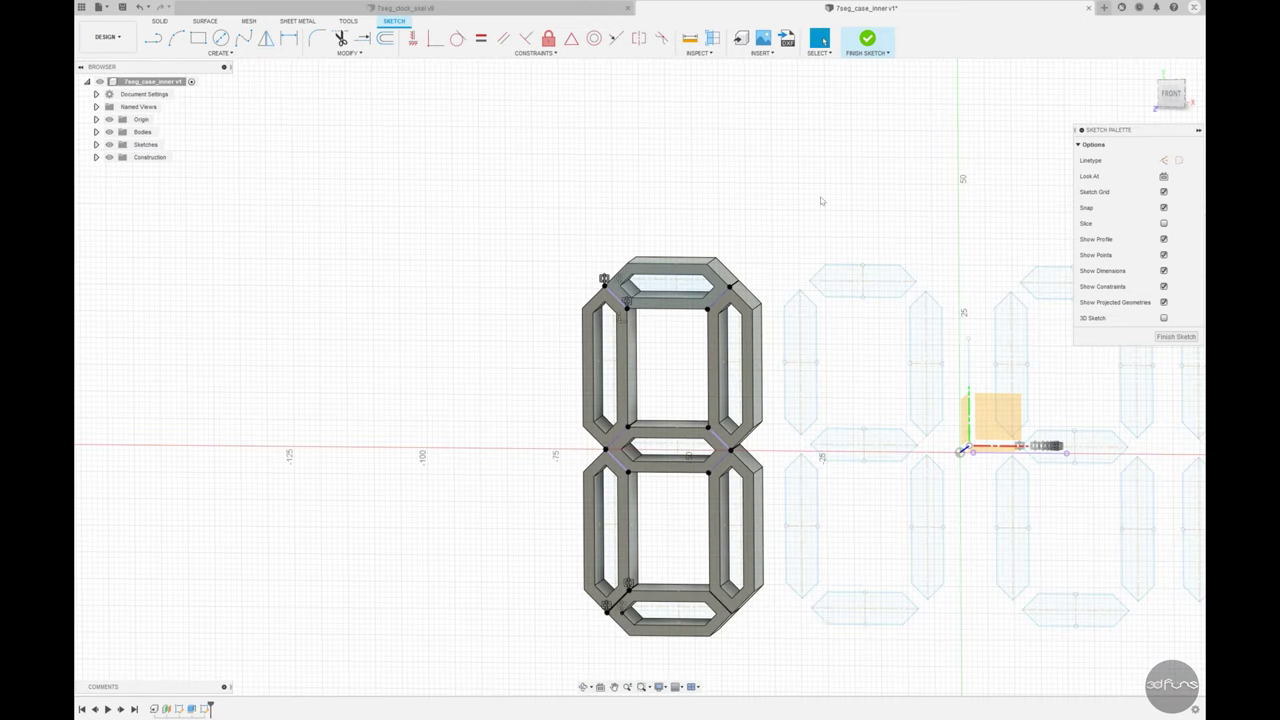
{"action": "scroll", "coordinate": [729, 394], "scroll_direction": "up", "scroll_amount": 2}
{"action": "scroll", "coordinate": [729, 394], "scroll_direction": "up", "scroll_amount": 2}
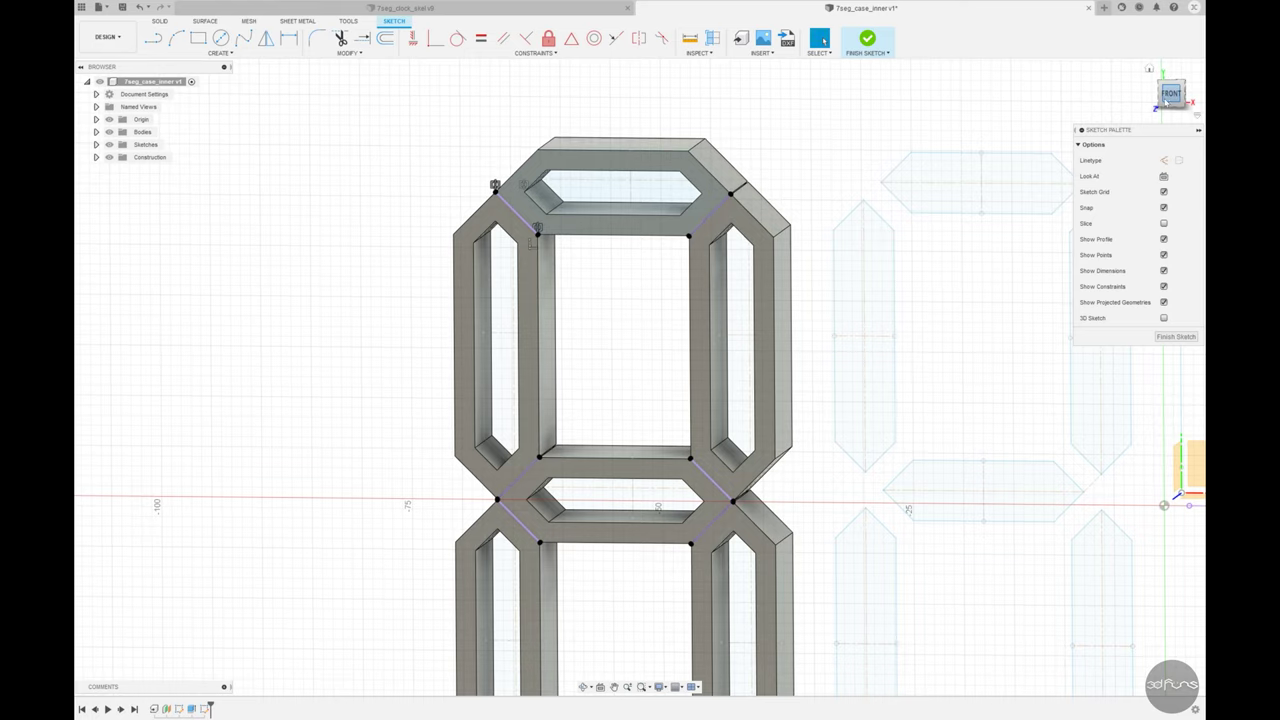
Step: From a front view, mirror the right-hand diagonal joint lines across the axis too
{"action": "left_click", "coordinate": [1170, 93]}
{"action": "scroll", "coordinate": [762, 167], "scroll_direction": "up", "scroll_amount": 2}
{"action": "scroll", "coordinate": [765, 132], "scroll_direction": "up", "scroll_amount": 2}
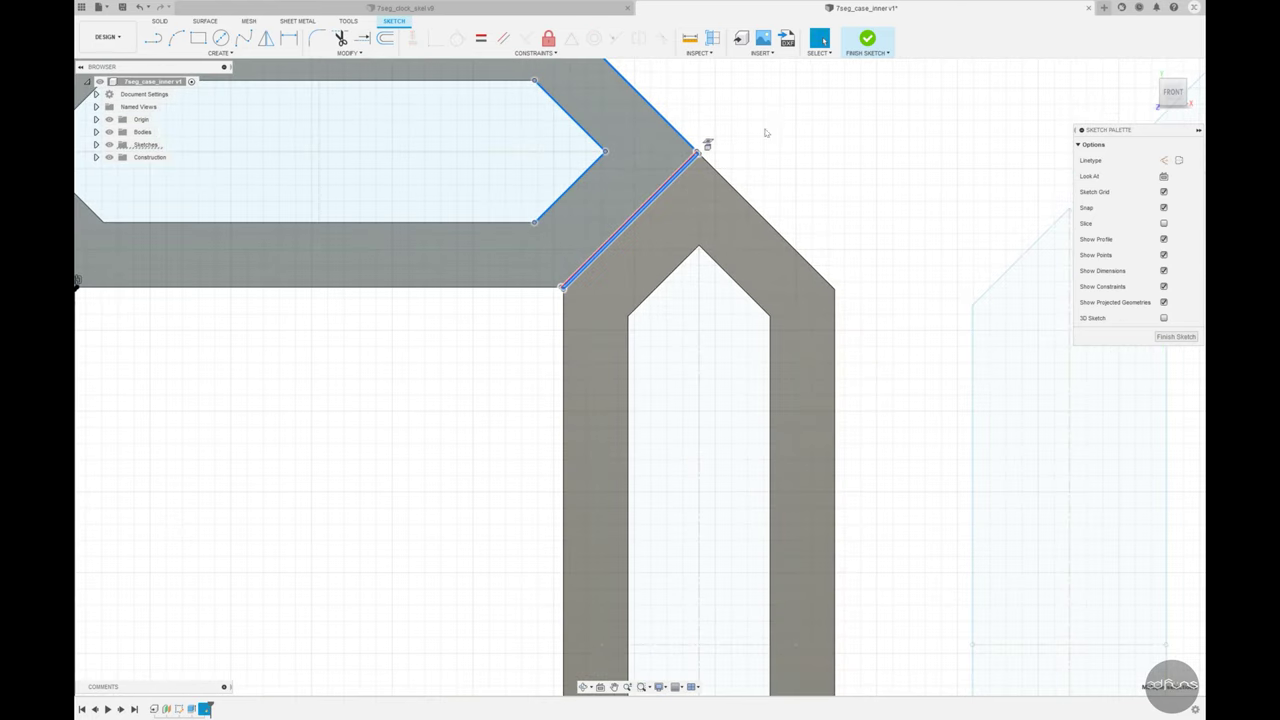
{"action": "scroll", "coordinate": [800, 150], "scroll_direction": "down", "scroll_amount": 2}
{"action": "left_click_drag", "start_coordinate": [814, 108], "coordinate": [591, 290]}
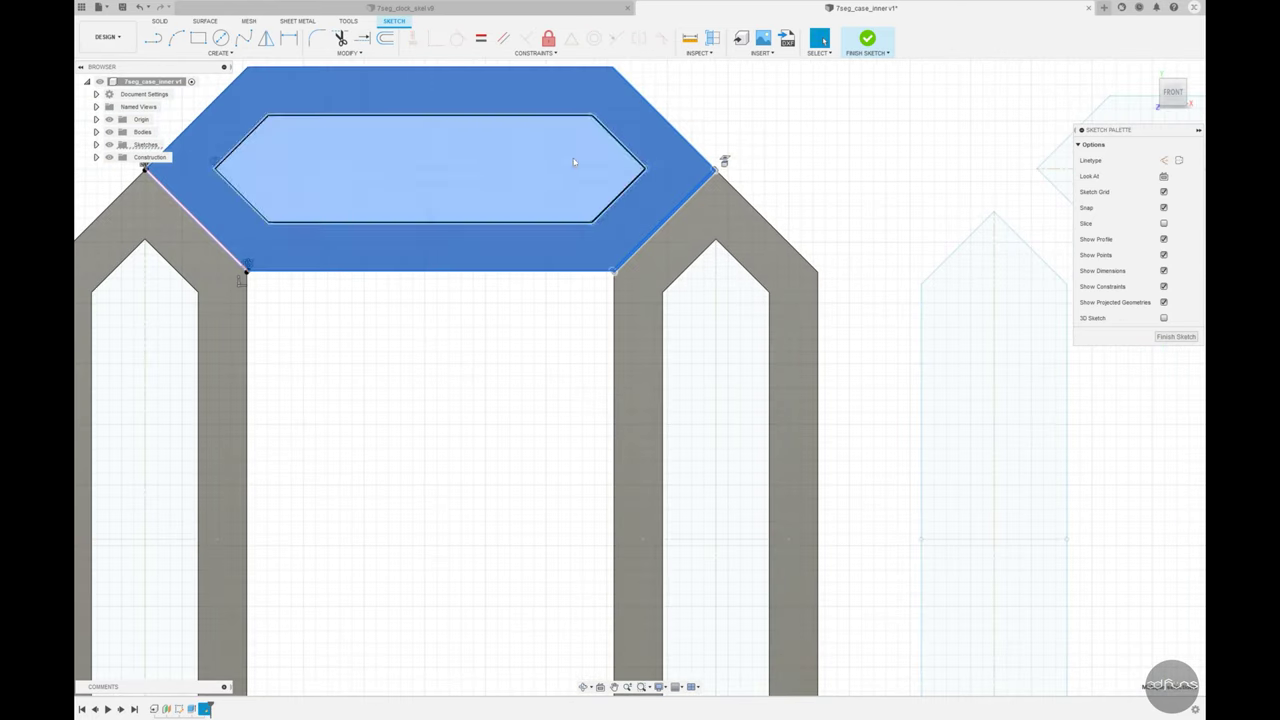
{"action": "scroll", "coordinate": [661, 128], "scroll_direction": "down", "scroll_amount": 1}
{"action": "key", "text": "Escape"}
{"action": "scroll", "coordinate": [593, 235], "scroll_direction": "up", "scroll_amount": 2}
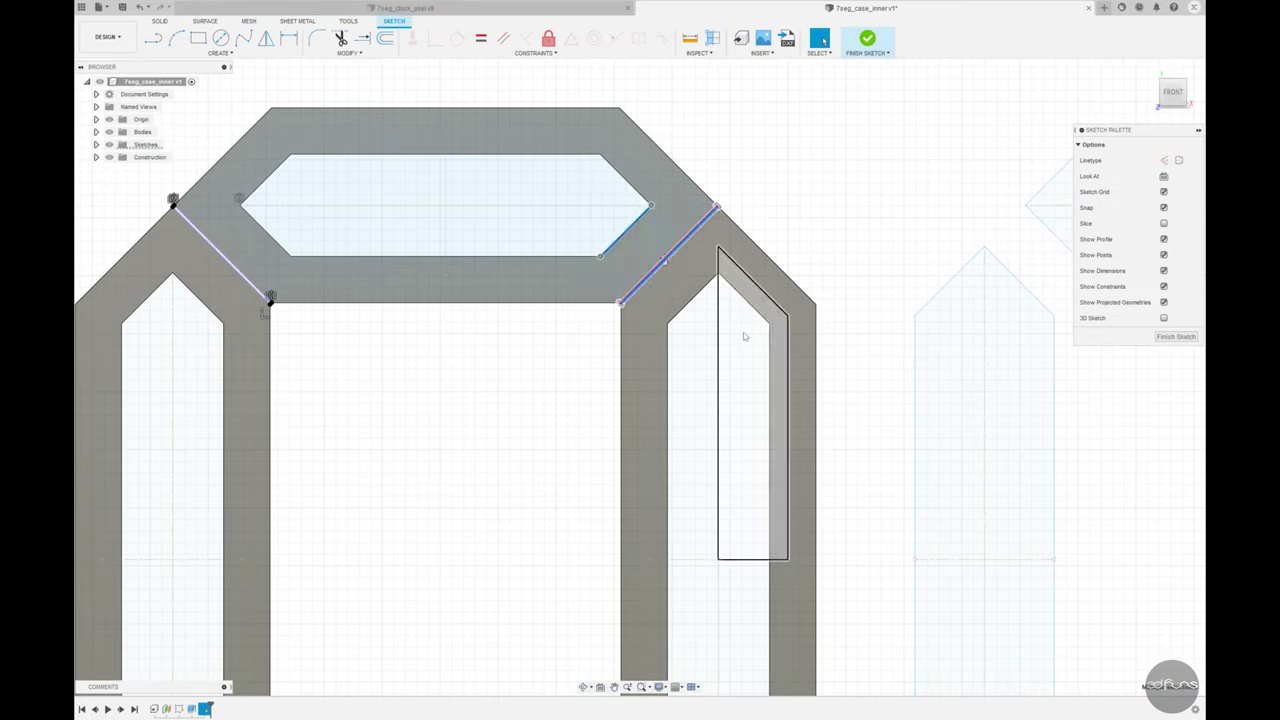
{"action": "left_click_drag", "start_coordinate": [604, 199], "coordinate": [746, 334]}
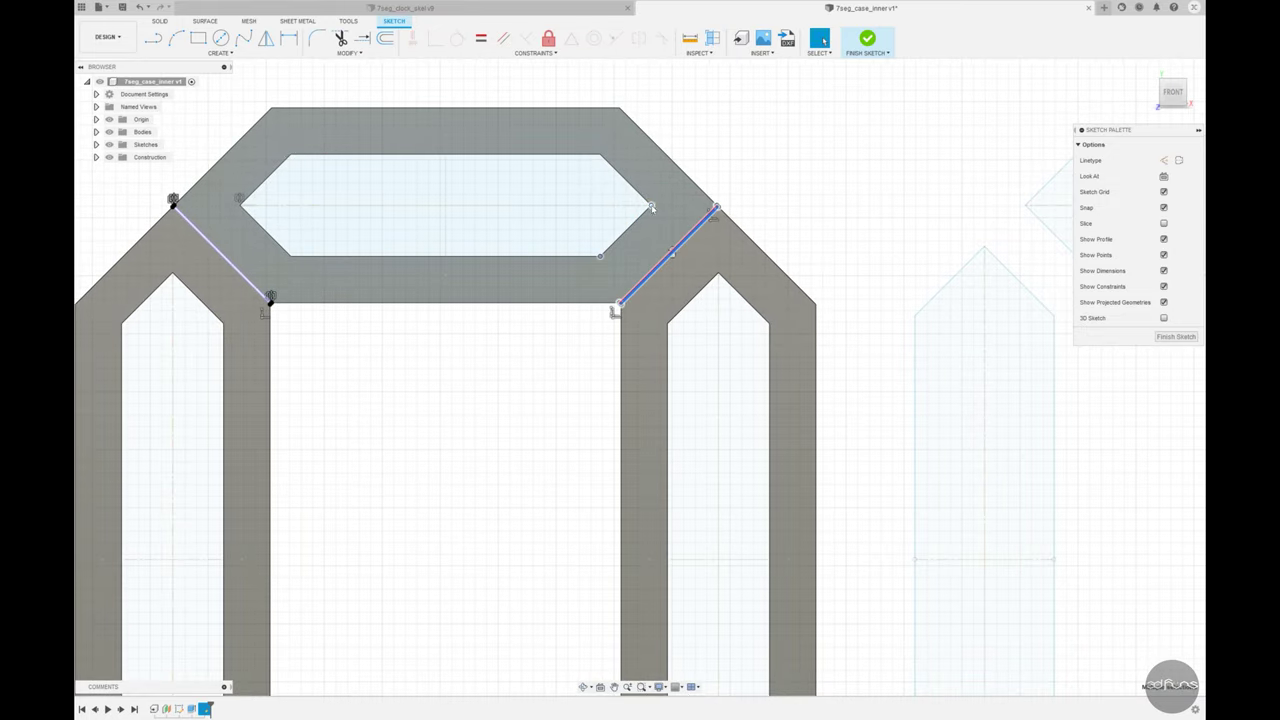
{"action": "left_click", "coordinate": [266, 38]}
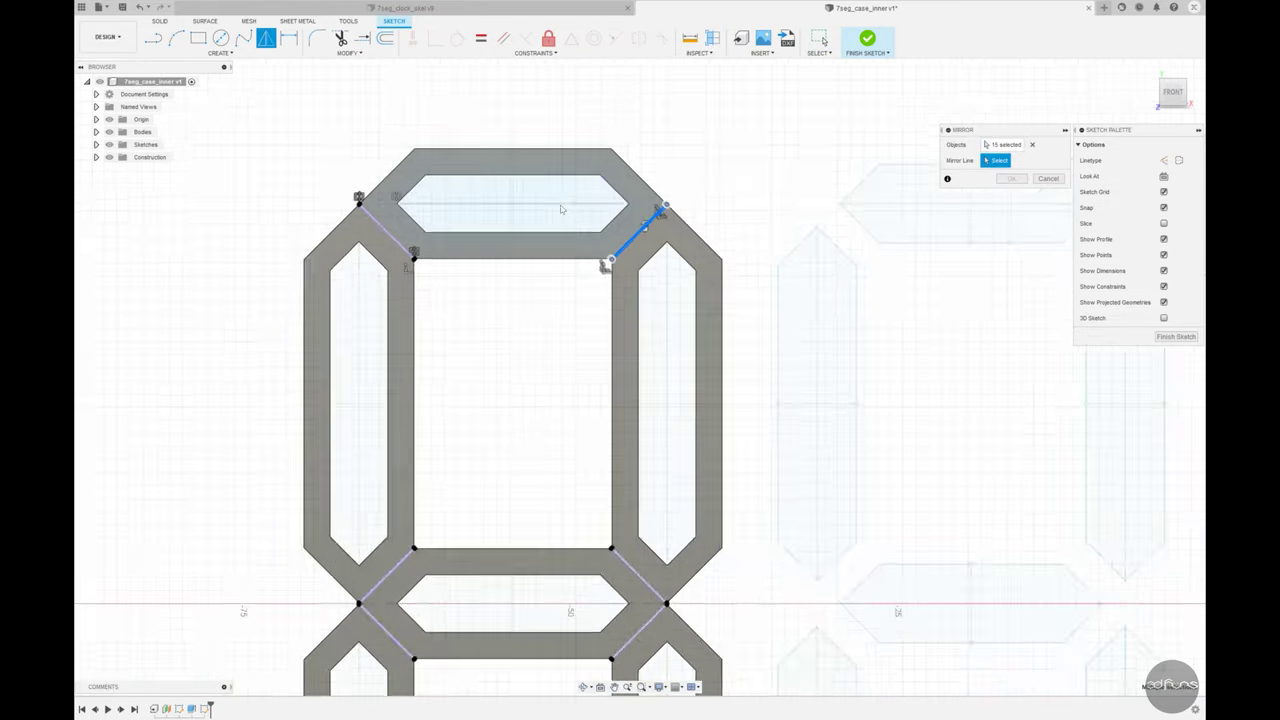
{"action": "scroll", "coordinate": [600, 210], "scroll_direction": "down", "scroll_amount": 3}
{"action": "scroll", "coordinate": [600, 210], "scroll_direction": "down", "scroll_amount": 3}
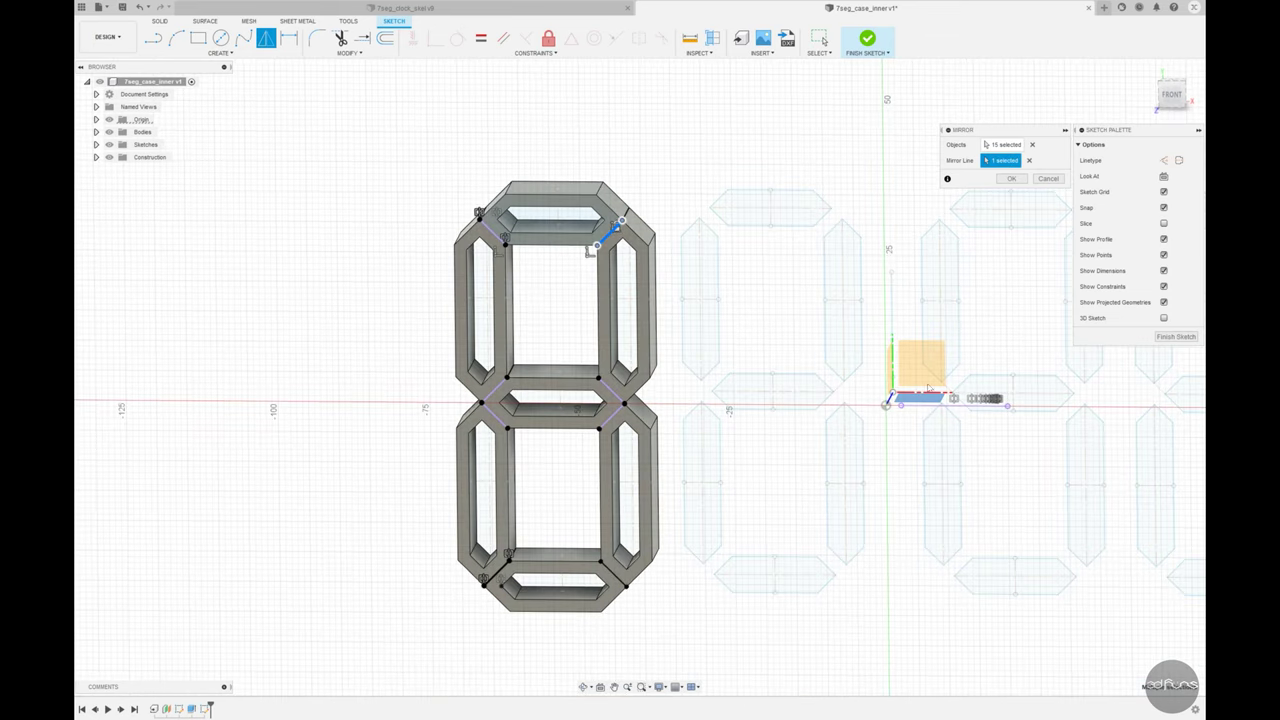
{"action": "left_click", "coordinate": [1008, 179]}
{"action": "middle_click_drag", "start_coordinate": [580, 128], "coordinate": [700, 506], "text": "shift"}
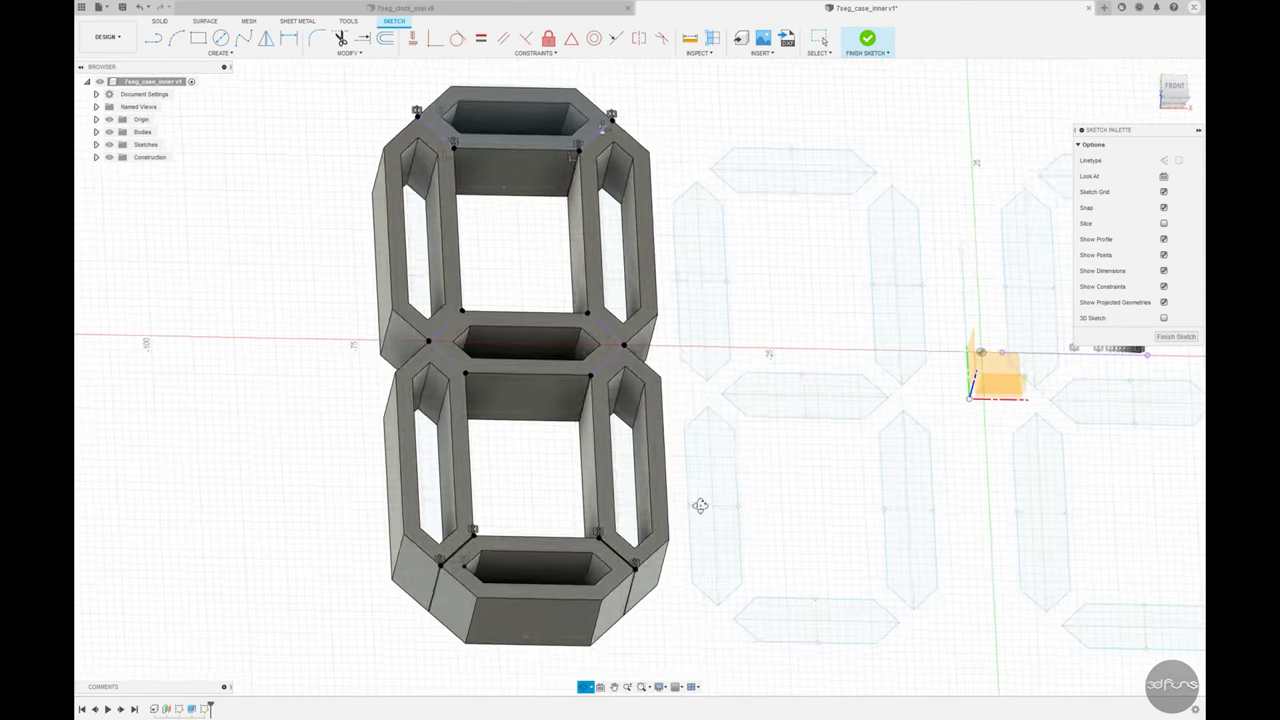
Step: Finish the sketch and select the diagonal joint profiles for an extrusion
{"action": "left_click", "coordinate": [867, 38]}
{"action": "left_click", "coordinate": [175, 38]}
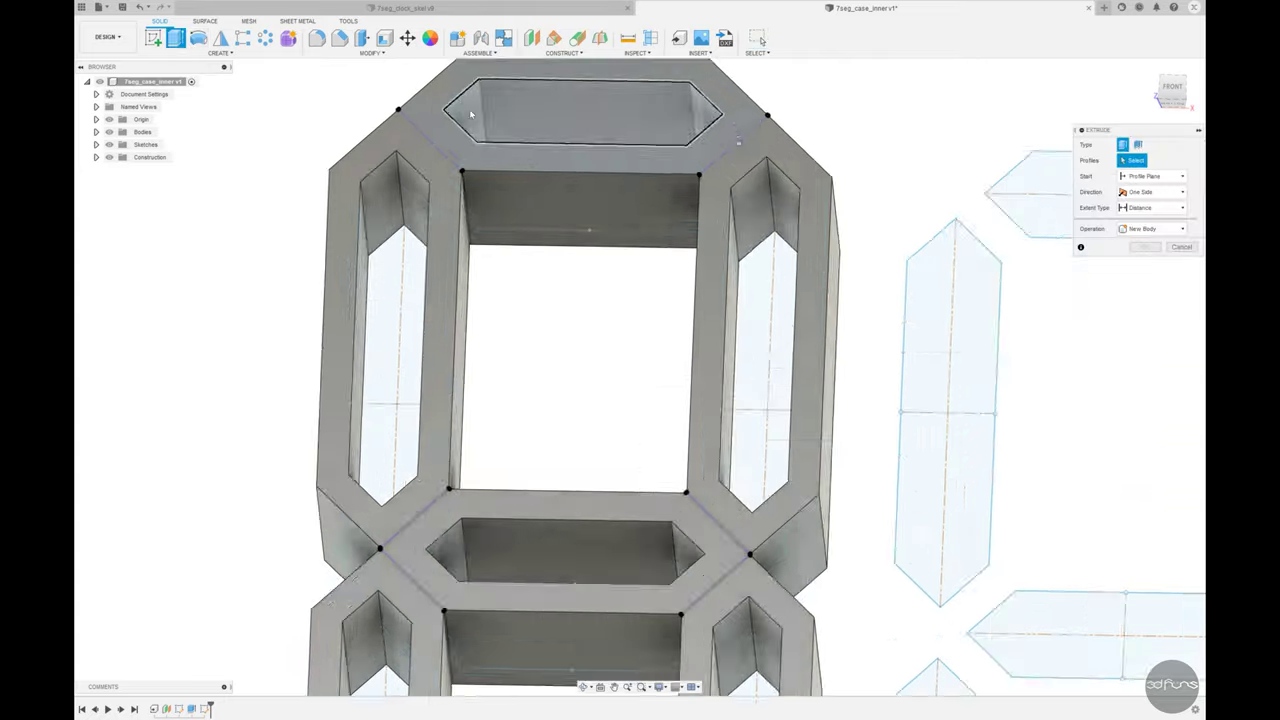
{"action": "scroll", "coordinate": [469, 109], "scroll_direction": "up", "scroll_amount": 5}
{"action": "left_click", "coordinate": [413, 145]}
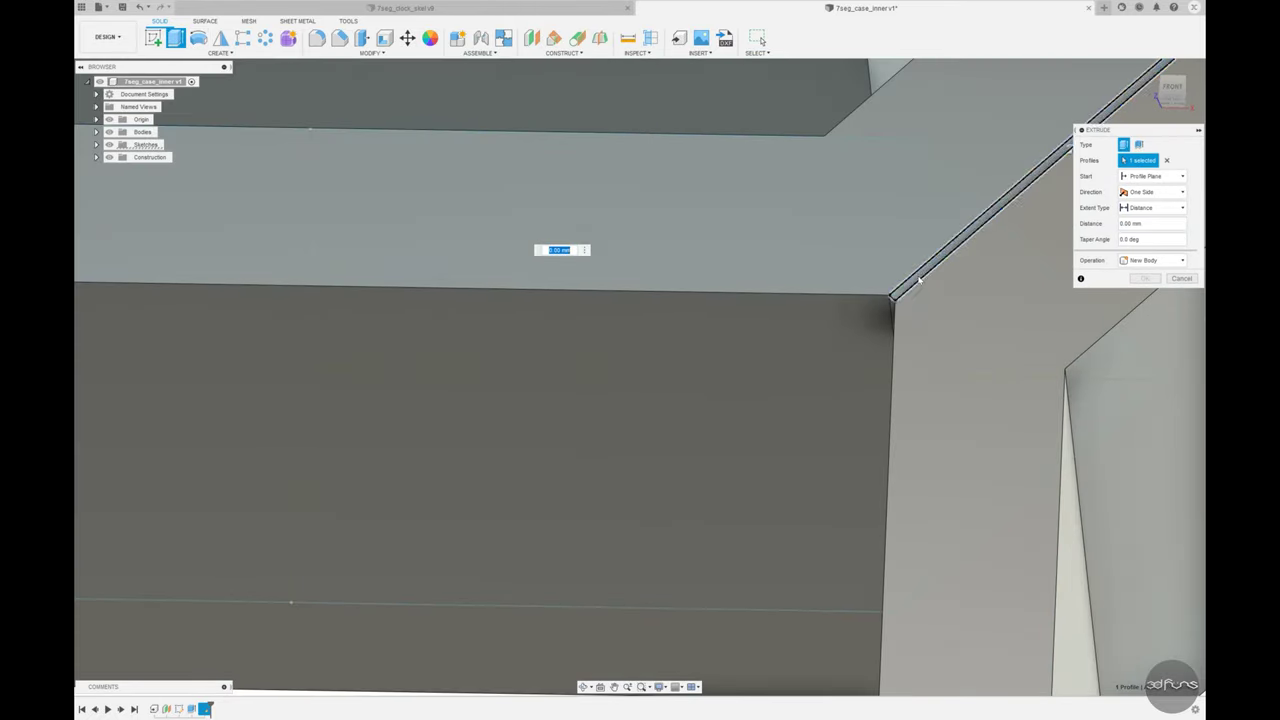
{"action": "scroll", "coordinate": [700, 300], "scroll_direction": "down", "scroll_amount": 5}
{"action": "left_click", "coordinate": [628, 486]}
{"action": "scroll", "coordinate": [628, 486], "scroll_direction": "up", "scroll_amount": 5}
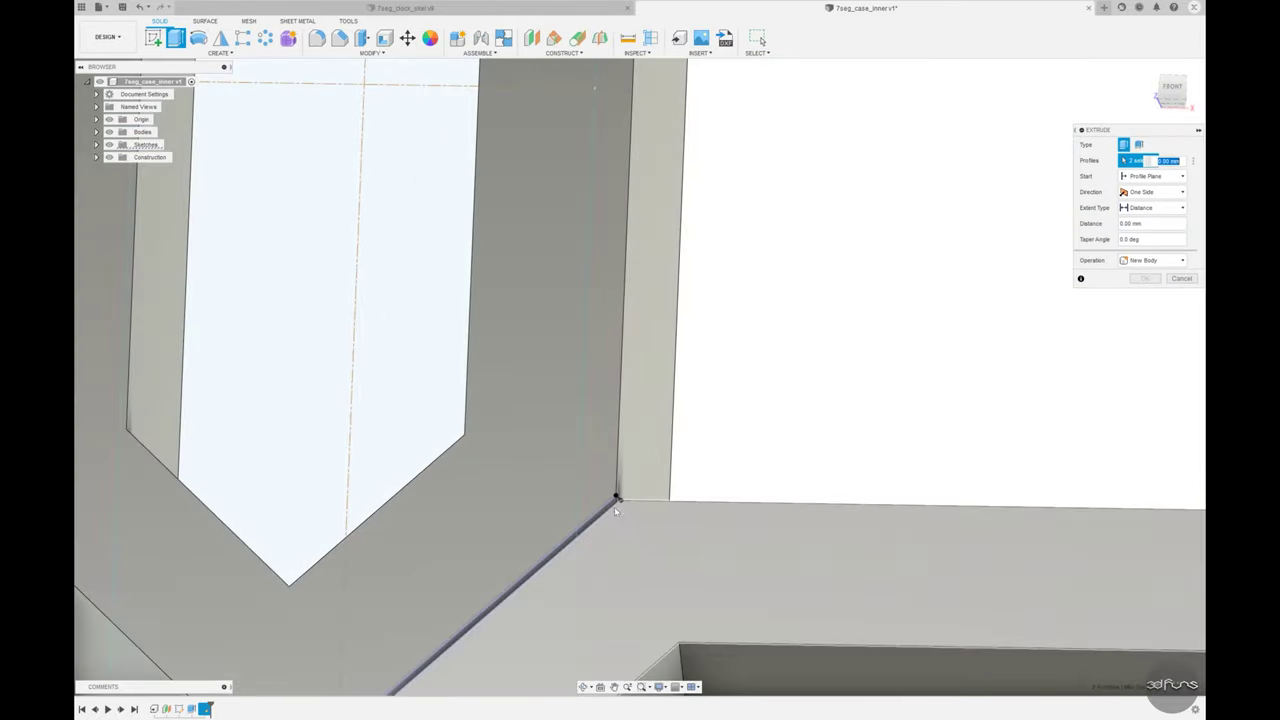
{"action": "scroll", "coordinate": [620, 500], "scroll_direction": "down", "scroll_amount": 5}
{"action": "scroll", "coordinate": [855, 485], "scroll_direction": "up", "scroll_amount": 5}
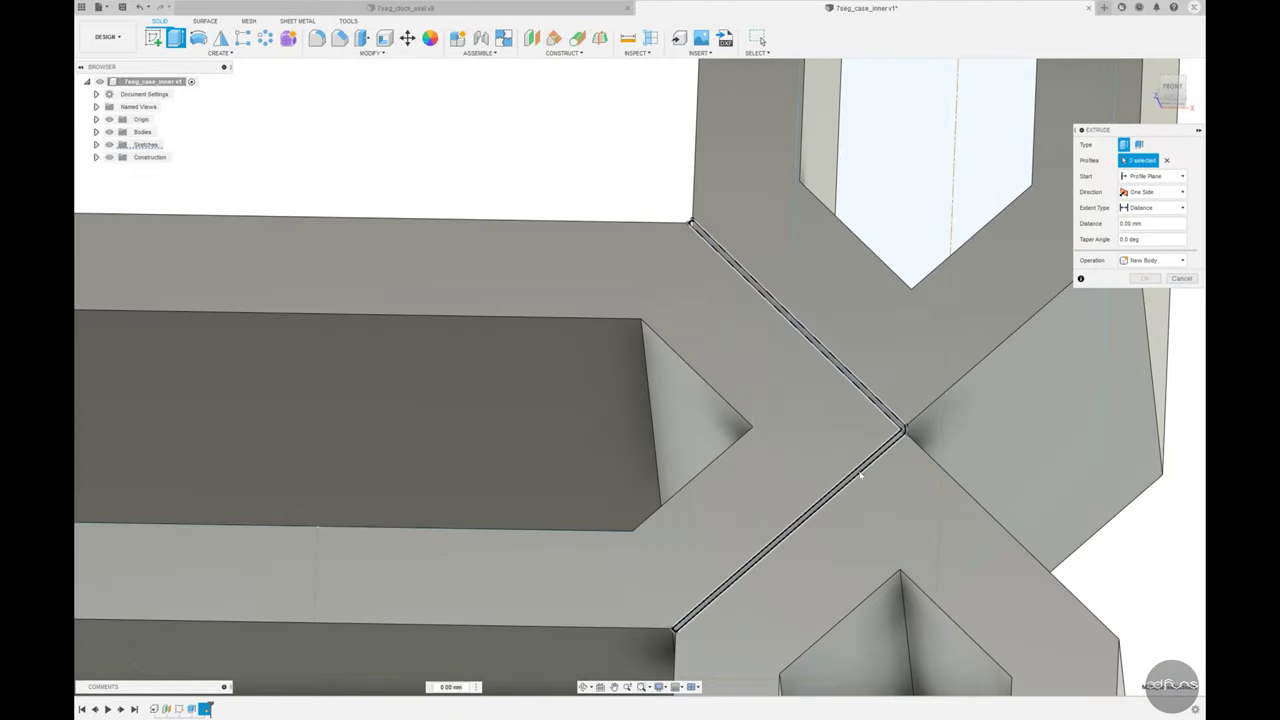
{"action": "scroll", "coordinate": [855, 485], "scroll_direction": "down", "scroll_amount": 5}
{"action": "scroll", "coordinate": [565, 535], "scroll_direction": "up", "scroll_amount": 5}
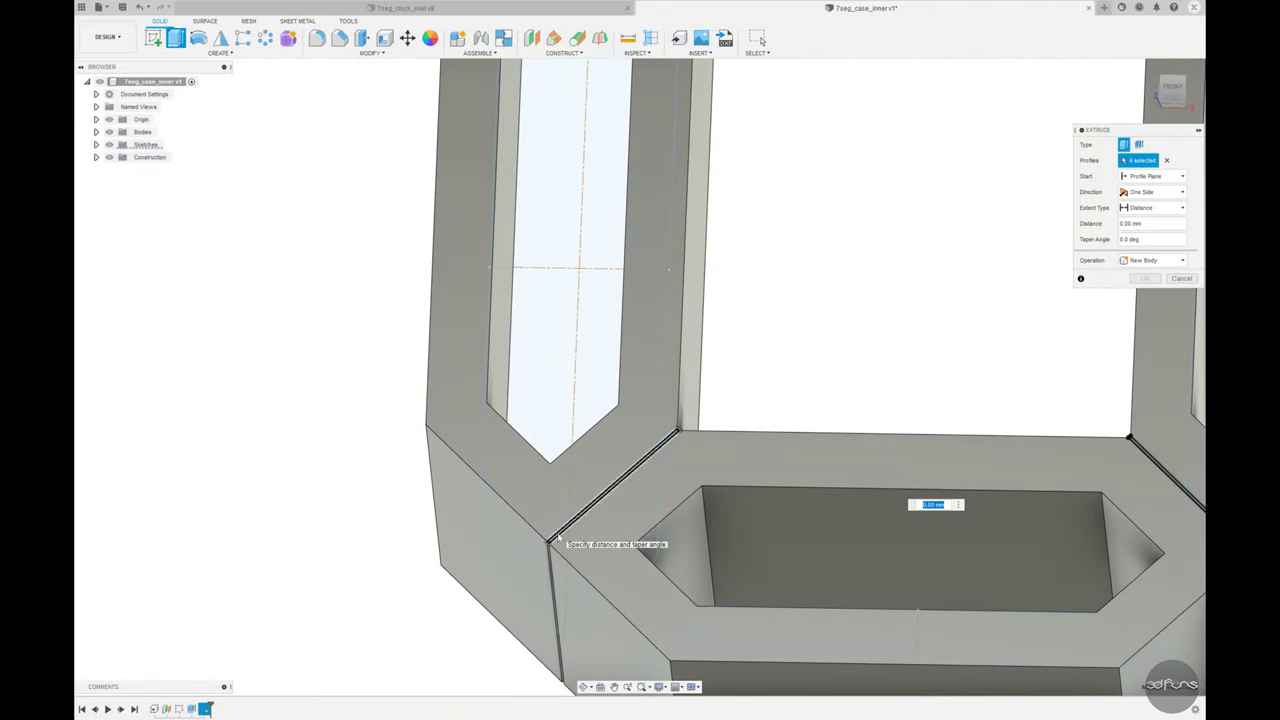
{"action": "left_click", "coordinate": [562, 536]}
{"action": "scroll", "coordinate": [560, 397], "scroll_direction": "down", "scroll_amount": 3}
{"action": "scroll", "coordinate": [560, 397], "scroll_direction": "down", "scroll_amount": 2}
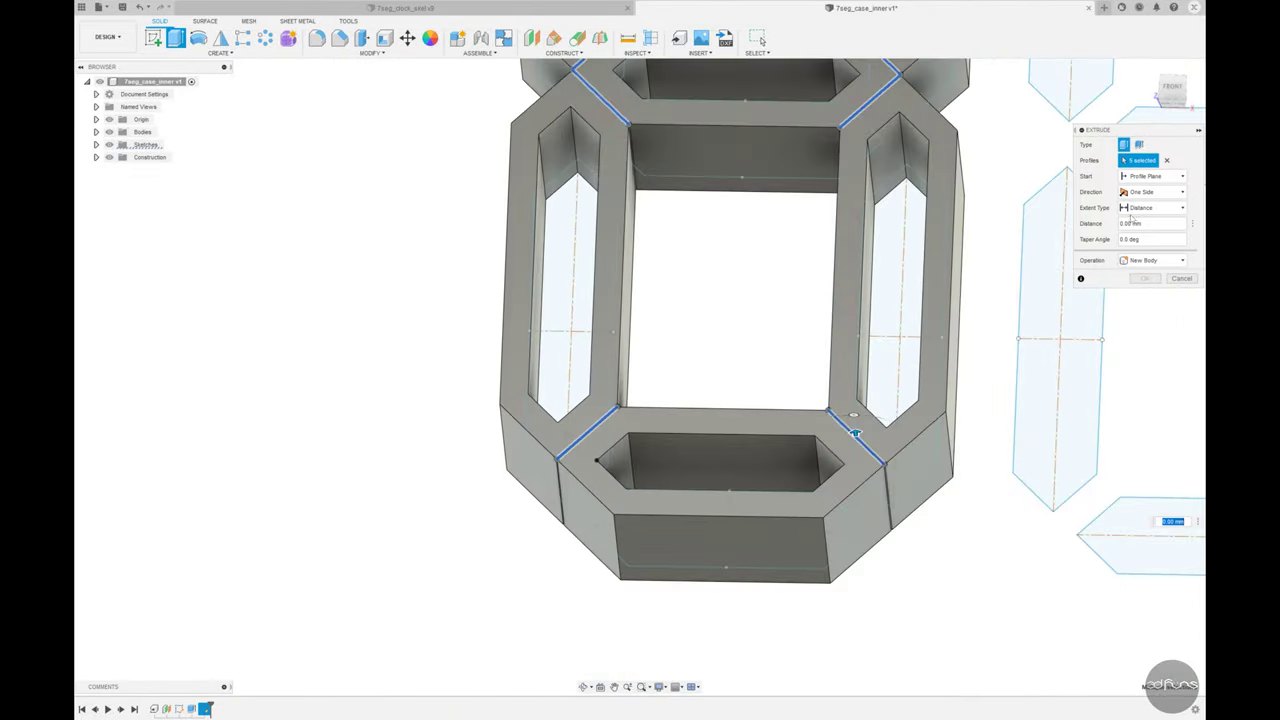
Step: Extrude the joint profiles up to the case's top face, joined to the 8-shaped body
{"action": "left_click", "coordinate": [1135, 234]}
{"action": "scroll", "coordinate": [900, 350], "scroll_direction": "down", "scroll_amount": 5}
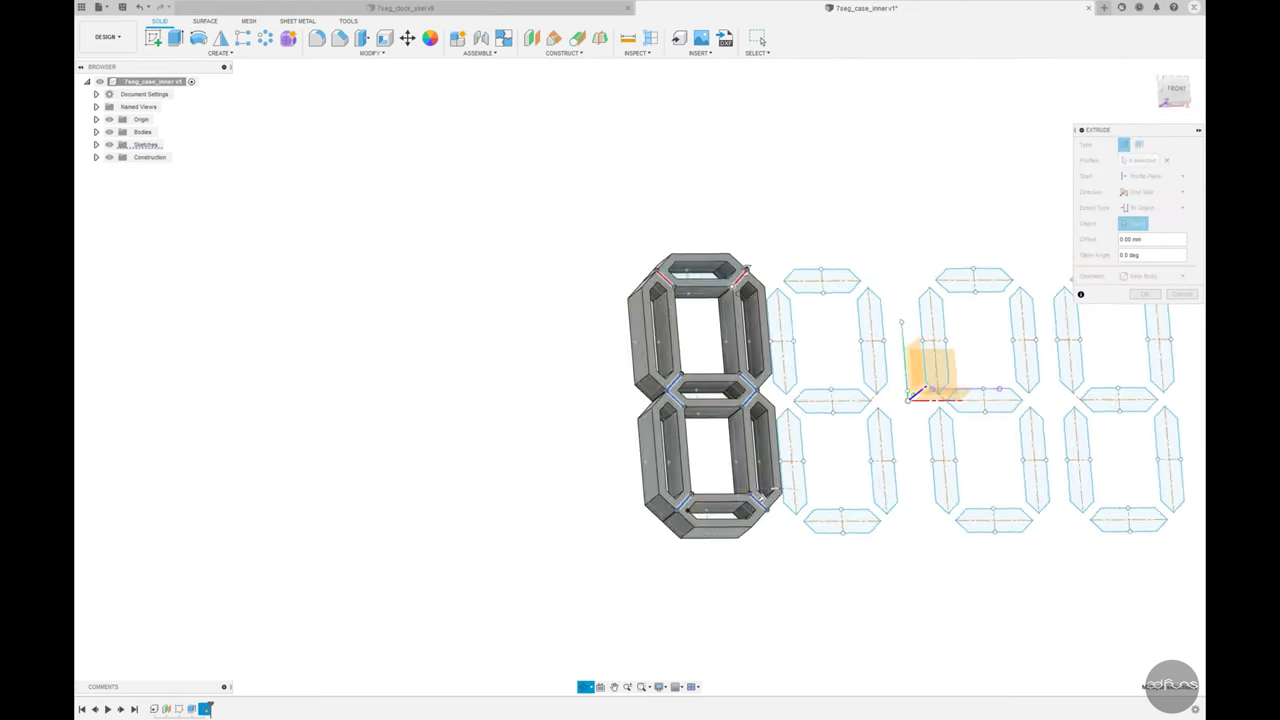
{"action": "middle_click_drag", "start_coordinate": [900, 300], "coordinate": [988, 244], "text": "shift"}
{"action": "scroll", "coordinate": [988, 244], "scroll_direction": "up", "scroll_amount": 3}
{"action": "left_click", "coordinate": [985, 250]}
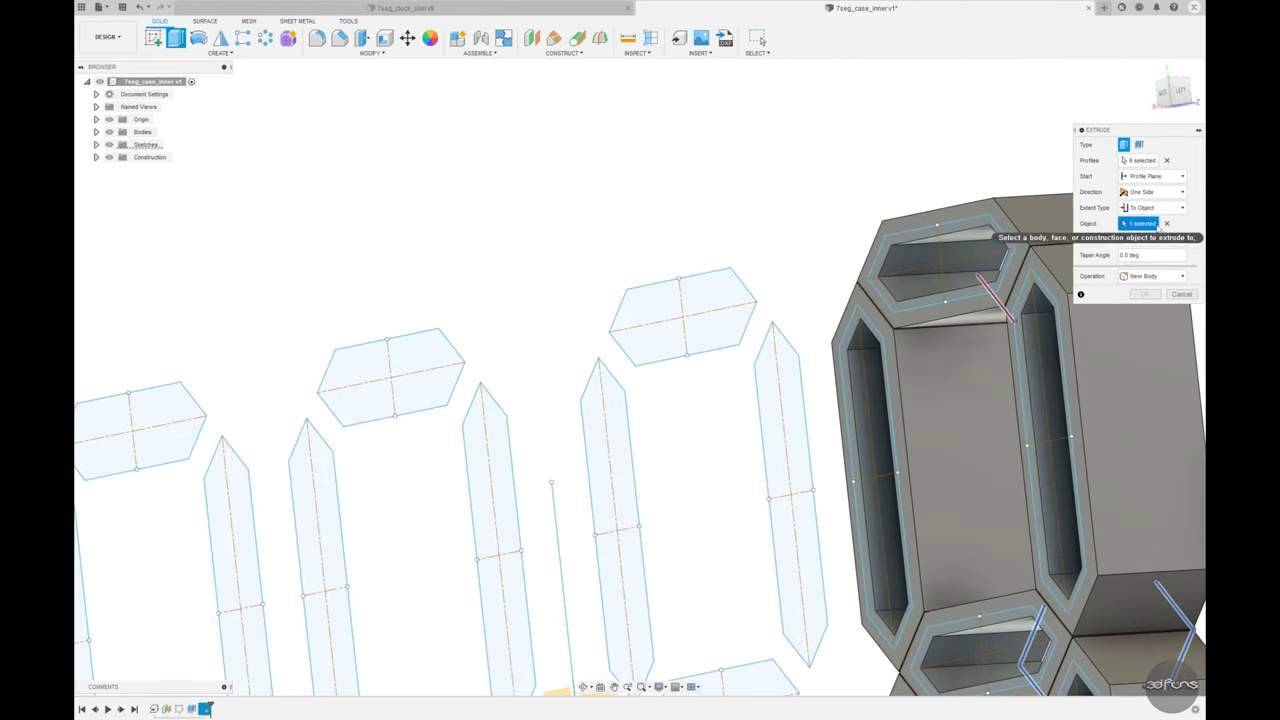
{"action": "scroll", "coordinate": [886, 277], "scroll_direction": "down", "scroll_amount": 2}
{"action": "left_click", "coordinate": [886, 277]}
{"action": "scroll", "coordinate": [700, 400], "scroll_direction": "down", "scroll_amount": 3}
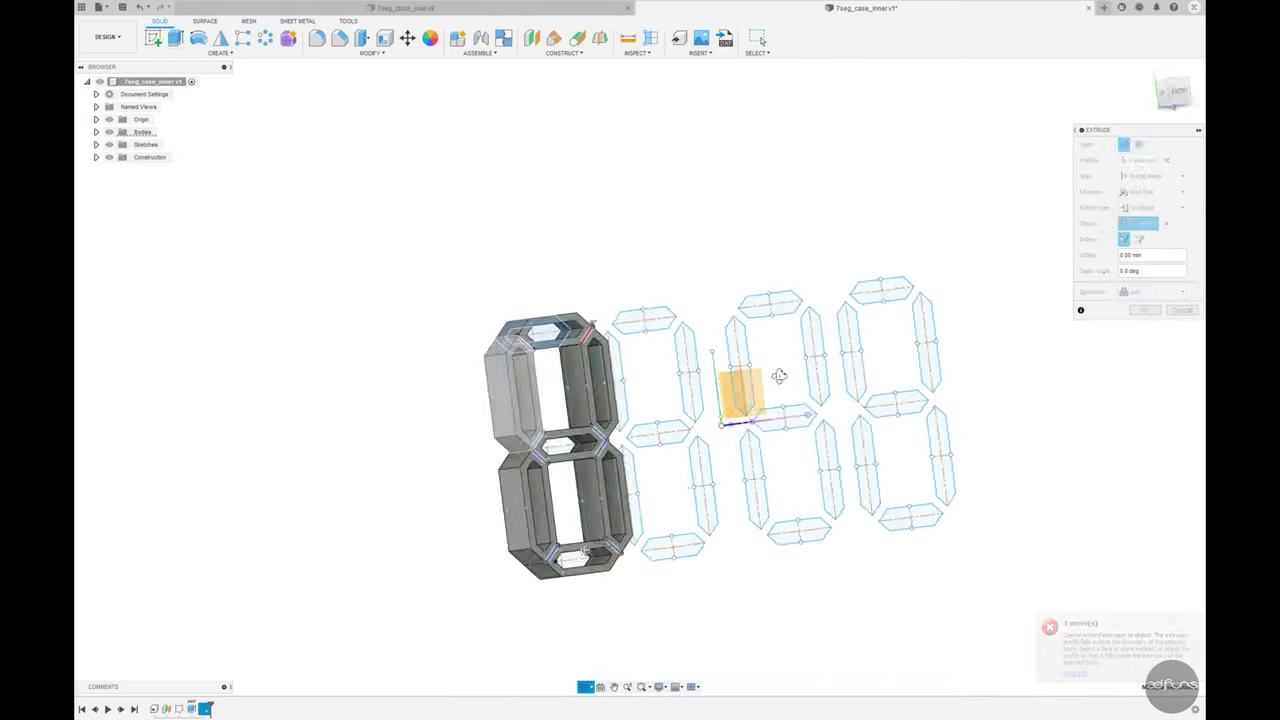
{"action": "middle_click_drag", "start_coordinate": [700, 400], "coordinate": [528, 543], "text": "shift"}
{"action": "scroll", "coordinate": [528, 543], "scroll_direction": "up", "scroll_amount": 5}
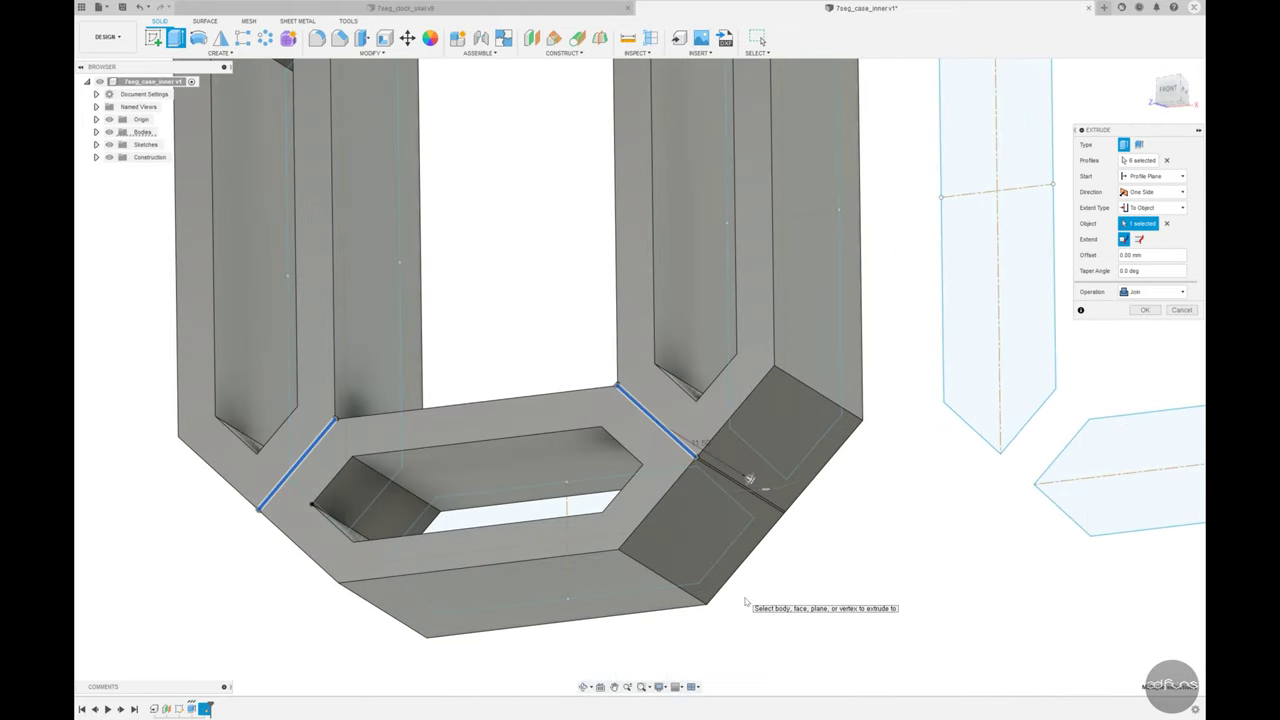
{"action": "scroll", "coordinate": [745, 601], "scroll_direction": "down", "scroll_amount": 2}
{"action": "scroll", "coordinate": [745, 599], "scroll_direction": "down", "scroll_amount": 2}
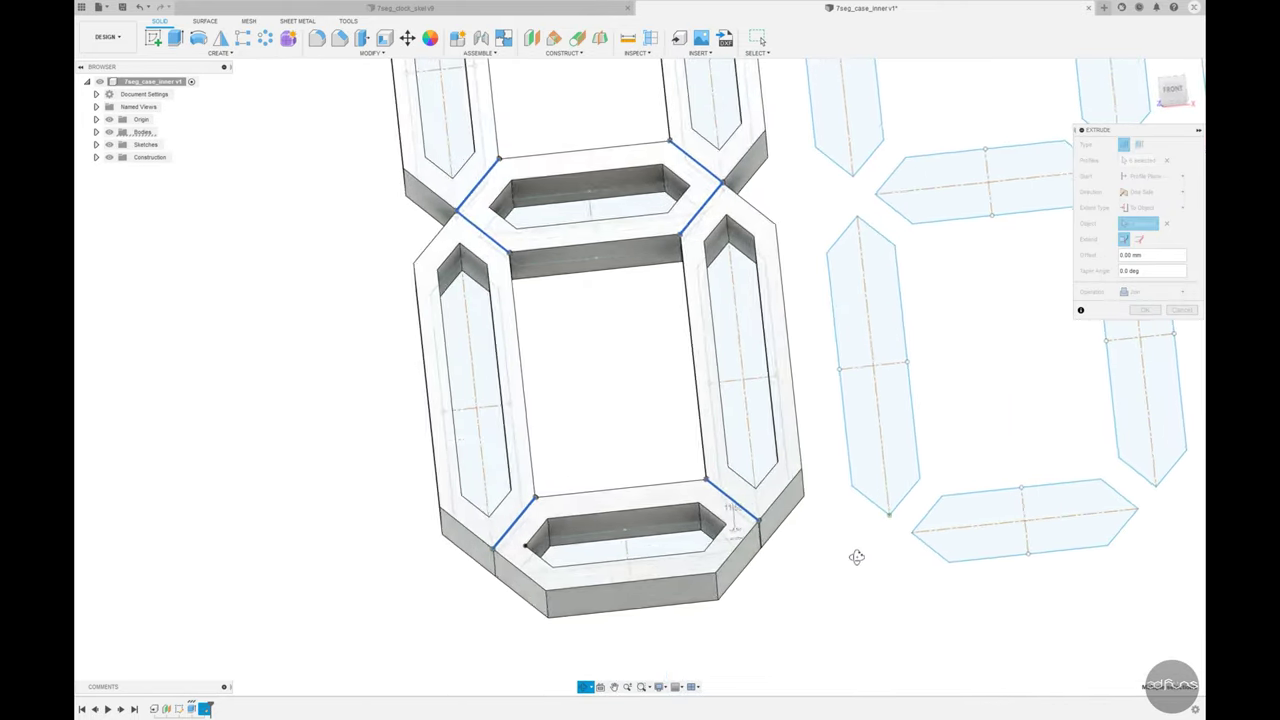
{"action": "scroll", "coordinate": [811, 543], "scroll_direction": "up", "scroll_amount": 3}
{"action": "scroll", "coordinate": [928, 548], "scroll_direction": "up", "scroll_amount": 2}
{"action": "scroll", "coordinate": [928, 548], "scroll_direction": "down", "scroll_amount": 1}
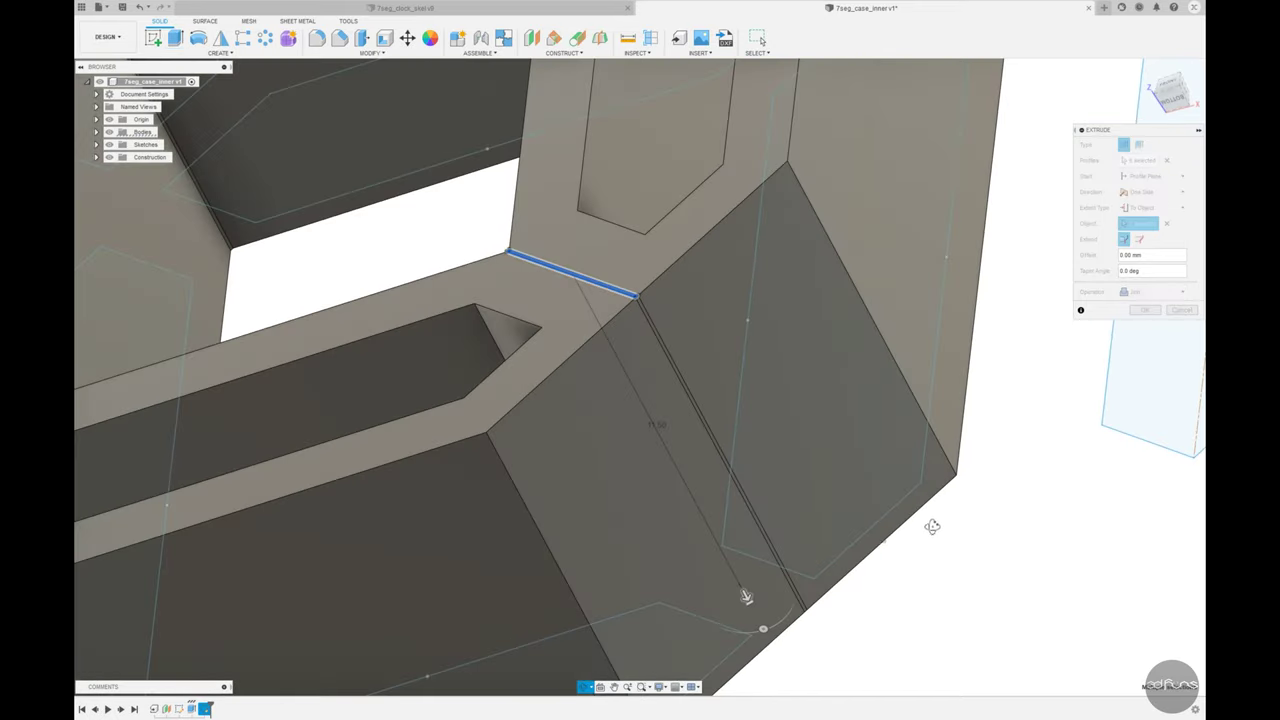
{"action": "scroll", "coordinate": [928, 540], "scroll_direction": "down", "scroll_amount": 3}
{"action": "scroll", "coordinate": [793, 623], "scroll_direction": "down", "scroll_amount": 2}
{"action": "middle_click_drag", "start_coordinate": [793, 623], "coordinate": [541, 597], "text": "shift"}
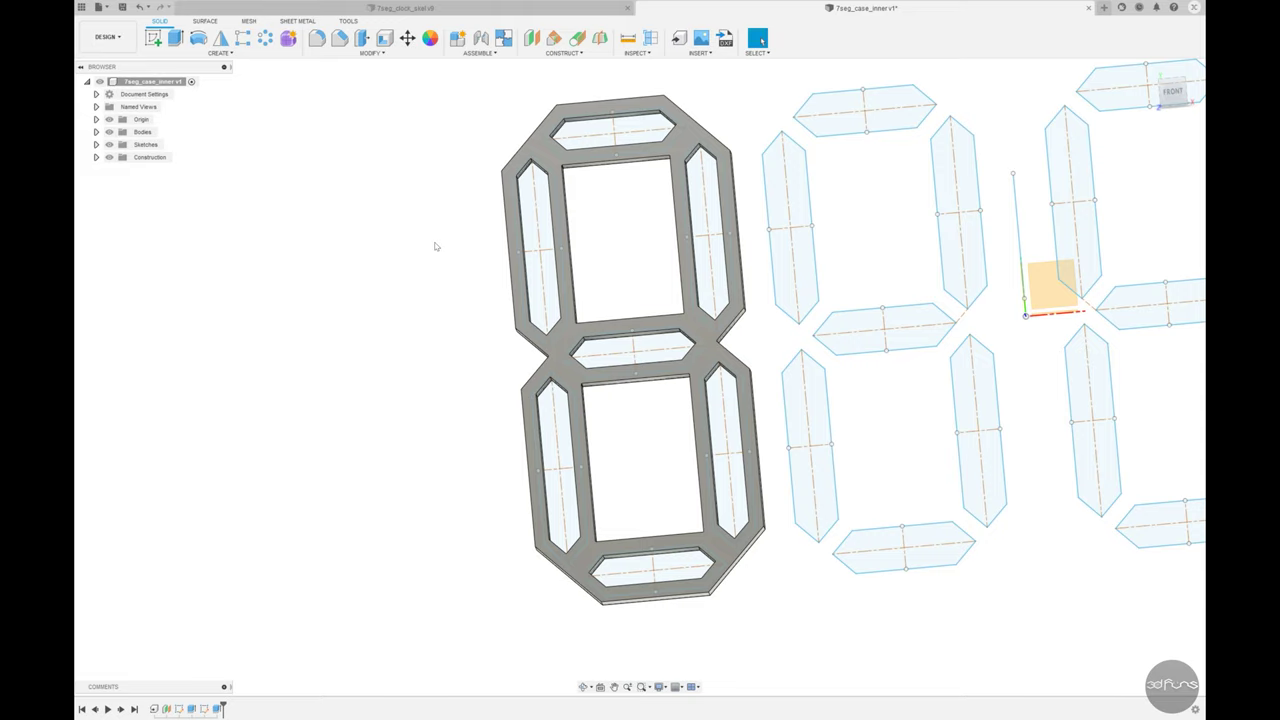
Step: Start a two-distance chamfer with the second distance set to 5 mm
{"action": "left_click", "coordinate": [339, 42]}
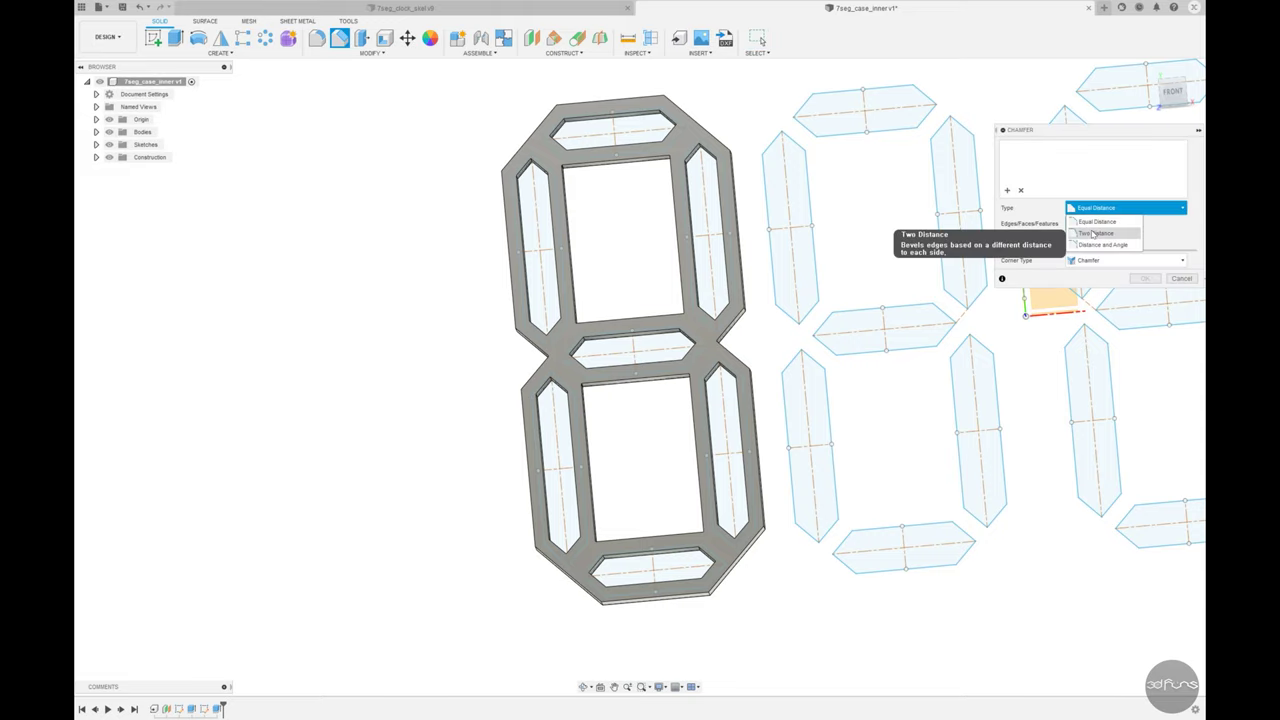
{"action": "left_click", "coordinate": [1093, 234]}
{"action": "middle_click_drag", "start_coordinate": [552, 240], "coordinate": [537, 232], "text": "shift"}
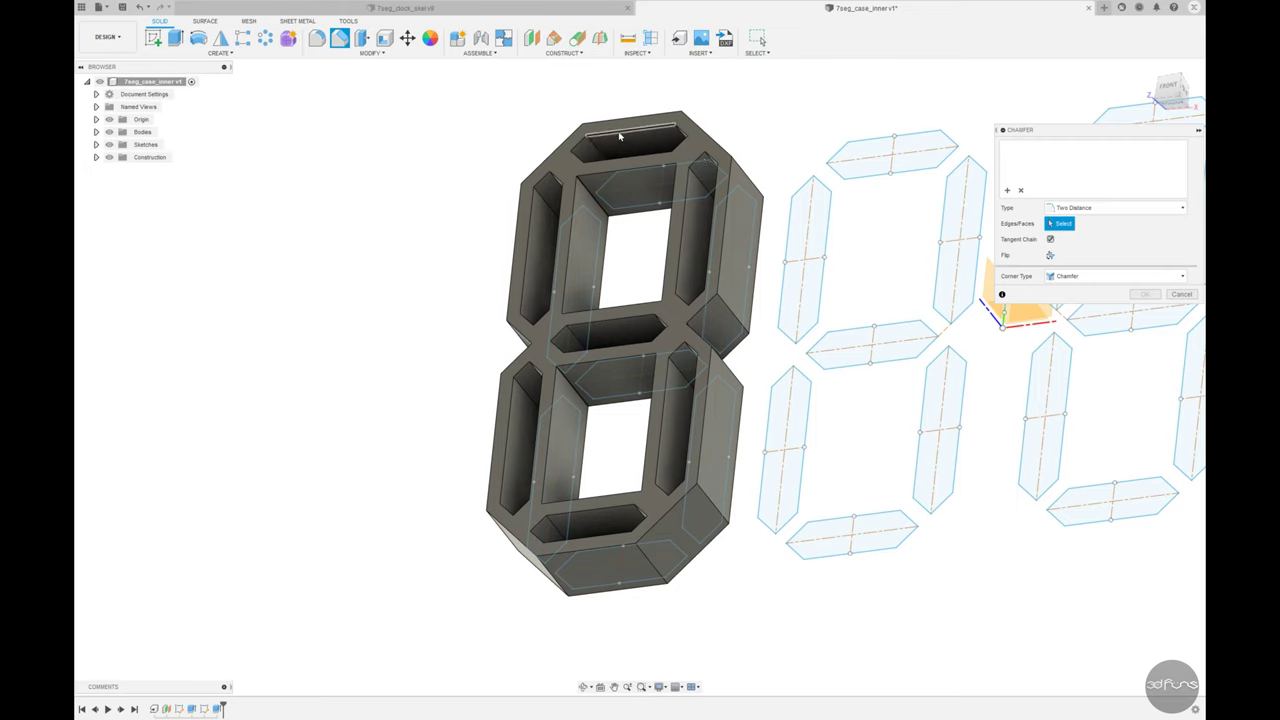
{"action": "scroll", "coordinate": [632, 132], "scroll_direction": "up", "scroll_amount": 3}
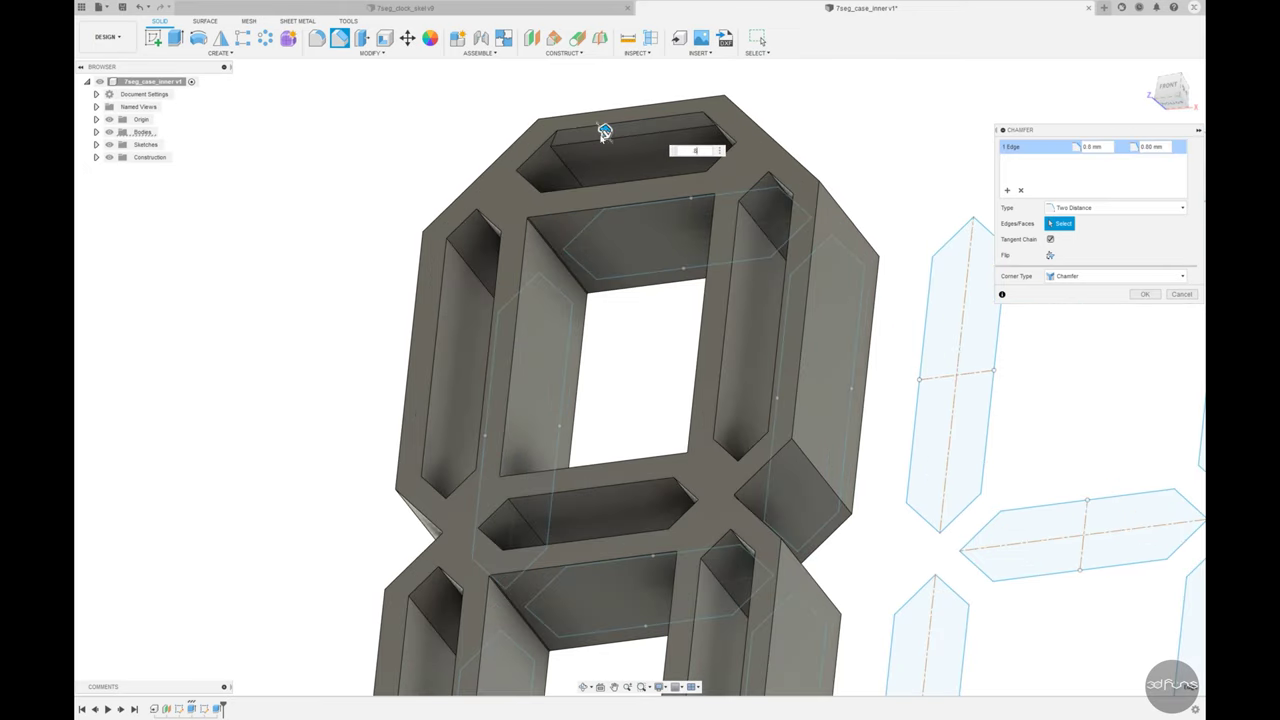
{"action": "scroll", "coordinate": [604, 132], "scroll_direction": "up", "scroll_amount": 2}
{"action": "scroll", "coordinate": [590, 125], "scroll_direction": "up", "scroll_amount": 2}
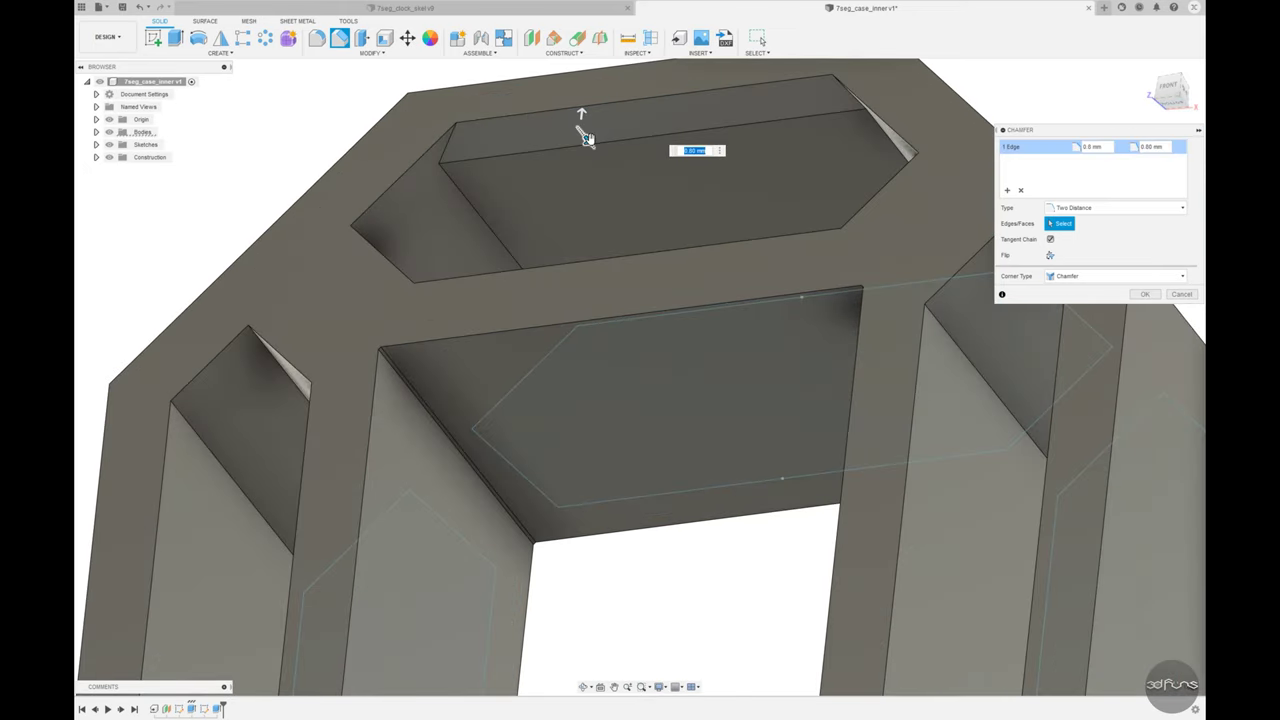
{"action": "type", "text": "5"}
{"action": "scroll", "coordinate": [620, 205], "scroll_direction": "down", "scroll_amount": 2}
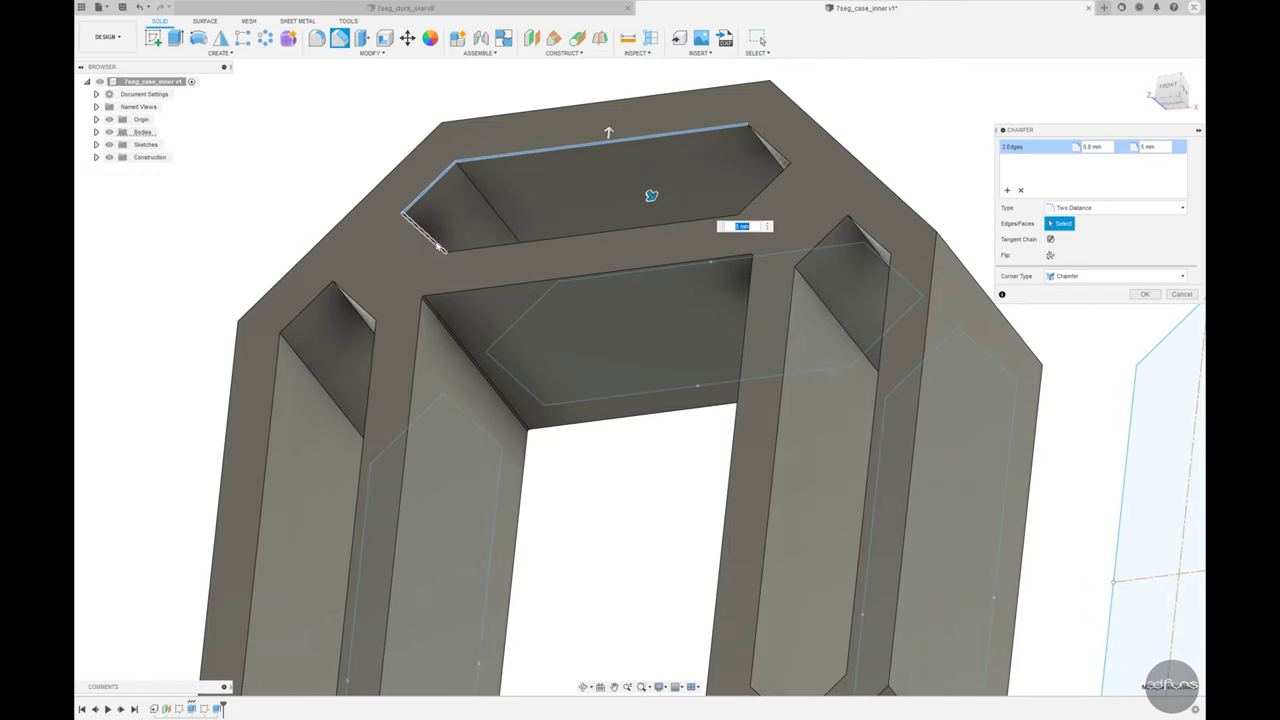
Step: Select the rim edges of the top pocket and the upper-right slot
{"action": "left_click", "coordinate": [437, 246]}
{"action": "left_click", "coordinate": [600, 232]}
{"action": "left_click", "coordinate": [764, 188]}
{"action": "left_click", "coordinate": [768, 143]}
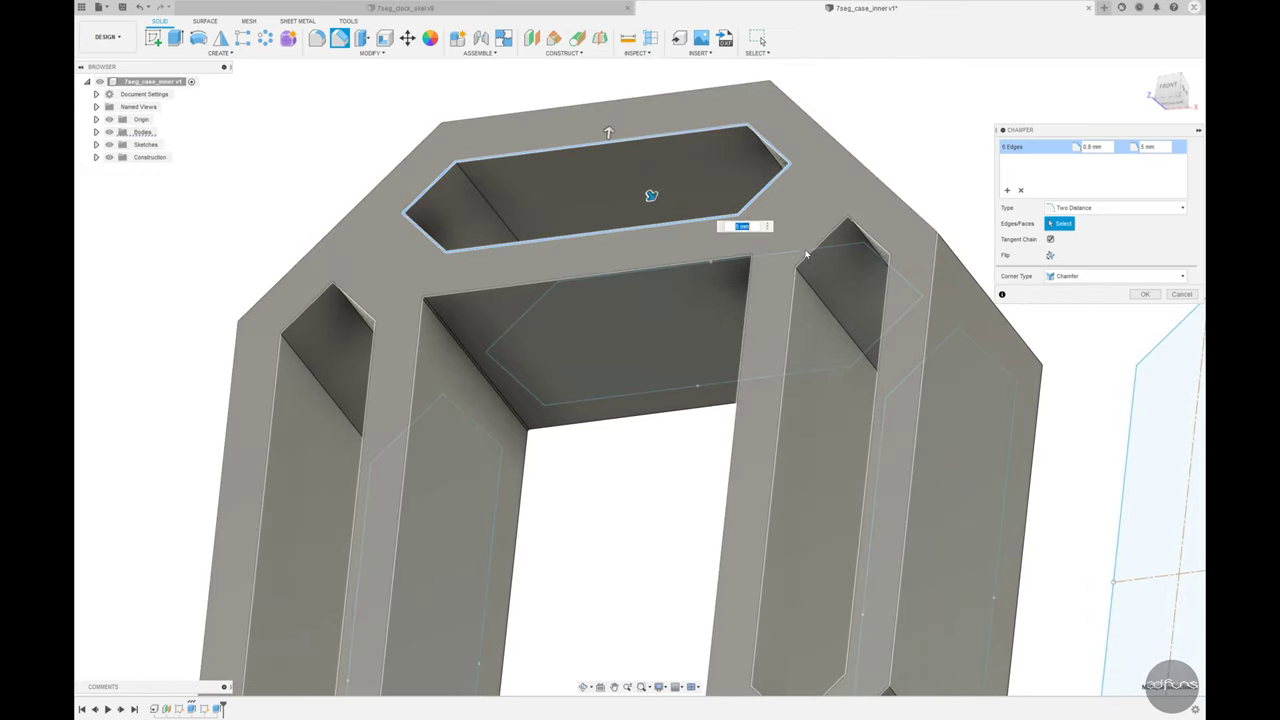
{"action": "left_click", "coordinate": [878, 338]}
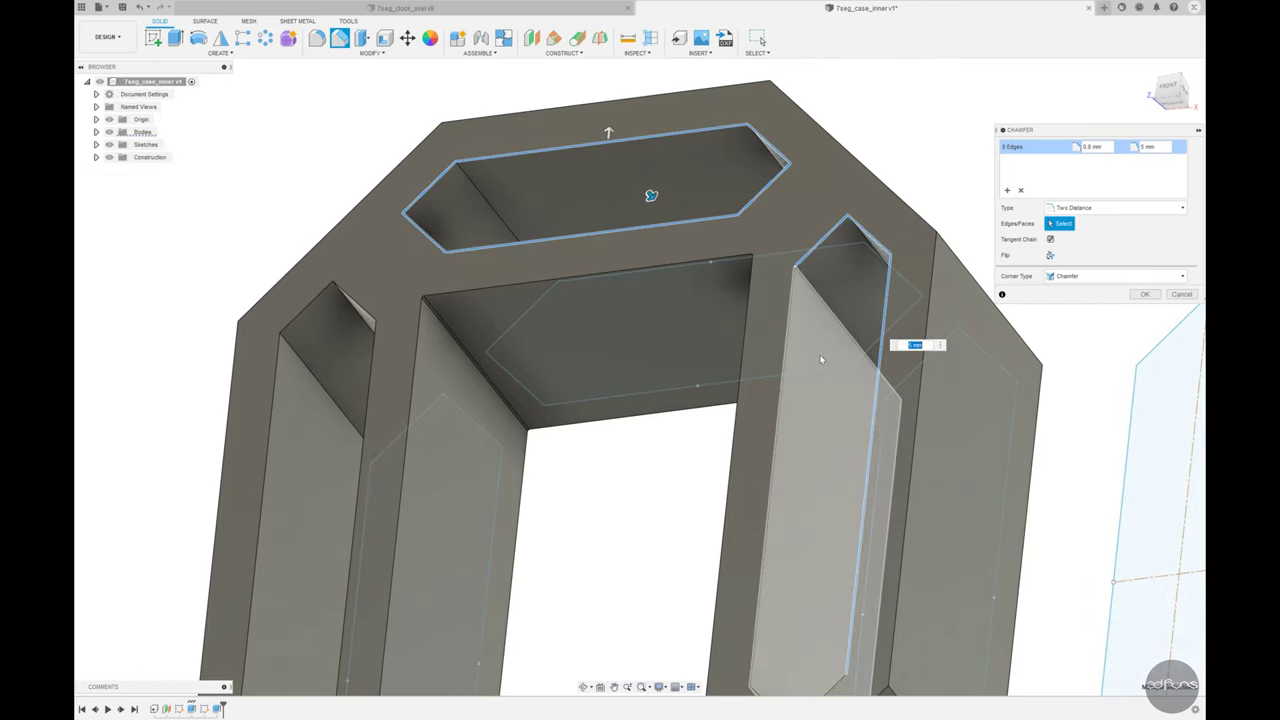
{"action": "left_click", "coordinate": [828, 371]}
{"action": "middle_click_drag", "start_coordinate": [828, 371], "coordinate": [840, 573], "text": "shift"}
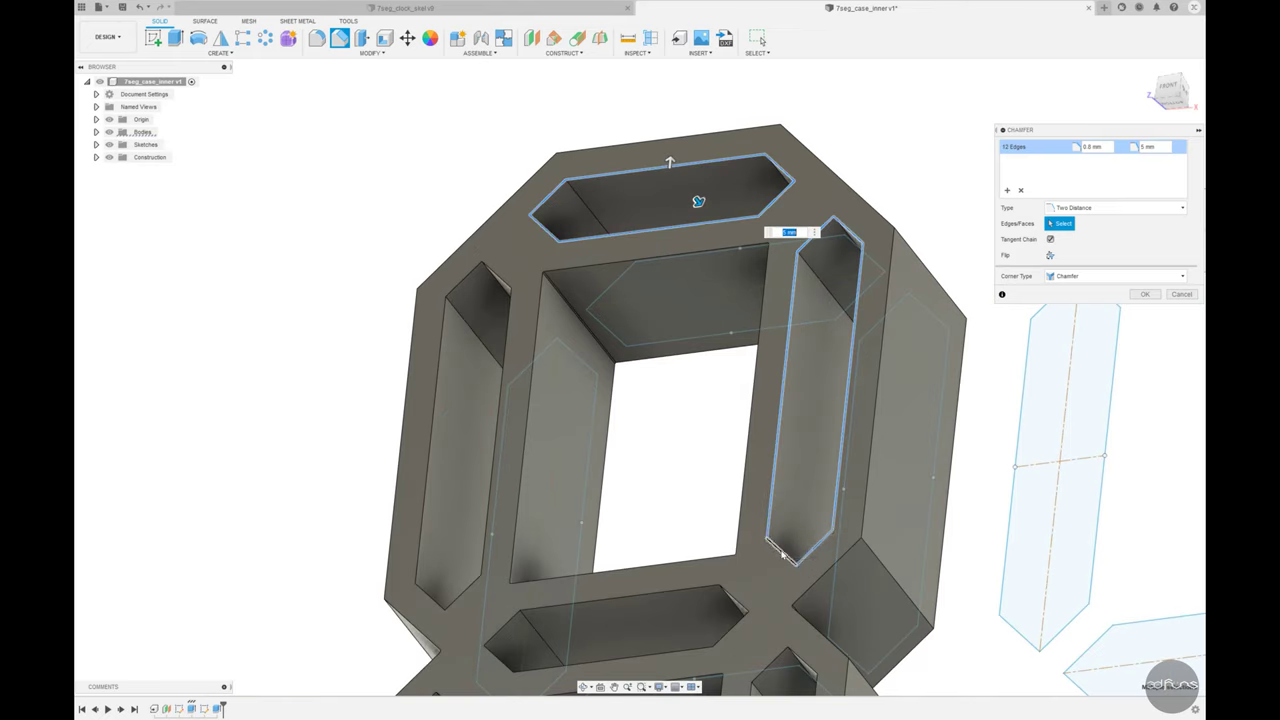
{"action": "scroll", "coordinate": [580, 400], "scroll_direction": "down", "scroll_amount": 5}
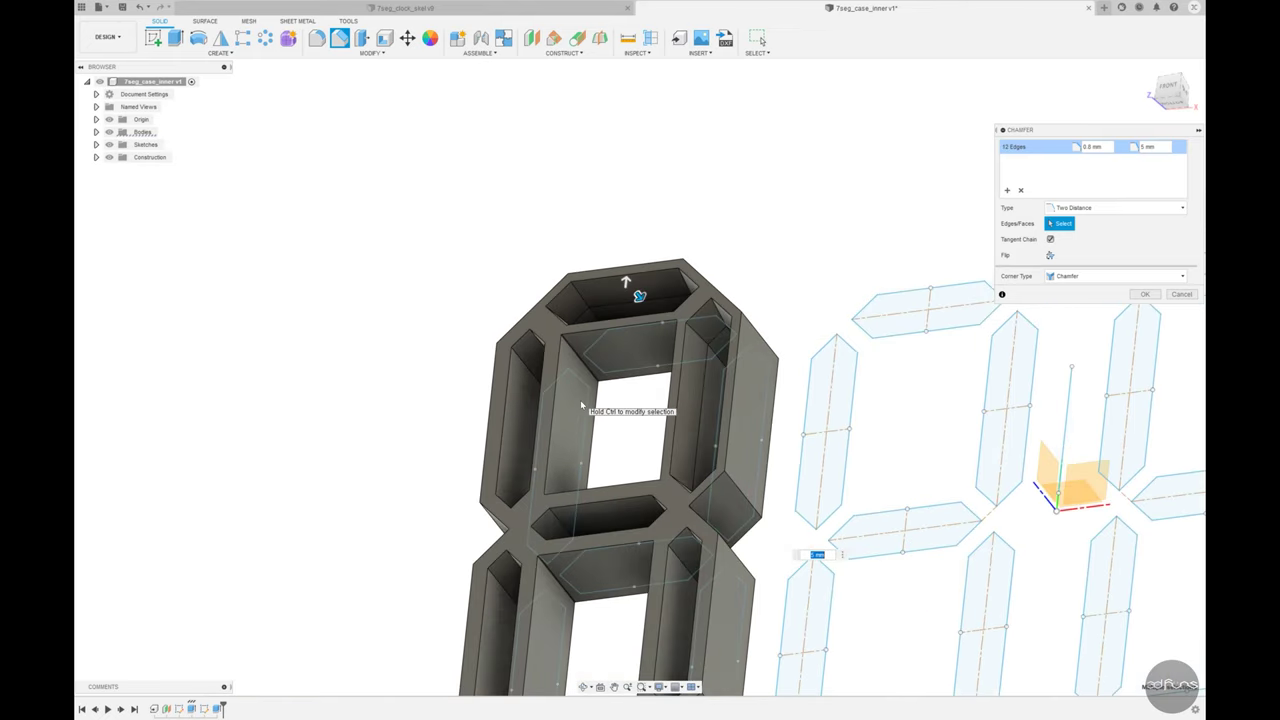
Step: Add the remaining slot rims and apply the chamfer to all 42 edges
{"action": "left_click", "coordinate": [612, 538]}
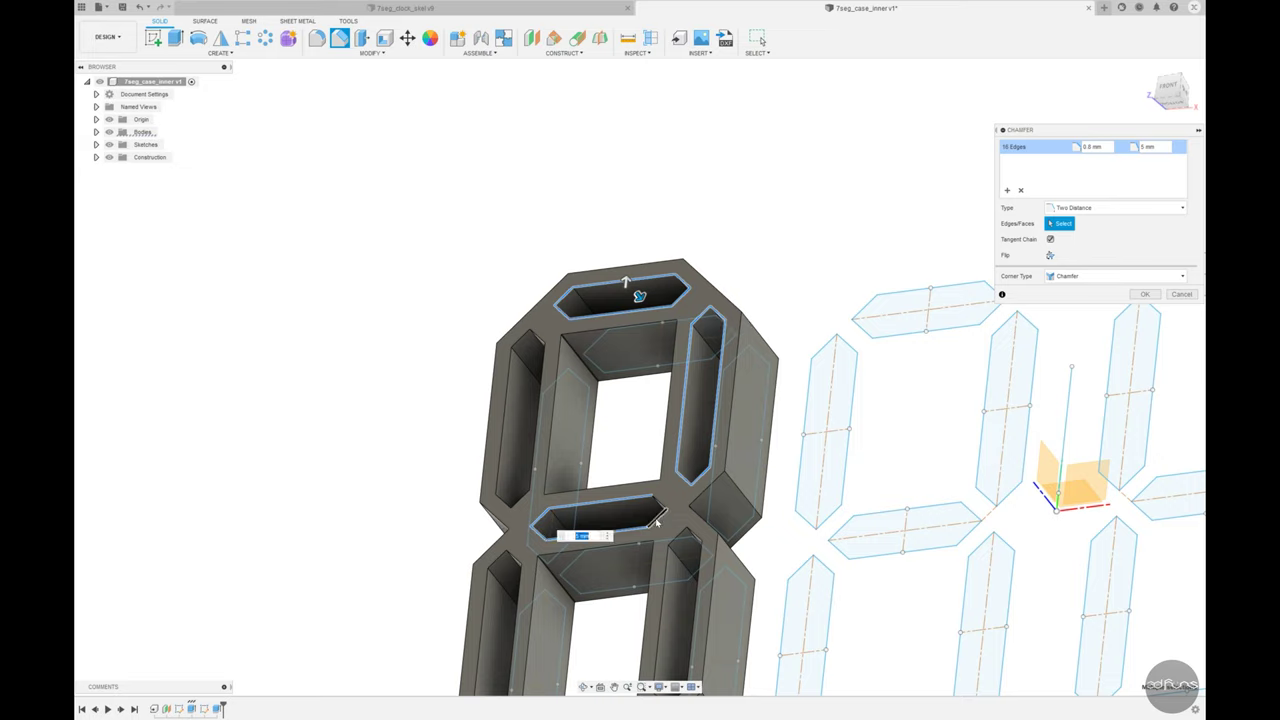
{"action": "left_click", "coordinate": [530, 378]}
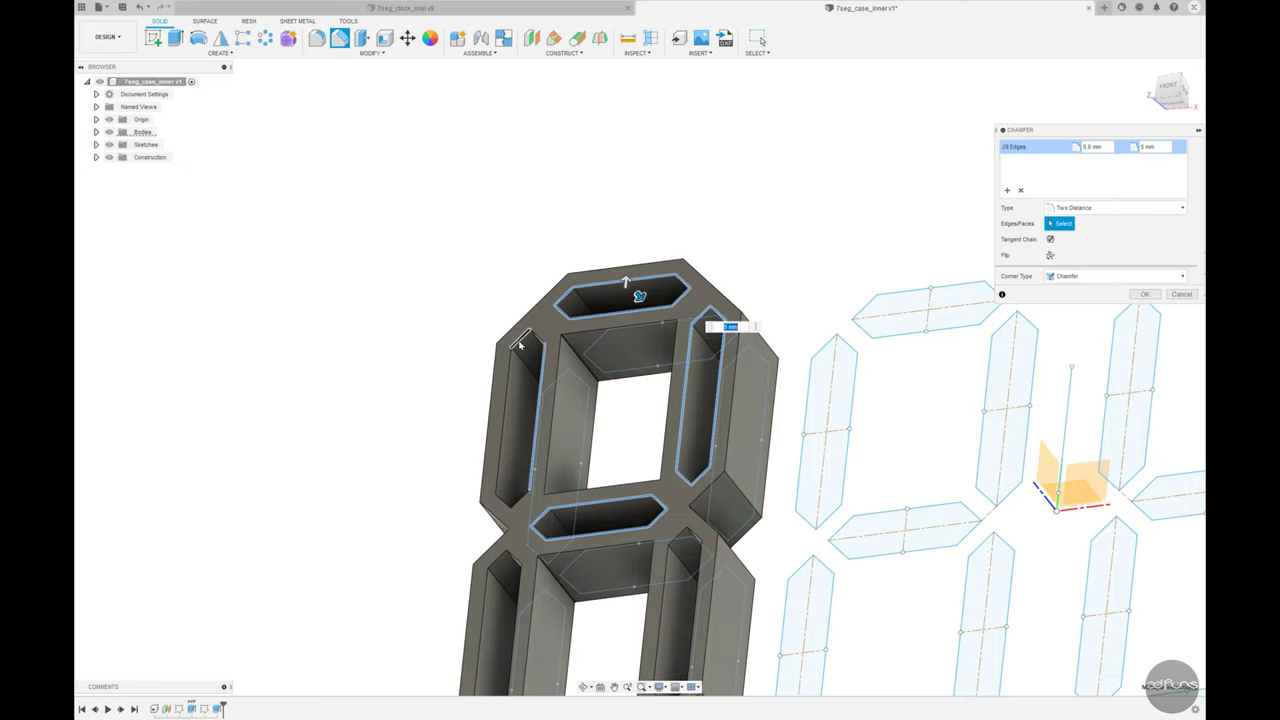
{"action": "left_click", "coordinate": [505, 575]}
{"action": "middle_click_drag", "start_coordinate": [505, 575], "coordinate": [590, 562]}
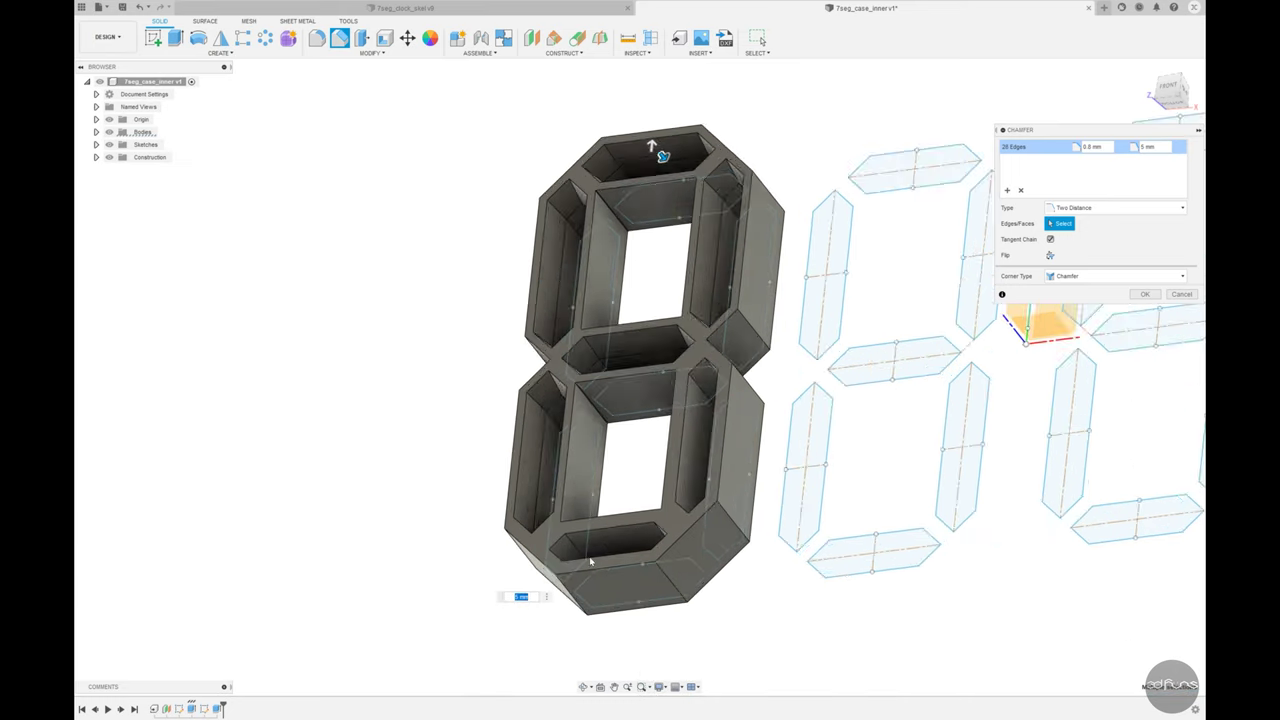
{"action": "scroll", "coordinate": [560, 545], "scroll_direction": "up", "scroll_amount": 2}
{"action": "scroll", "coordinate": [540, 535], "scroll_direction": "down", "scroll_amount": 2}
{"action": "scroll", "coordinate": [530, 533], "scroll_direction": "down", "scroll_amount": 1}
{"action": "scroll", "coordinate": [528, 533], "scroll_direction": "up", "scroll_amount": 2}
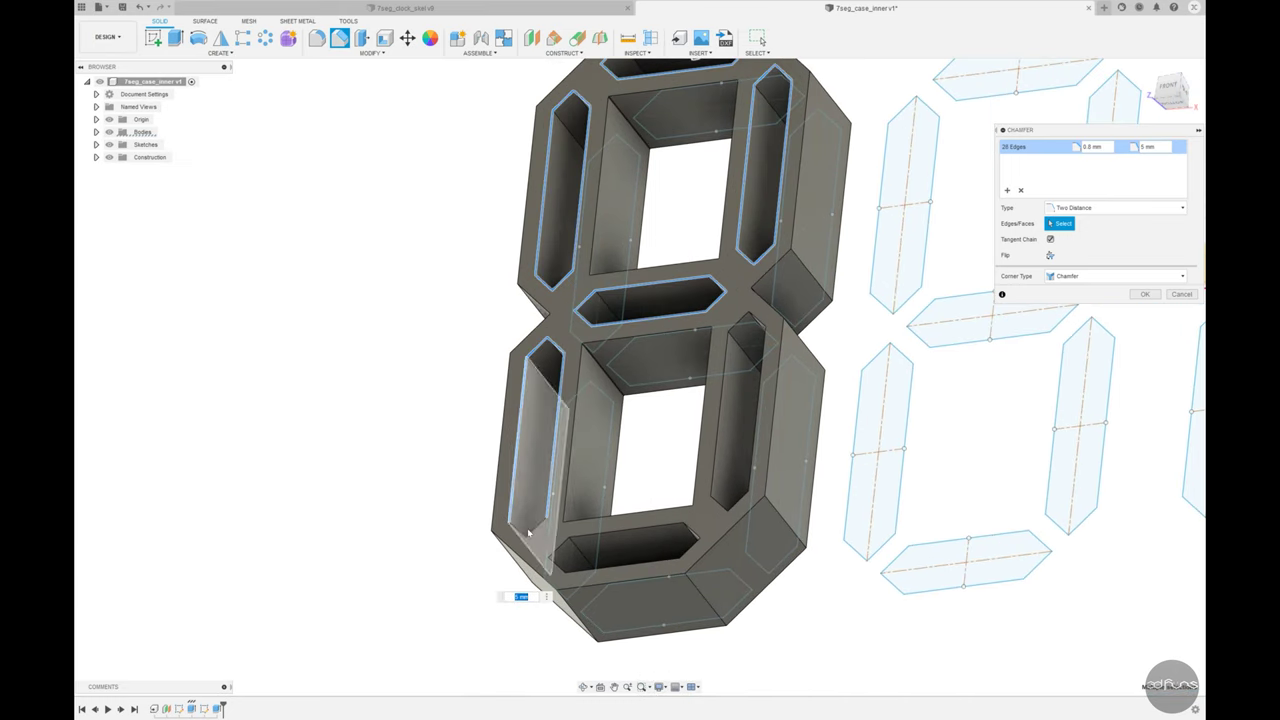
{"action": "left_click", "coordinate": [528, 533]}
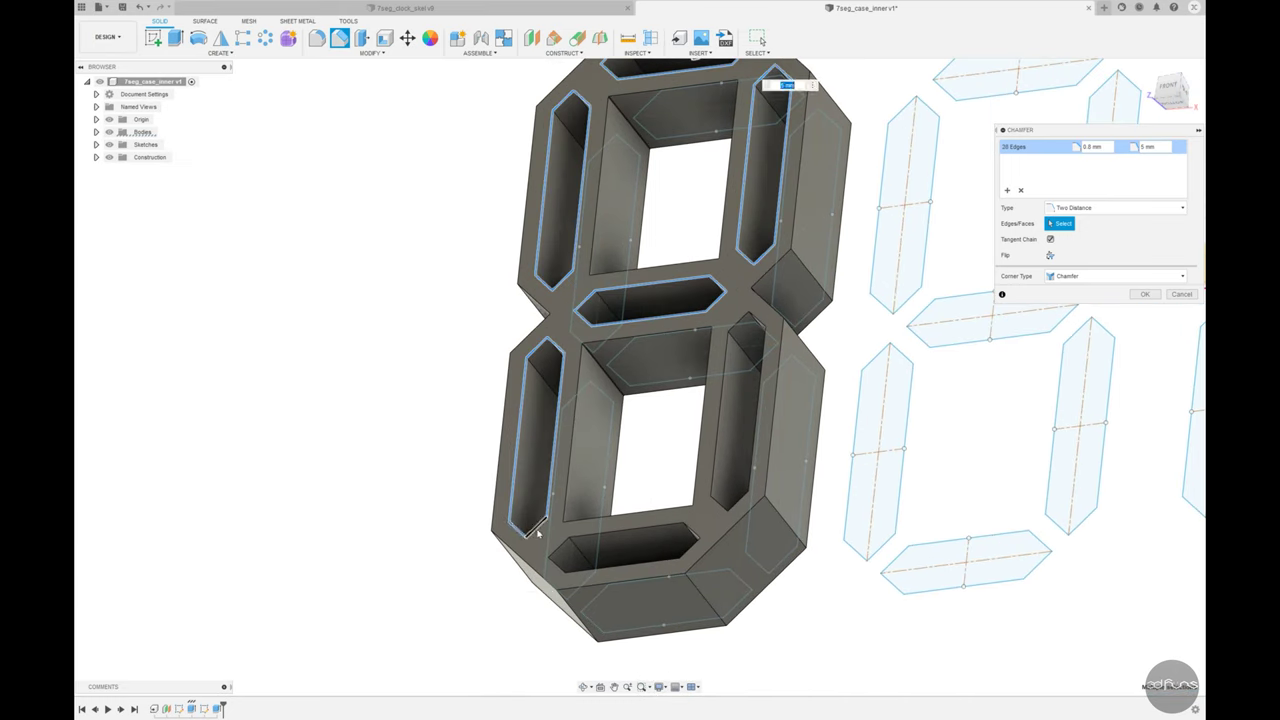
{"action": "left_click", "coordinate": [652, 527]}
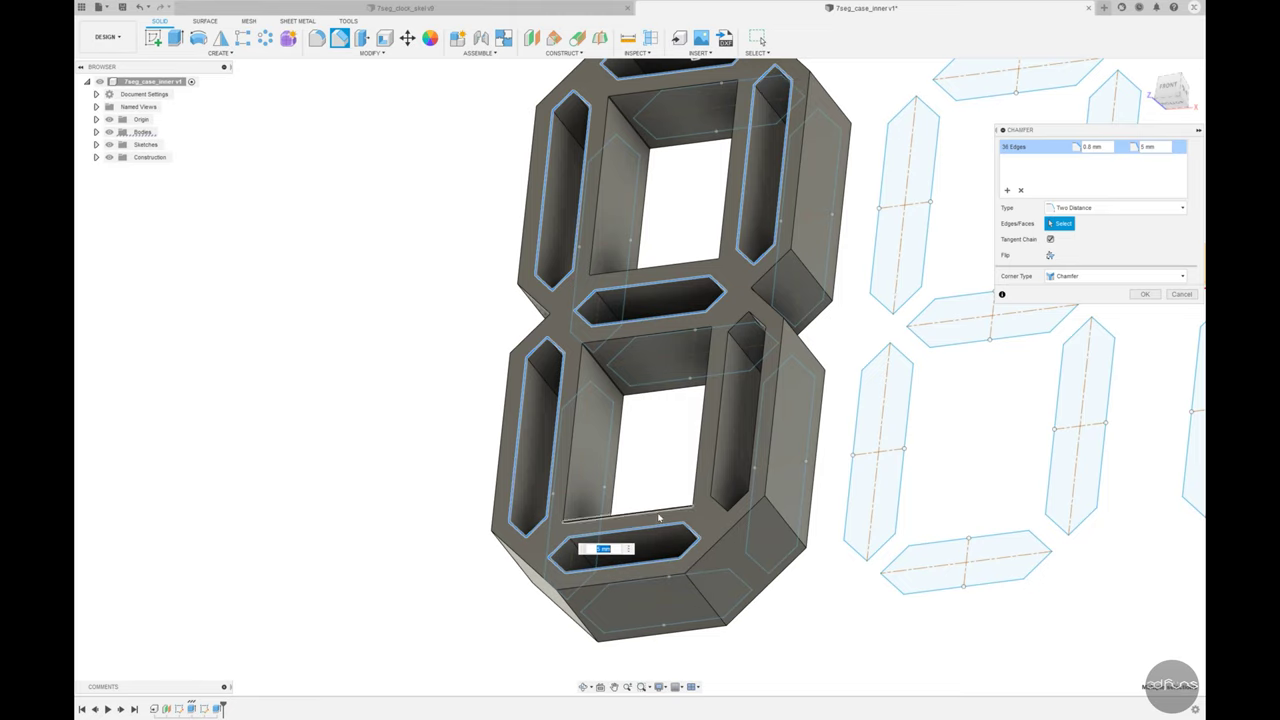
{"action": "left_click", "coordinate": [726, 492]}
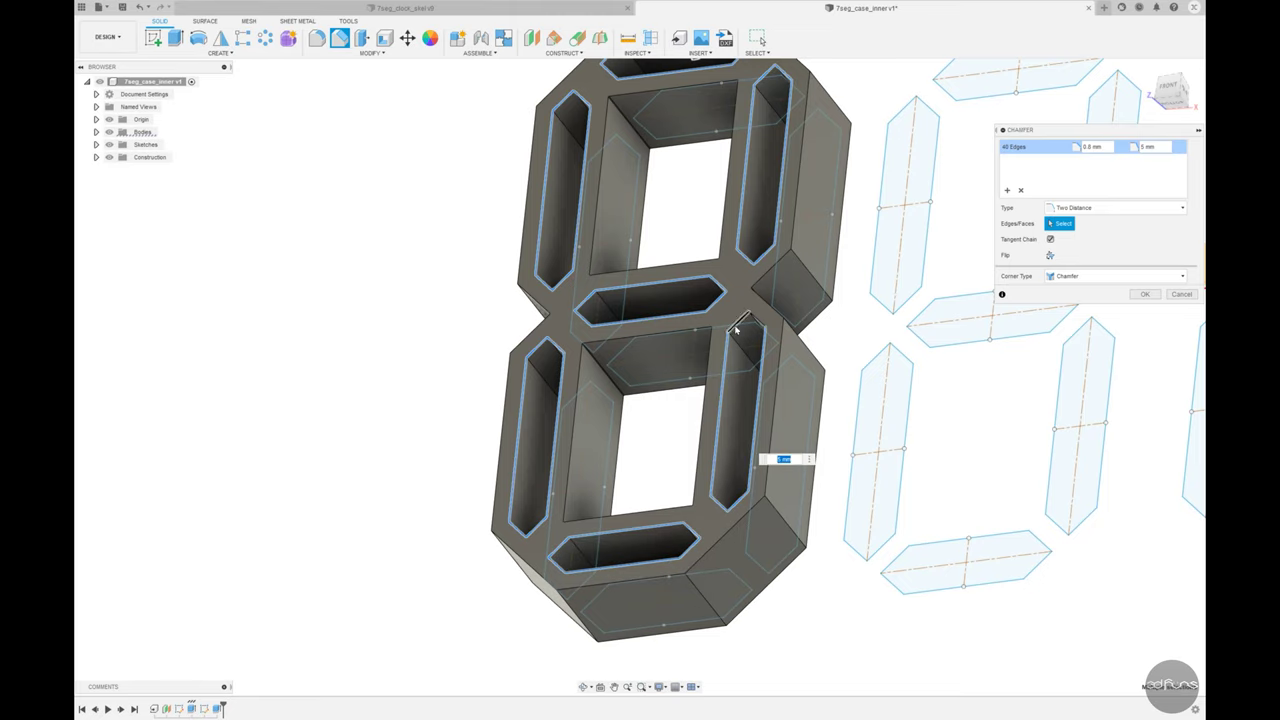
{"action": "left_click", "coordinate": [735, 330]}
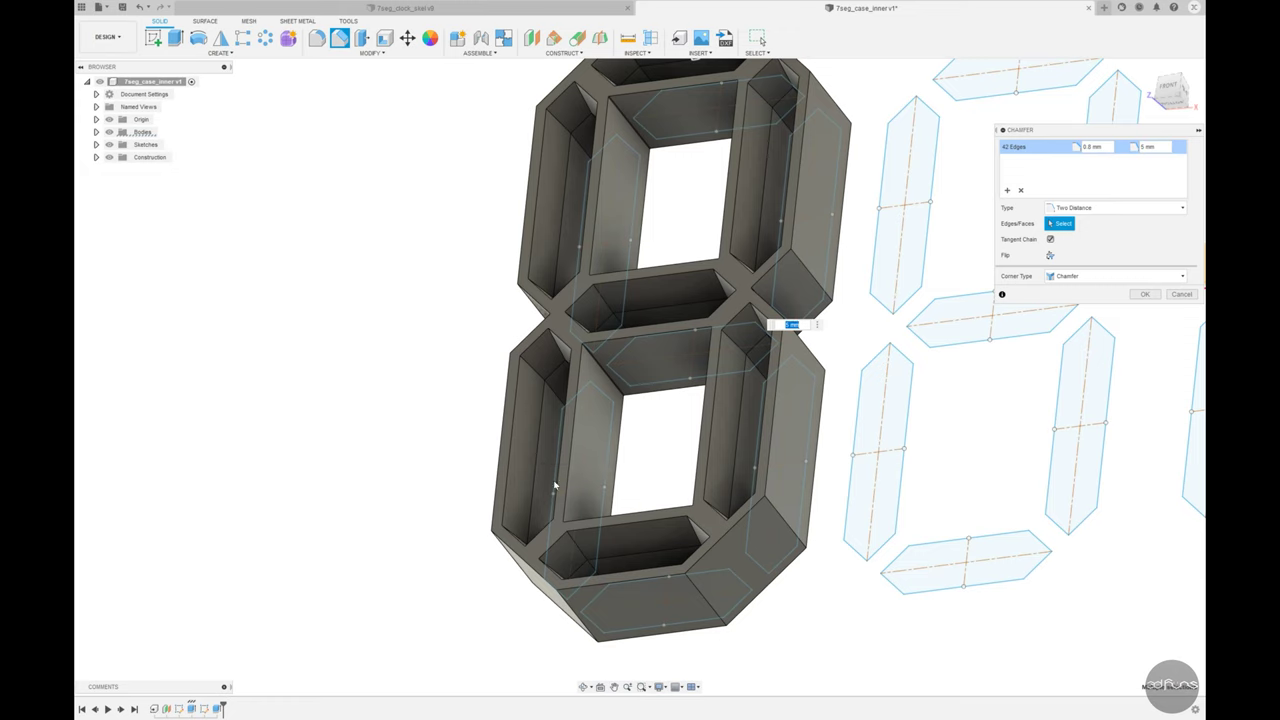
{"action": "mouse_move", "coordinate": [555, 485]}
{"action": "middle_mouse_down", "text": "shift"}
{"action": "mouse_move", "coordinate": [665, 462]}
{"action": "mouse_move", "coordinate": [872, 224]}
{"action": "middle_mouse_up", "text": "shift"}
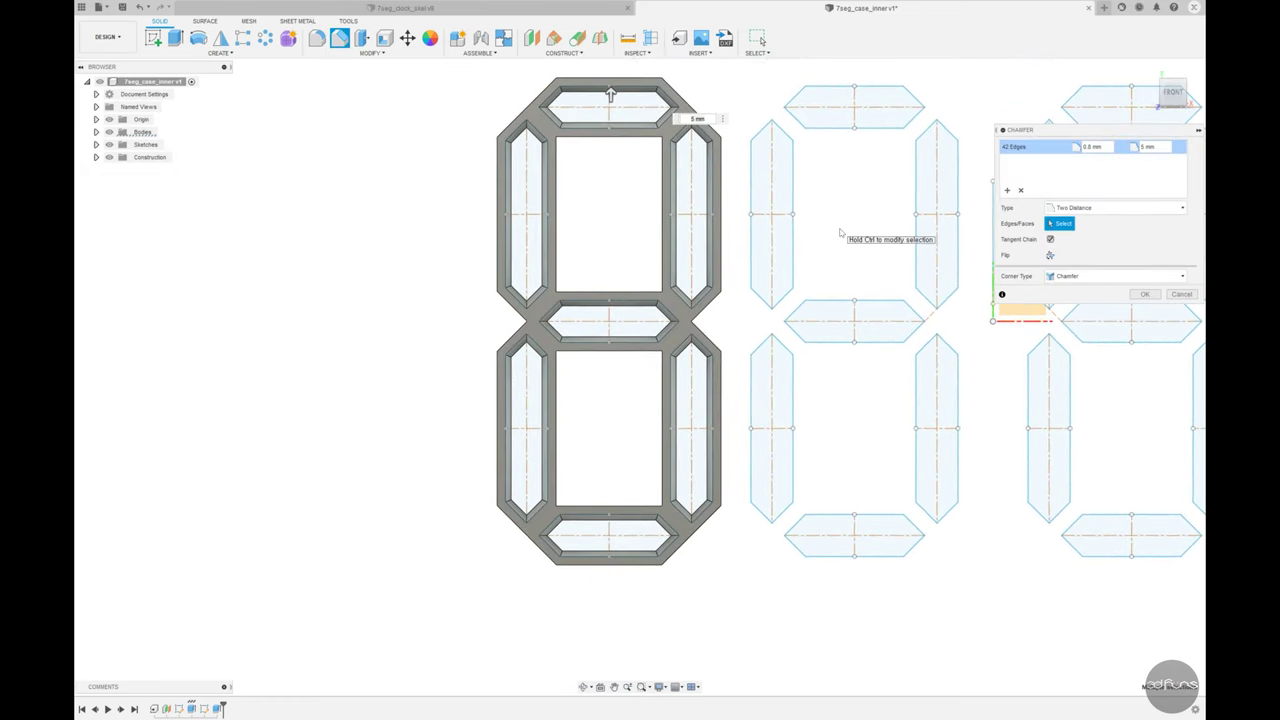
{"action": "left_click", "coordinate": [1145, 294]}
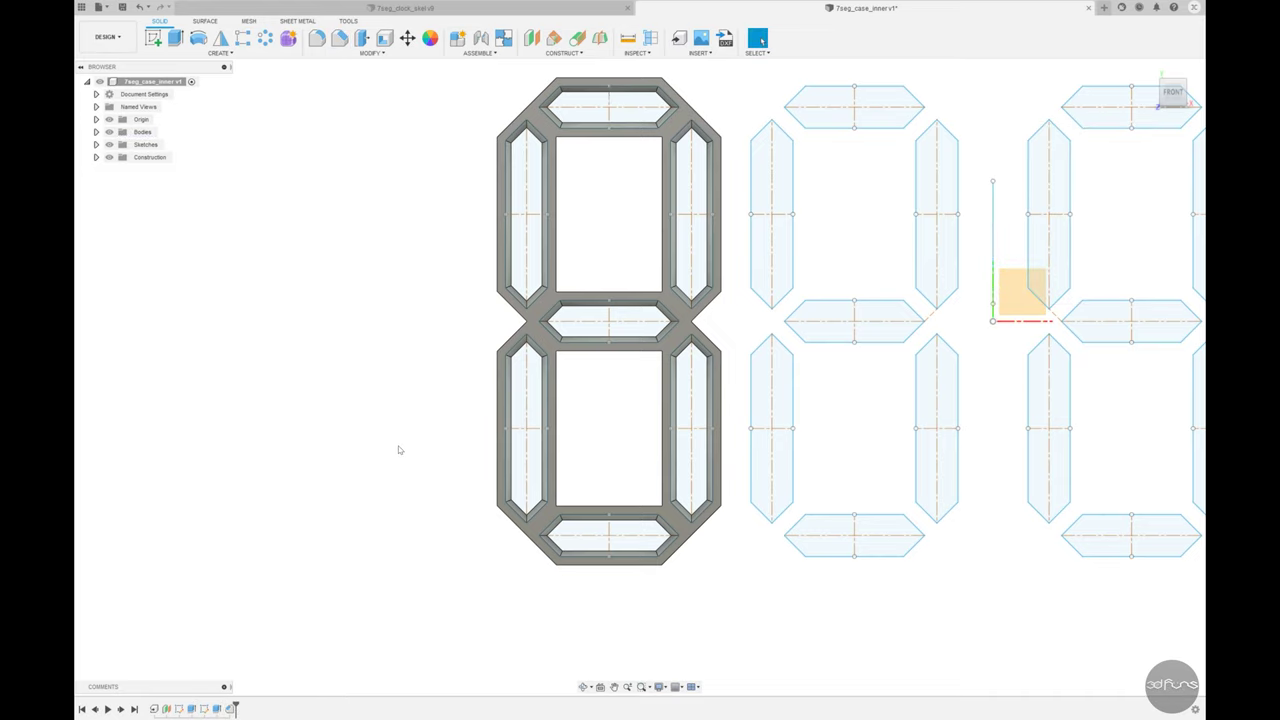
Step: Start a new sketch on the front plane and hide the solid bodies
{"action": "scroll", "coordinate": [390, 442], "scroll_direction": "down", "scroll_amount": 3}
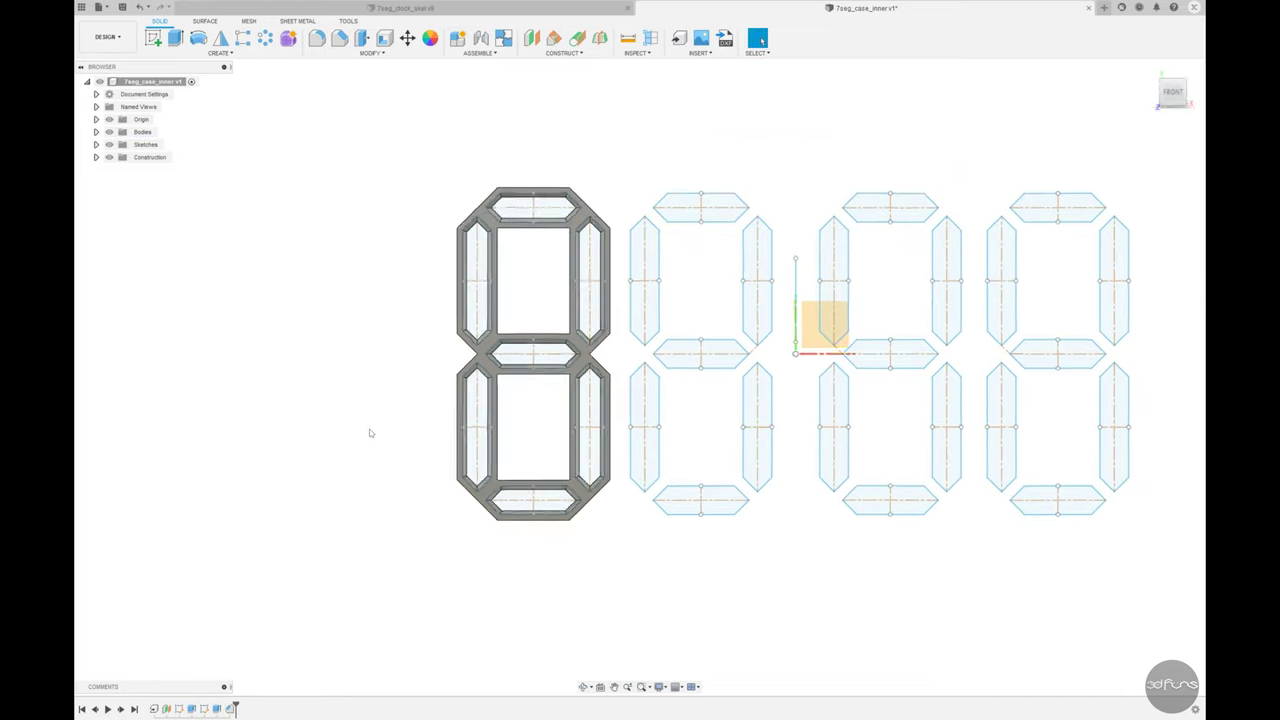
{"action": "mouse_move", "coordinate": [372, 434]}
{"action": "middle_mouse_down", "text": "shift"}
{"action": "mouse_move", "coordinate": [357, 409]}
{"action": "mouse_move", "coordinate": [378, 418]}
{"action": "mouse_move", "coordinate": [470, 390]}
{"action": "middle_mouse_up", "text": "shift"}
{"action": "scroll", "coordinate": [505, 365], "scroll_direction": "up", "scroll_amount": 2}
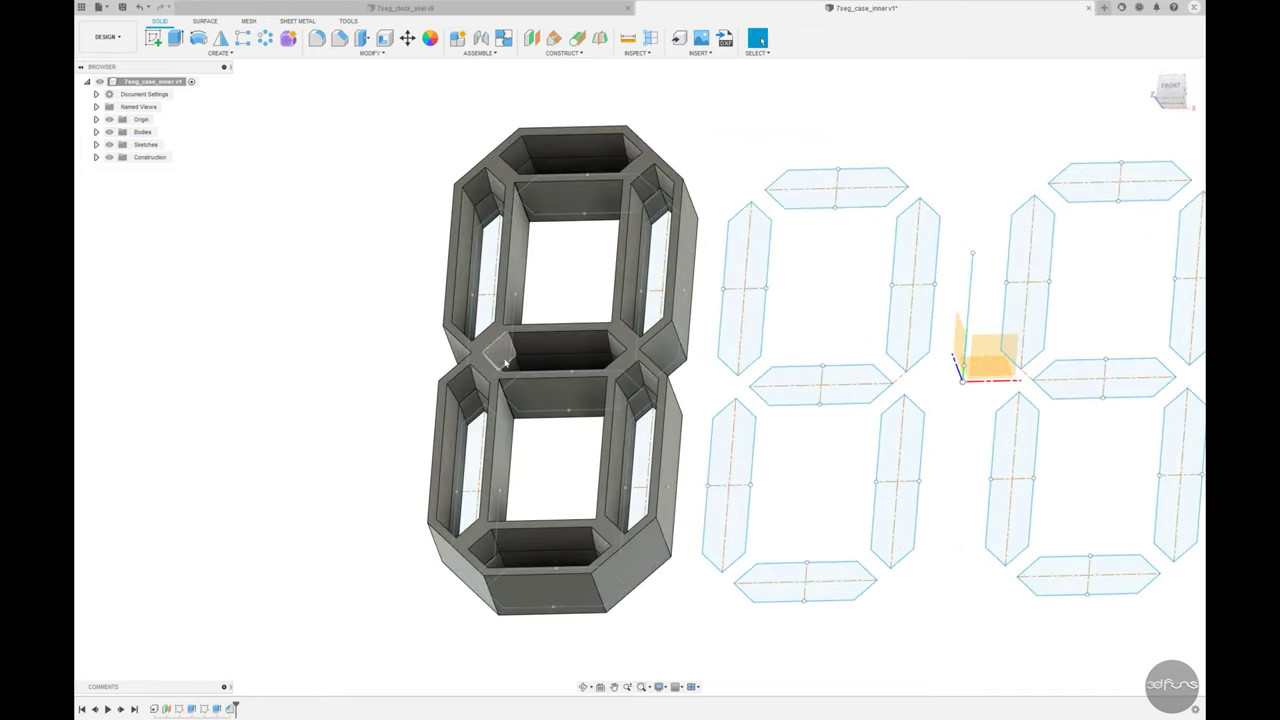
{"action": "left_click", "coordinate": [155, 40]}
{"action": "left_click", "coordinate": [520, 188]}
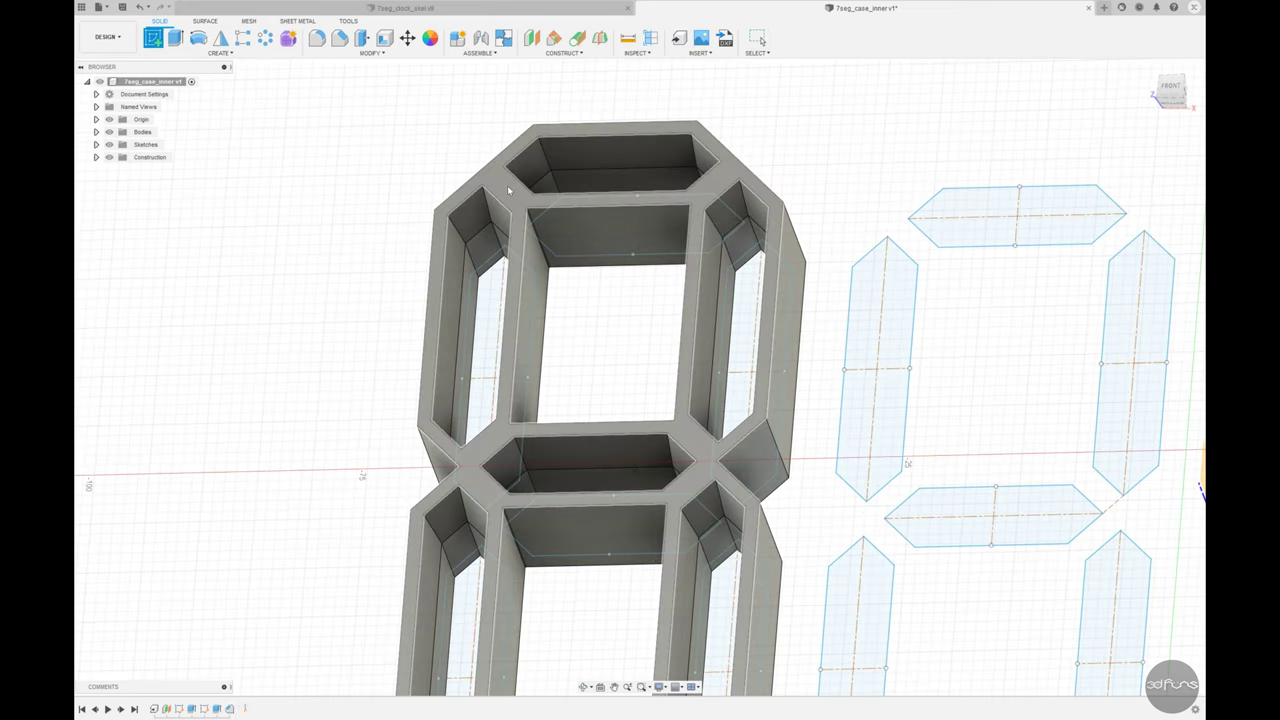
{"action": "left_click", "coordinate": [108, 132]}
{"action": "scroll", "coordinate": [769, 361], "scroll_direction": "up", "scroll_amount": 3}
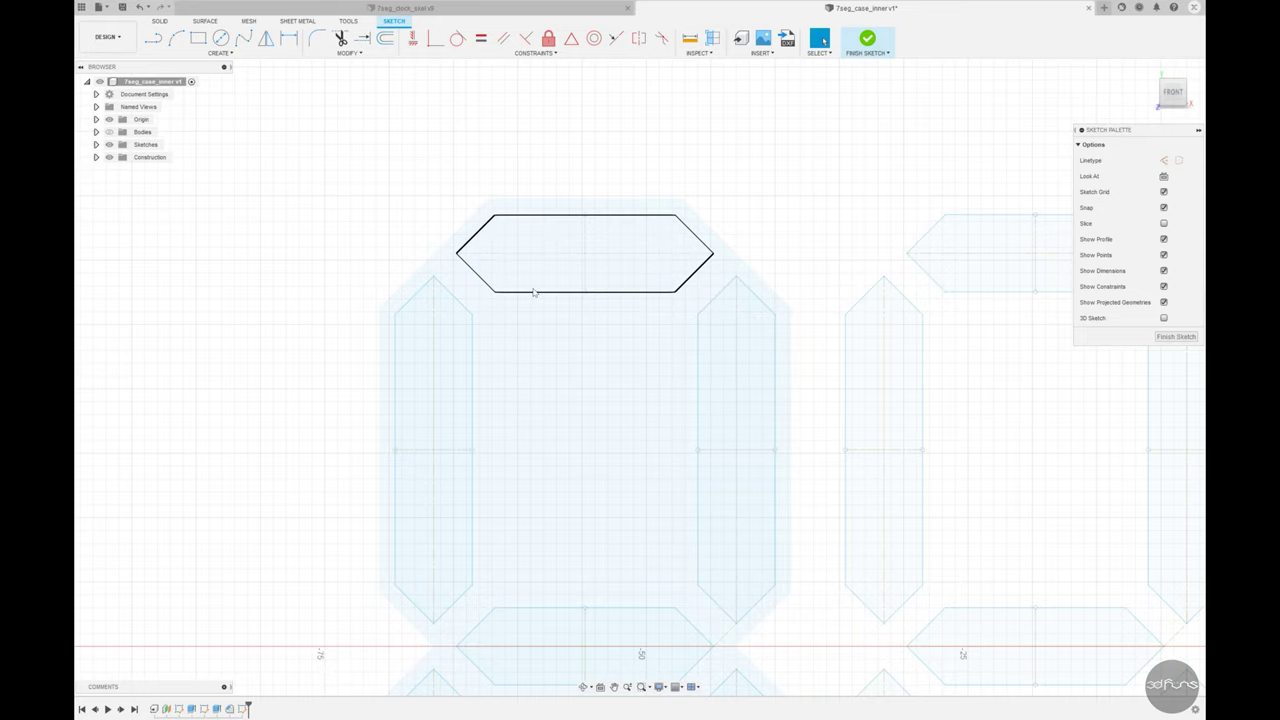
Step: Project the top segment's top edge and the left segment's edges into the sketch
{"action": "left_click", "coordinate": [219, 52]}
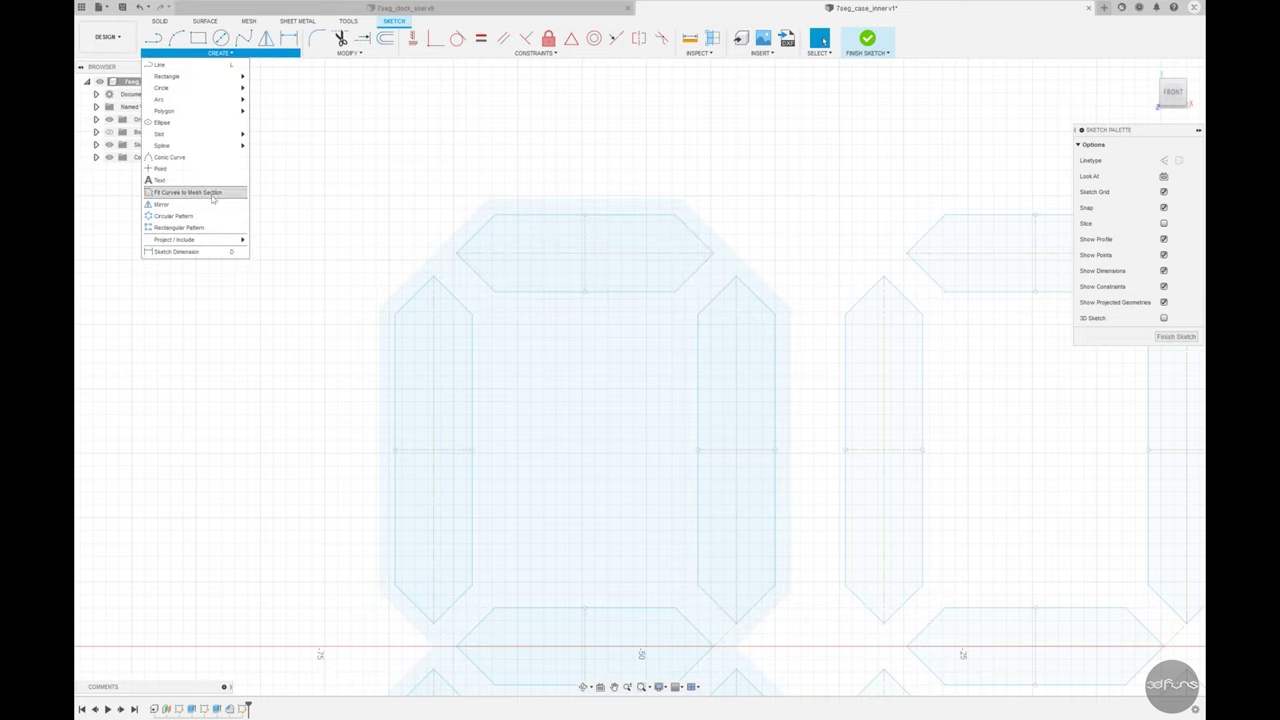
{"action": "left_click", "coordinate": [262, 240]}
{"action": "left_click", "coordinate": [607, 216]}
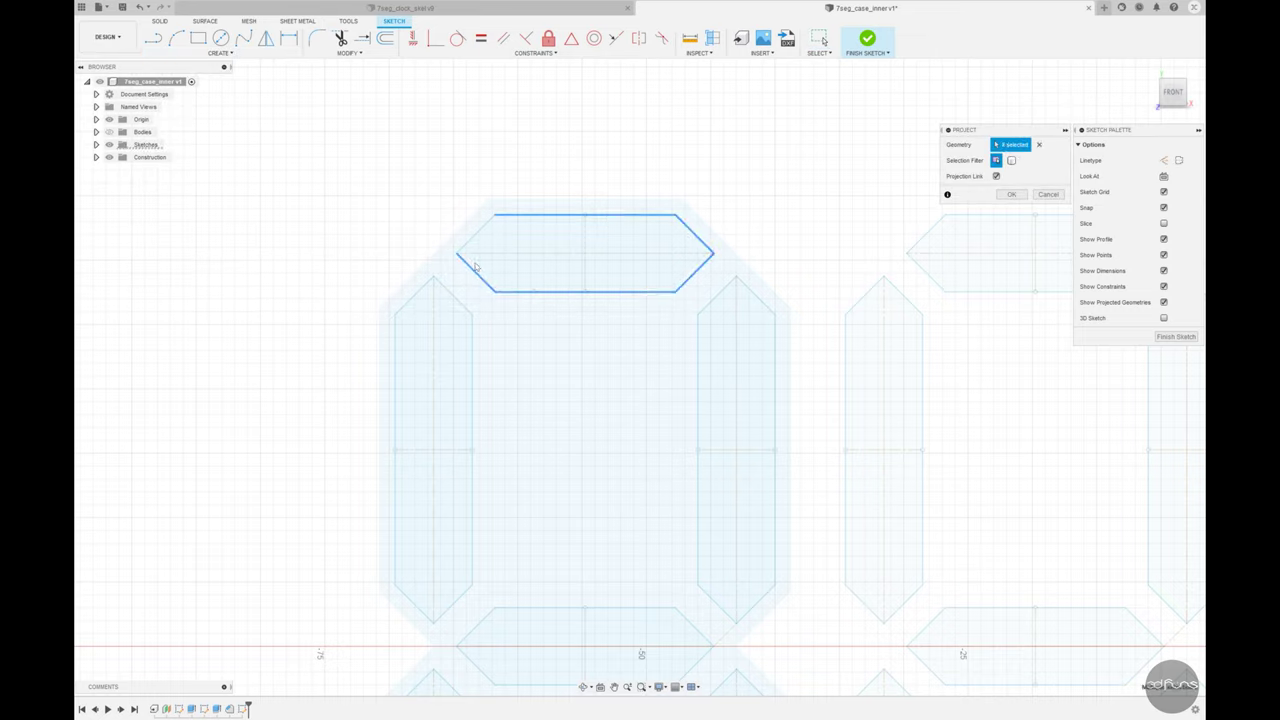
{"action": "left_click", "coordinate": [414, 296]}
{"action": "left_click", "coordinate": [453, 296]}
{"action": "left_click", "coordinate": [472, 450]}
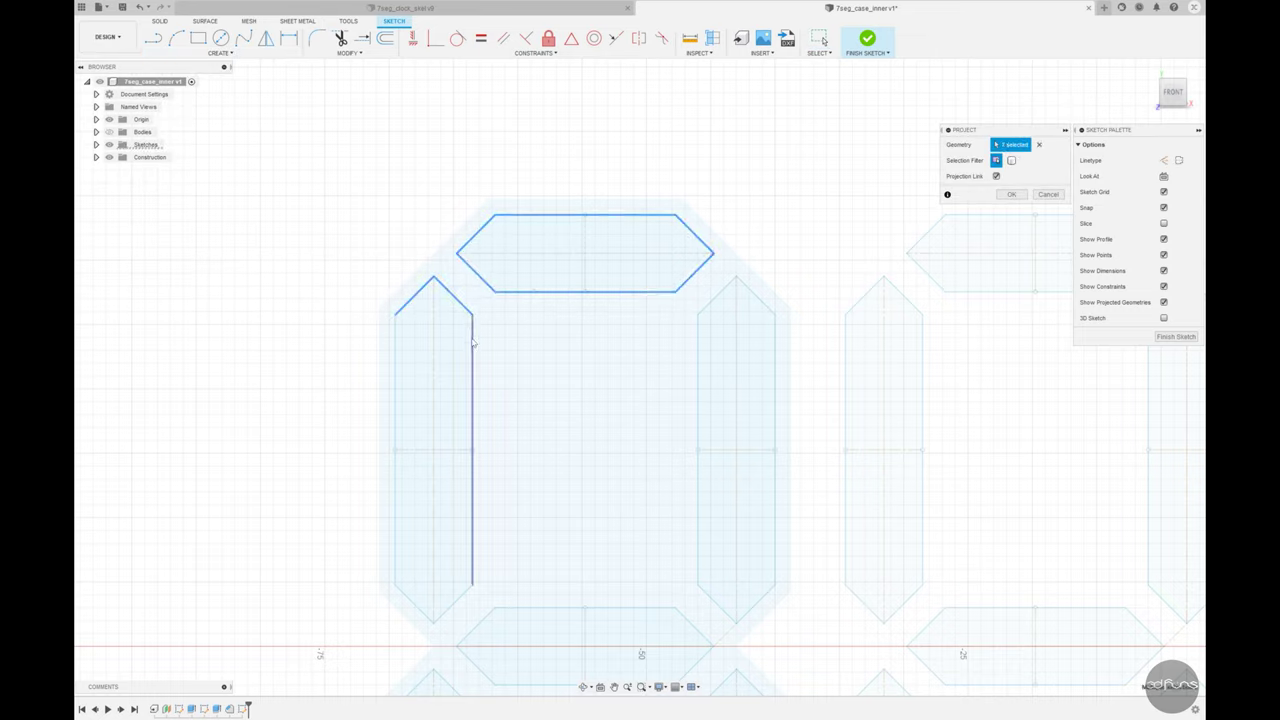
{"action": "left_click", "coordinate": [395, 440]}
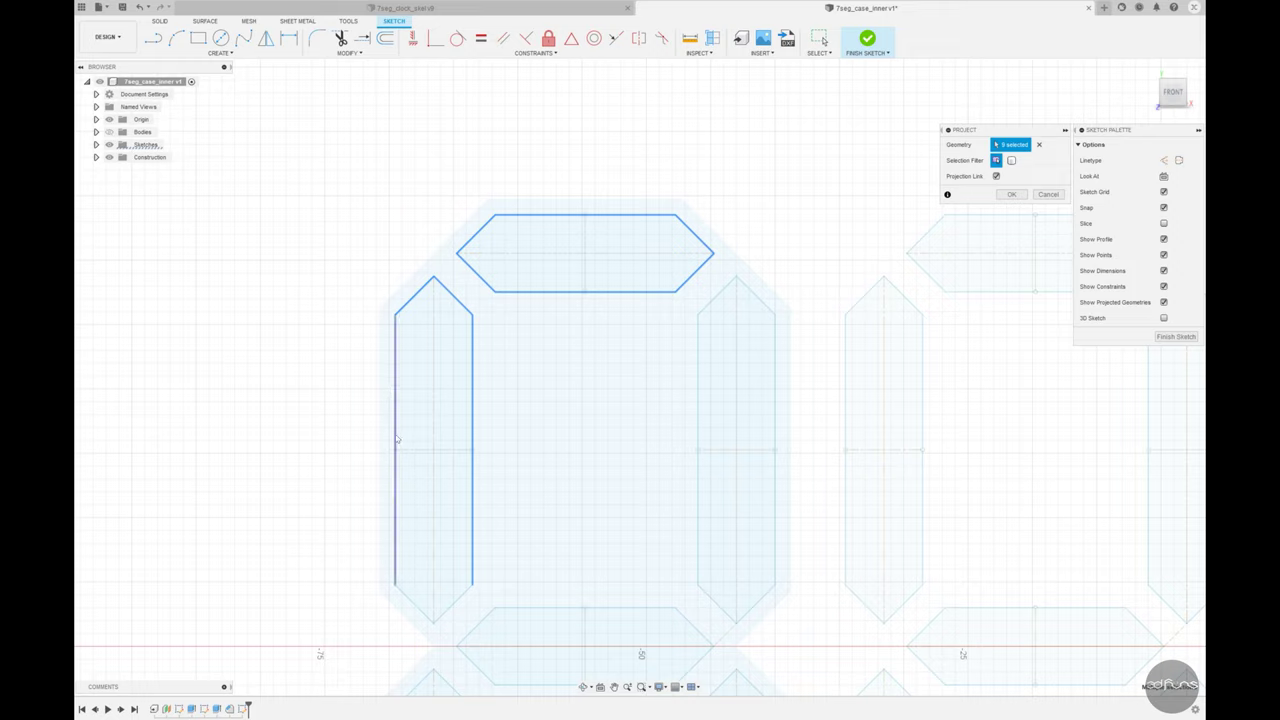
Step: Project the middle bar and right segment edges, completing the projection
{"action": "left_click", "coordinate": [482, 624]}
{"action": "left_click", "coordinate": [508, 607]}
{"action": "left_click", "coordinate": [697, 666]}
{"action": "left_click", "coordinate": [695, 627]}
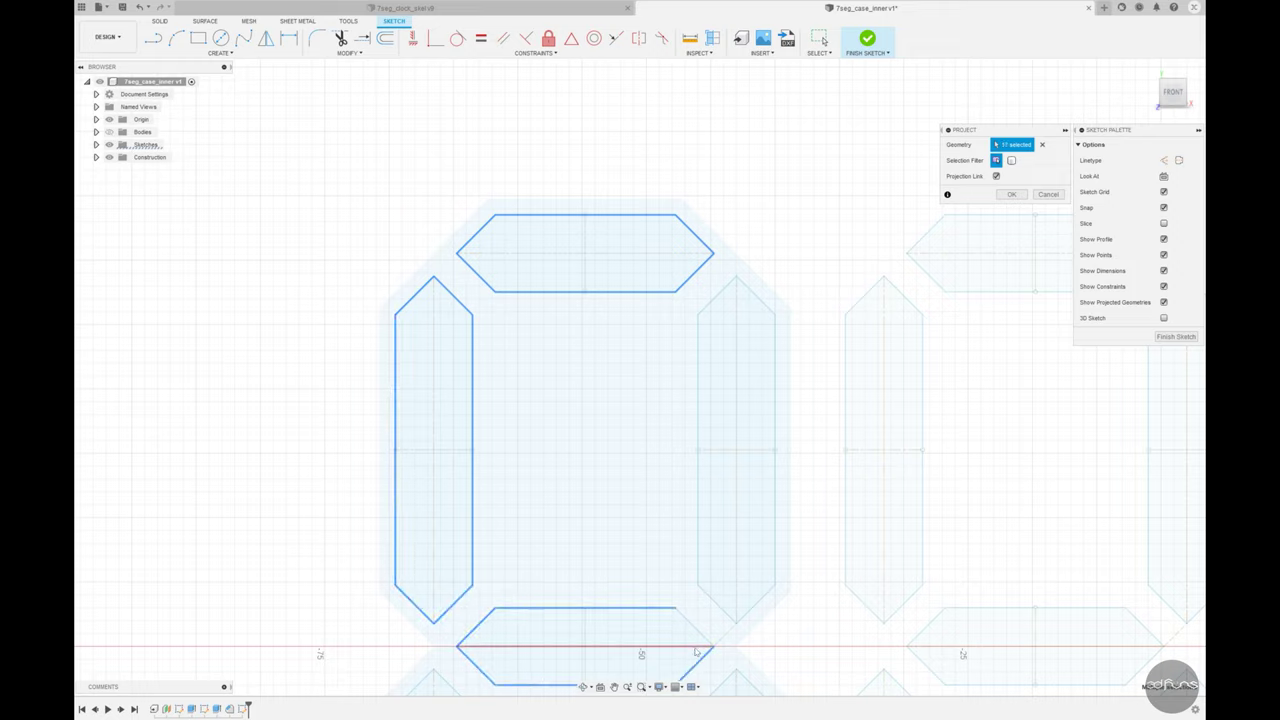
{"action": "left_click", "coordinate": [699, 565]}
{"action": "left_click", "coordinate": [756, 604]}
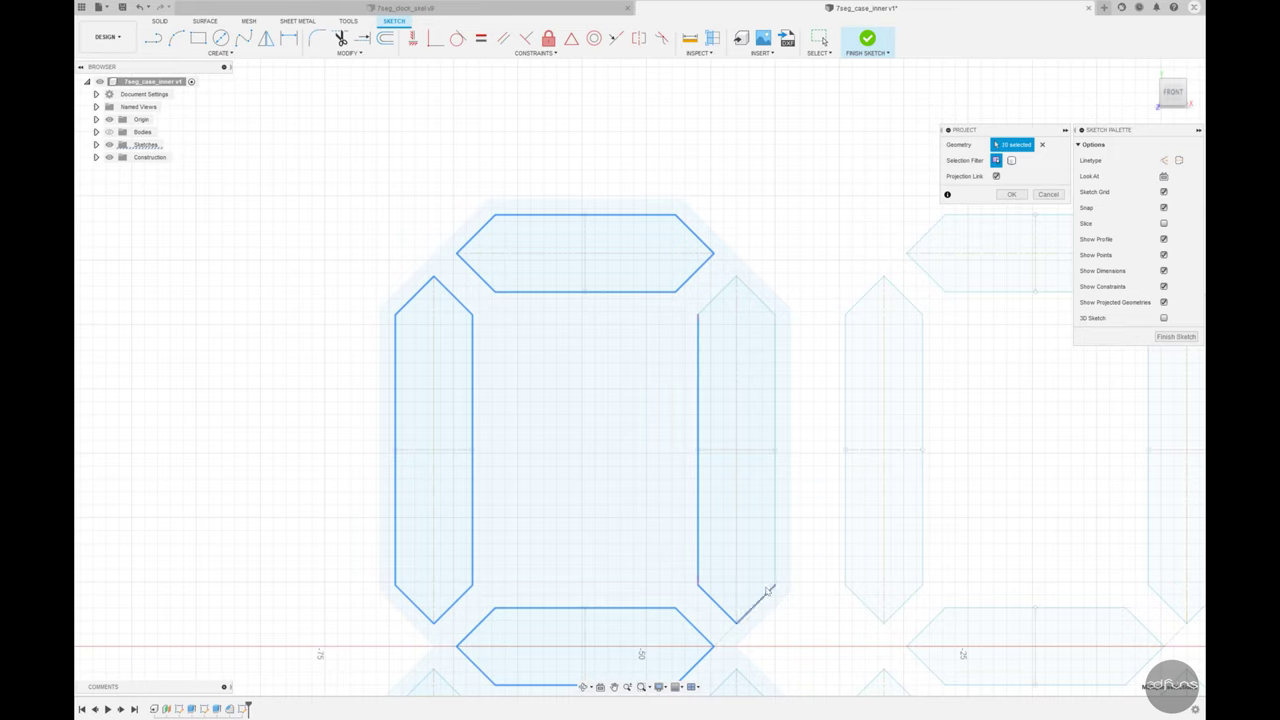
{"action": "left_click", "coordinate": [775, 585]}
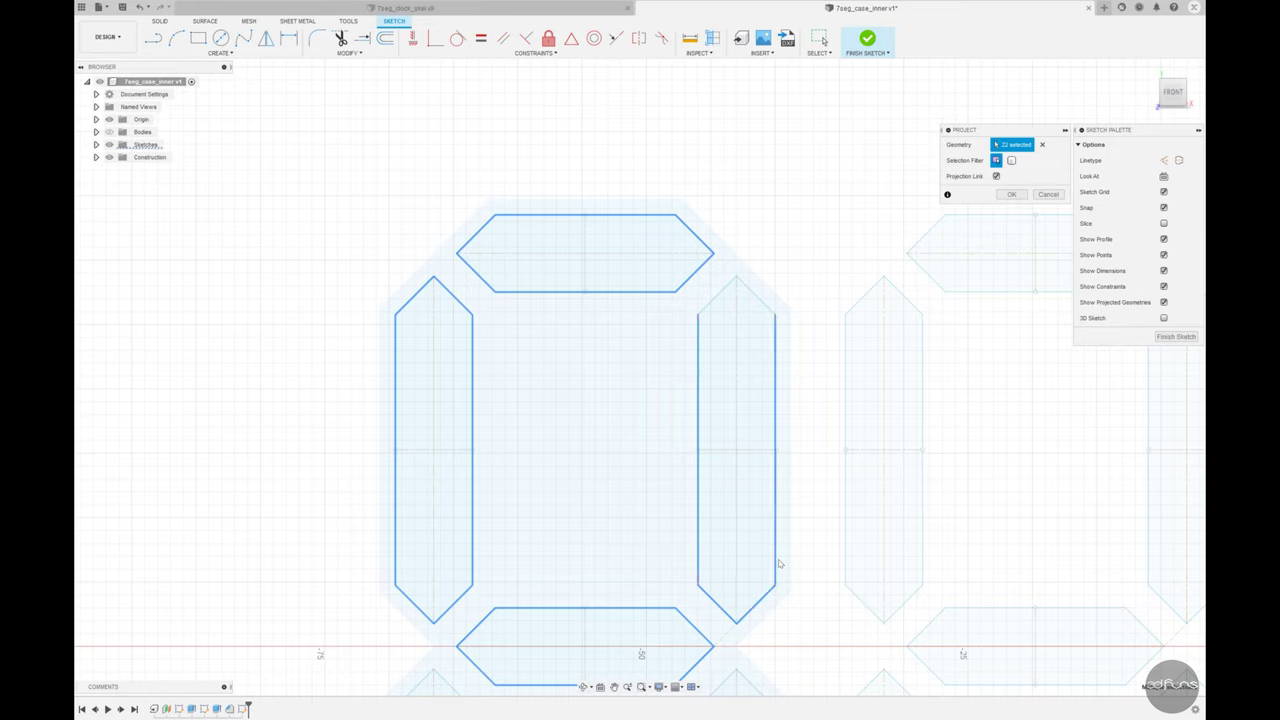
{"action": "left_click", "coordinate": [1010, 195]}
Step: Offset the top segment outline by 0.3 mm
{"action": "key", "text": "o"}
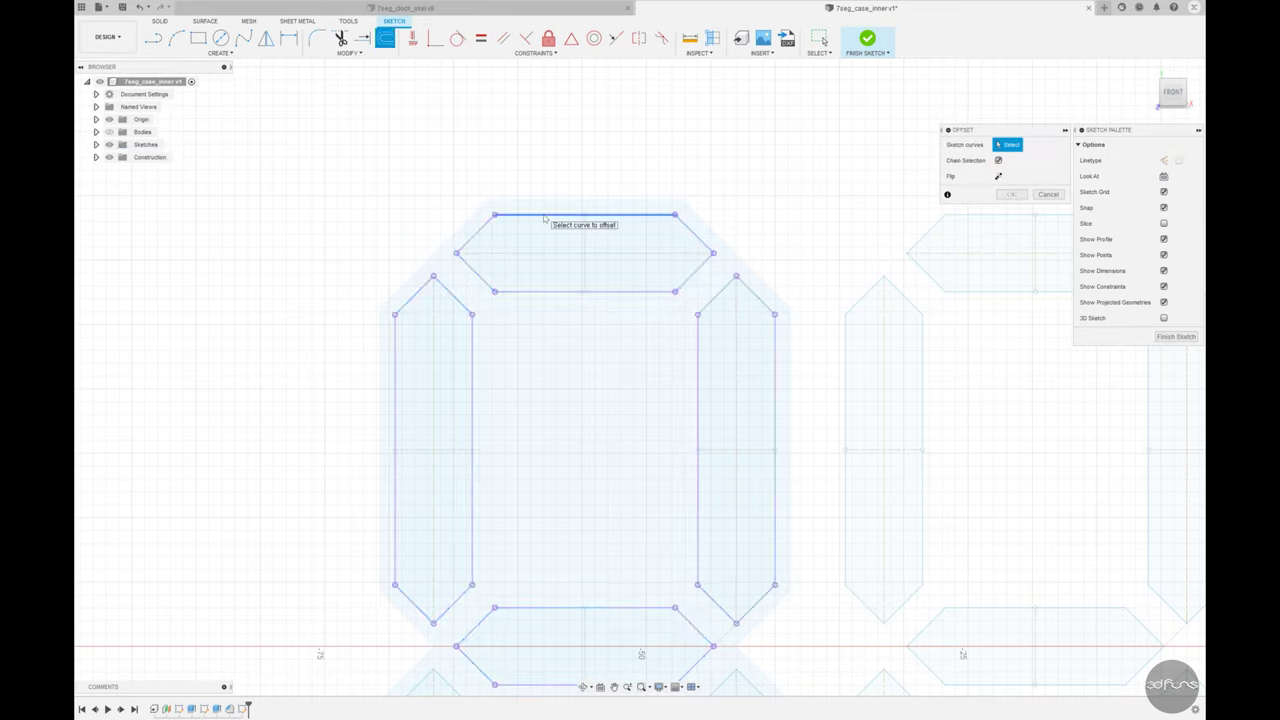
{"action": "left_click", "coordinate": [545, 215]}
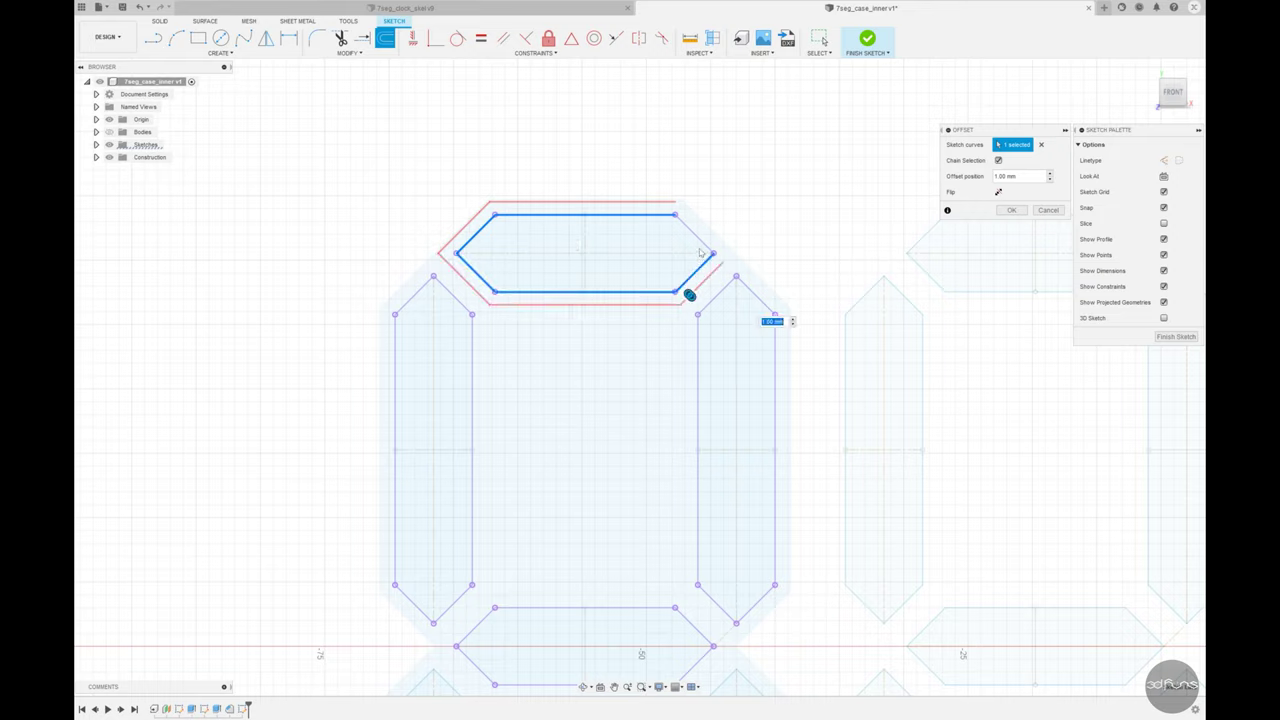
{"action": "type", "text": ".3"}
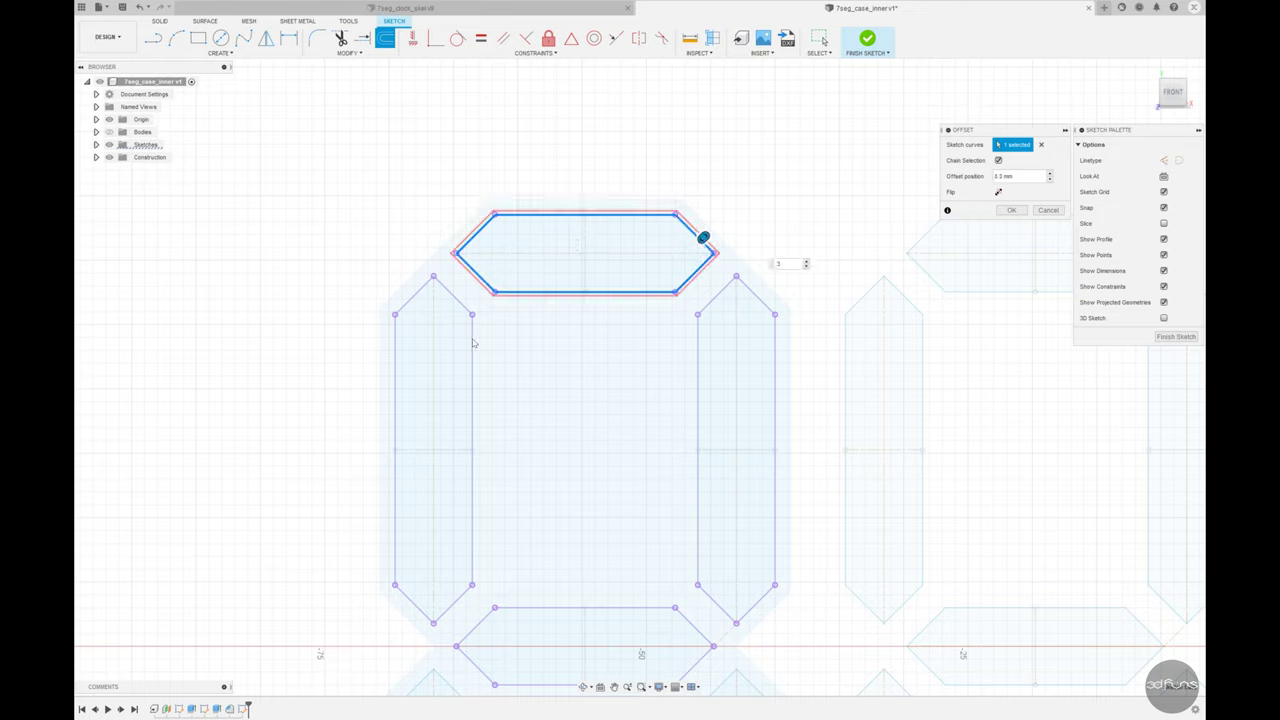
{"action": "left_click", "coordinate": [1010, 210]}
Step: Offset the left, right and bottom segment outlines the same way
{"action": "left_click", "coordinate": [385, 38]}
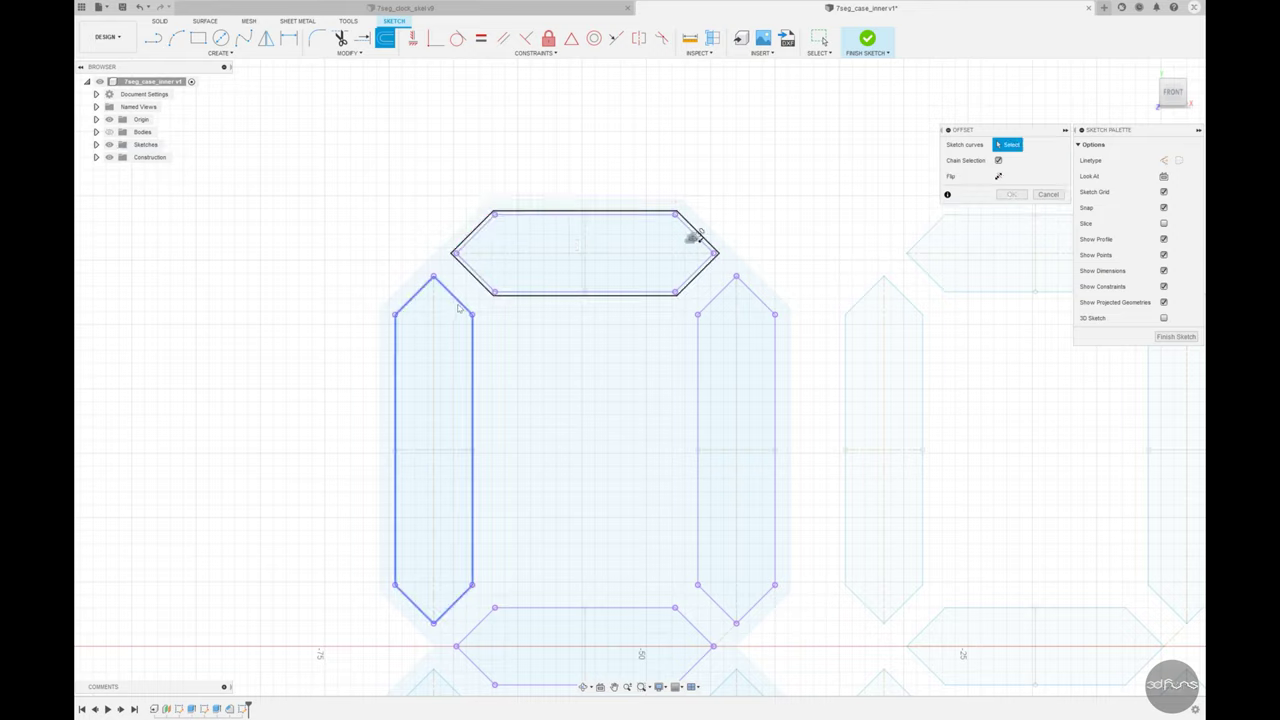
{"action": "left_click", "coordinate": [449, 311]}
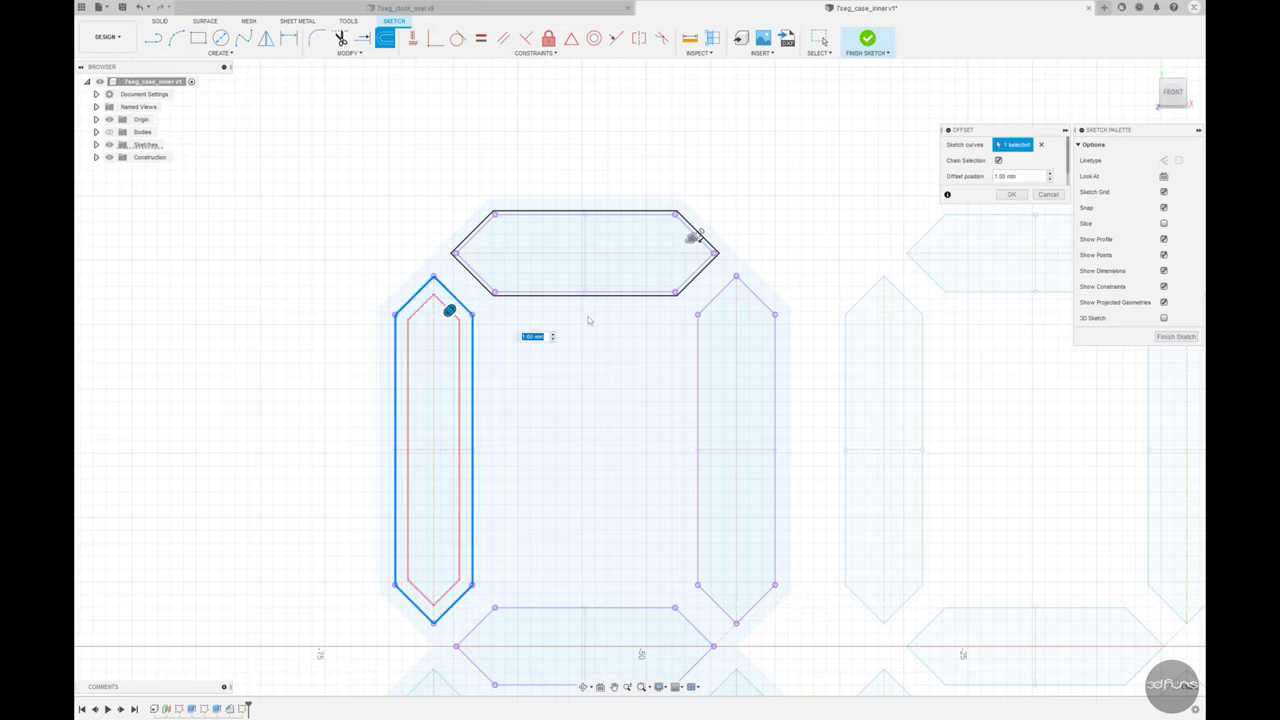
{"action": "key", "text": "Return"}
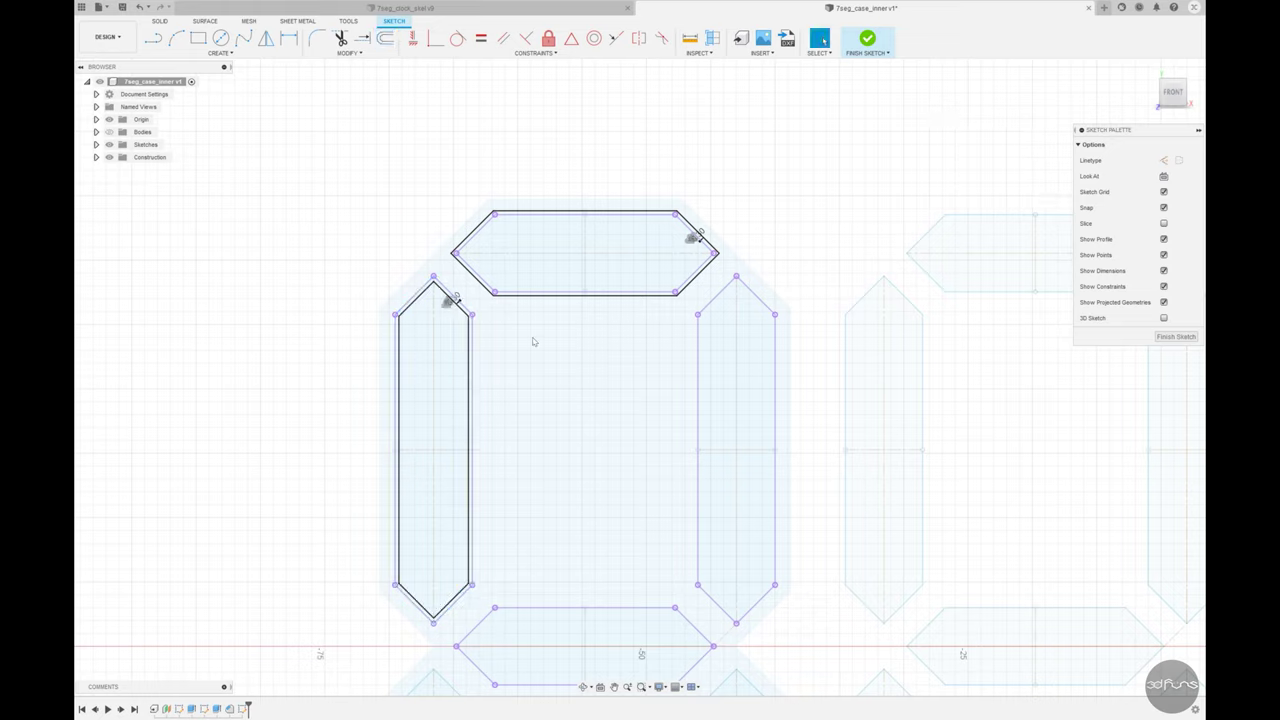
{"action": "left_click", "coordinate": [397, 49]}
{"action": "left_click", "coordinate": [701, 344]}
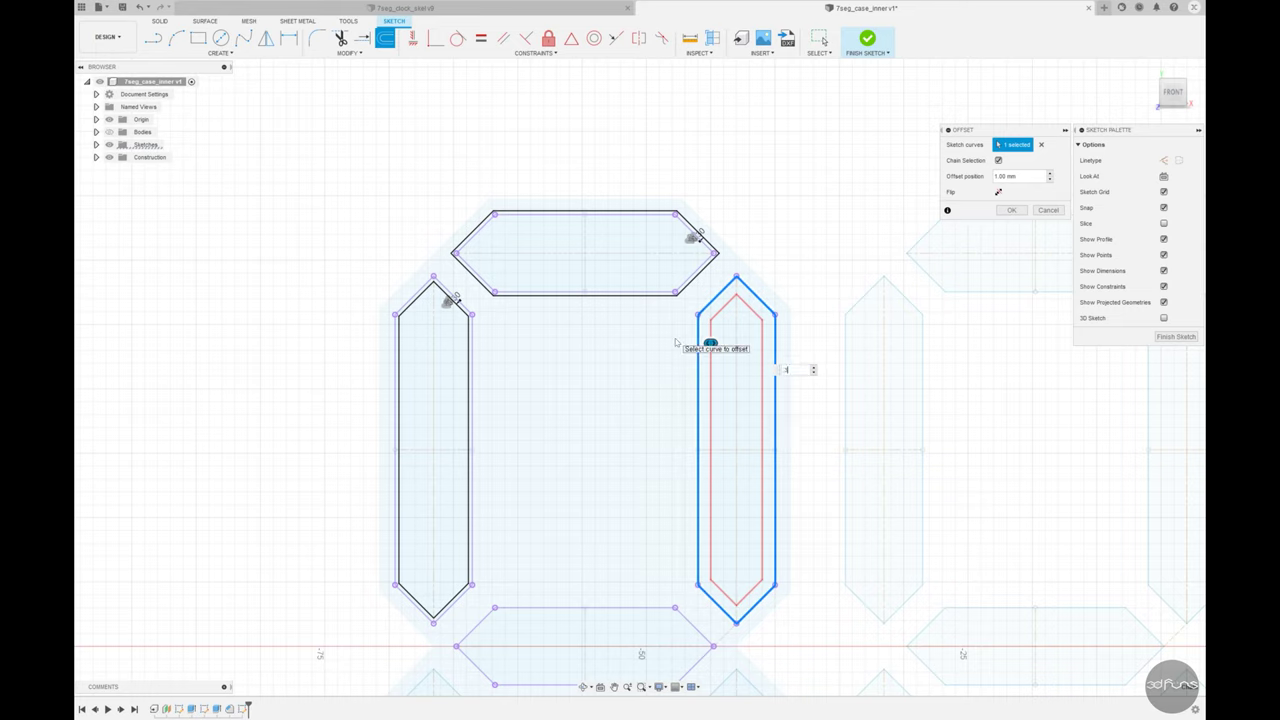
{"action": "key", "text": "Return"}
{"action": "left_click", "coordinate": [385, 38]}
{"action": "left_click", "coordinate": [537, 609]}
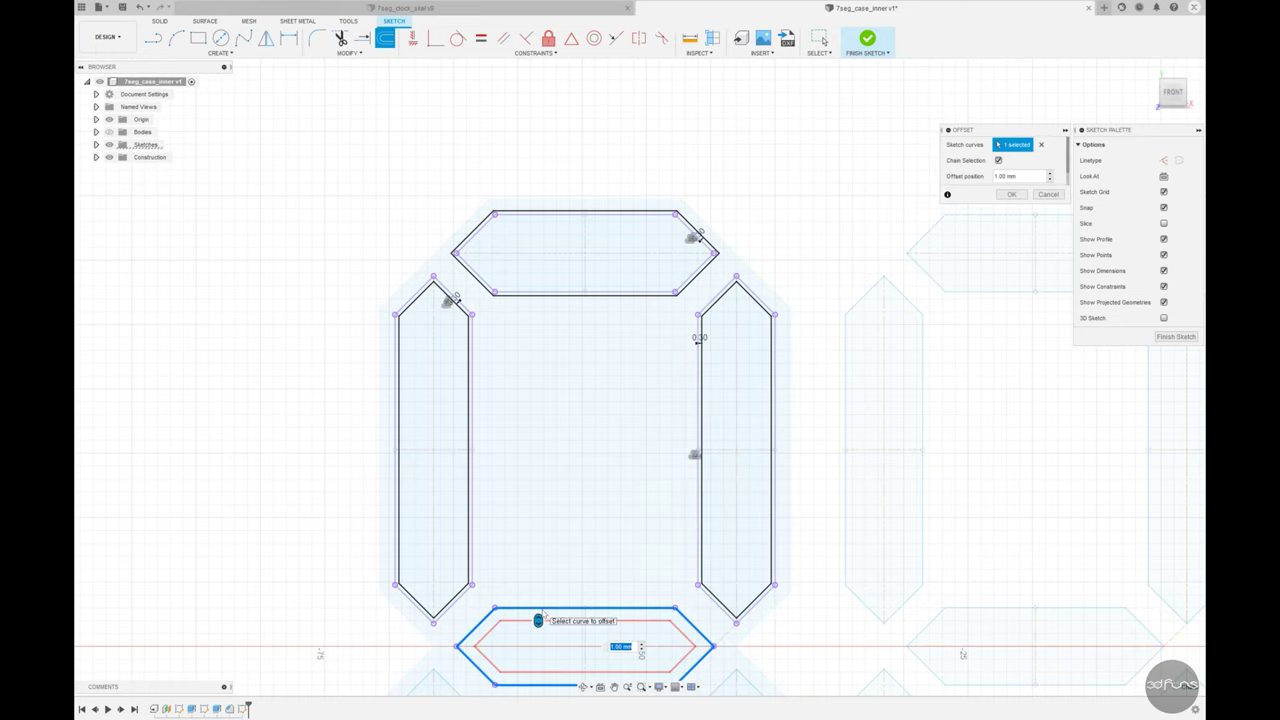
{"action": "key", "text": "Return"}
Step: Delete the stray vertical line beside the upper digit
{"action": "scroll", "coordinate": [750, 216], "scroll_direction": "down", "scroll_amount": 2}
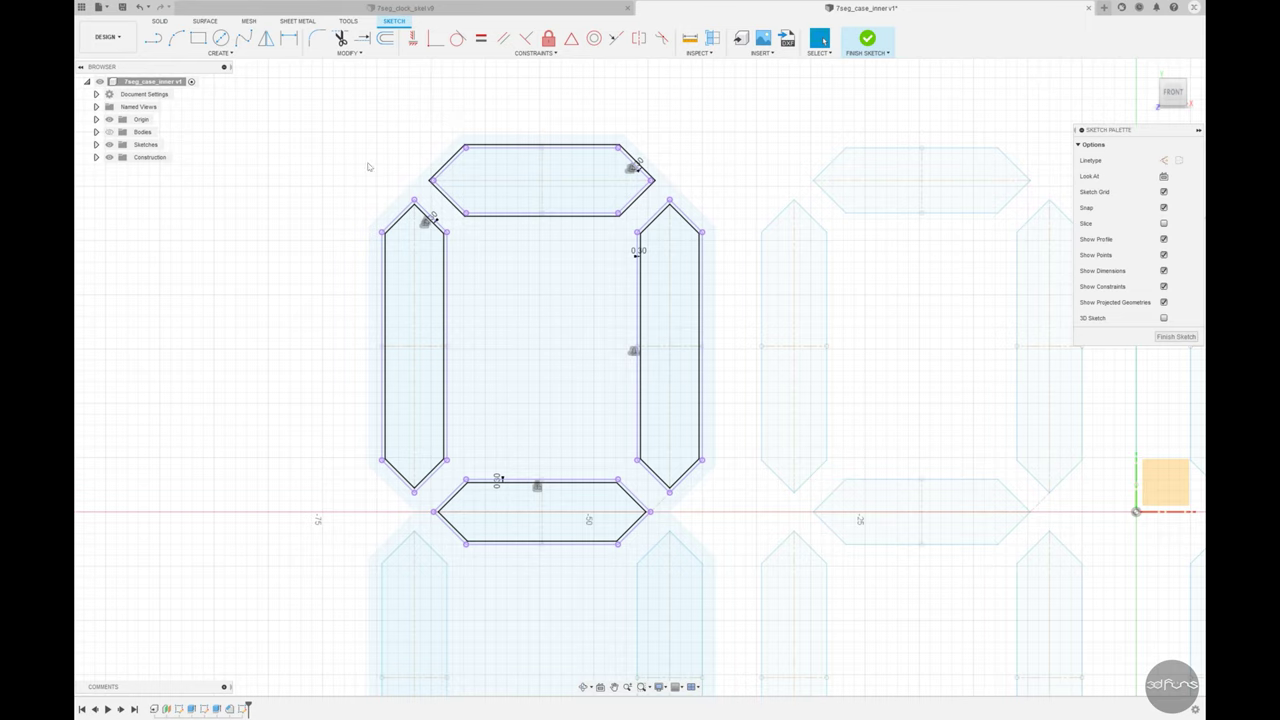
{"action": "left_click_drag", "start_coordinate": [312, 116], "coordinate": [748, 508]}
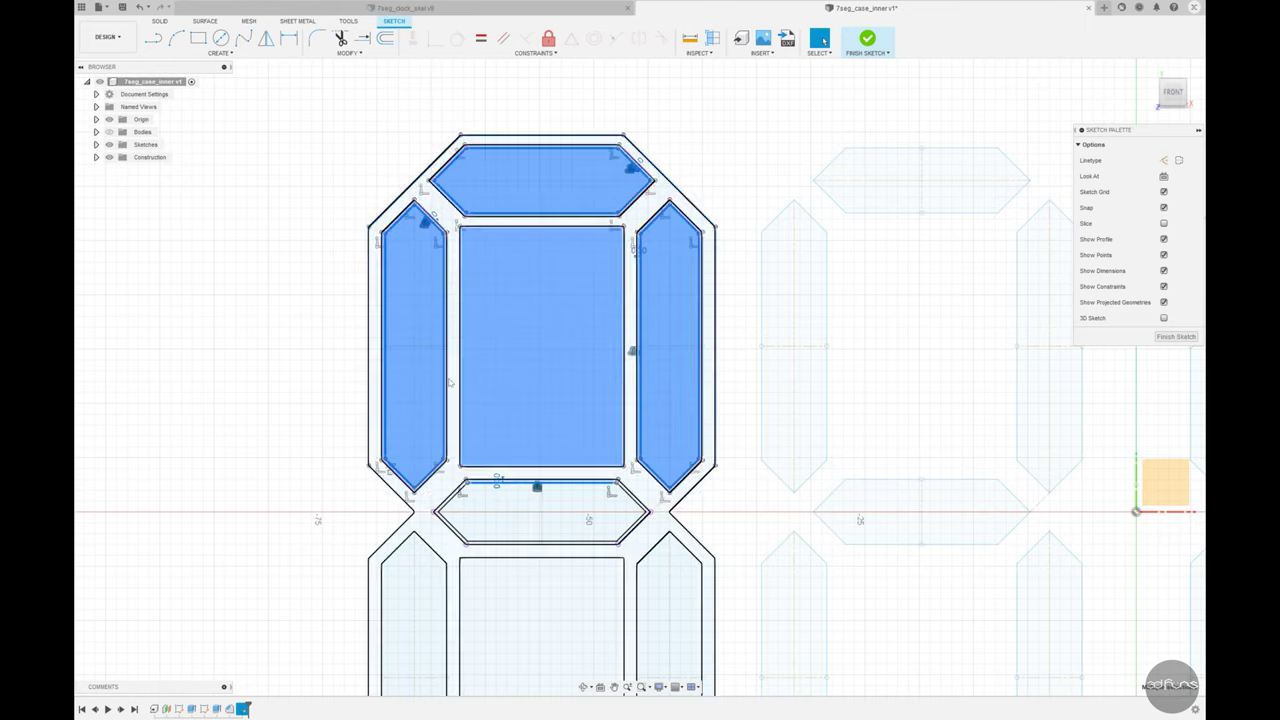
{"action": "left_click_drag", "start_coordinate": [450, 382], "coordinate": [369, 480]}
{"action": "left_click", "coordinate": [646, 153]}
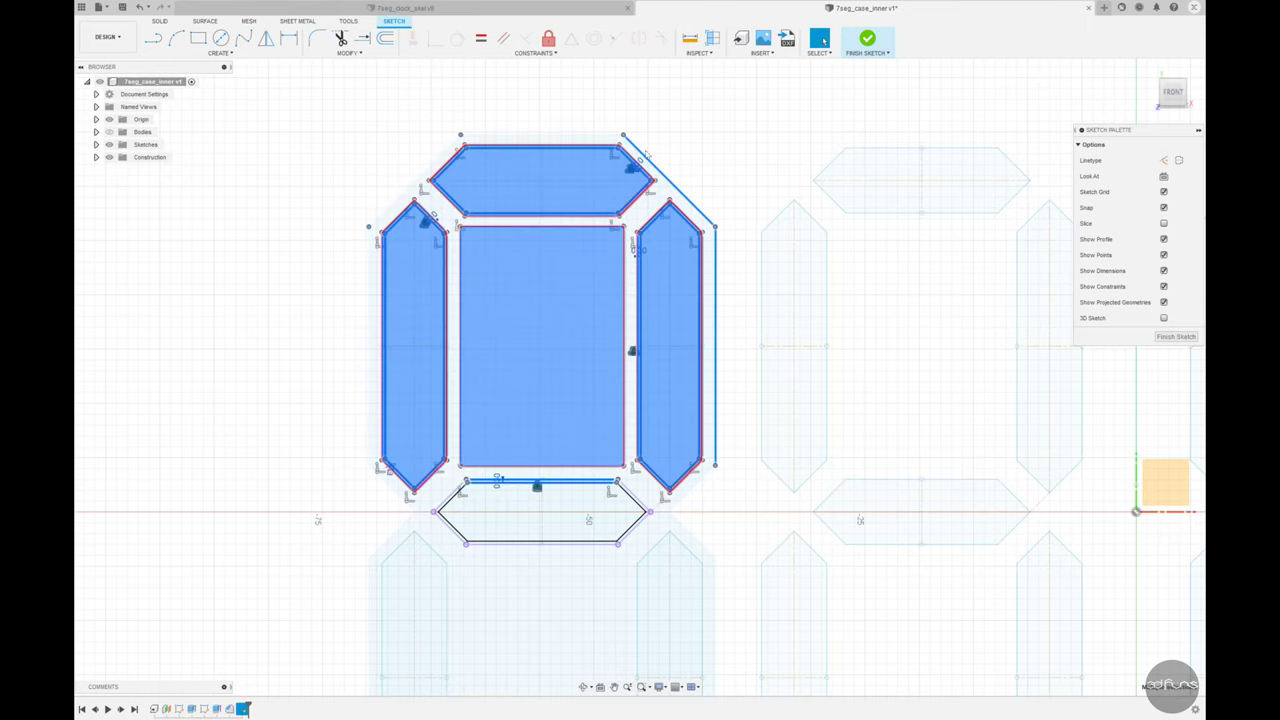
{"action": "key", "text": "Delete"}
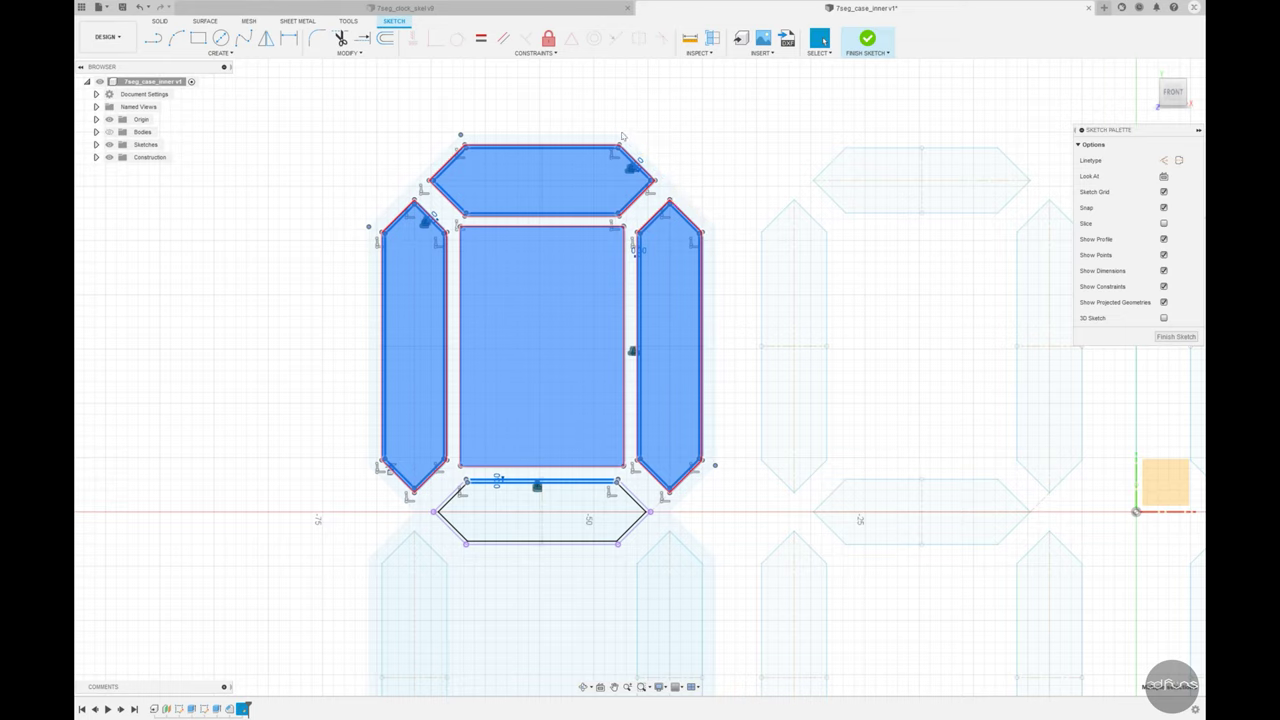
{"action": "scroll", "coordinate": [480, 505], "scroll_direction": "up", "scroll_amount": 3}
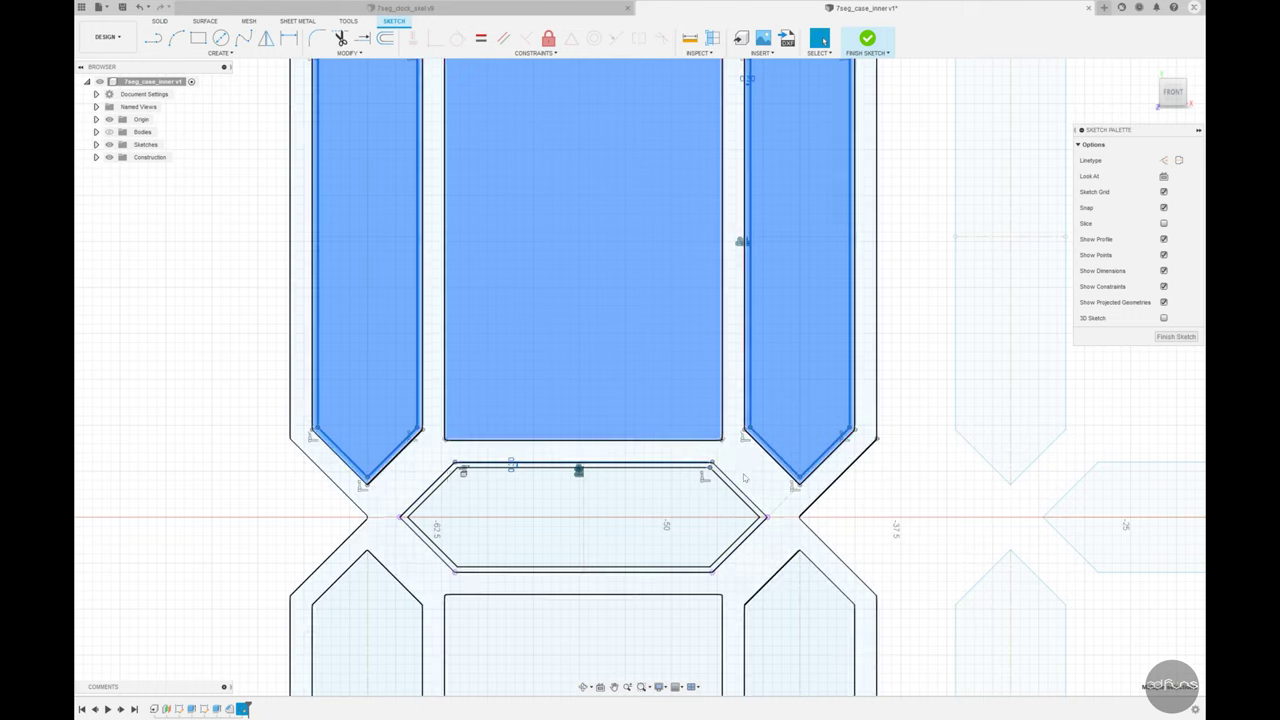
{"action": "scroll", "coordinate": [562, 495], "scroll_direction": "down", "scroll_amount": 3}
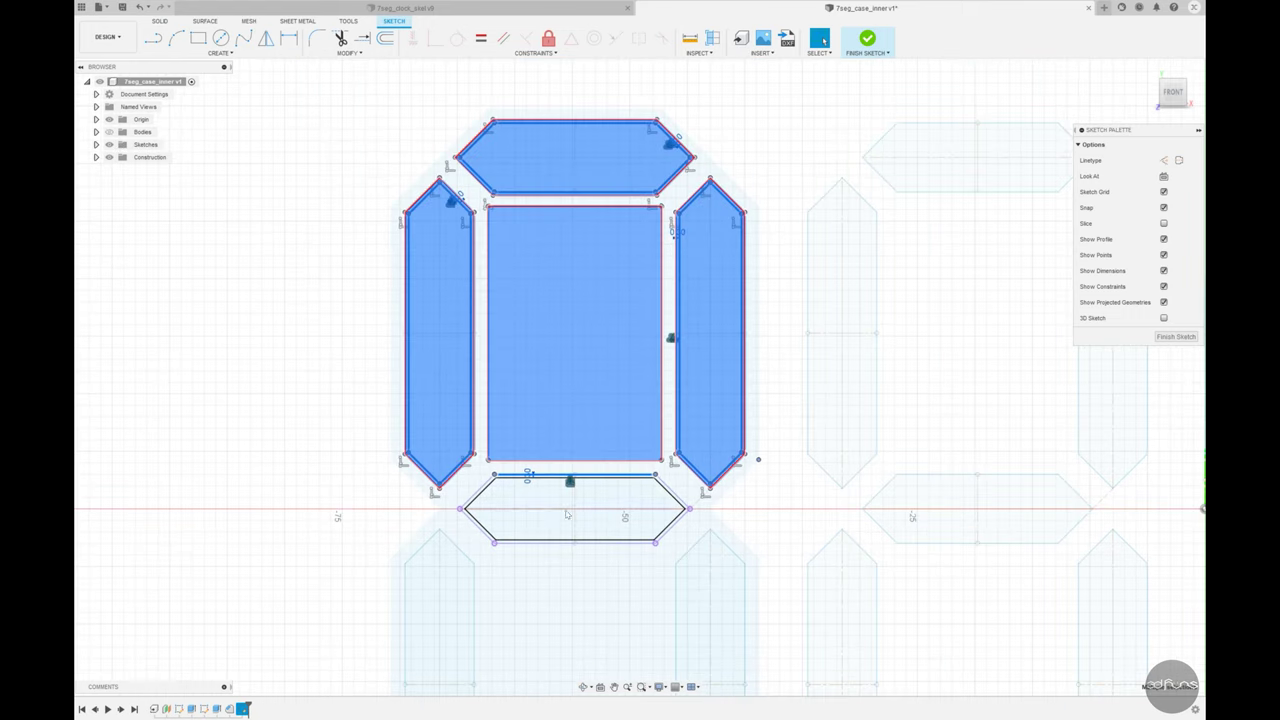
{"action": "left_click_drag", "start_coordinate": [293, 149], "coordinate": [482, 492]}
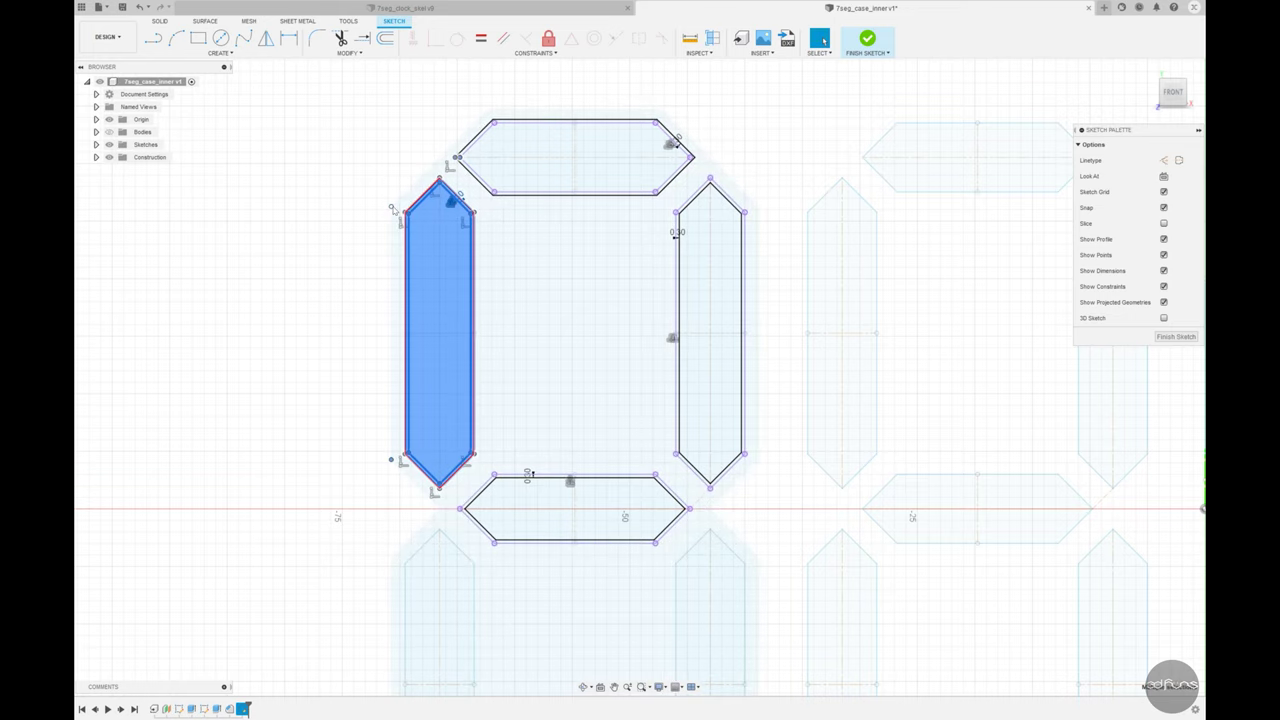
{"action": "scroll", "coordinate": [510, 300], "scroll_direction": "up", "scroll_amount": 1}
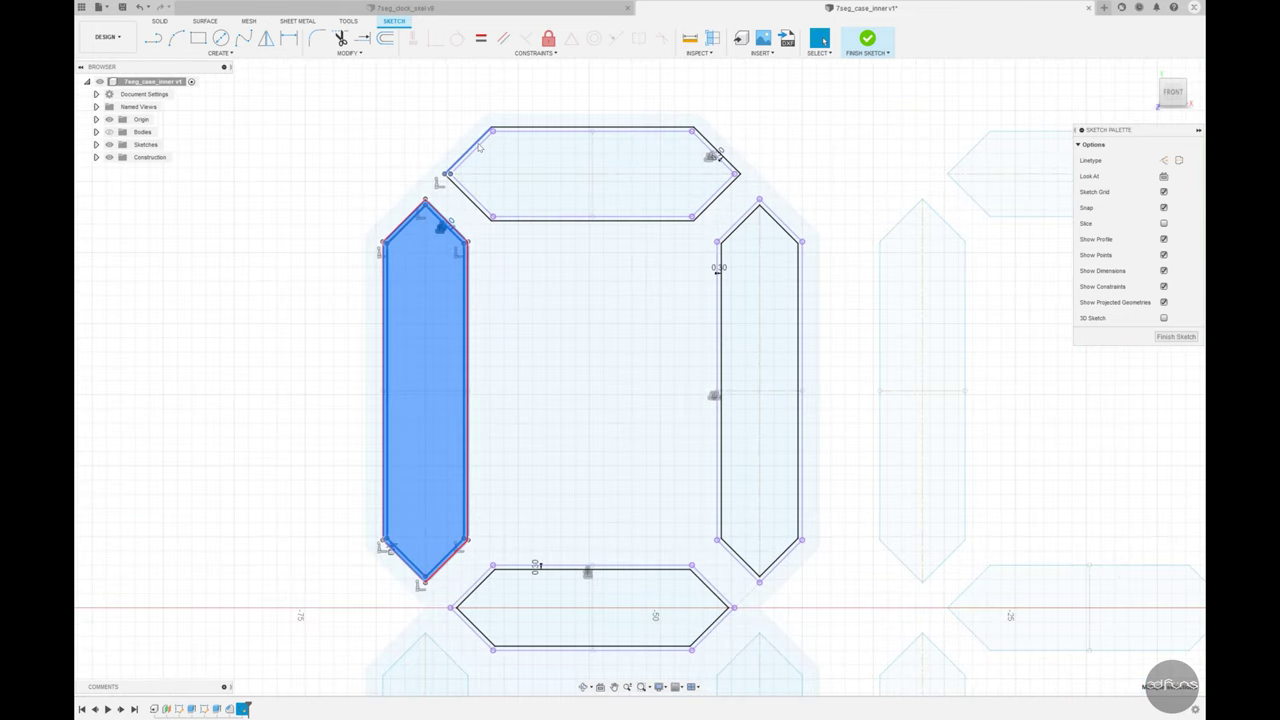
{"action": "scroll", "coordinate": [475, 220], "scroll_direction": "up", "scroll_amount": 1}
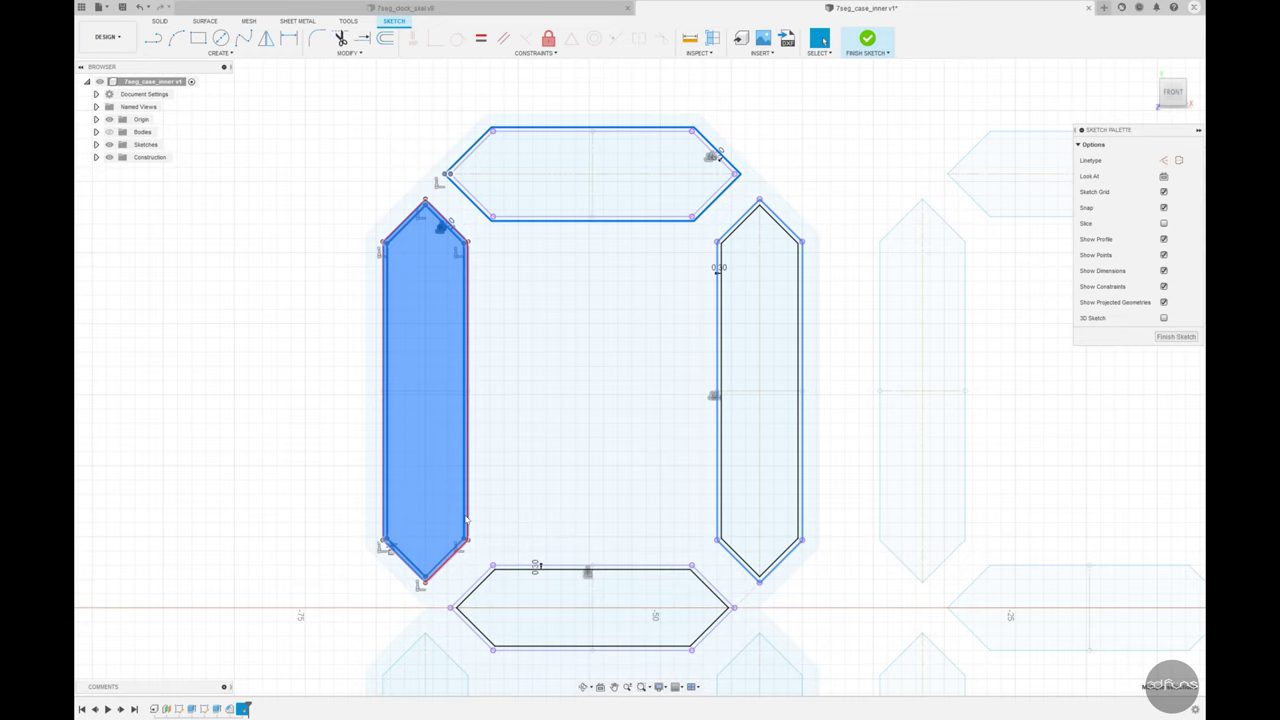
{"action": "scroll", "coordinate": [437, 219], "scroll_direction": "up", "scroll_amount": 2}
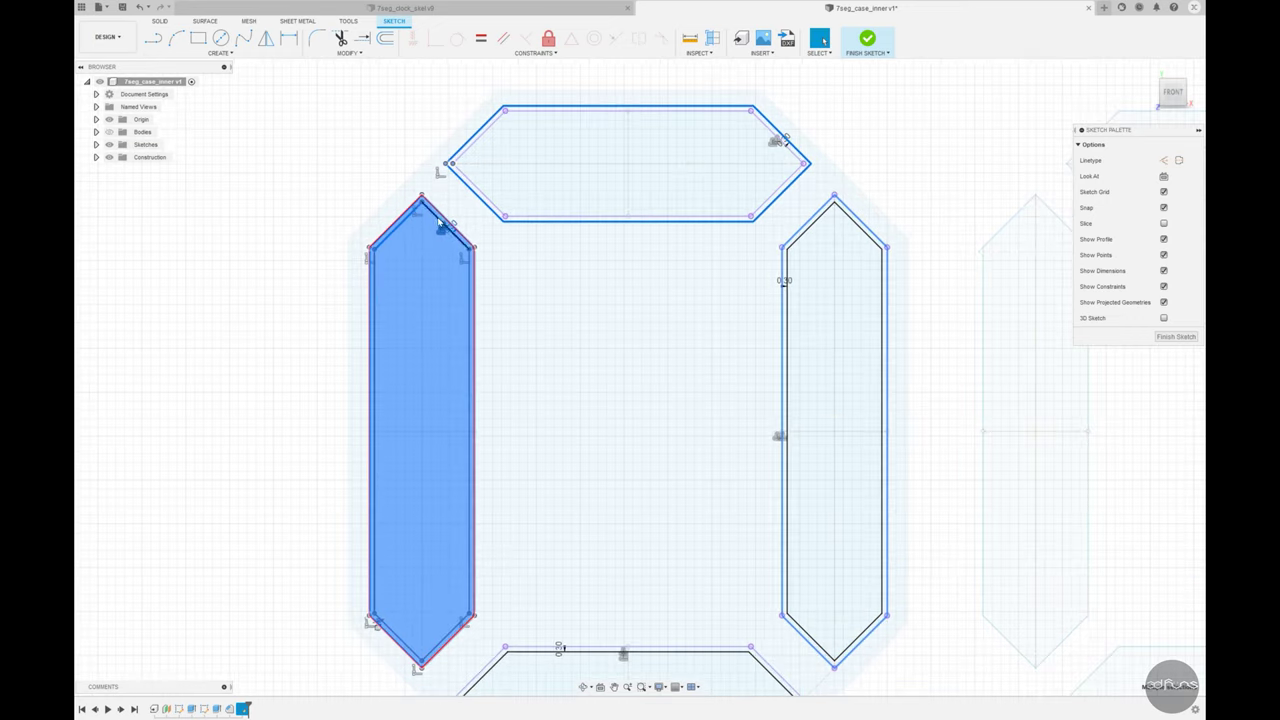
Step: Redo the offset on the left segment's four selected edges
{"action": "scroll", "coordinate": [650, 370], "scroll_direction": "down", "scroll_amount": 1}
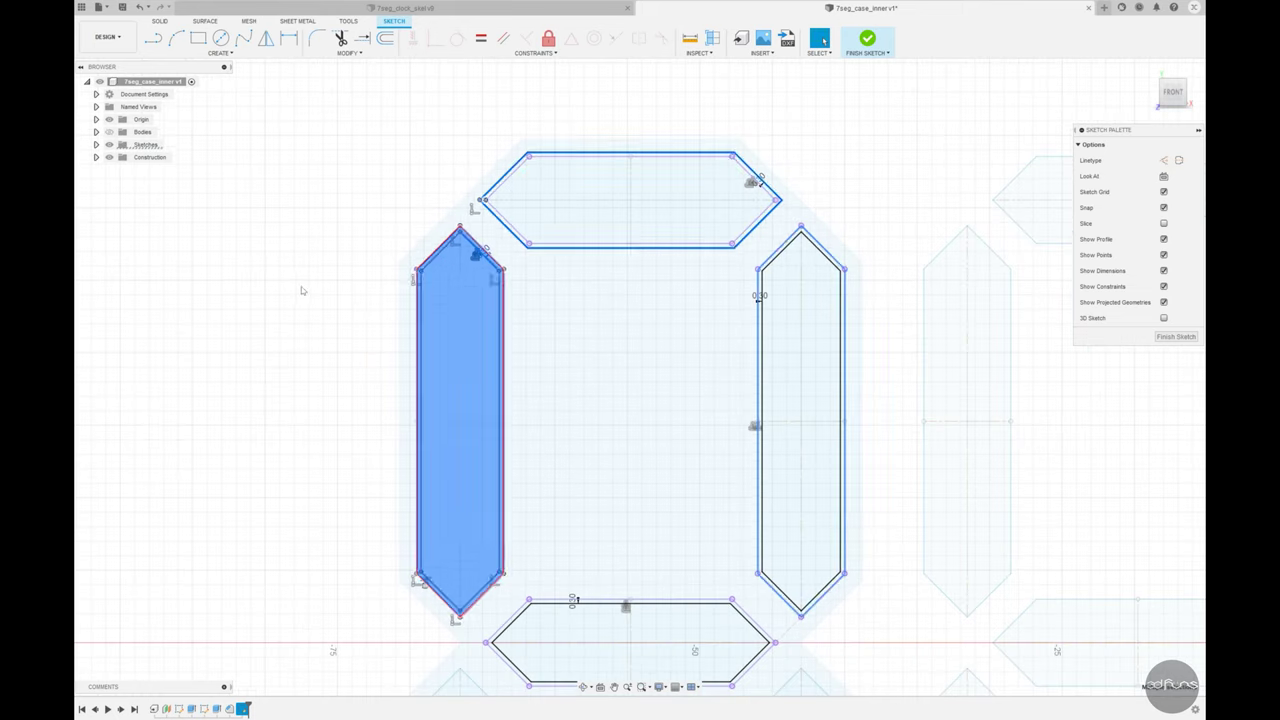
{"action": "left_click", "coordinate": [439, 248]}
{"action": "left_click", "coordinate": [503, 300], "text": "ctrl"}
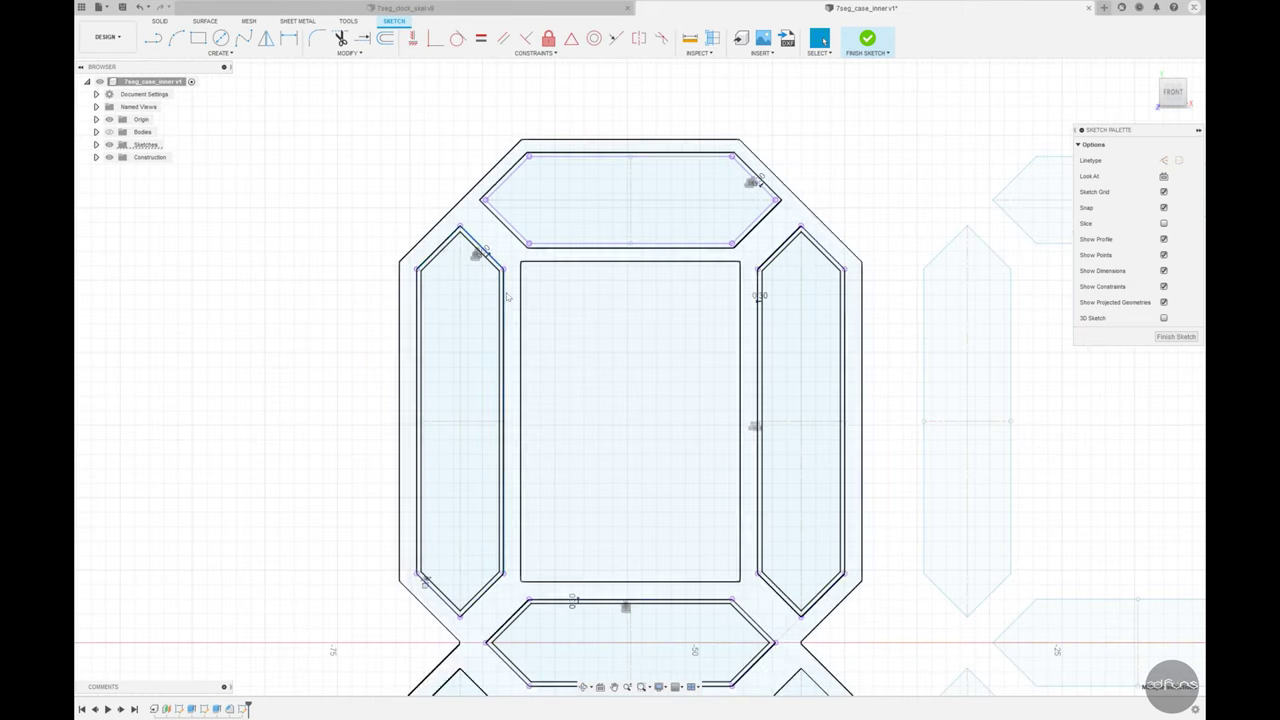
{"action": "left_click", "coordinate": [417, 335], "text": "ctrl"}
{"action": "left_click", "coordinate": [440, 594], "text": "ctrl"}
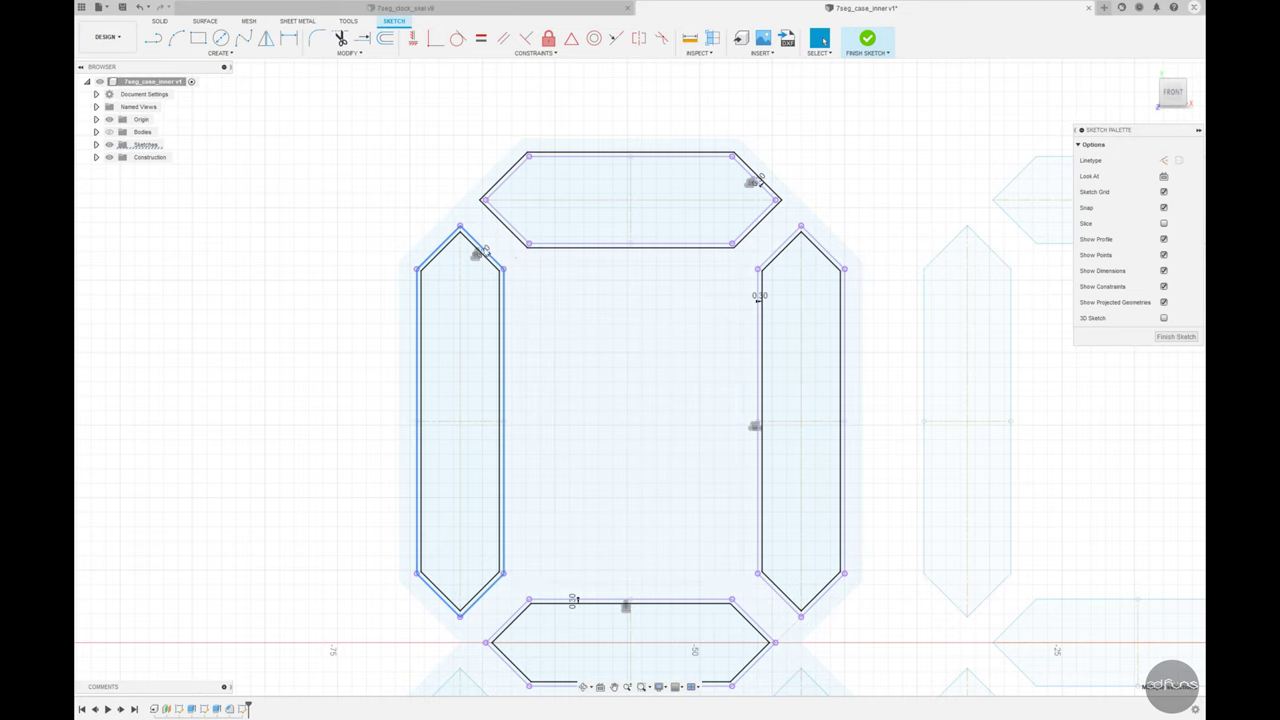
{"action": "left_click", "coordinate": [483, 254]}
{"action": "key", "text": "Return"}
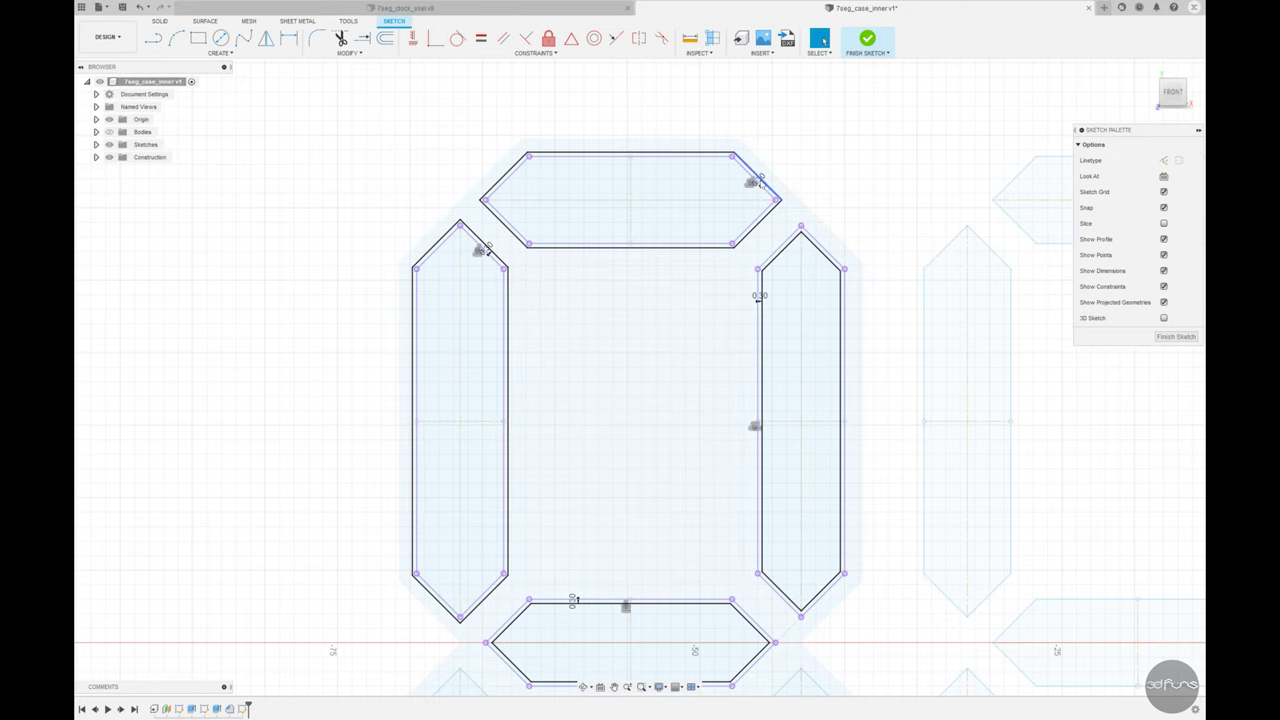
Step: Change the bottom segment's offset dimension to 0.3 mm
{"action": "left_click", "coordinate": [770, 180]}
{"action": "scroll", "coordinate": [770, 178], "scroll_direction": "up", "scroll_amount": 2}
{"action": "left_click", "coordinate": [836, 154]}
{"action": "scroll", "coordinate": [837, 153], "scroll_direction": "down", "scroll_amount": 1}
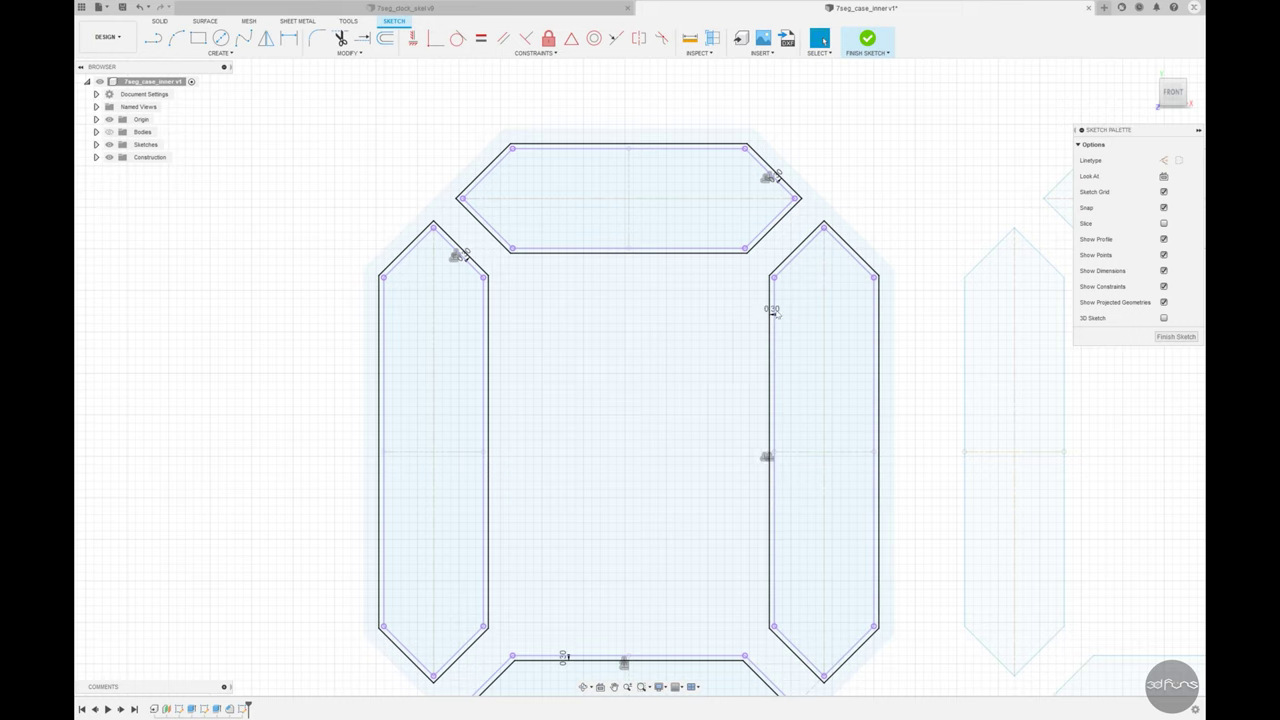
{"action": "scroll", "coordinate": [560, 250], "scroll_direction": "down", "scroll_amount": 2}
{"action": "scroll", "coordinate": [548, 515], "scroll_direction": "up", "scroll_amount": 2}
{"action": "double_click", "coordinate": [555, 515]}
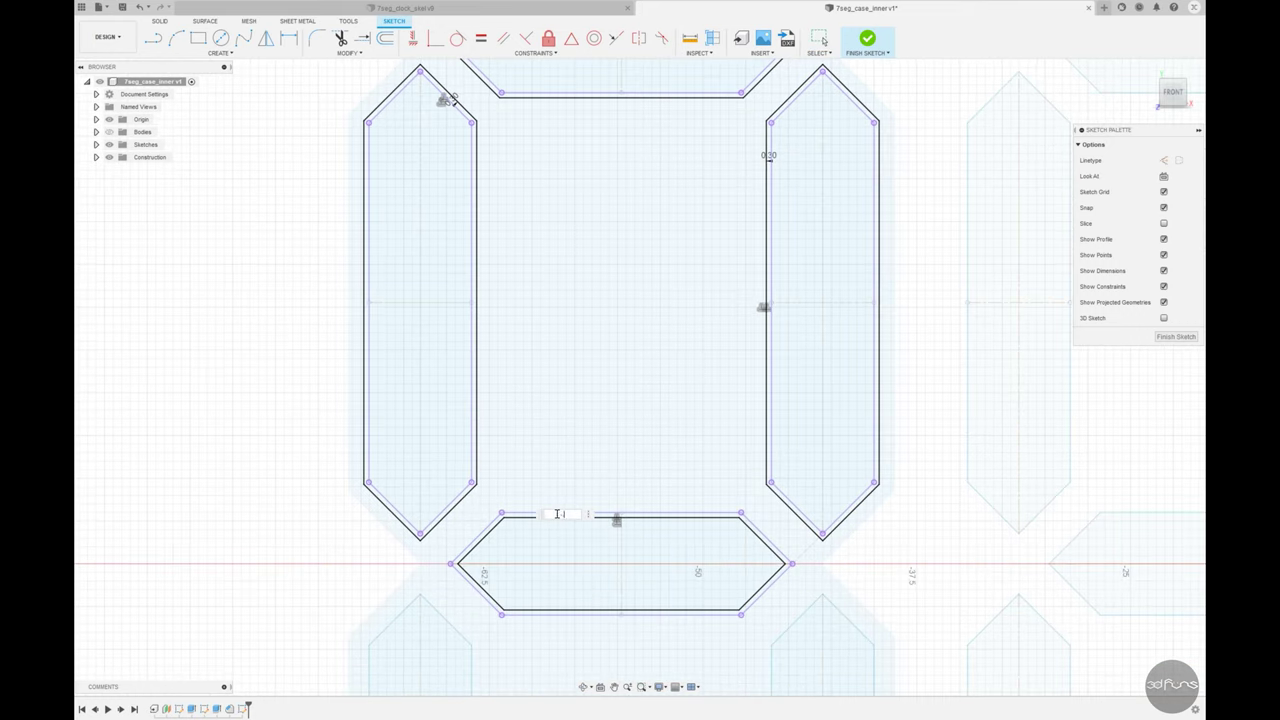
{"action": "type", "text": "0.3"}
{"action": "key", "text": "Return"}
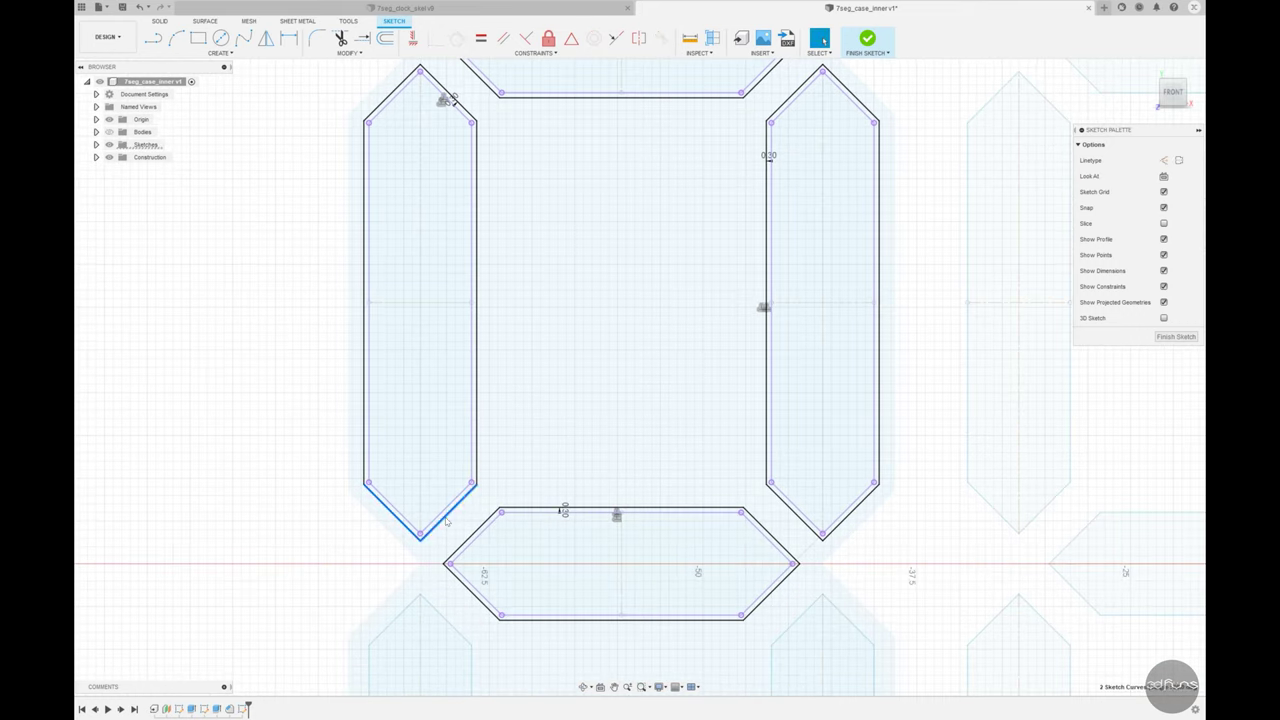
Step: Select the left and right segment outlines
{"action": "left_click", "coordinate": [402, 522]}
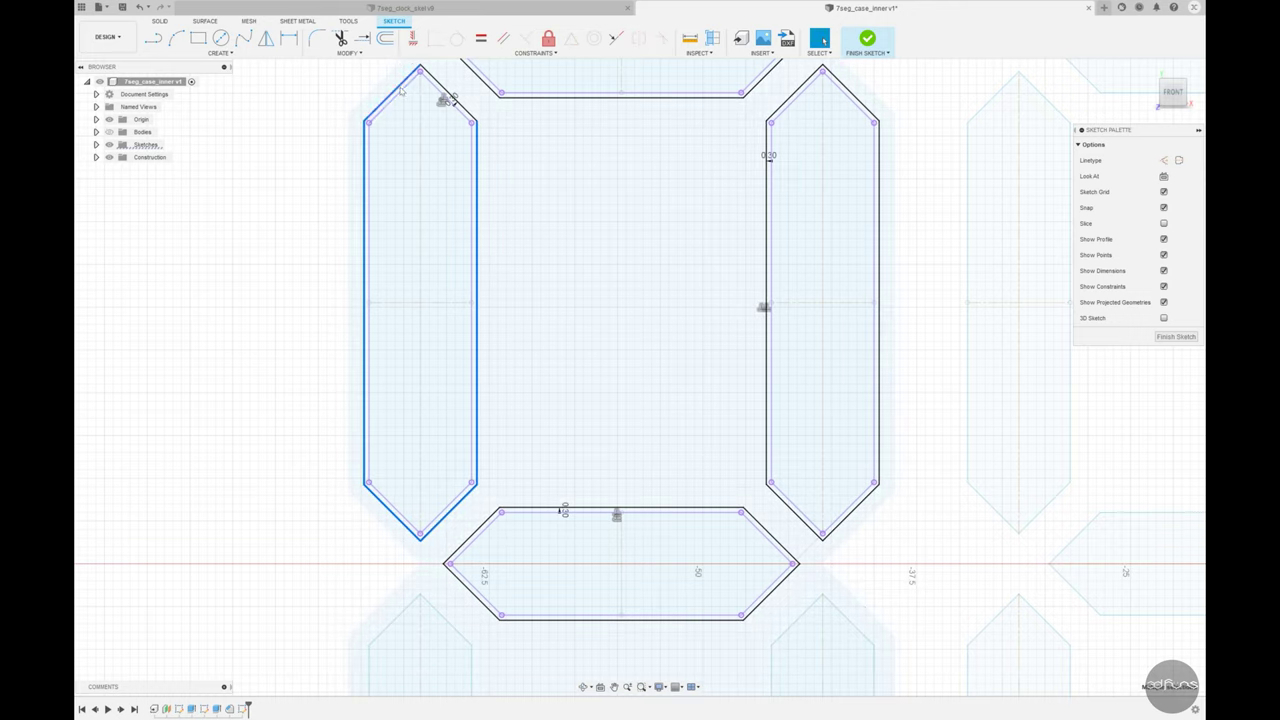
{"action": "left_click", "coordinate": [783, 143]}
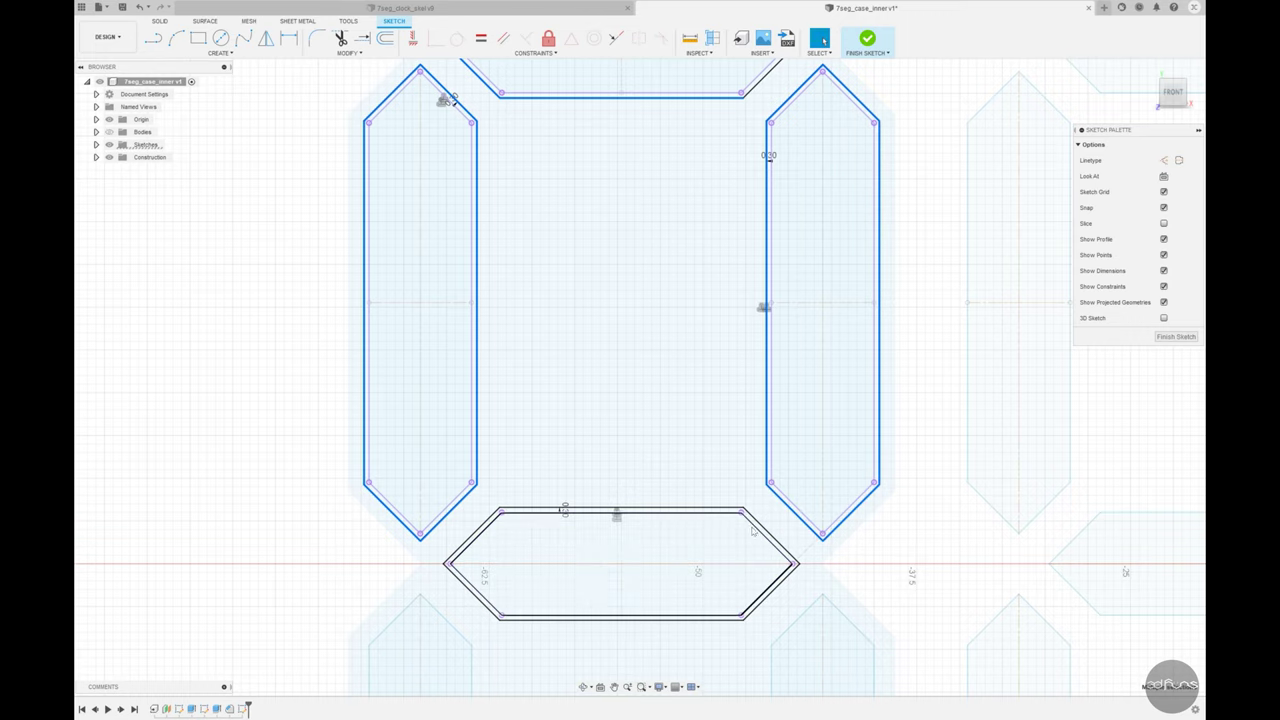
{"action": "scroll", "coordinate": [609, 573], "scroll_direction": "down", "scroll_amount": 3}
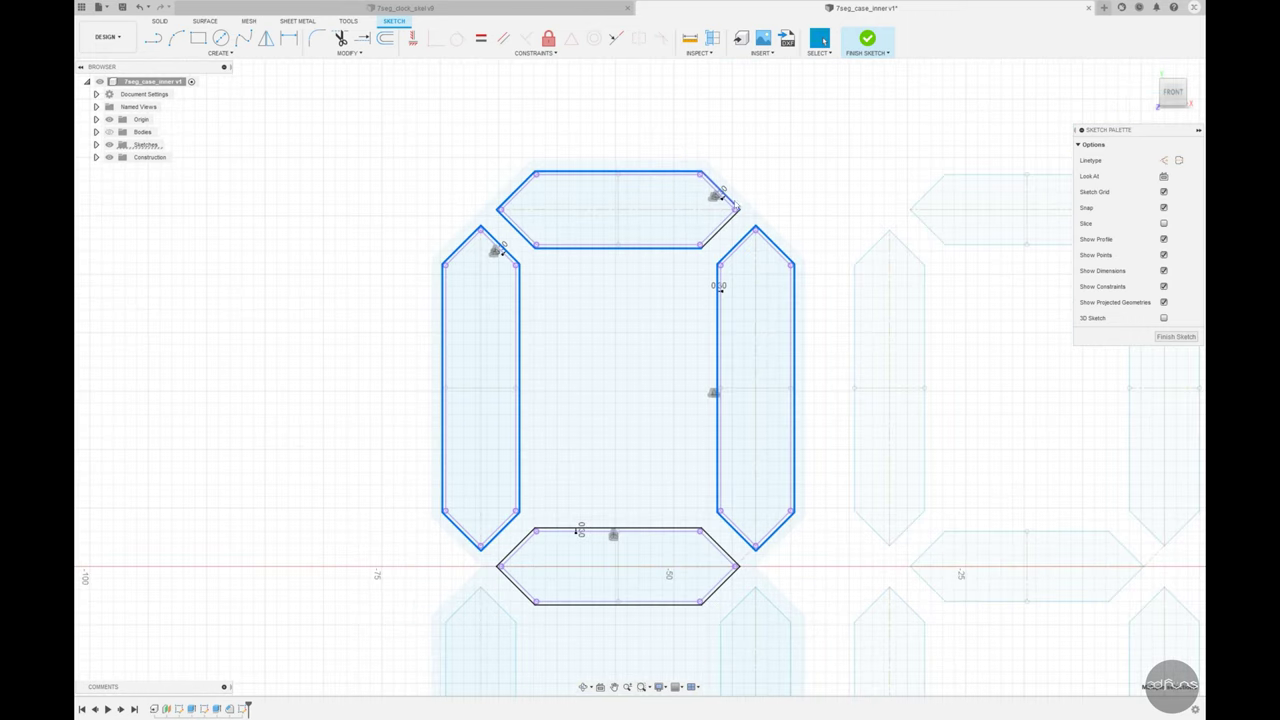
Step: Mirror the selected outlines across the horizontal axis onto the lower half of the digit
{"action": "key", "text": "m"}
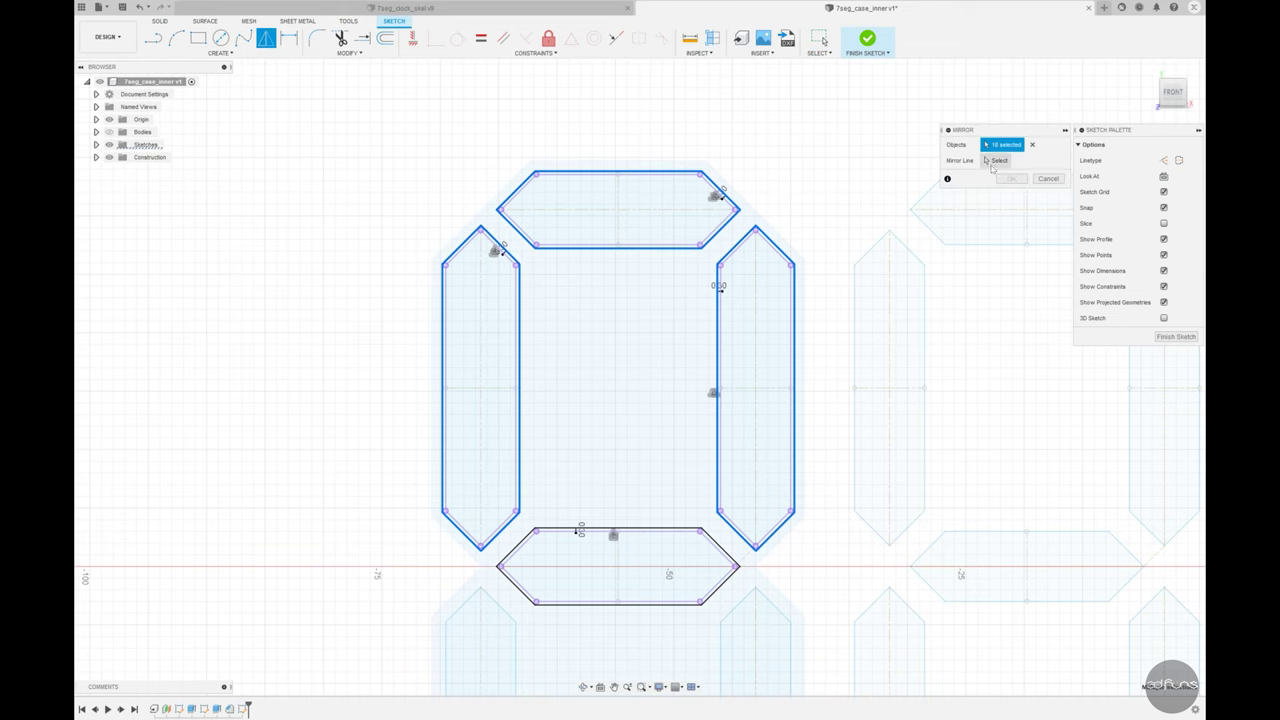
{"action": "left_click", "coordinate": [995, 161]}
{"action": "scroll", "coordinate": [930, 450], "scroll_direction": "down", "scroll_amount": 3}
{"action": "left_click", "coordinate": [925, 460]}
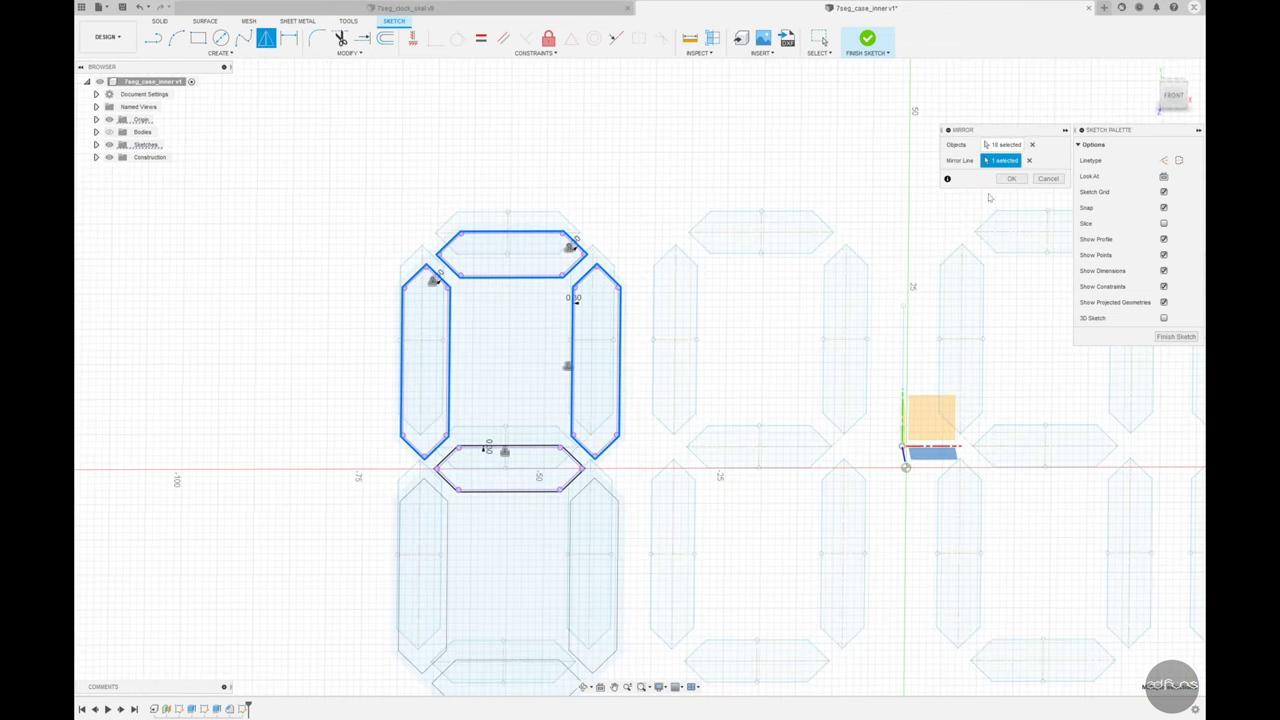
{"action": "left_click", "coordinate": [1011, 178]}
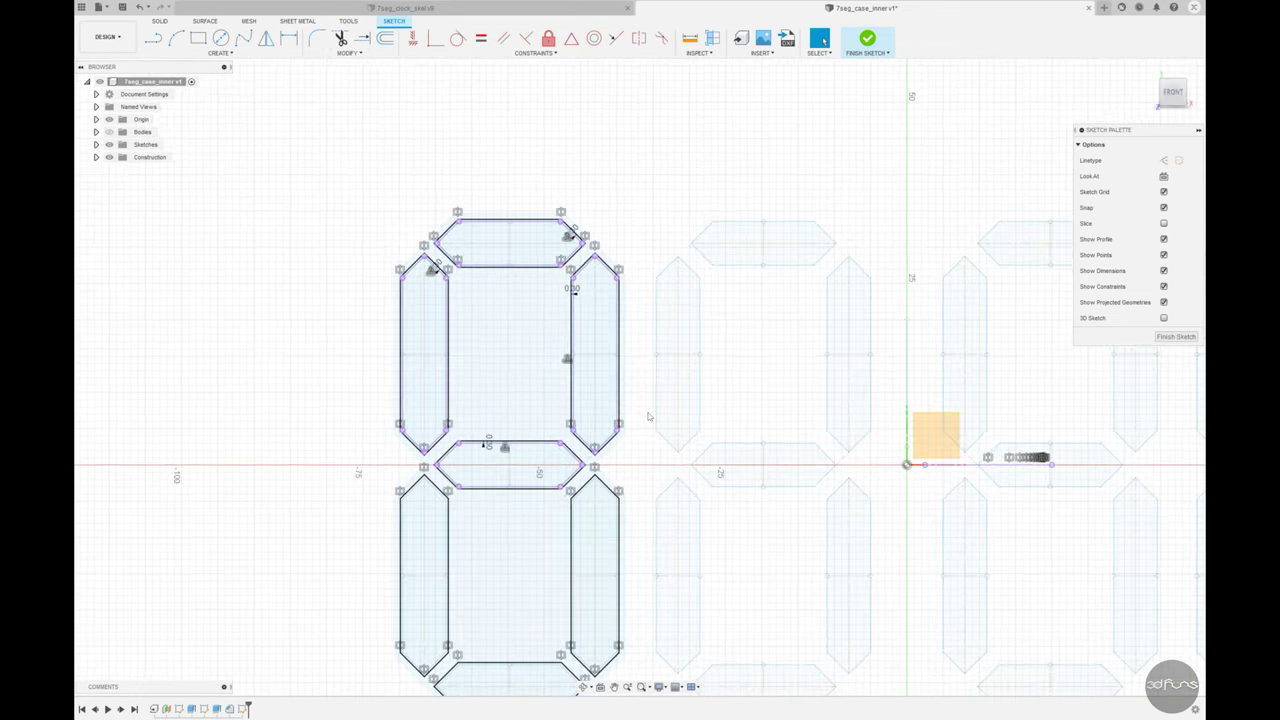
Step: Finish the segment outline sketch
{"action": "scroll", "coordinate": [648, 416], "scroll_direction": "up", "scroll_amount": 2}
{"action": "scroll", "coordinate": [606, 309], "scroll_direction": "down", "scroll_amount": 2}
{"action": "left_click", "coordinate": [867, 41]}
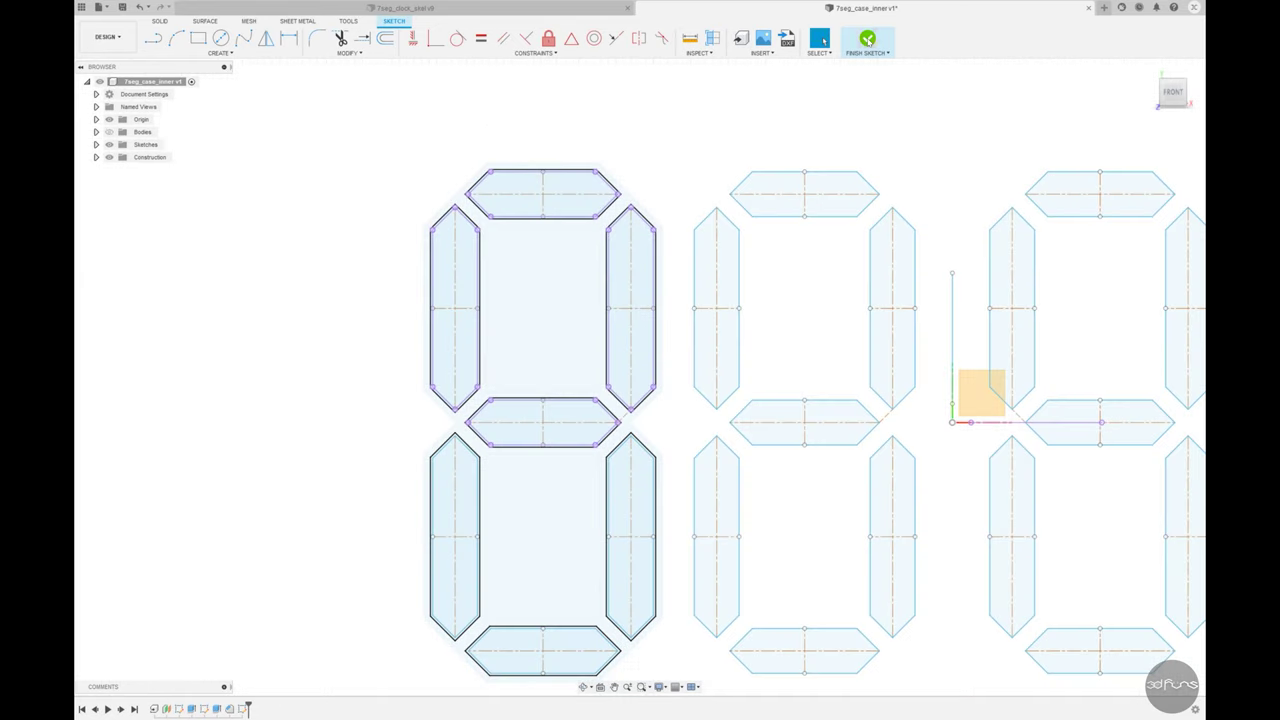
Step: Start an extrude and select the outline rings of the top, upper, middle and lower segments
{"action": "key", "text": "e"}
{"action": "scroll", "coordinate": [488, 188], "scroll_direction": "up", "scroll_amount": 5}
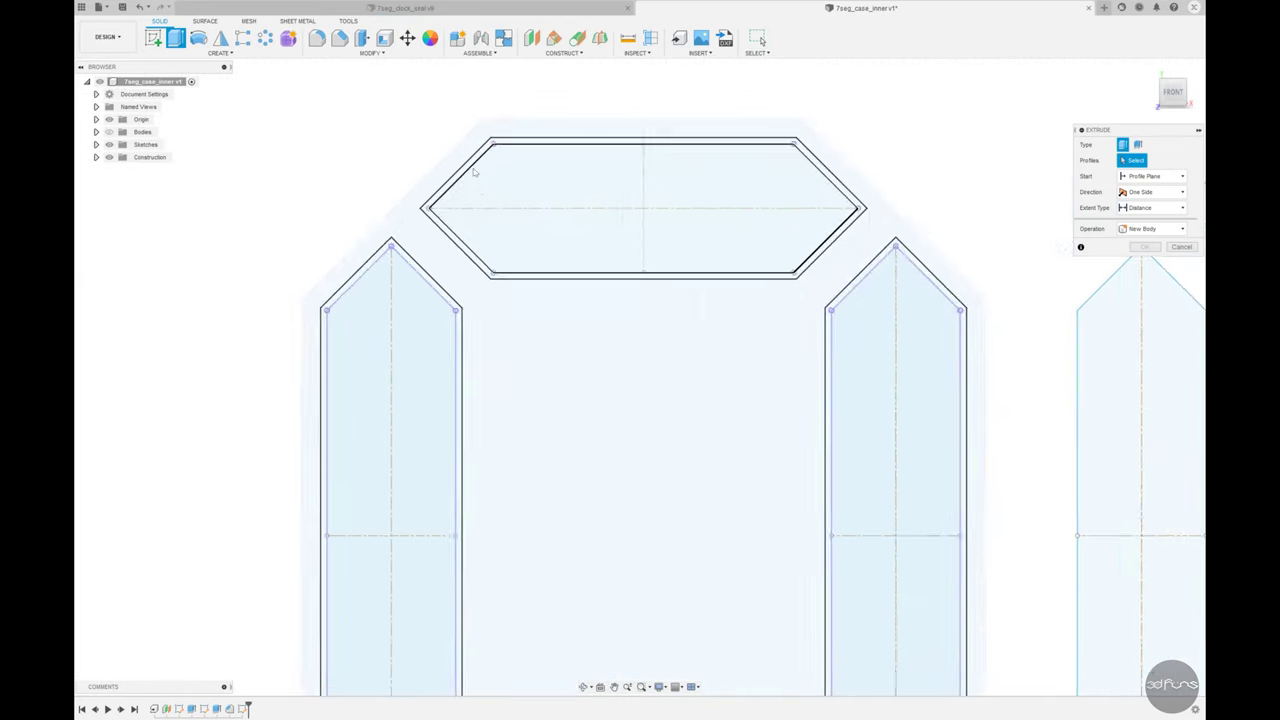
{"action": "left_click", "coordinate": [475, 172]}
{"action": "left_click", "coordinate": [400, 450]}
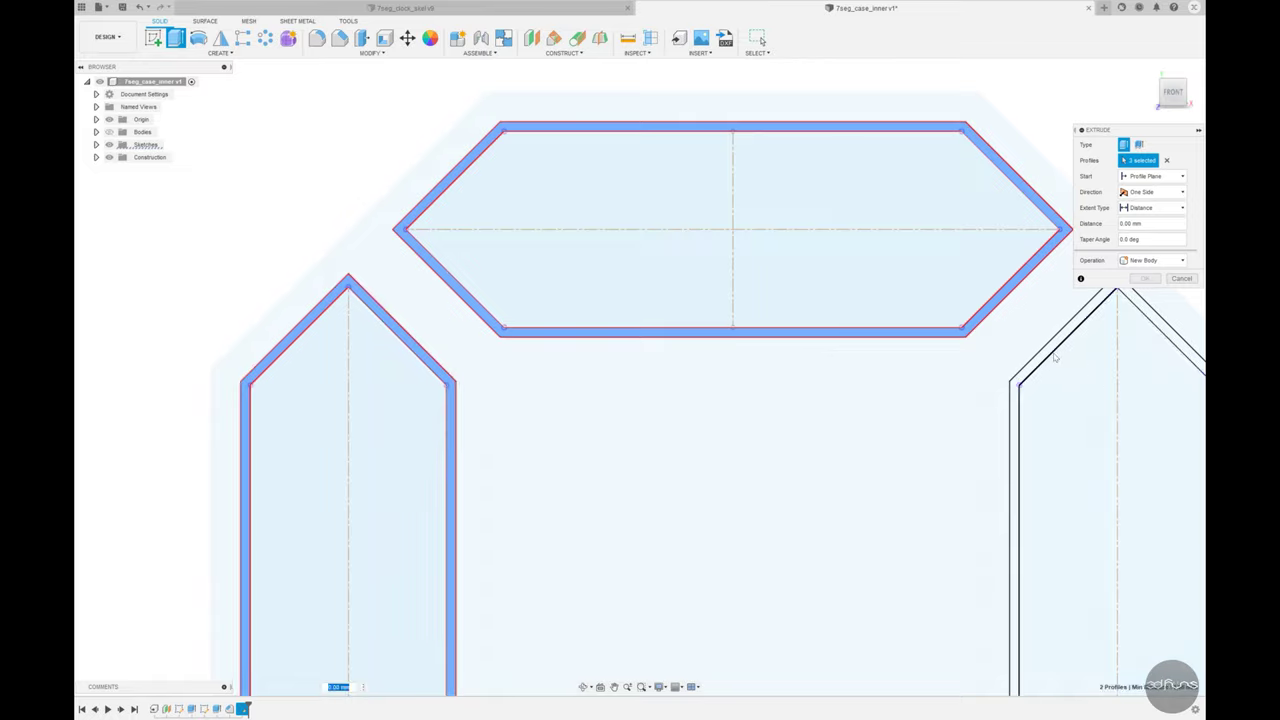
{"action": "left_click", "coordinate": [1055, 357]}
{"action": "scroll", "coordinate": [700, 400], "scroll_direction": "down", "scroll_amount": 3}
{"action": "scroll", "coordinate": [600, 450], "scroll_direction": "down", "scroll_amount": 2}
{"action": "scroll", "coordinate": [597, 430], "scroll_direction": "up", "scroll_amount": 5}
{"action": "left_click", "coordinate": [597, 415]}
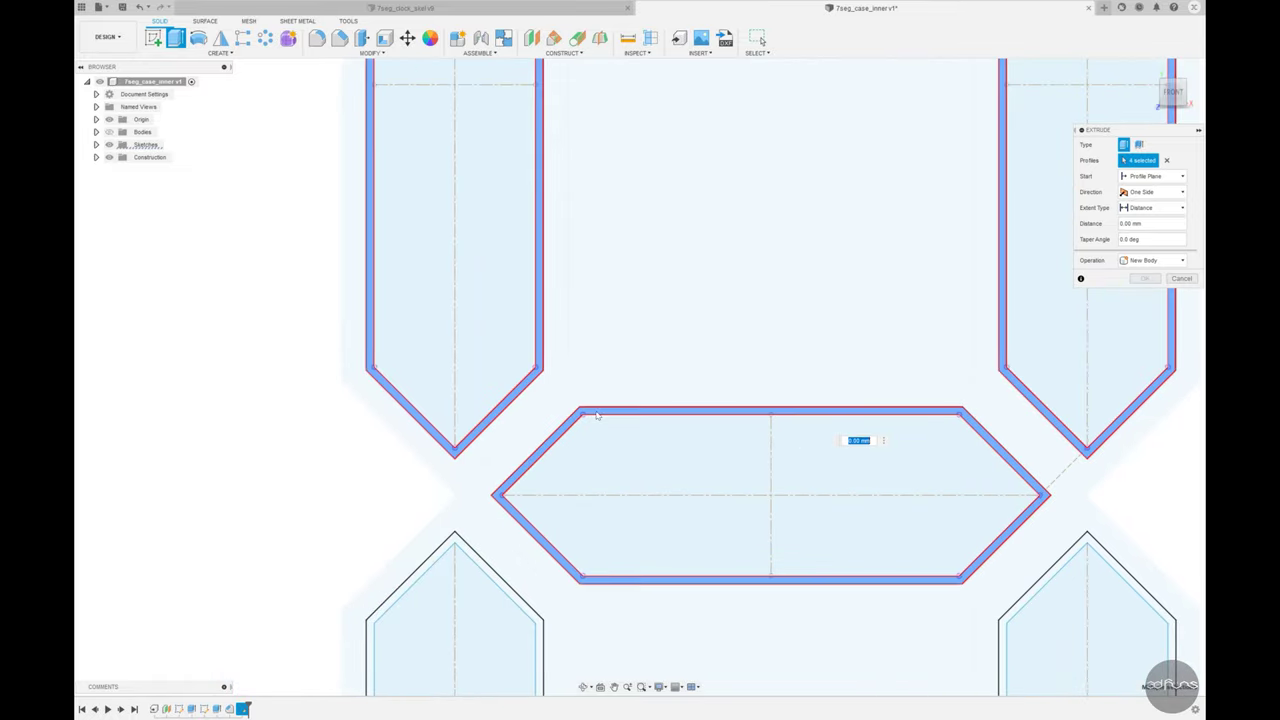
{"action": "left_click", "coordinate": [455, 610]}
{"action": "left_click", "coordinate": [1087, 610]}
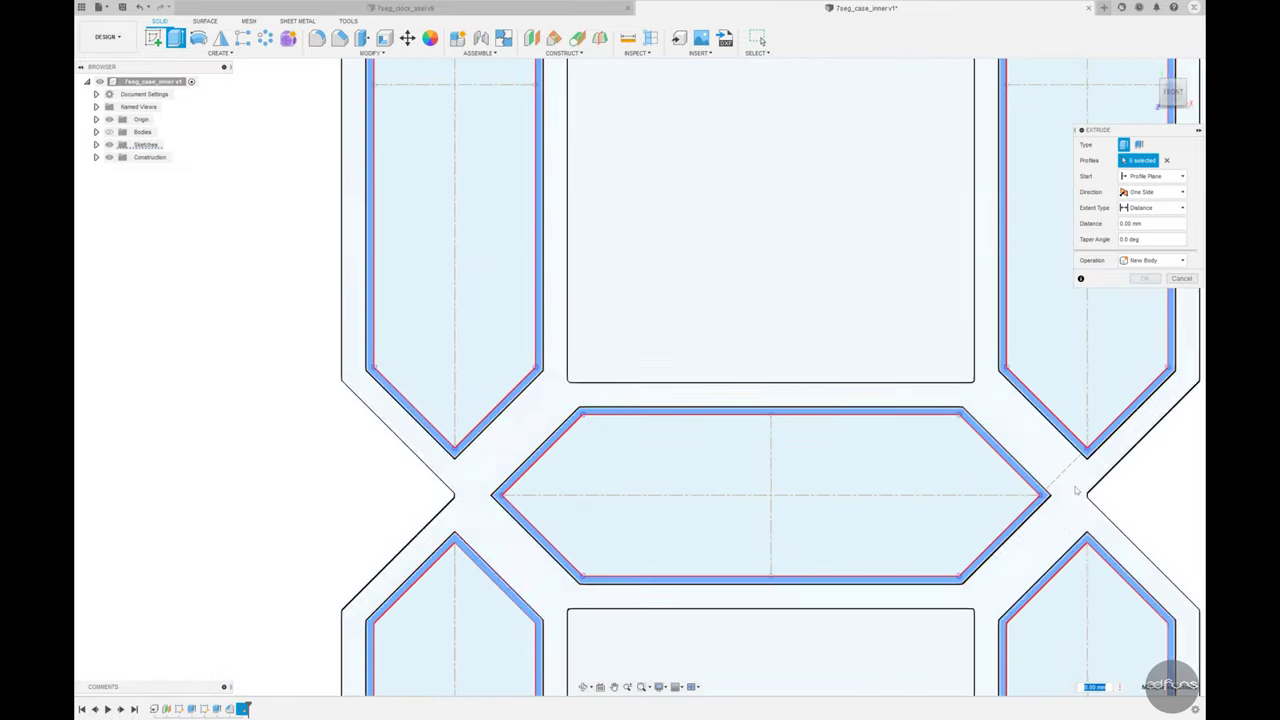
{"action": "scroll", "coordinate": [700, 450], "scroll_direction": "down", "scroll_amount": 5}
{"action": "scroll", "coordinate": [585, 440], "scroll_direction": "down", "scroll_amount": 1}
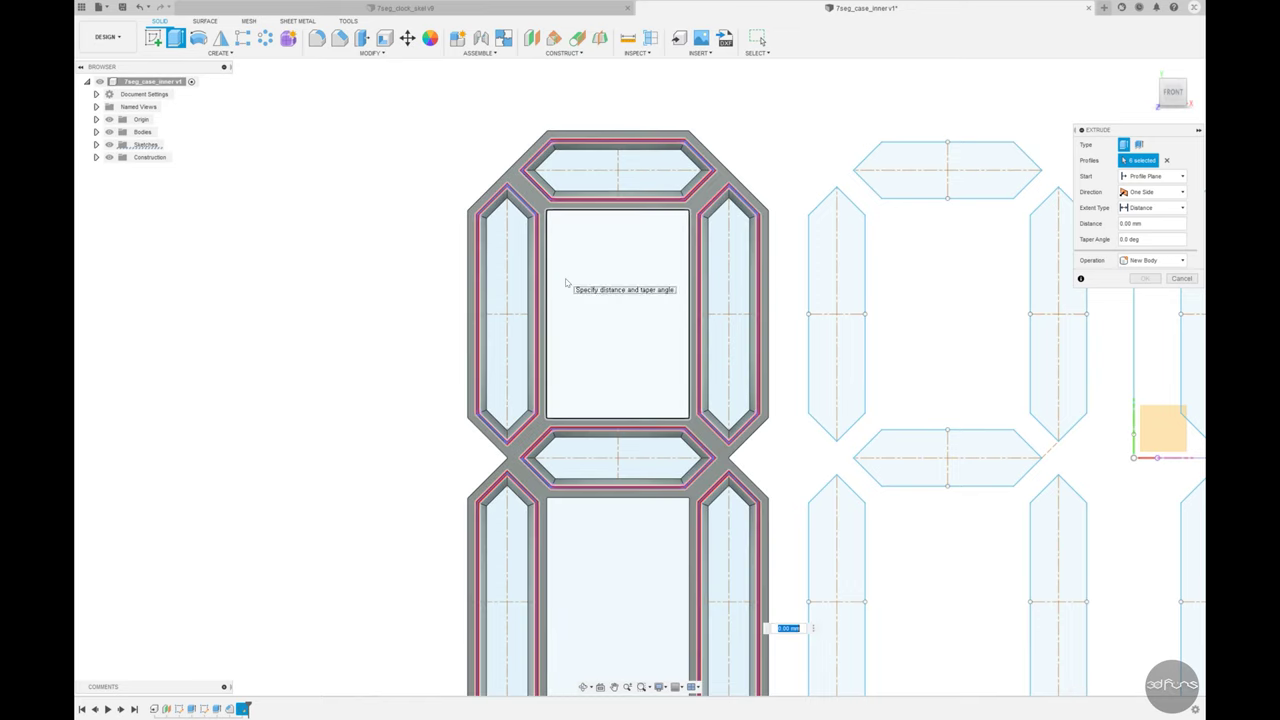
Step: Add the inner areas of all seven segments, including the bottom segment, to the selection
{"action": "left_click", "coordinate": [507, 315]}
{"action": "left_click", "coordinate": [617, 170]}
{"action": "left_click", "coordinate": [730, 315]}
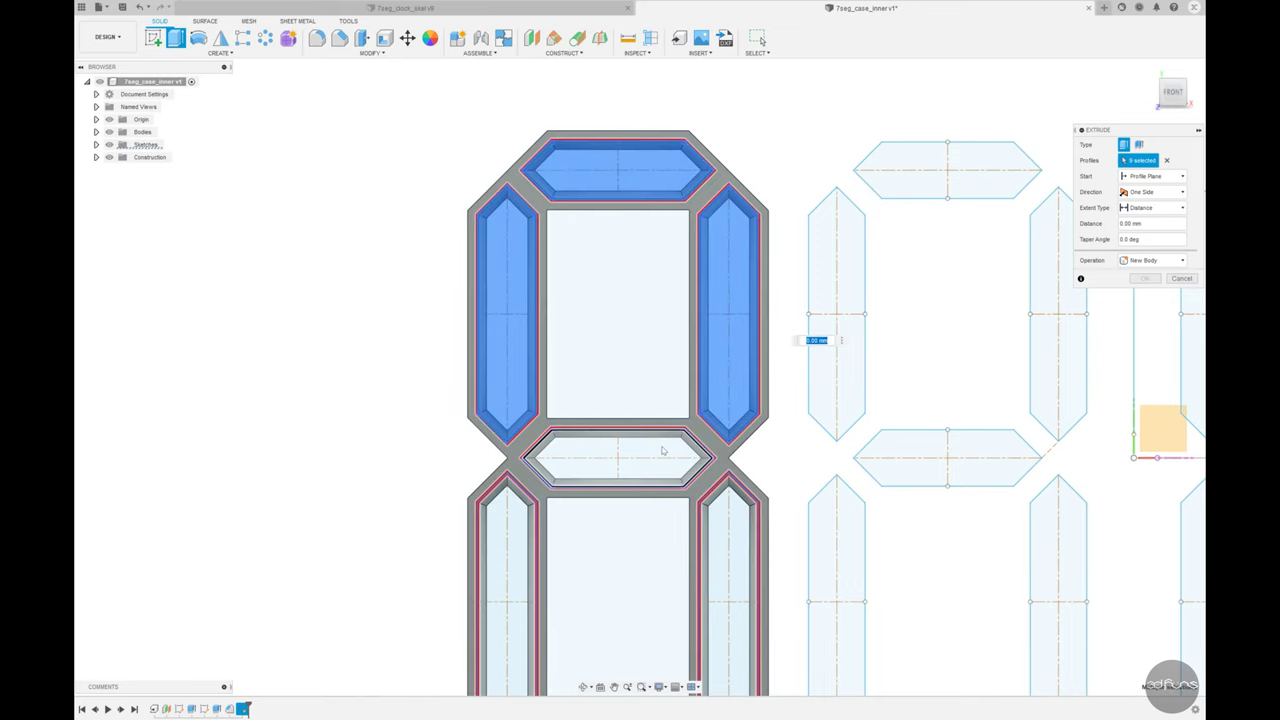
{"action": "left_click", "coordinate": [662, 451]}
{"action": "left_click", "coordinate": [729, 585]}
{"action": "left_click", "coordinate": [507, 585]}
{"action": "scroll", "coordinate": [625, 363], "scroll_direction": "down", "scroll_amount": 2}
{"action": "scroll", "coordinate": [634, 645], "scroll_direction": "up", "scroll_amount": 4}
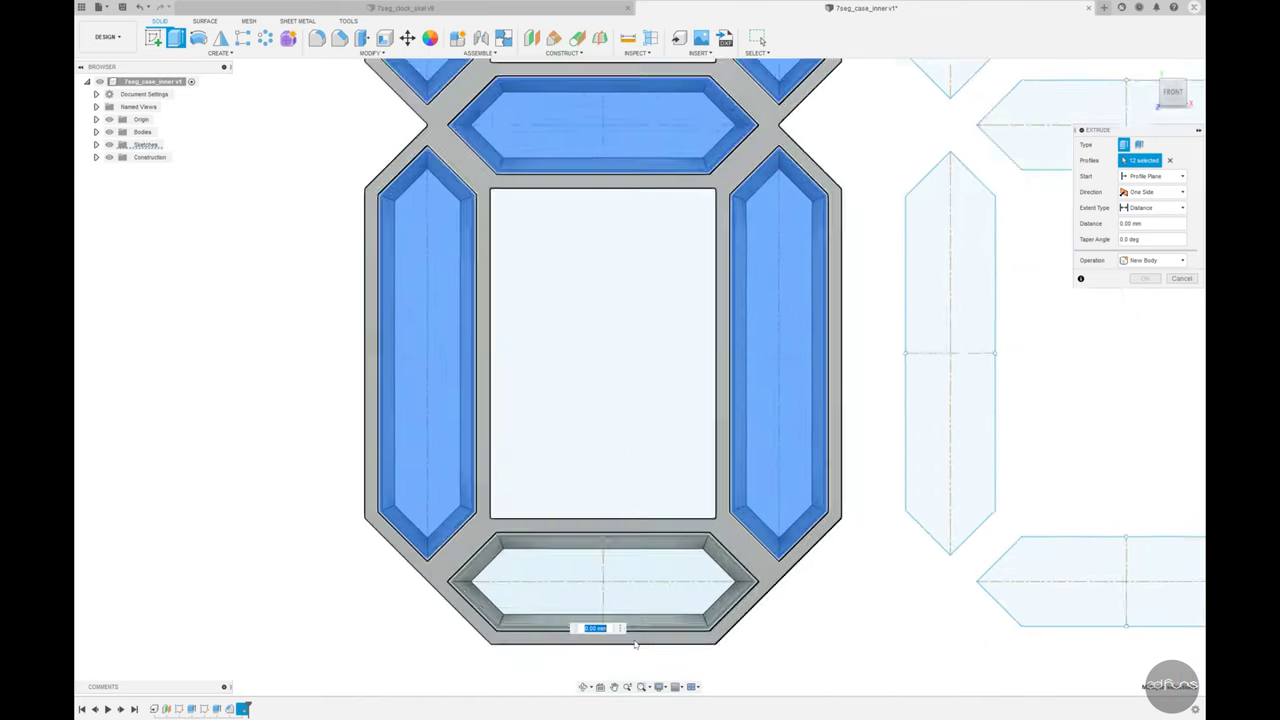
{"action": "scroll", "coordinate": [506, 553], "scroll_direction": "up", "scroll_amount": 2}
{"action": "left_click", "coordinate": [506, 553]}
{"action": "scroll", "coordinate": [488, 504], "scroll_direction": "up", "scroll_amount": 2}
{"action": "scroll", "coordinate": [555, 420], "scroll_direction": "down", "scroll_amount": 5}
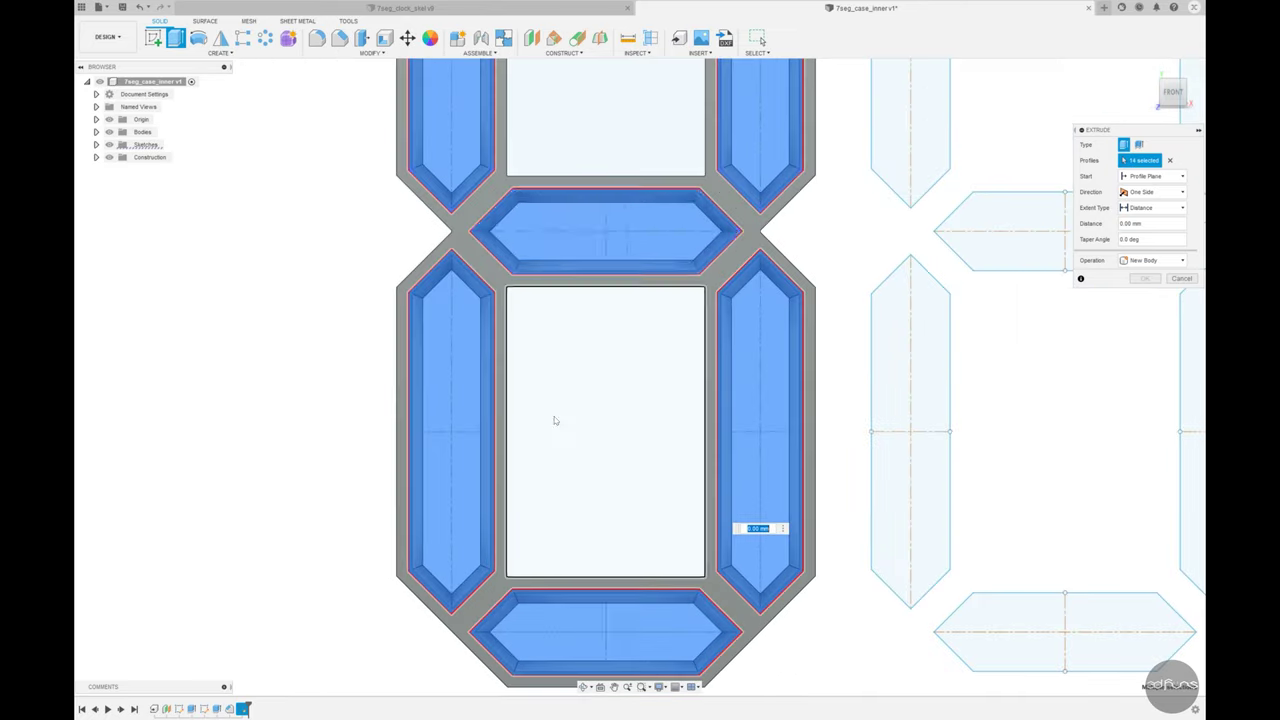
{"action": "scroll", "coordinate": [555, 420], "scroll_direction": "down", "scroll_amount": 1}
{"action": "scroll", "coordinate": [597, 209], "scroll_direction": "down", "scroll_amount": 1}
{"action": "scroll", "coordinate": [630, 310], "scroll_direction": "up", "scroll_amount": 2}
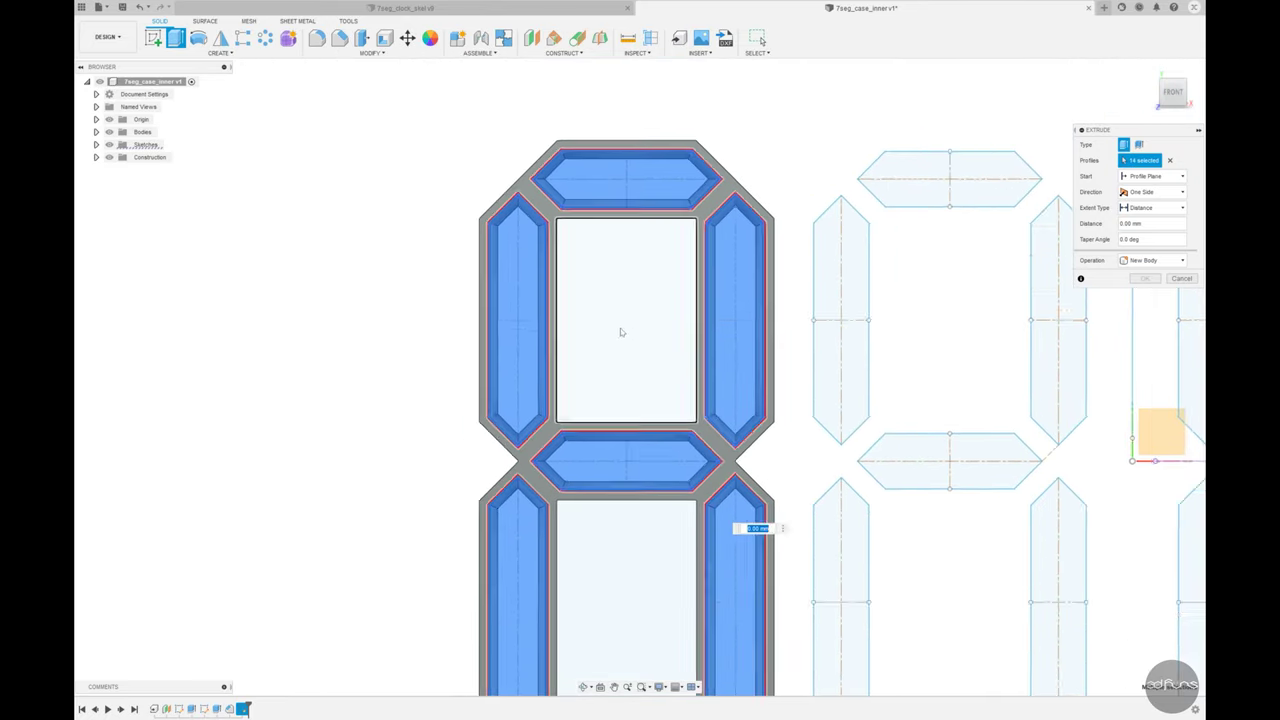
{"action": "scroll", "coordinate": [643, 609], "scroll_direction": "up", "scroll_amount": 1}
{"action": "scroll", "coordinate": [689, 449], "scroll_direction": "up", "scroll_amount": 2}
{"action": "scroll", "coordinate": [795, 642], "scroll_direction": "down", "scroll_amount": 2}
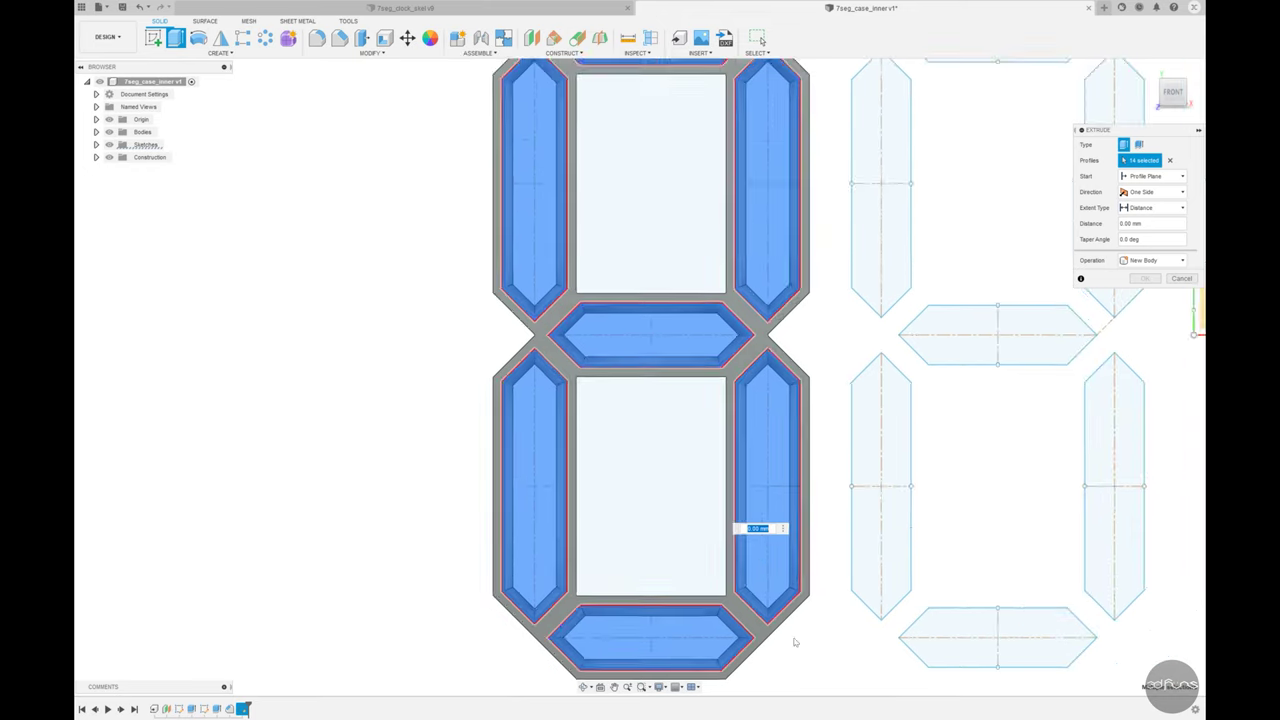
{"action": "scroll", "coordinate": [795, 642], "scroll_direction": "down", "scroll_amount": 1}
{"action": "type", "text": "1"}
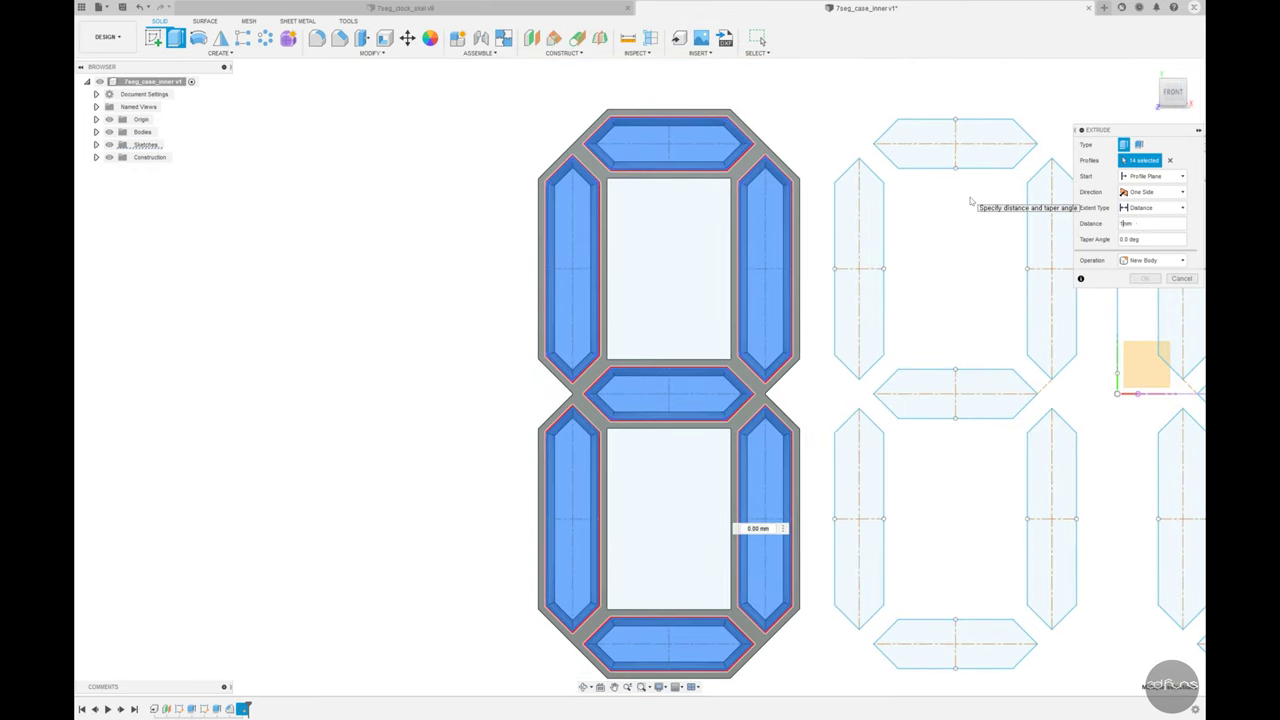
Step: Cut the selected segment profiles -1.2 mm into the inner case
{"action": "type", "text": ".2"}
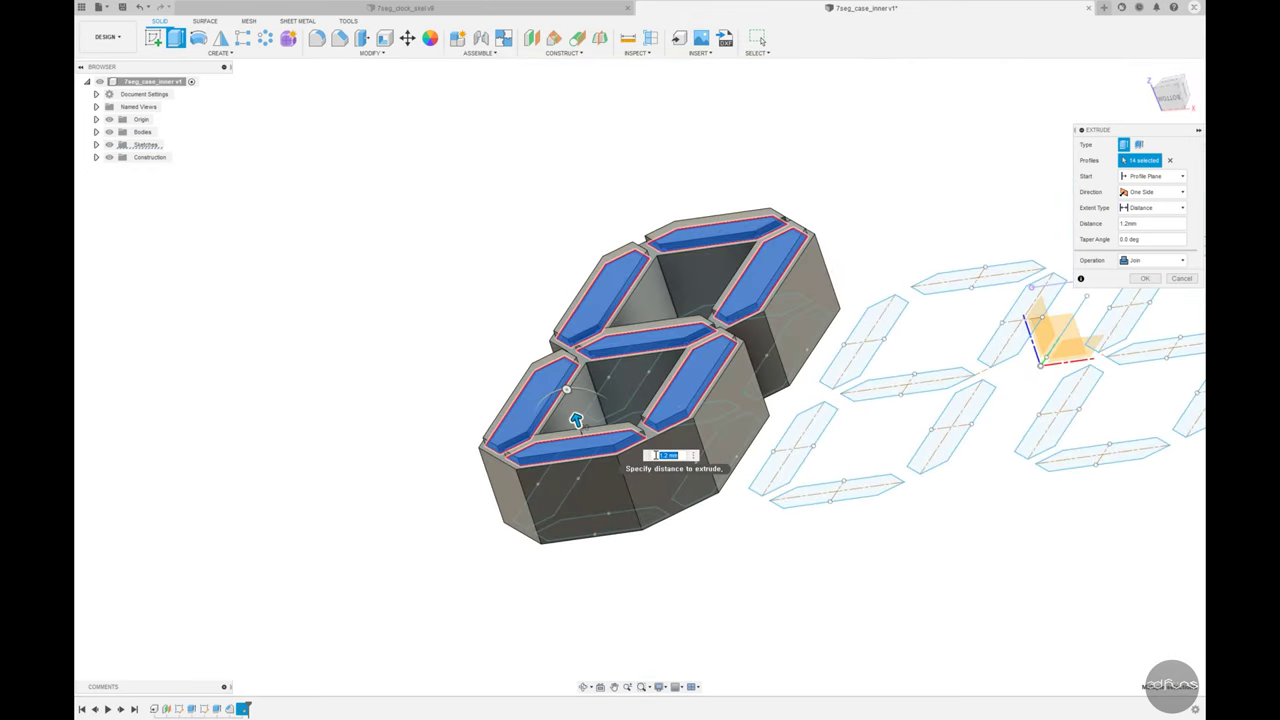
{"action": "type", "text": "-1.2"}
{"action": "scroll", "coordinate": [645, 478], "scroll_direction": "up", "scroll_amount": 5}
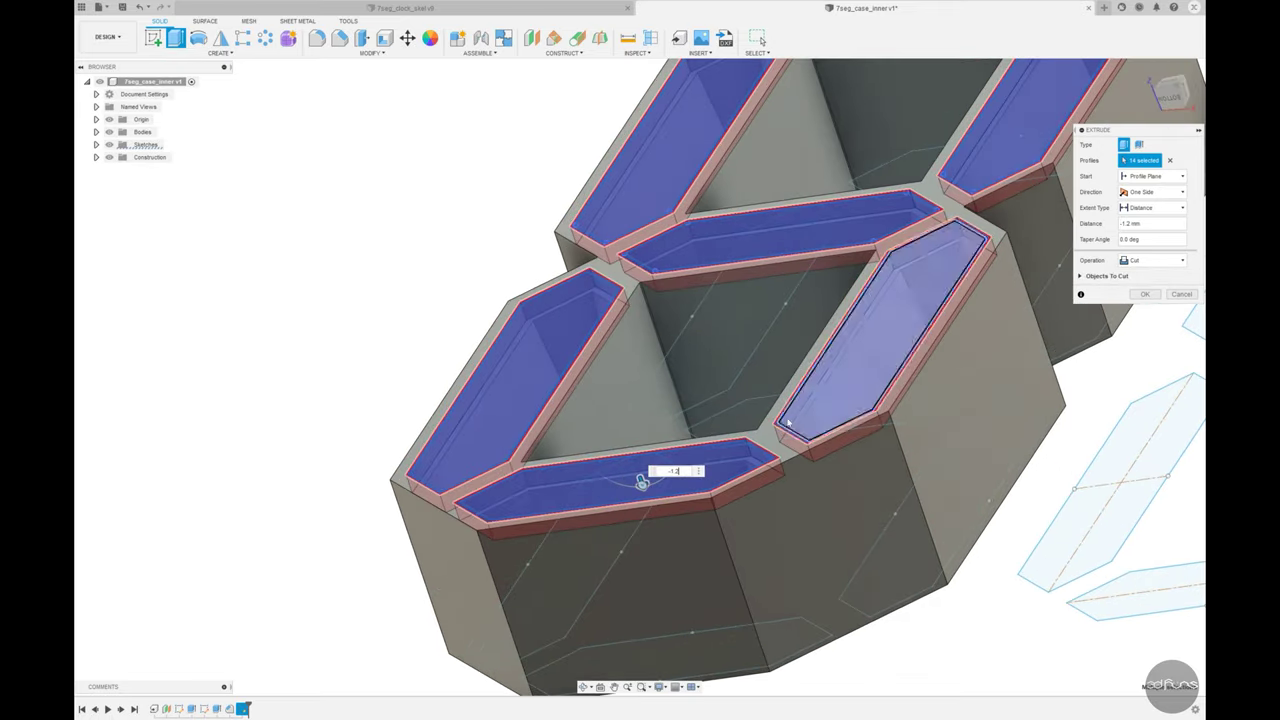
{"action": "left_click", "coordinate": [1146, 296]}
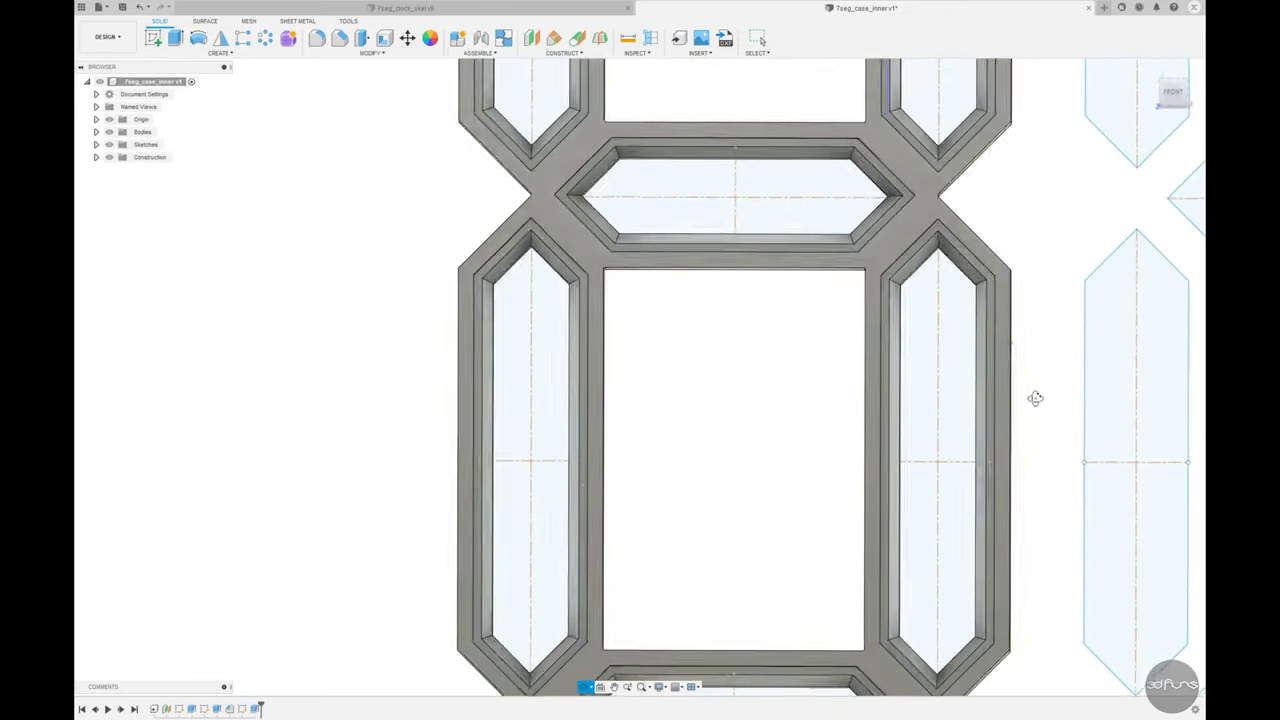
Step: Save the new design as 7seg_case_segment and choose 7seg_clock_skel as the derive source
{"action": "scroll", "coordinate": [642, 369], "scroll_direction": "down", "scroll_amount": 5}
{"action": "middle_click_drag", "start_coordinate": [642, 369], "coordinate": [368, 425], "text": "shift"}
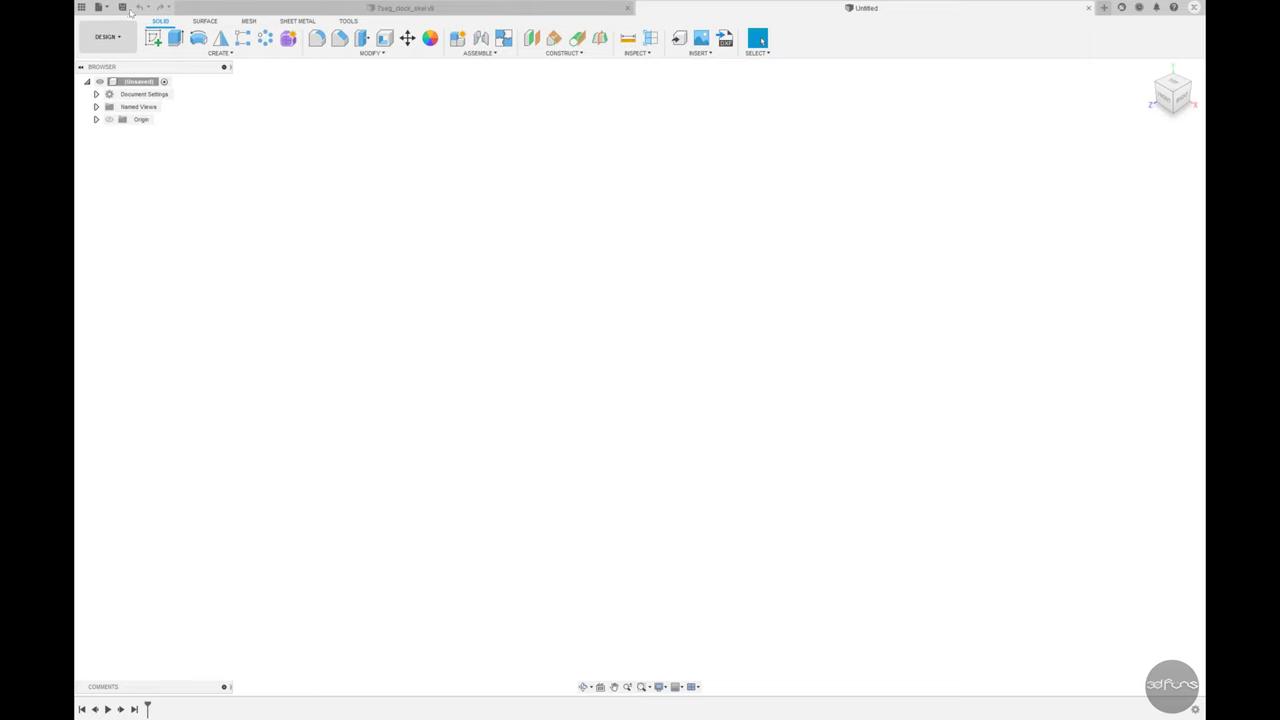
{"action": "left_click", "coordinate": [122, 7]}
{"action": "type", "text": "7seg_case_segment"}
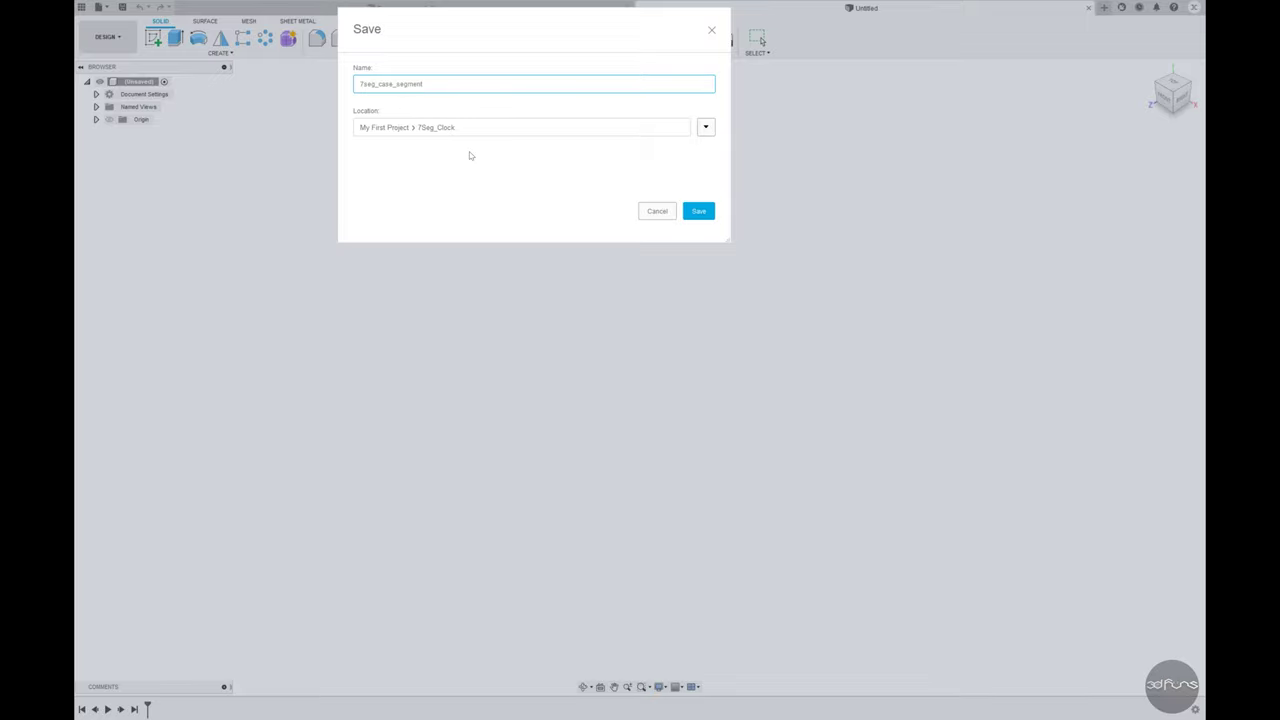
{"action": "left_click", "coordinate": [697, 211]}
{"action": "left_click", "coordinate": [678, 38]}
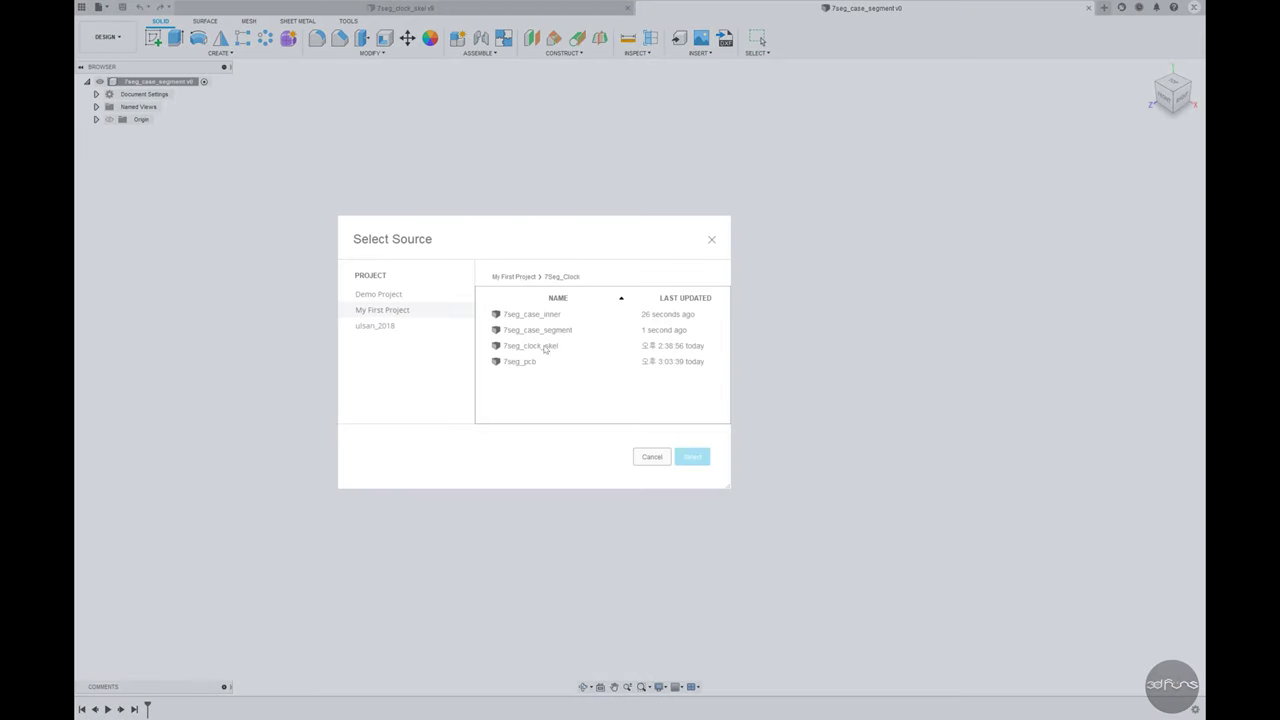
{"action": "left_click", "coordinate": [530, 345]}
Step: Derive the skeleton's segment sketches from 7seg_clock_skel into the new design
{"action": "left_click", "coordinate": [680, 456]}
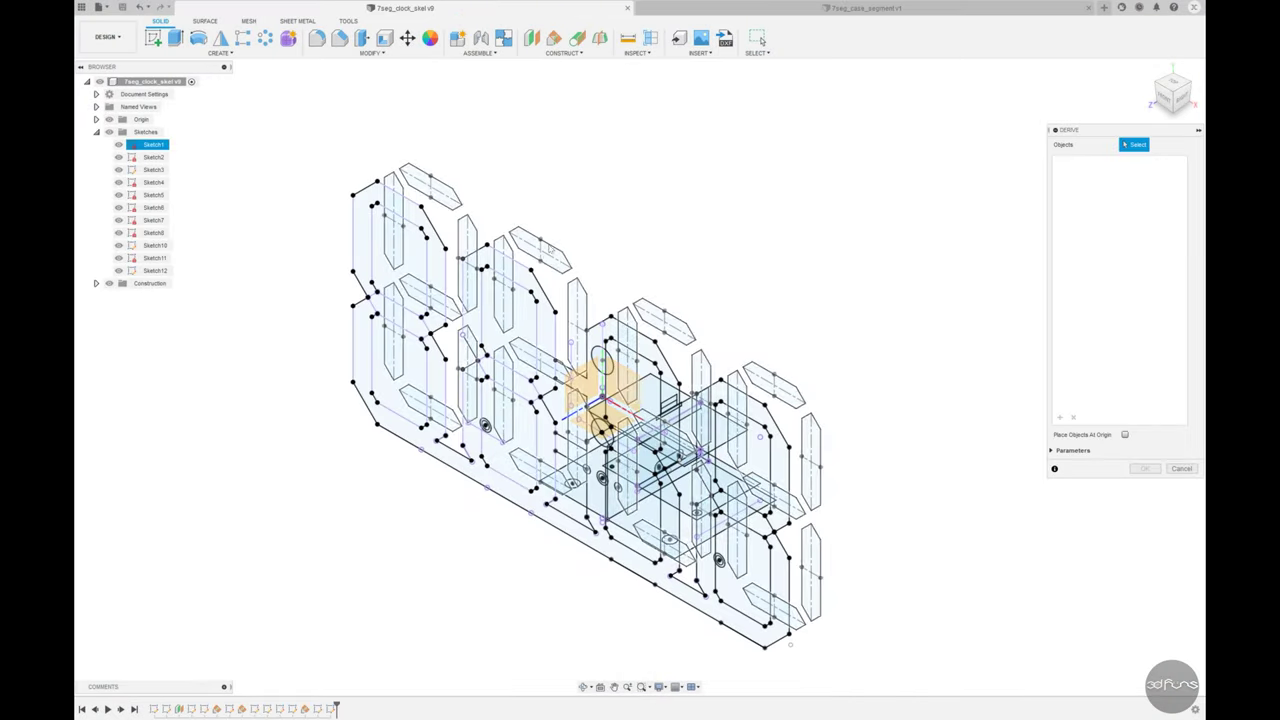
{"action": "left_click", "coordinate": [449, 195]}
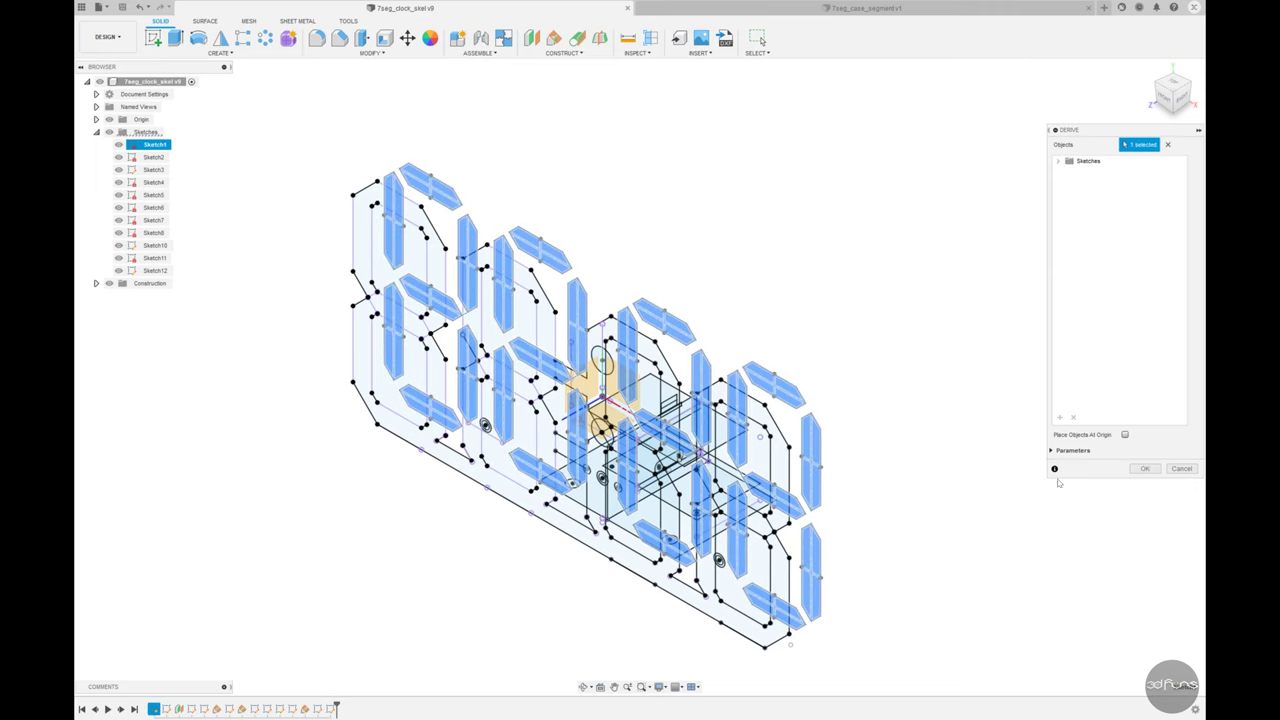
{"action": "left_click", "coordinate": [1145, 468]}
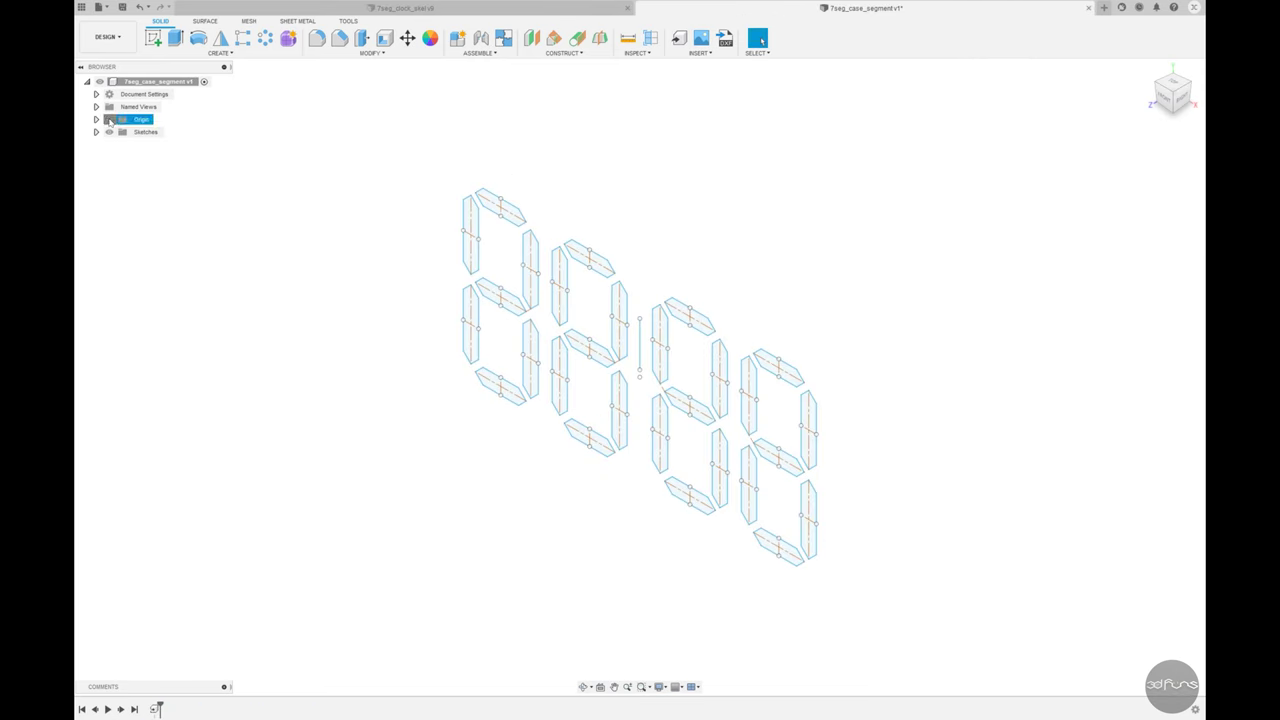
Step: Add an offset construction plane at 0 mm from an origin plane and sketch on it
{"action": "left_click", "coordinate": [110, 120]}
{"action": "left_click", "coordinate": [531, 38]}
{"action": "left_click", "coordinate": [676, 380]}
{"action": "type", "text": "11.7"}
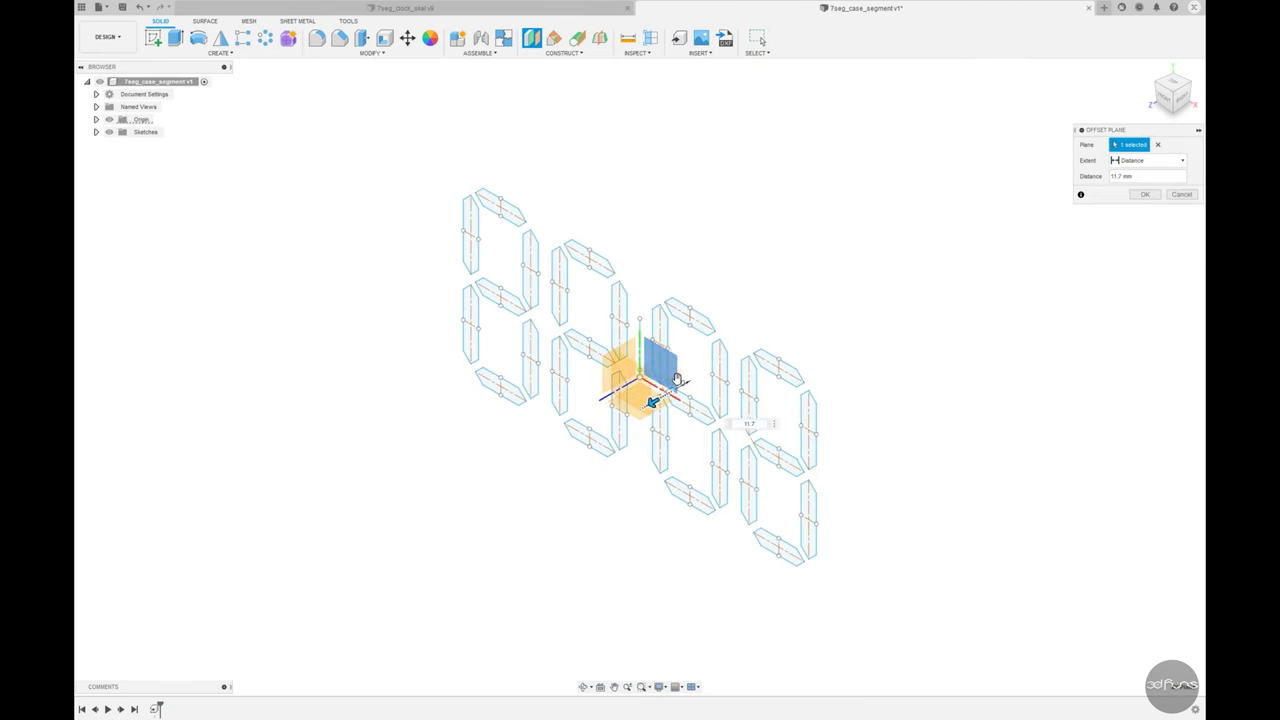
{"action": "key", "text": "Return"}
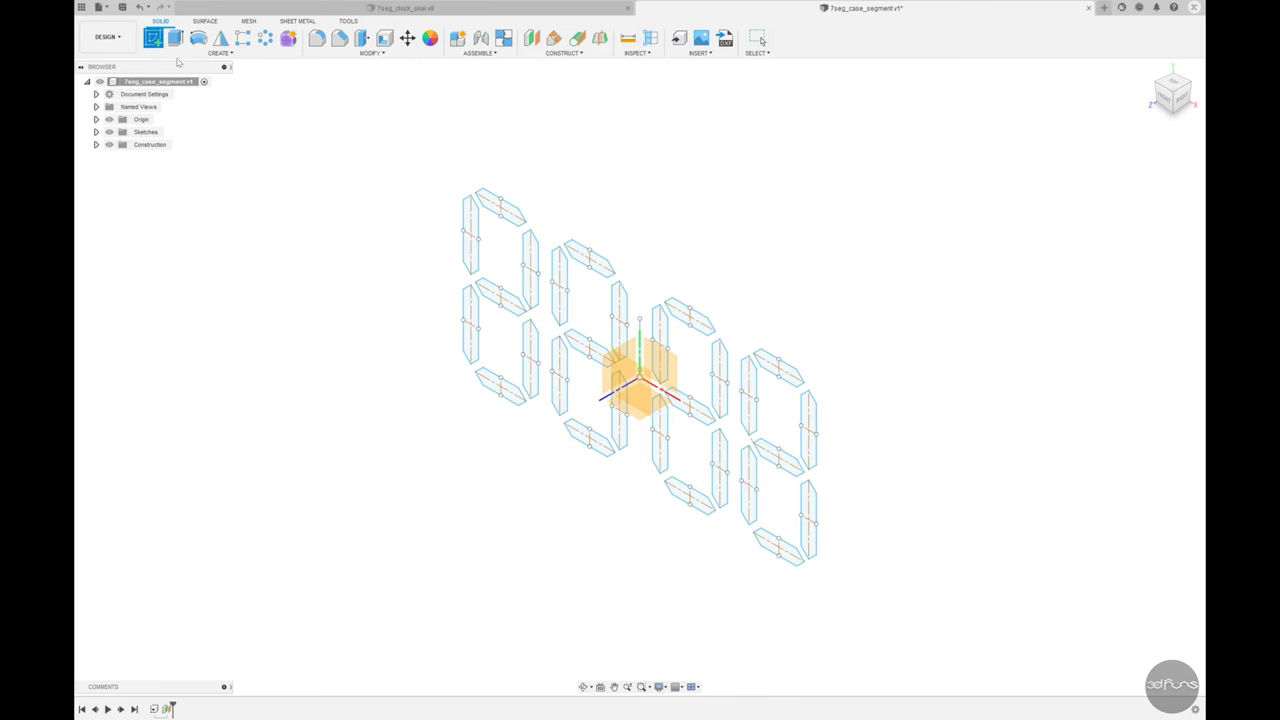
{"action": "left_click", "coordinate": [632, 378]}
{"action": "left_click", "coordinate": [218, 52]}
{"action": "mouse_move", "coordinate": [174, 240]}
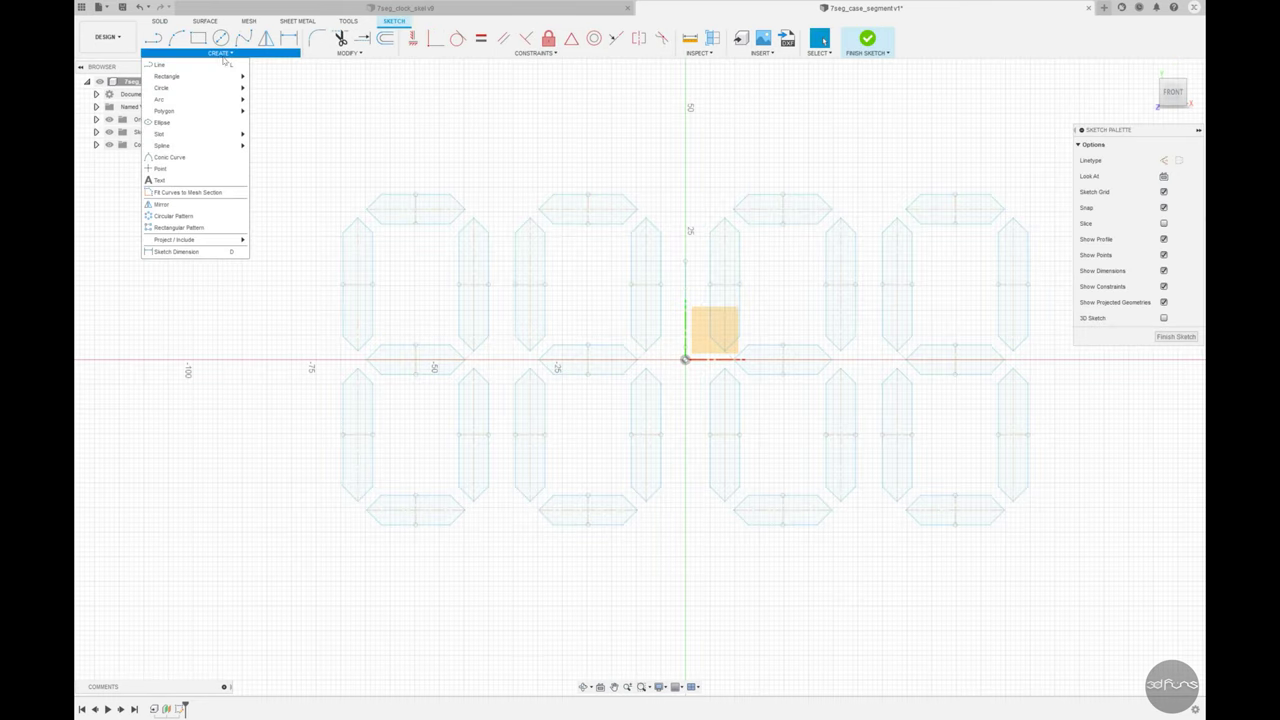